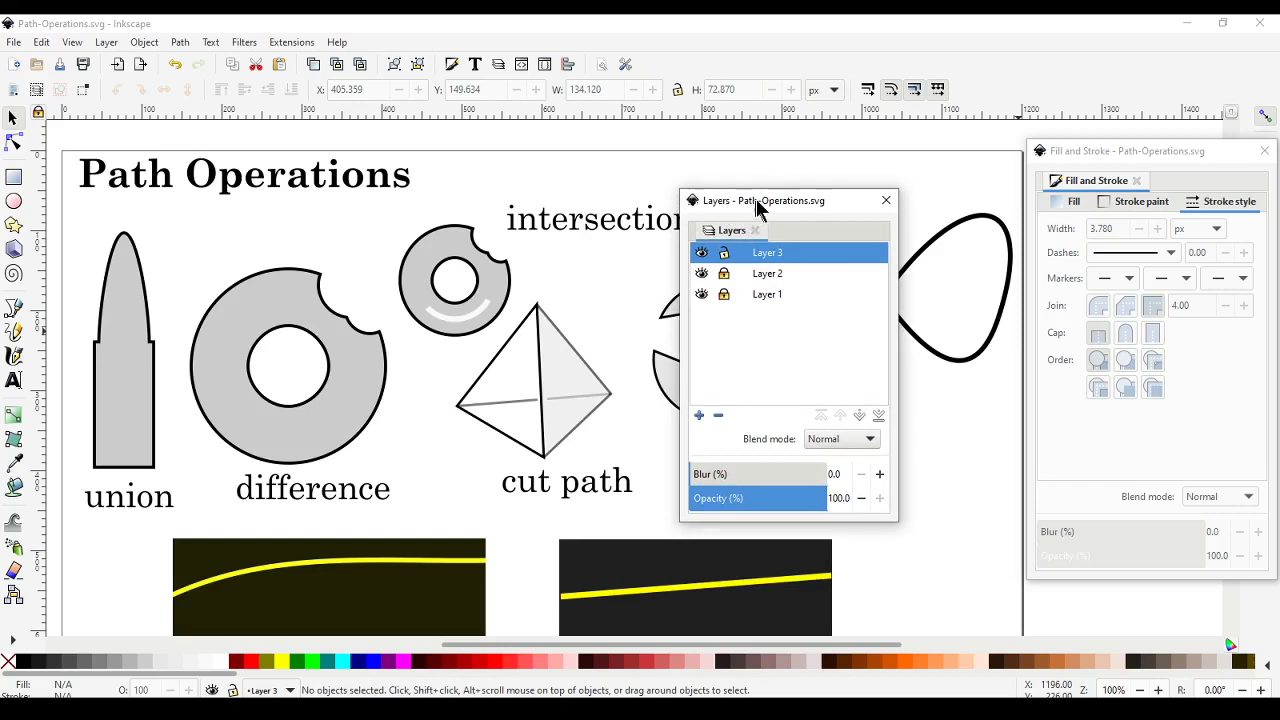
pyautogui.moveTo(750, 201); pyautogui.dragTo(766, 194)
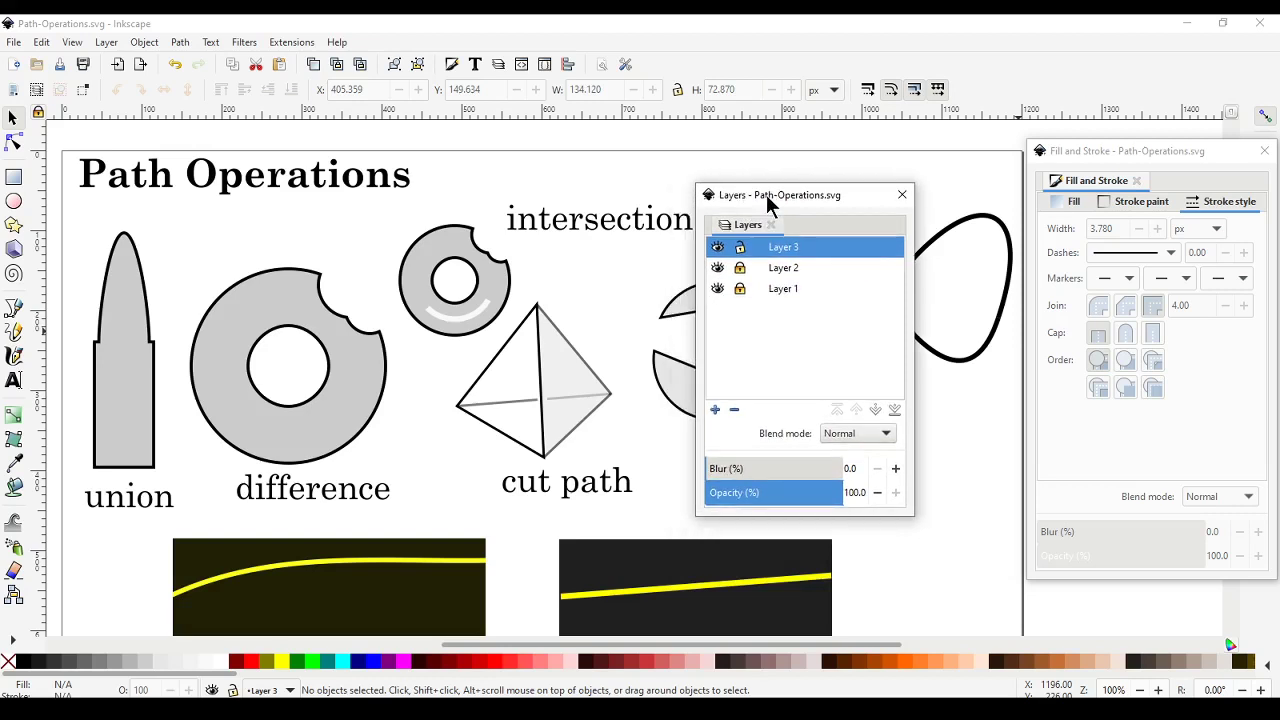
pyautogui.click(107, 43)
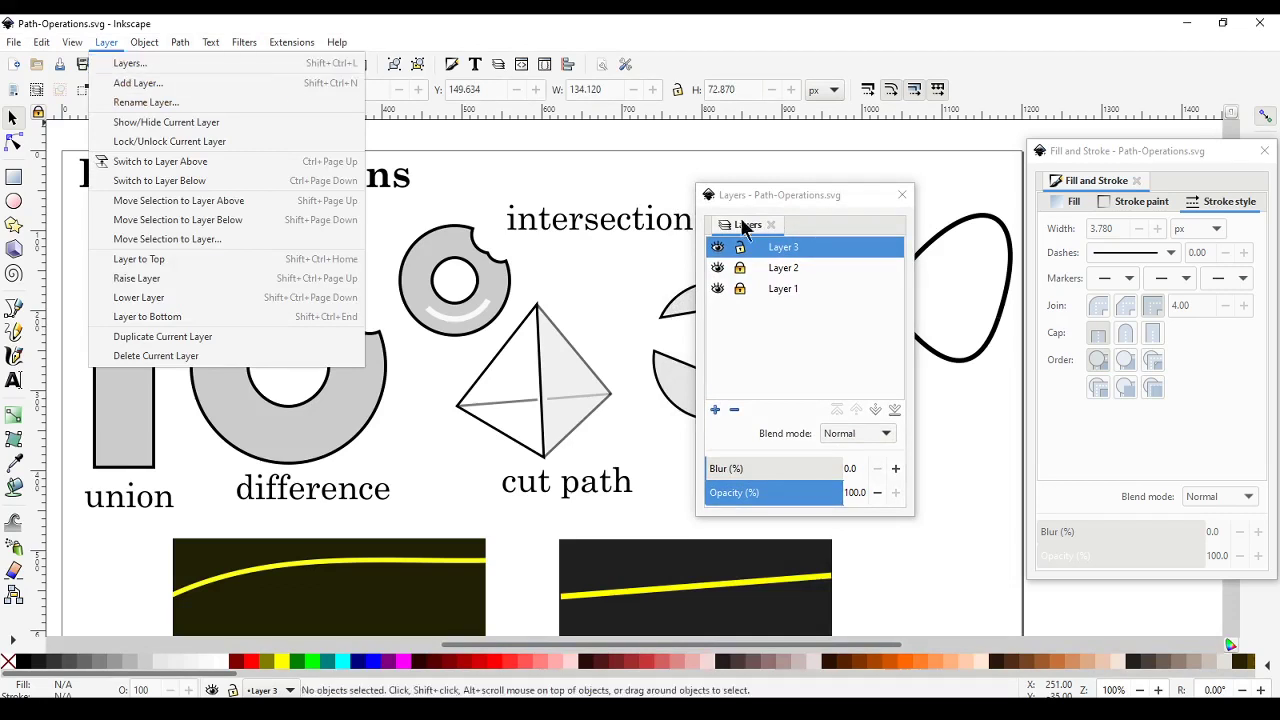
pyautogui.click(777, 197)
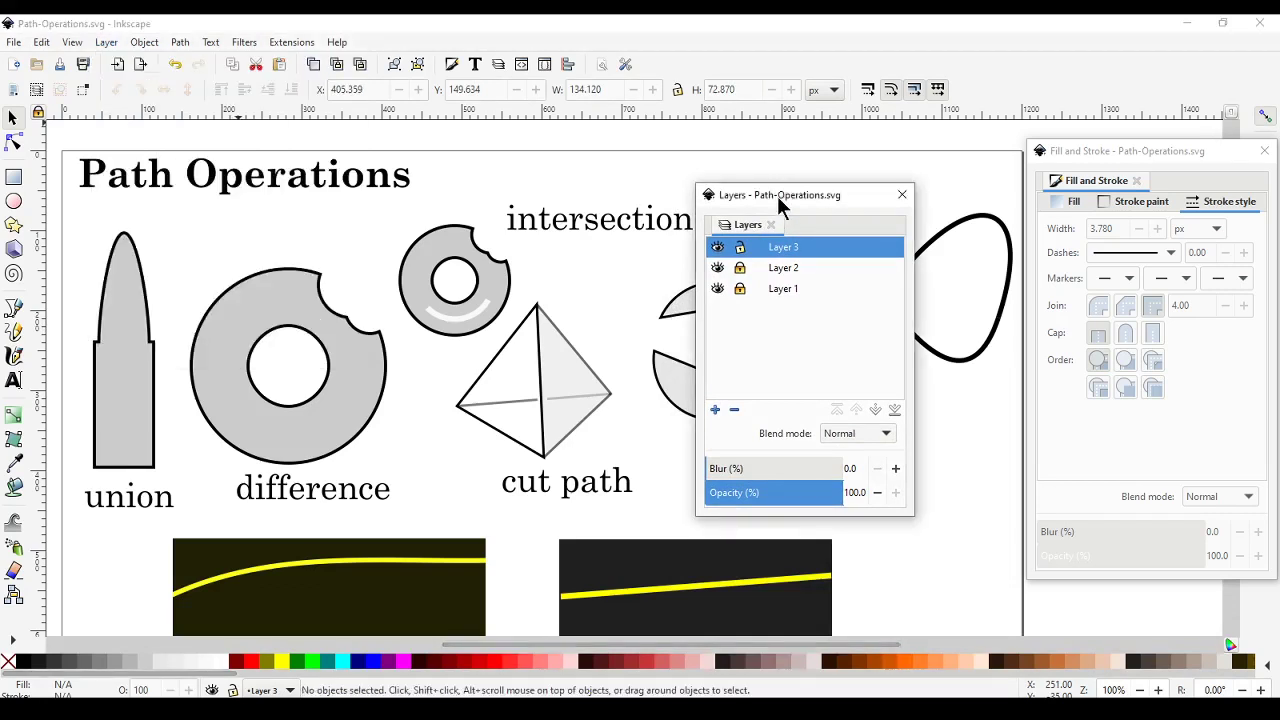
pyautogui.moveTo(777, 196); pyautogui.dragTo(796, 195)
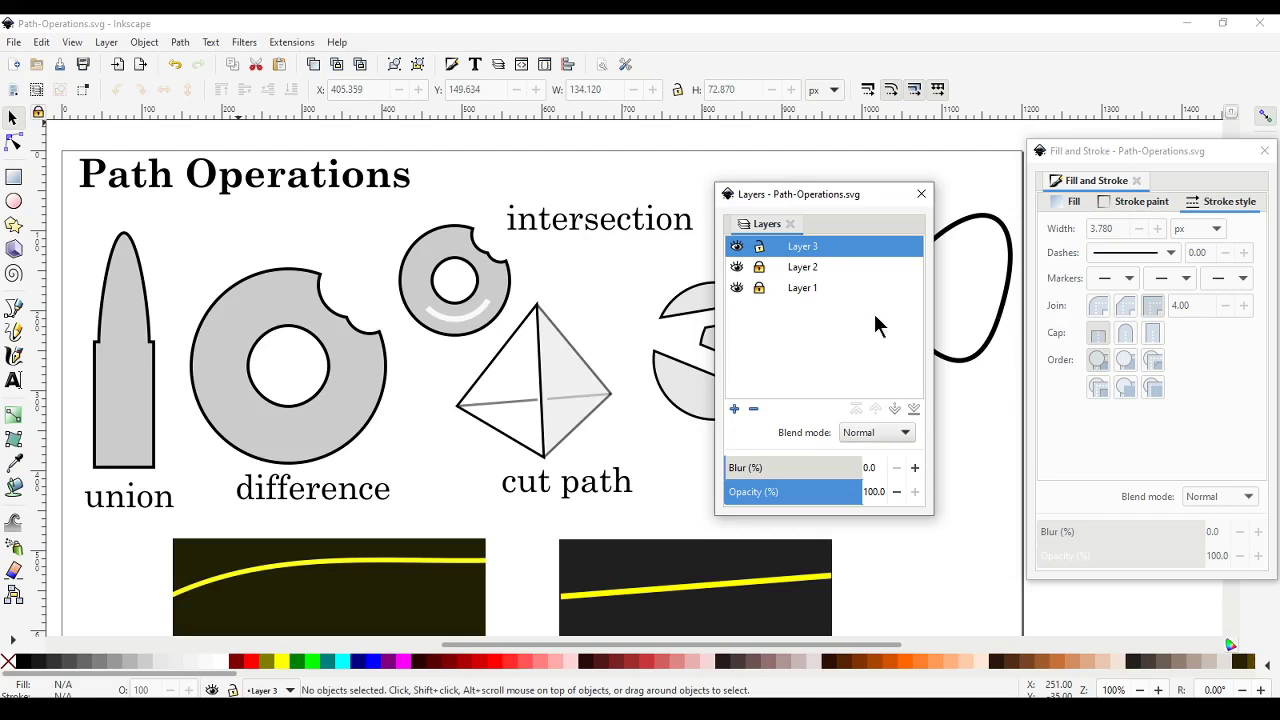
# Step: Select Layer 1, hide Layer 3 and Layer 2, and switch Layer 1's visibility off and back on
pyautogui.click(801, 288)
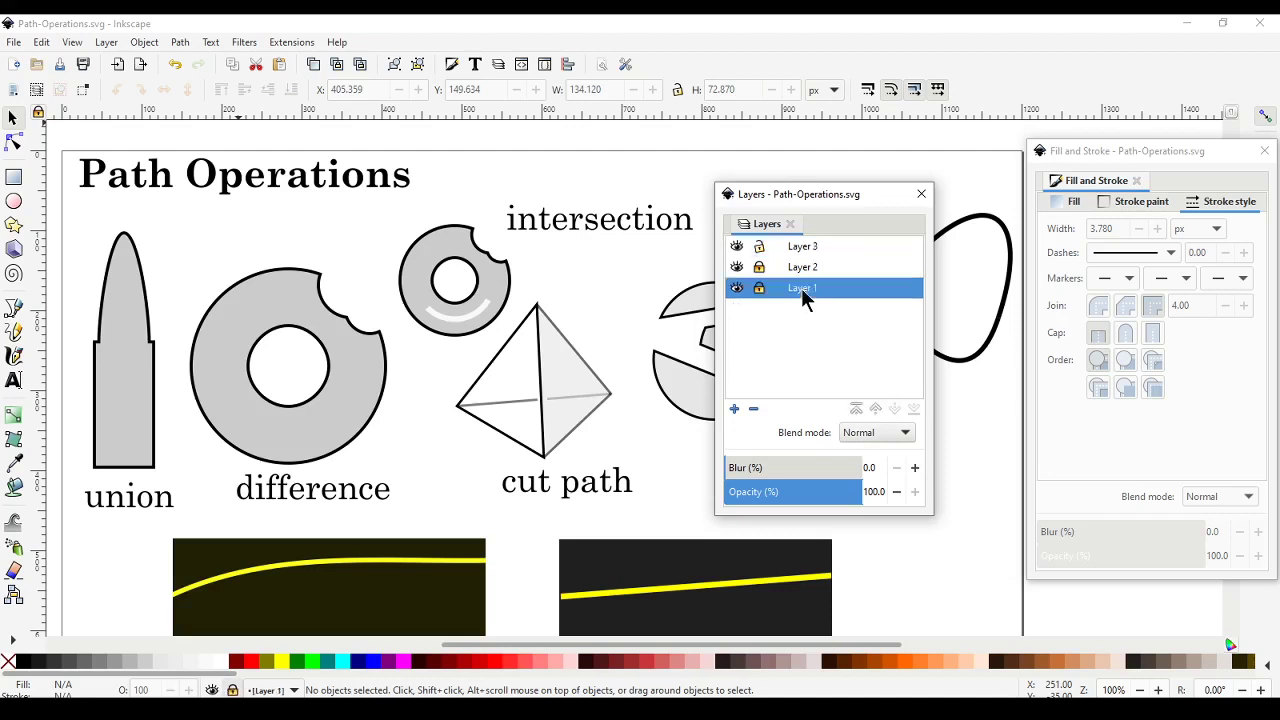
pyautogui.click(737, 248)
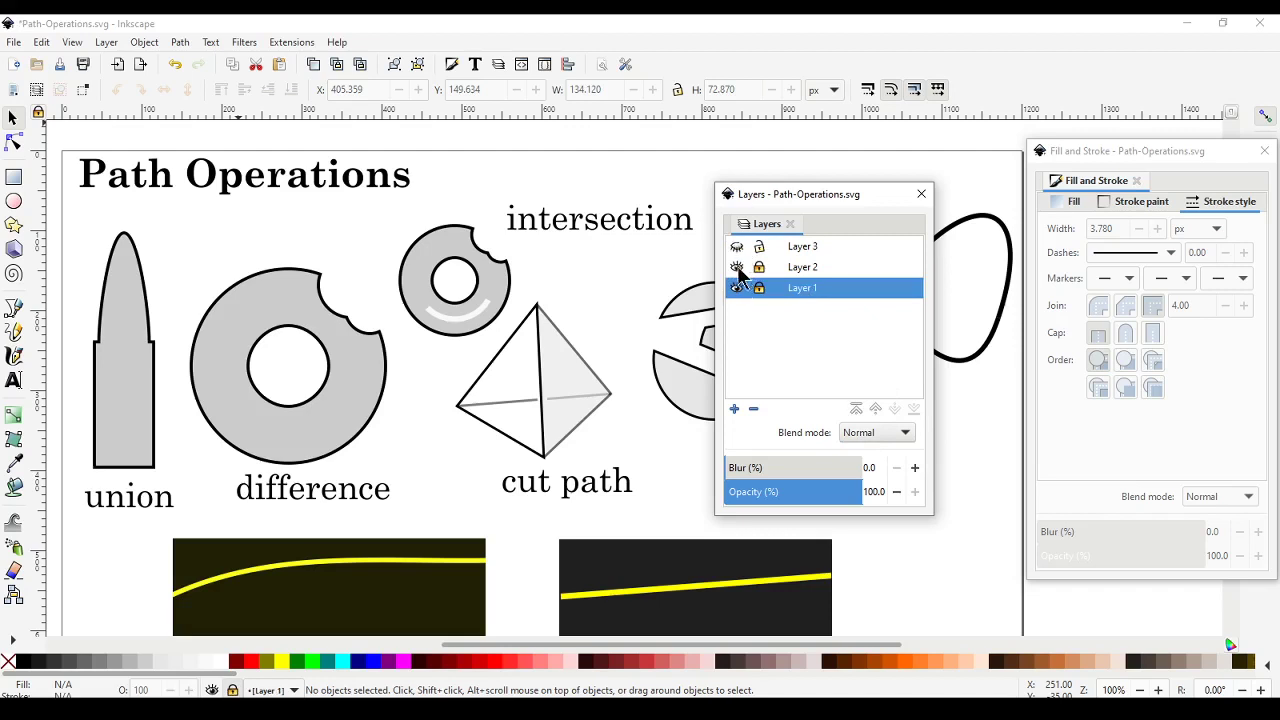
pyautogui.moveTo(800, 197); pyautogui.dragTo(846, 199)
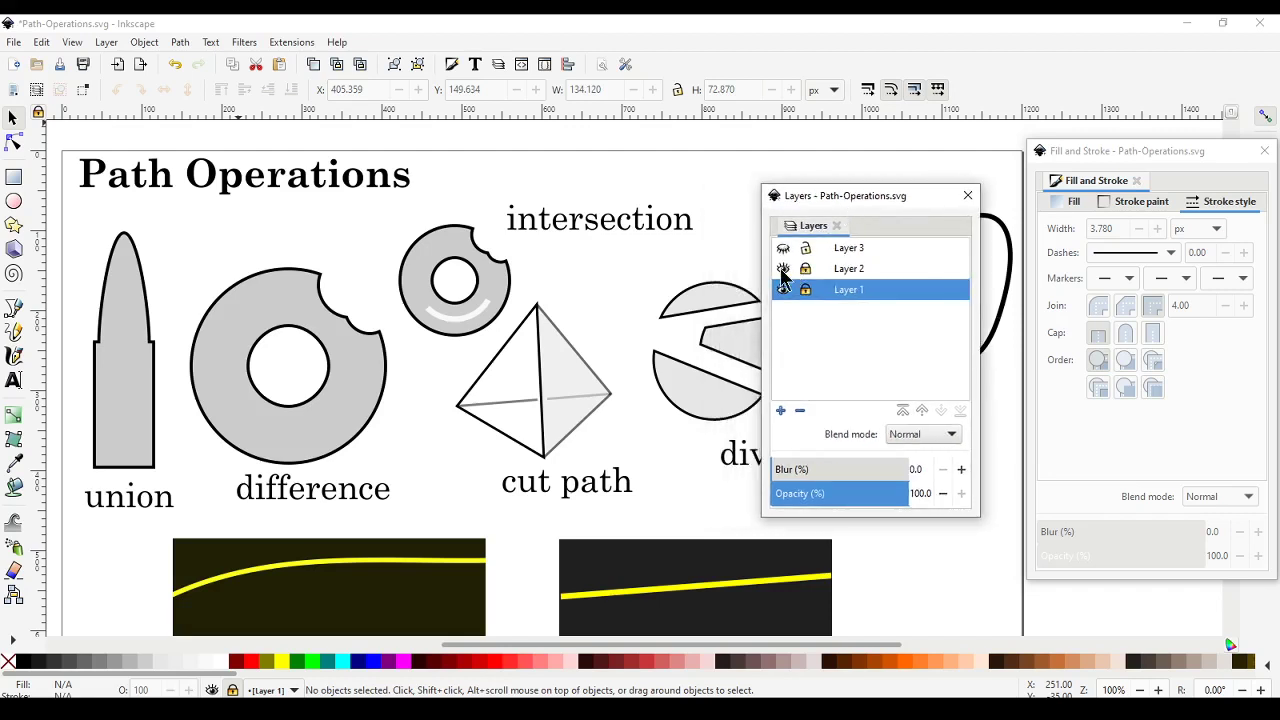
pyautogui.click(782, 270)
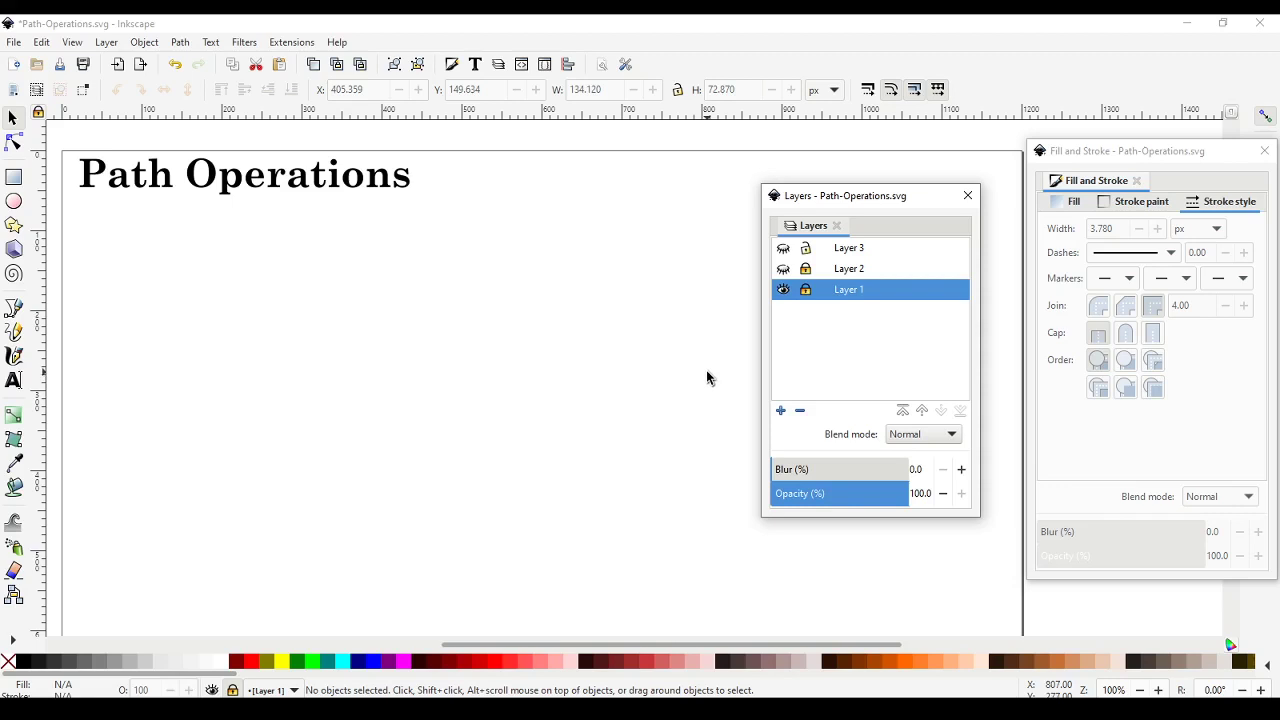
pyautogui.click(783, 291)
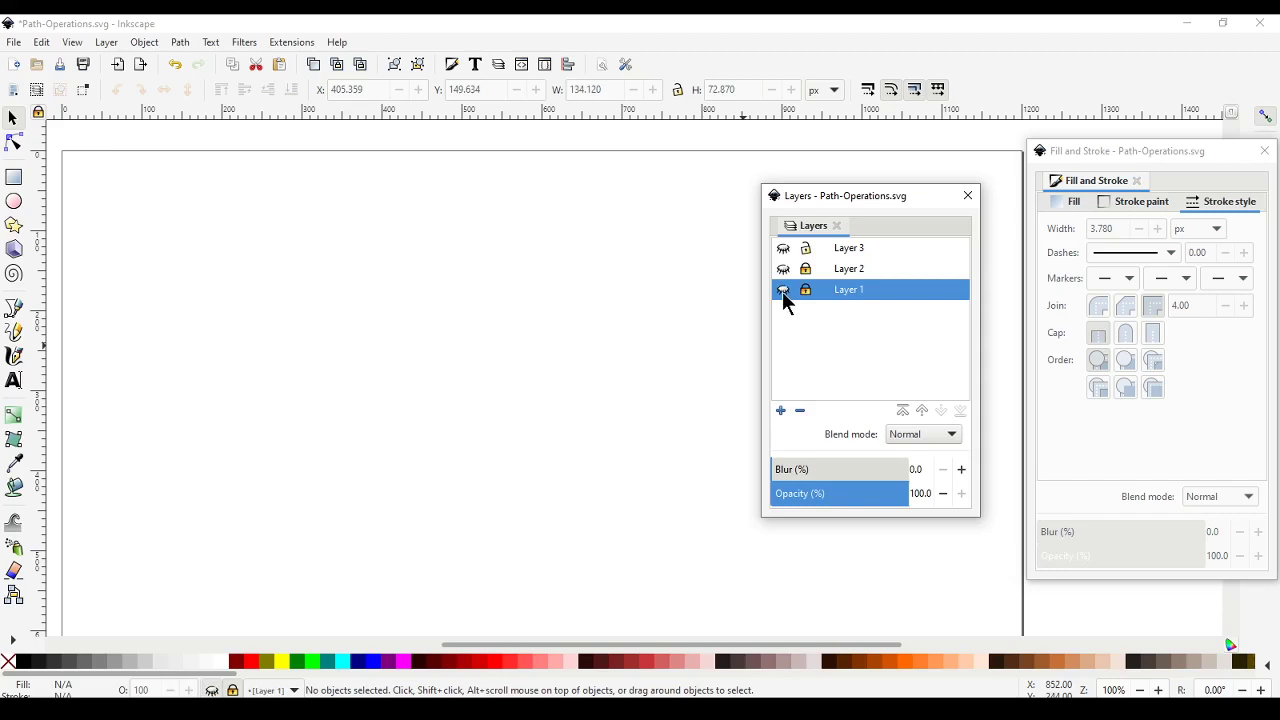
pyautogui.click(783, 290)
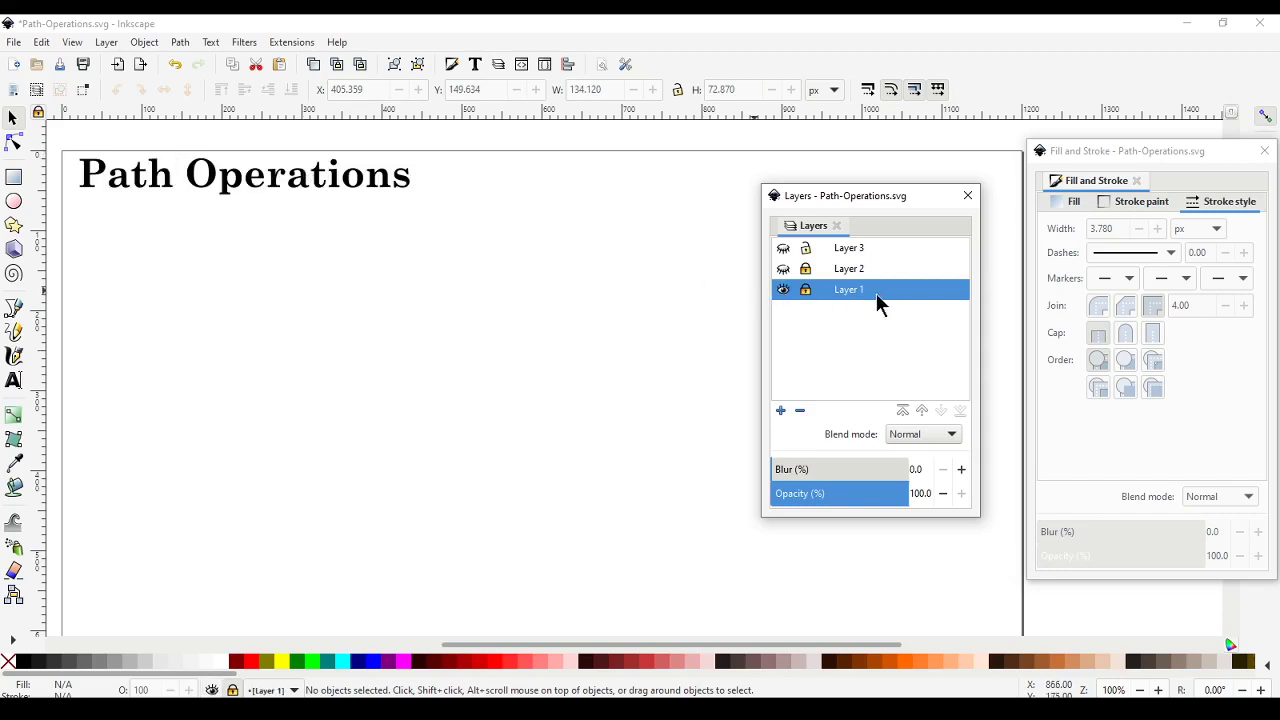
# Step: Unlock Layer 1 to try moving the Path Operations title, undo the move and lock the layer again
pyautogui.click(806, 290)
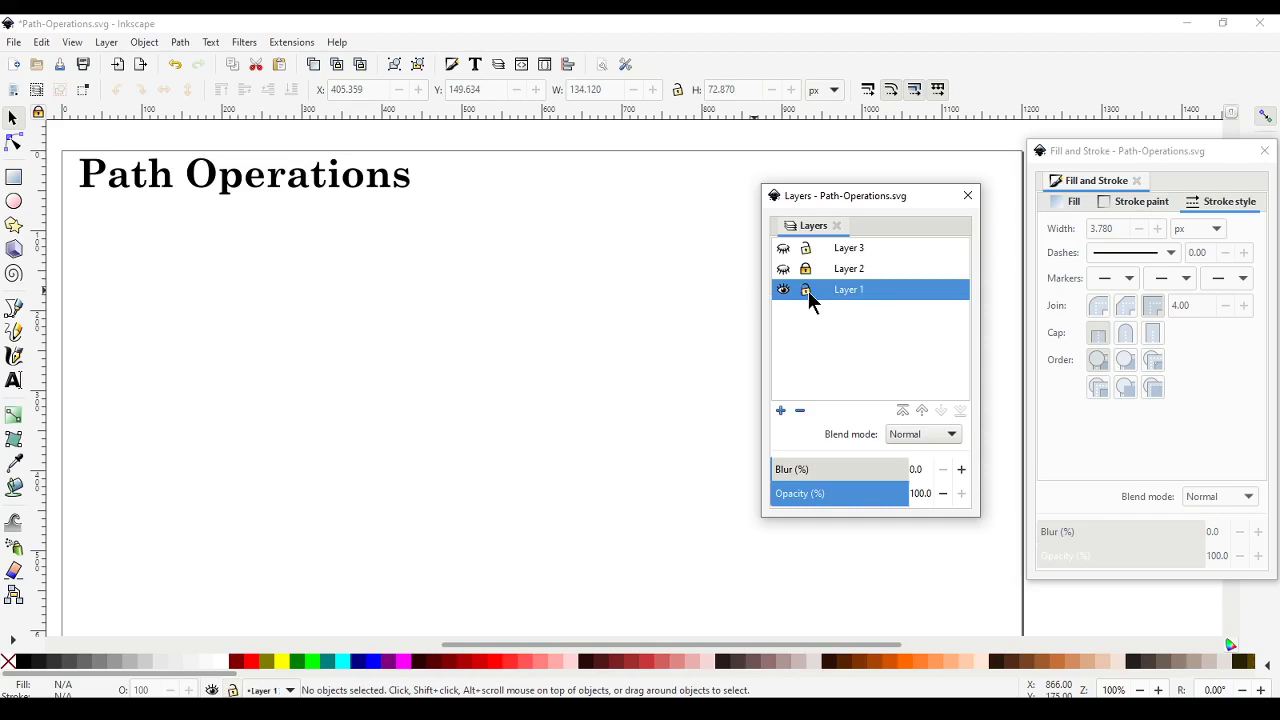
pyautogui.moveTo(371, 200); pyautogui.dragTo(430, 275)
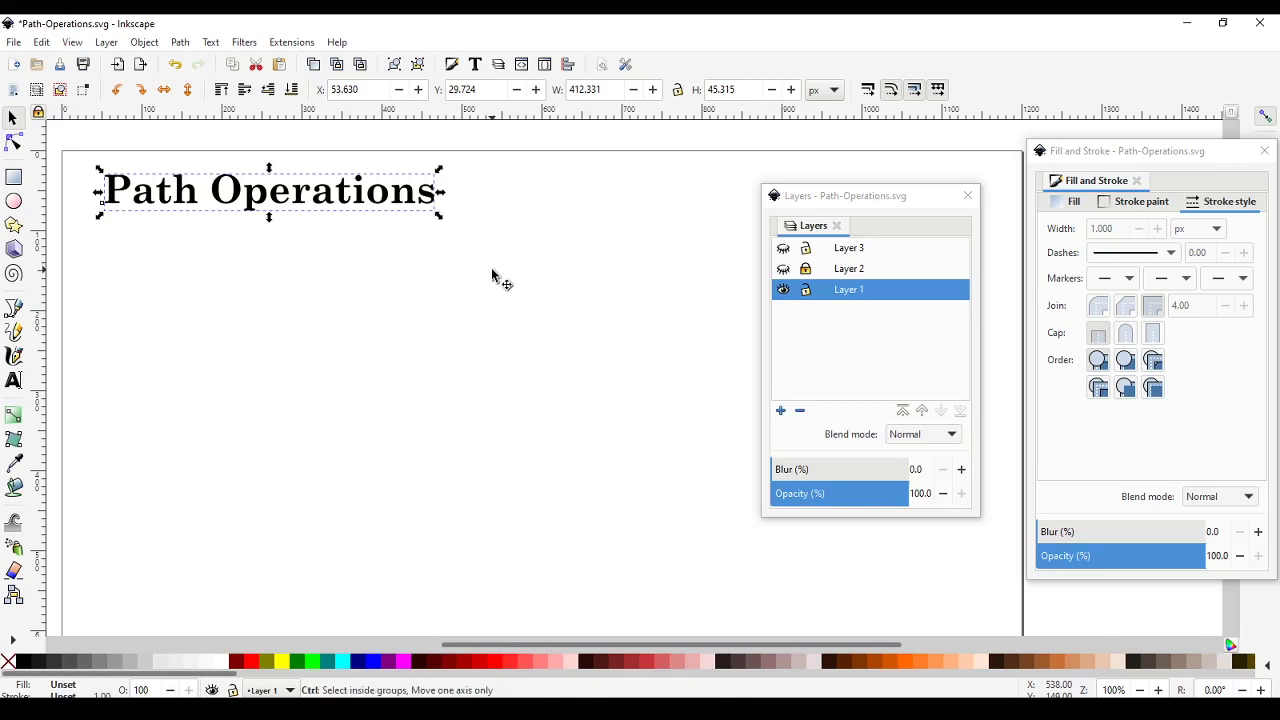
pyautogui.hotkey('ctrl', 'z')
pyautogui.click(806, 291)
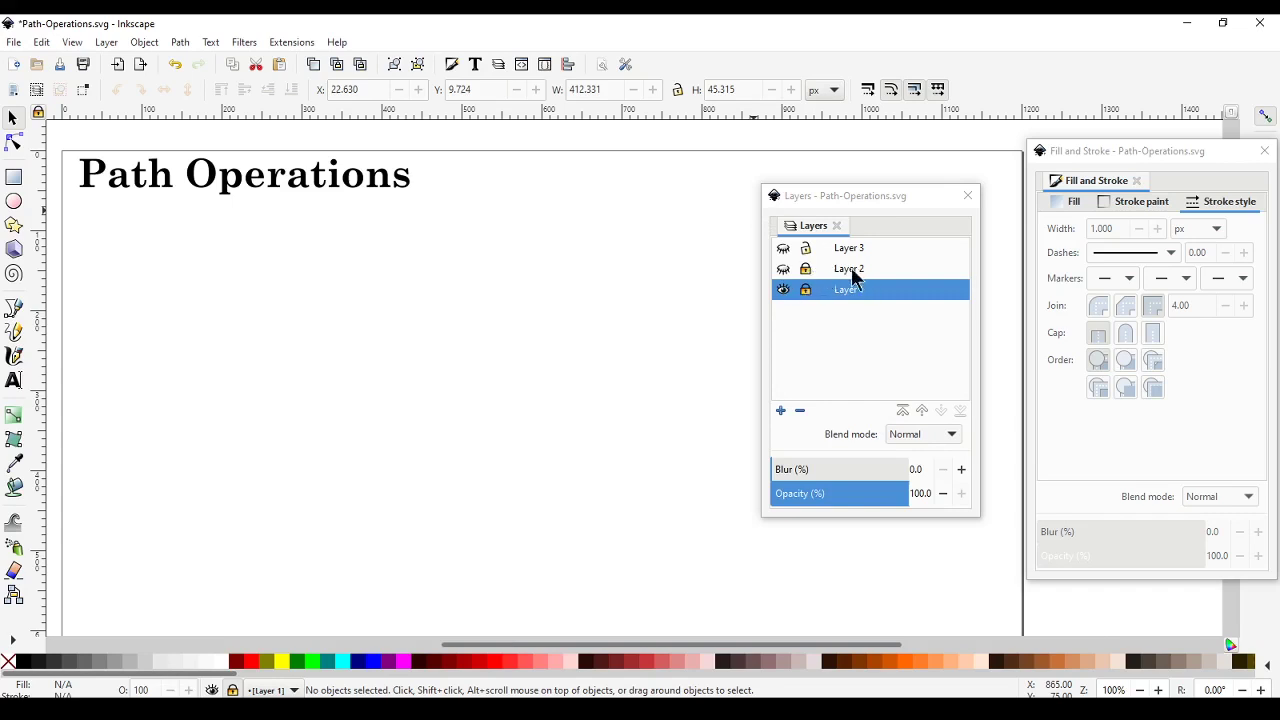
# Step: Show Layers 2 and 3, and unlock Layer 2 just long enough to select the lower division piece
pyautogui.click(784, 270)
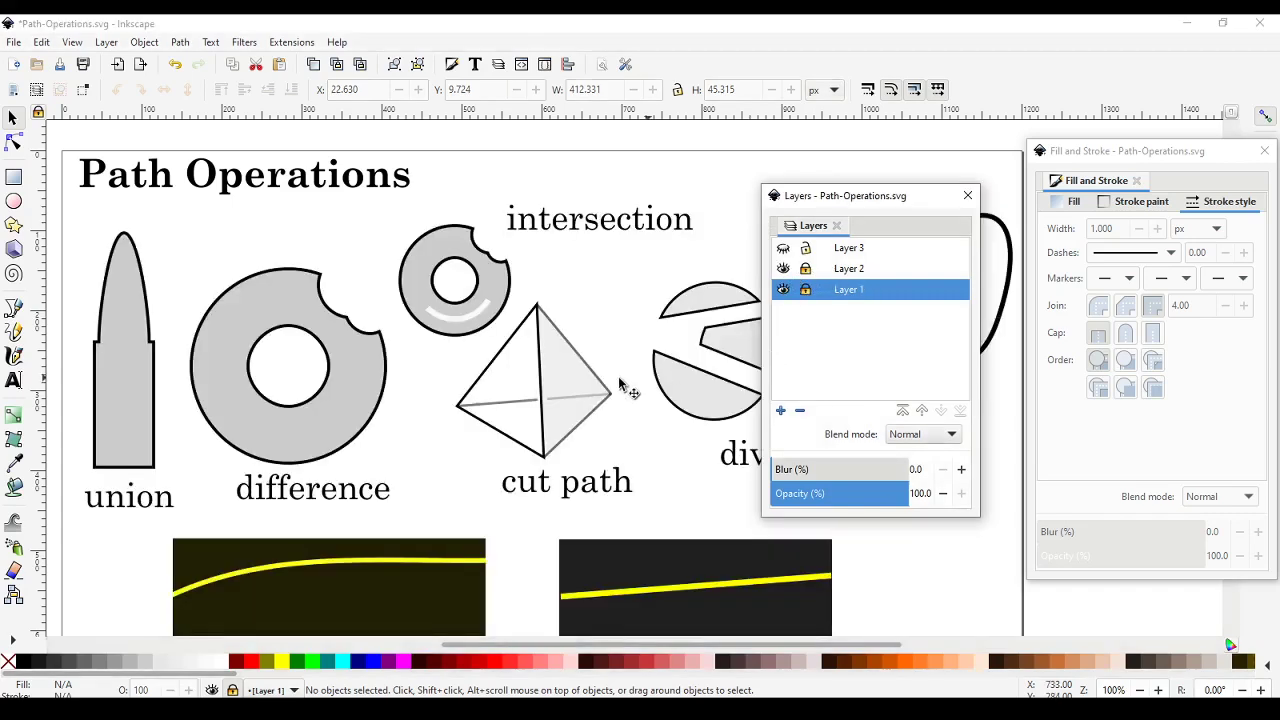
pyautogui.moveTo(853, 195)
pyautogui.mouseDown()
pyautogui.moveTo(971, 236)
pyautogui.moveTo(1125, 230)
pyautogui.moveTo(1128, 288)
pyautogui.mouseUp()
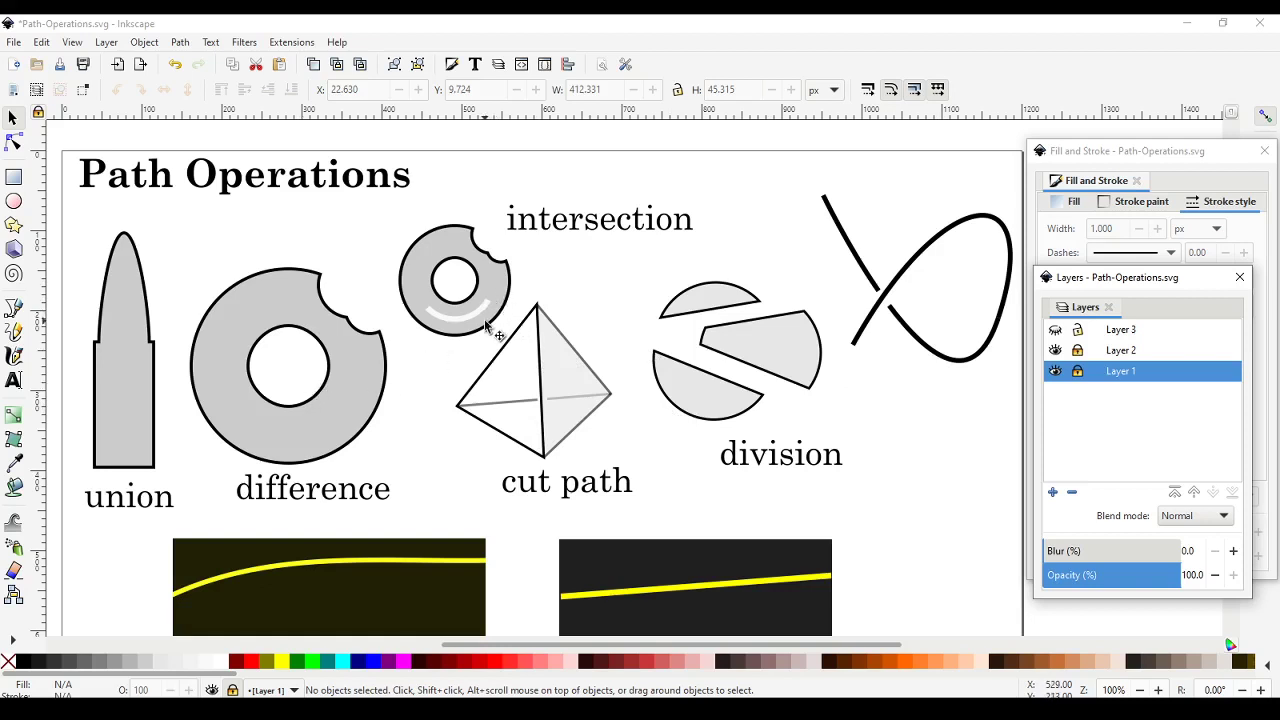
pyautogui.click(1079, 348)
pyautogui.click(1112, 332)
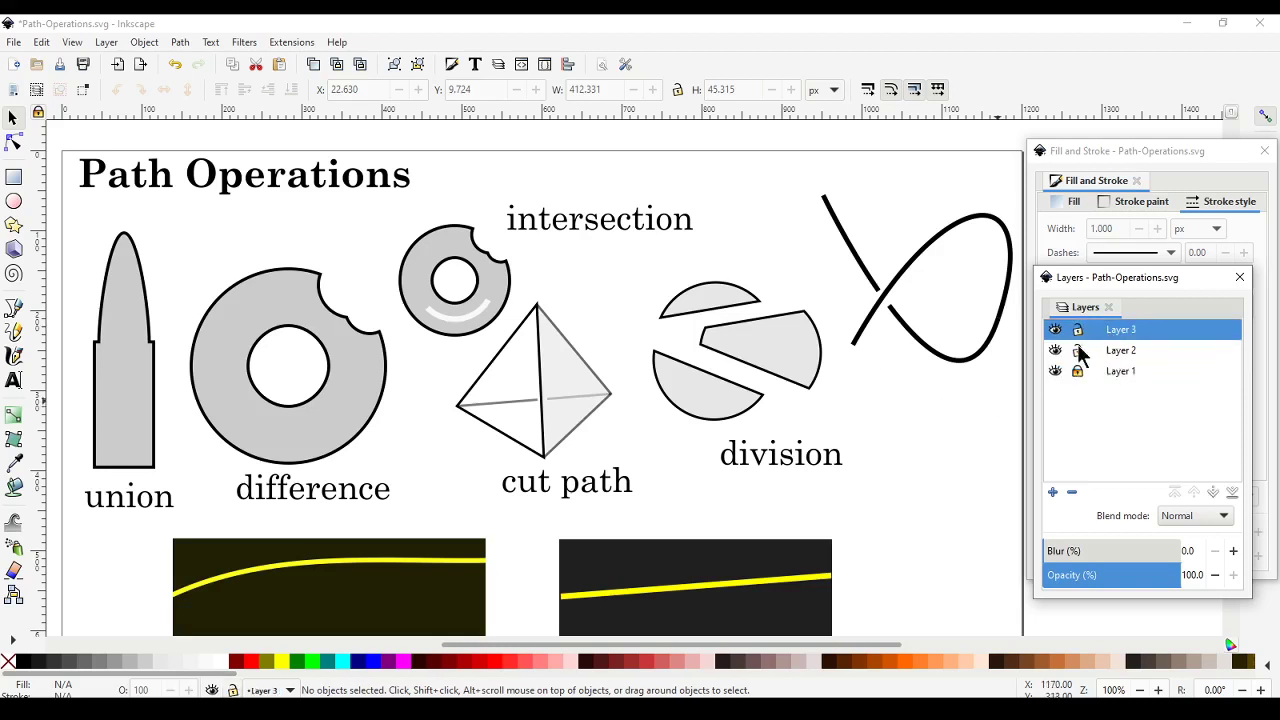
pyautogui.click(733, 421)
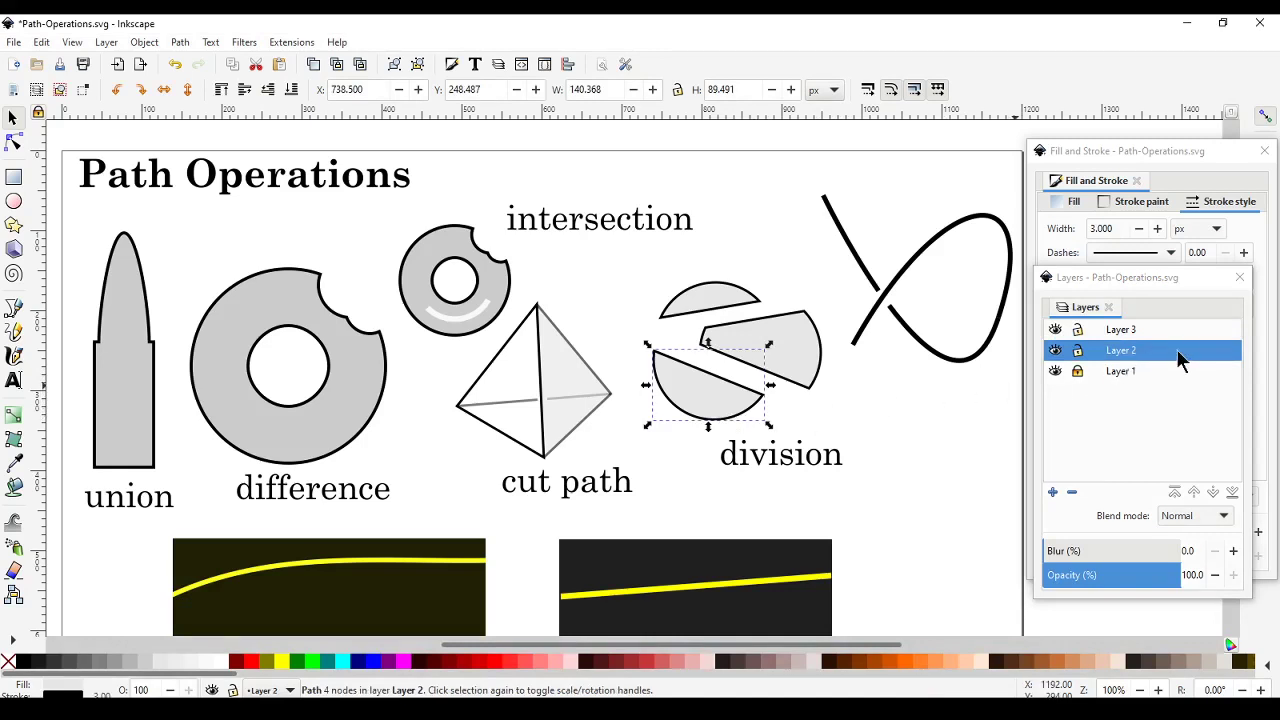
pyautogui.click(1078, 351)
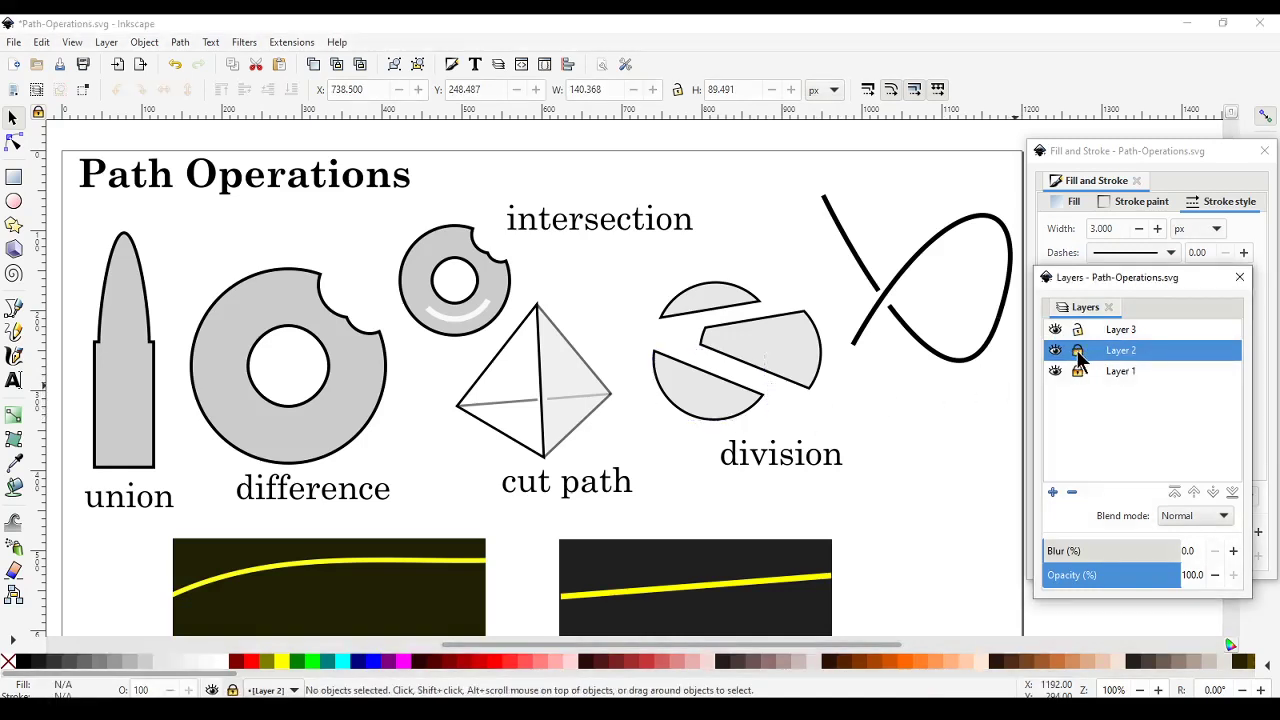
# Step: Make Layer 3 the active layer and hide Layer 2, keeping the existing layer names
pyautogui.click(1127, 329)
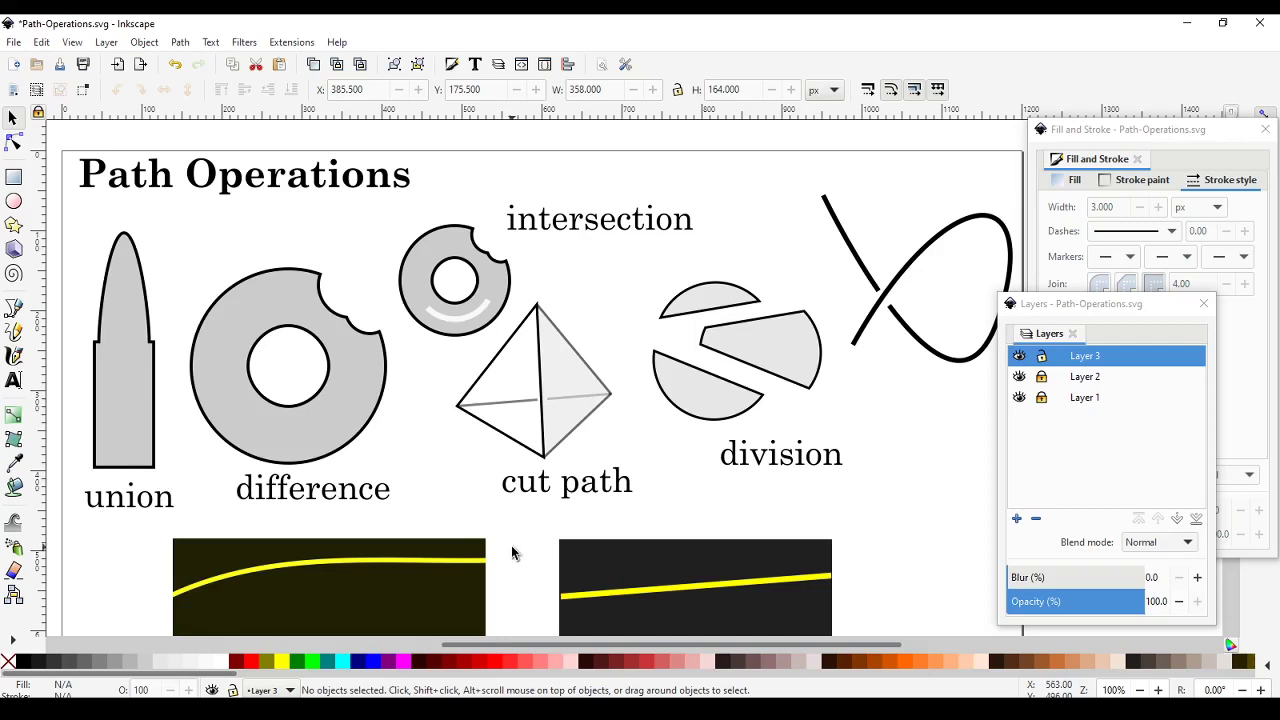
pyautogui.click(1019, 379)
pyautogui.doubleClick(1078, 357)
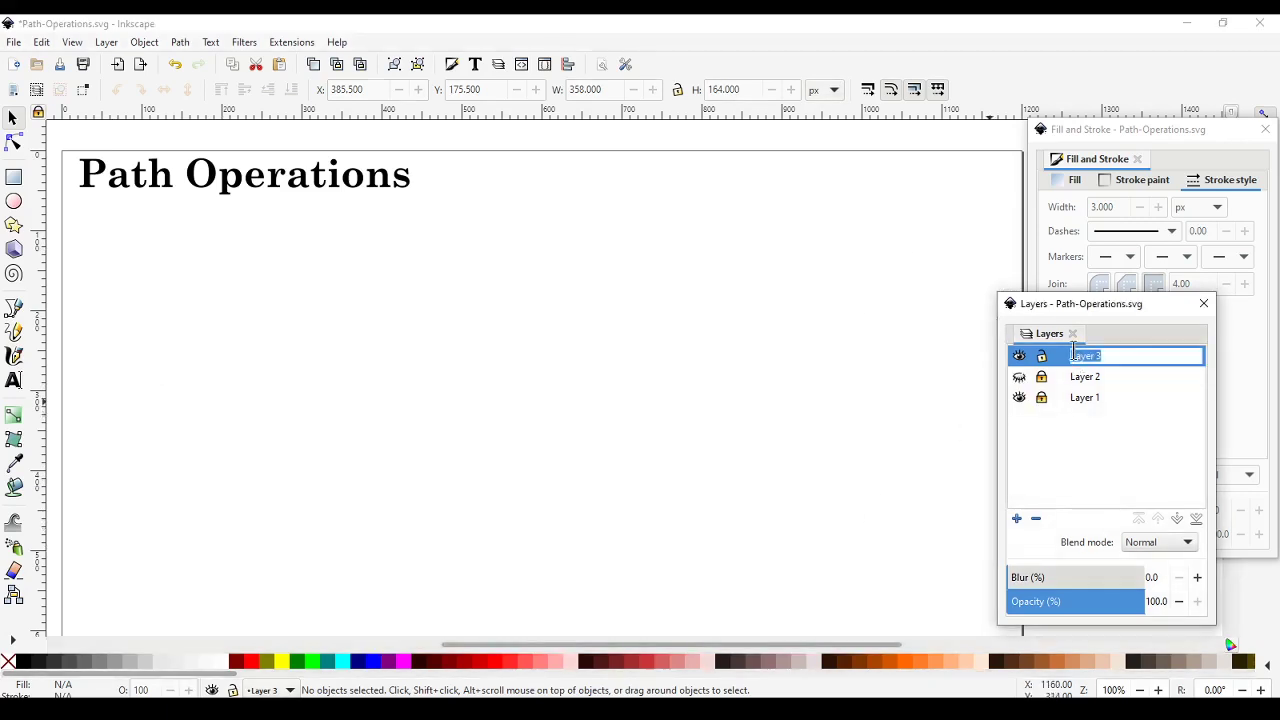
pyautogui.click(783, 403)
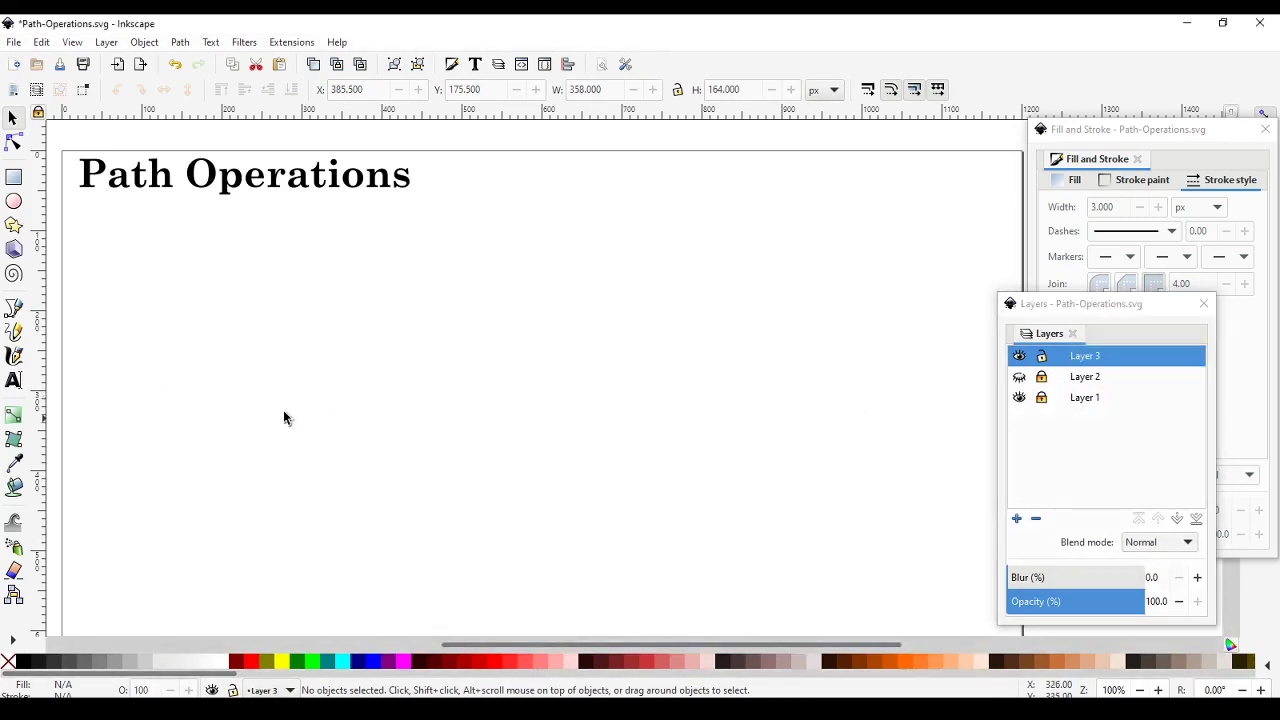
# Step: Draw a rectangle about 243 × 101 px below the title and an ellipse with radii about 91.5 × 37 px beside it
pyautogui.click(14, 180)
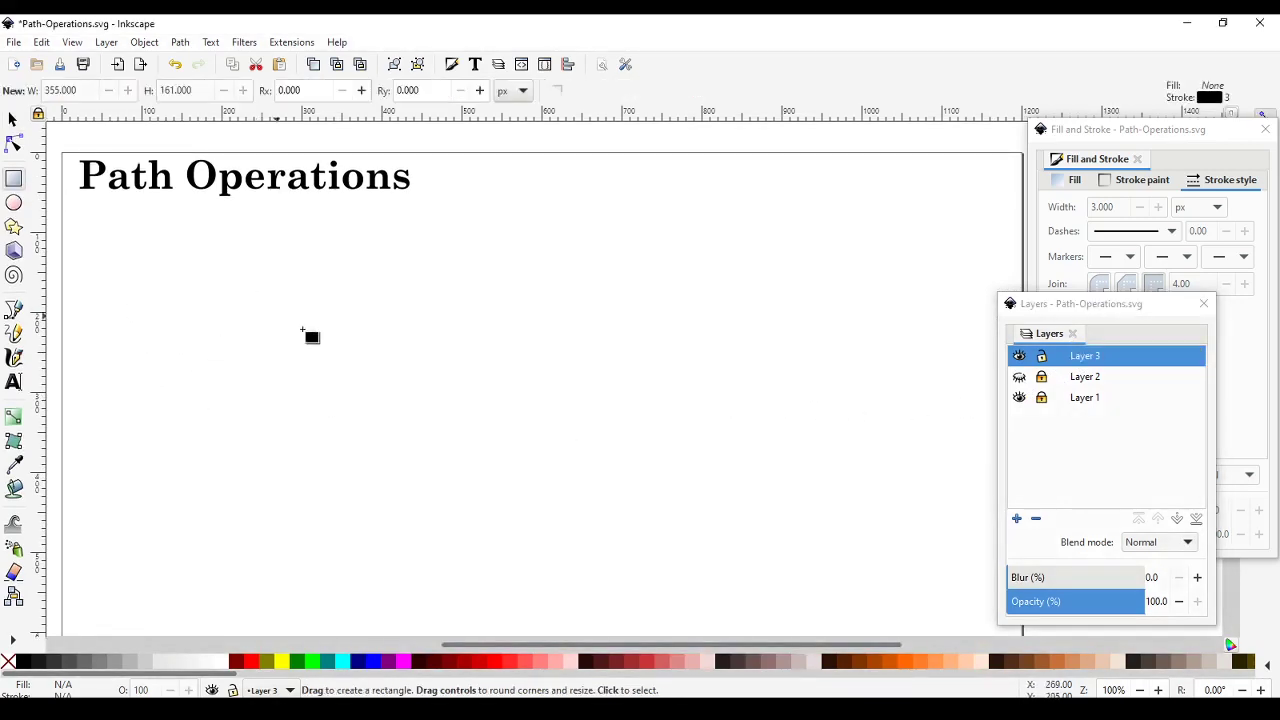
pyautogui.moveTo(177, 302); pyautogui.dragTo(371, 383)
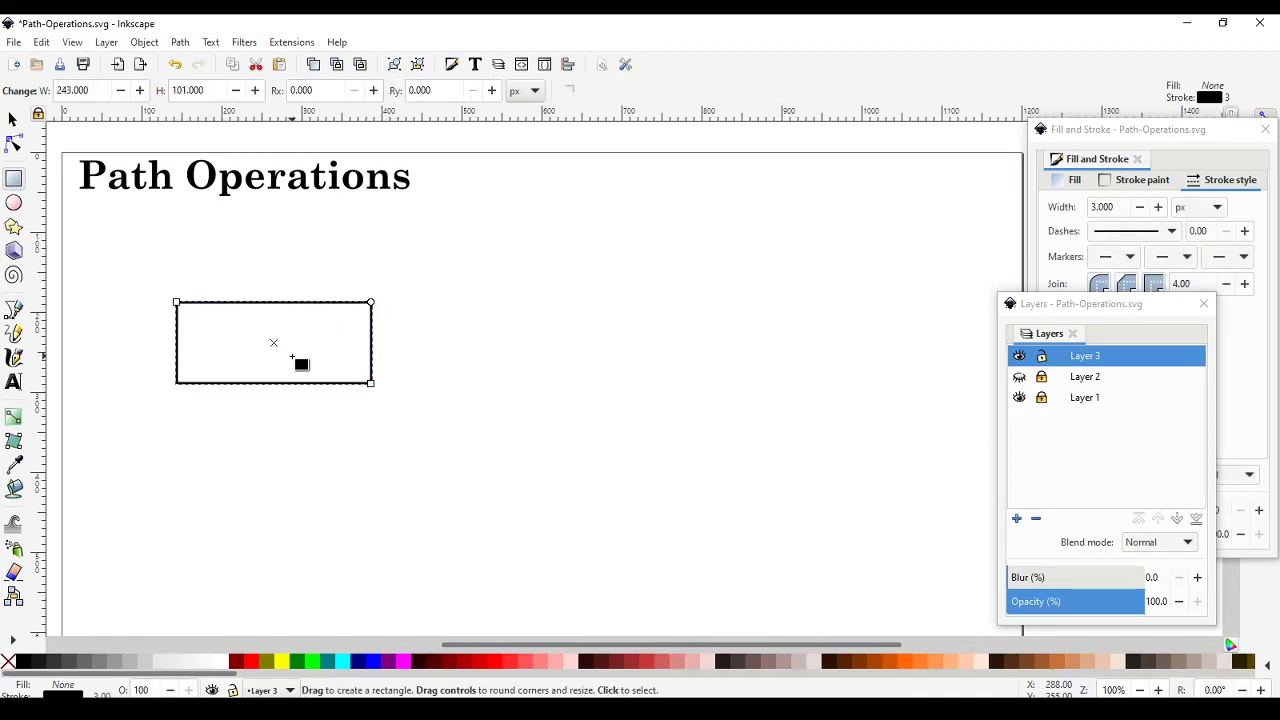
pyautogui.click(14, 203)
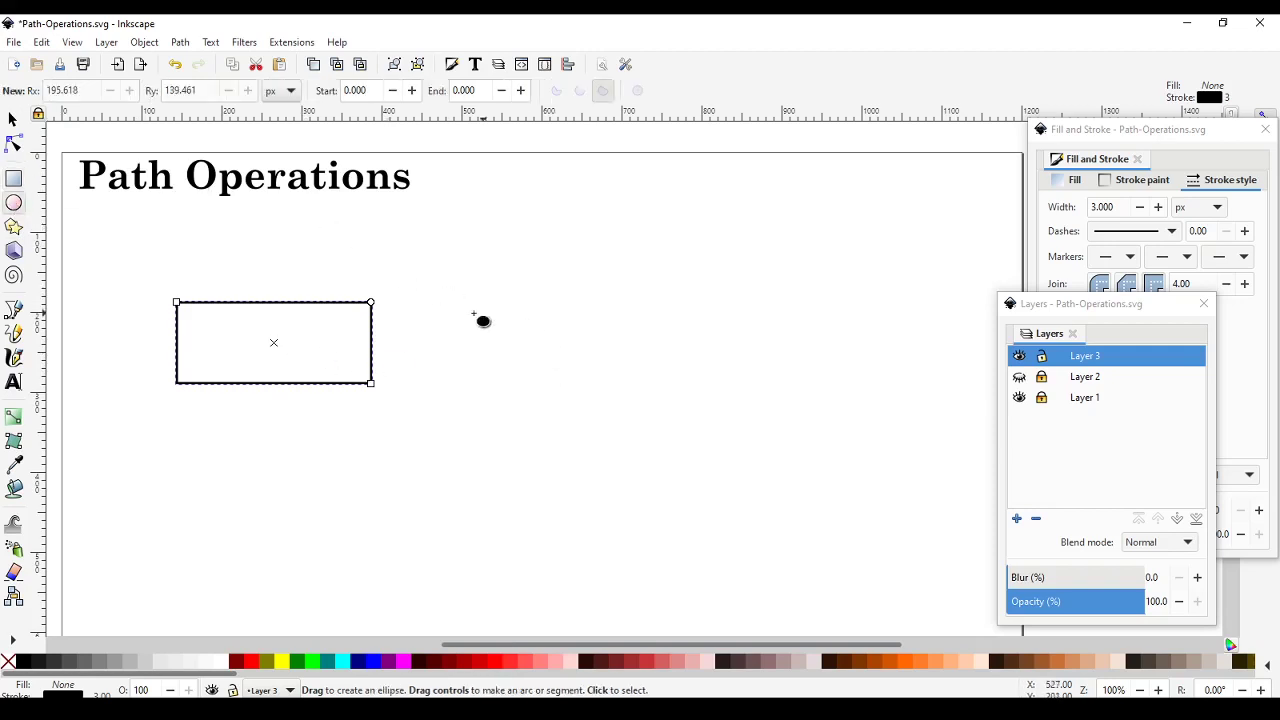
pyautogui.moveTo(415, 313); pyautogui.dragTo(562, 371)
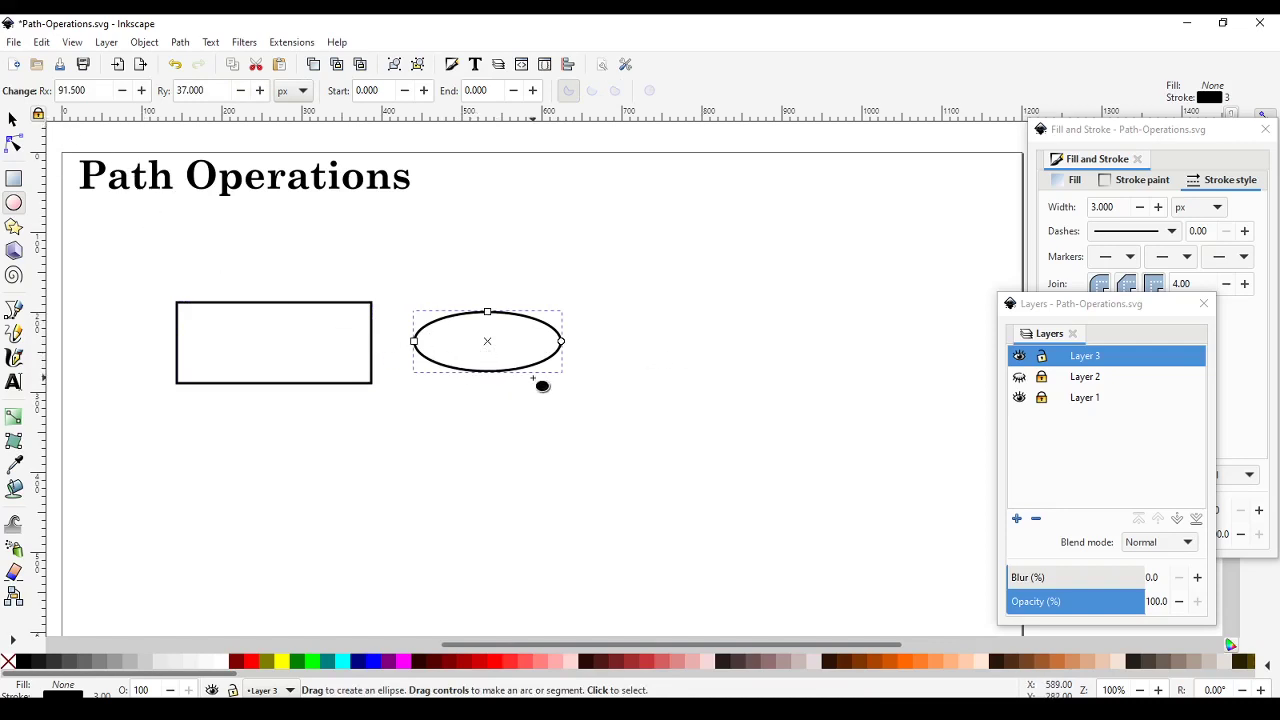
pyautogui.press('s')
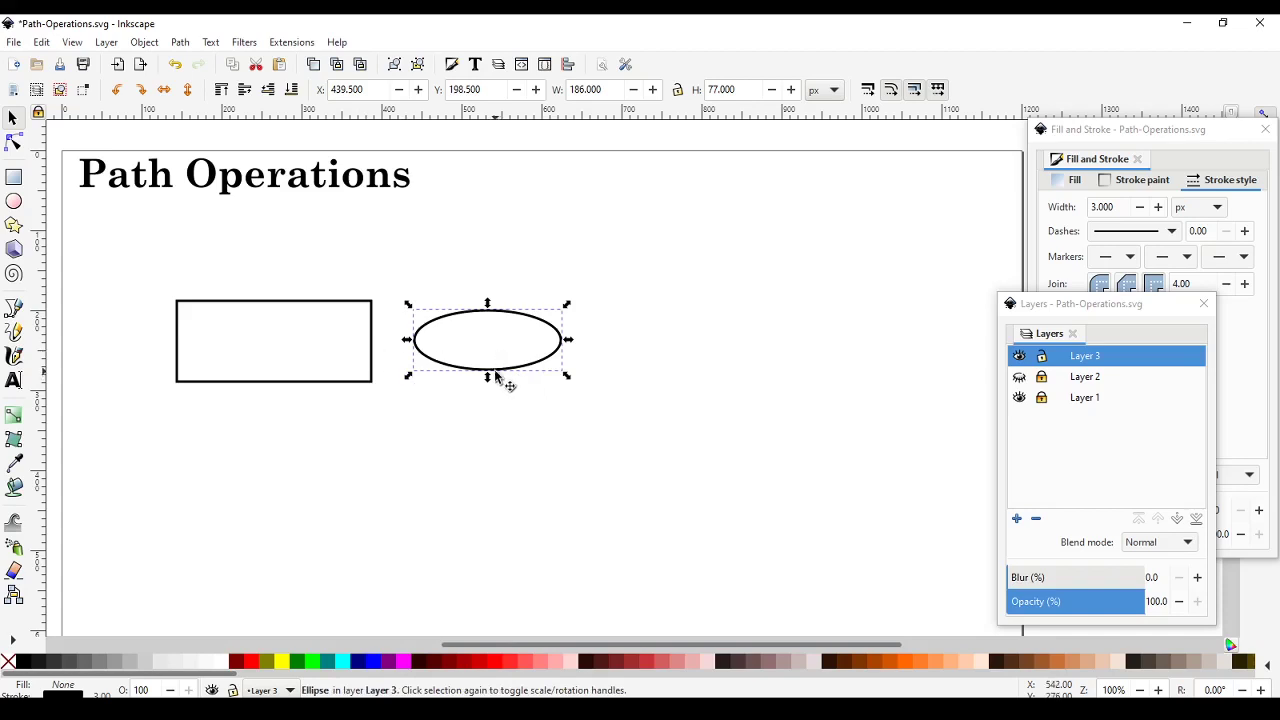
pyautogui.moveTo(504, 376)
pyautogui.mouseDown()
pyautogui.moveTo(432, 376)
pyautogui.moveTo(481, 374)
pyautogui.mouseUp()
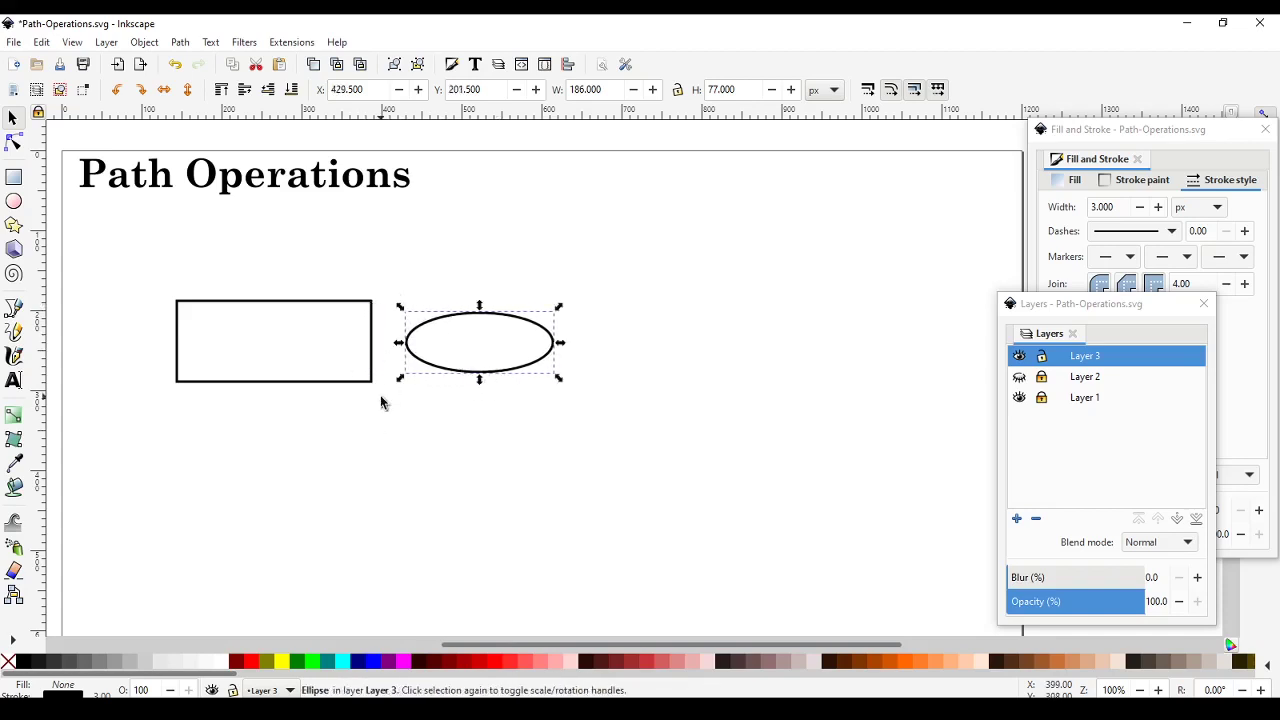
# Step: Align the ellipse with the rectangle by centring them on a common horizontal axis, relative to the last selected object
pyautogui.click(144, 42)
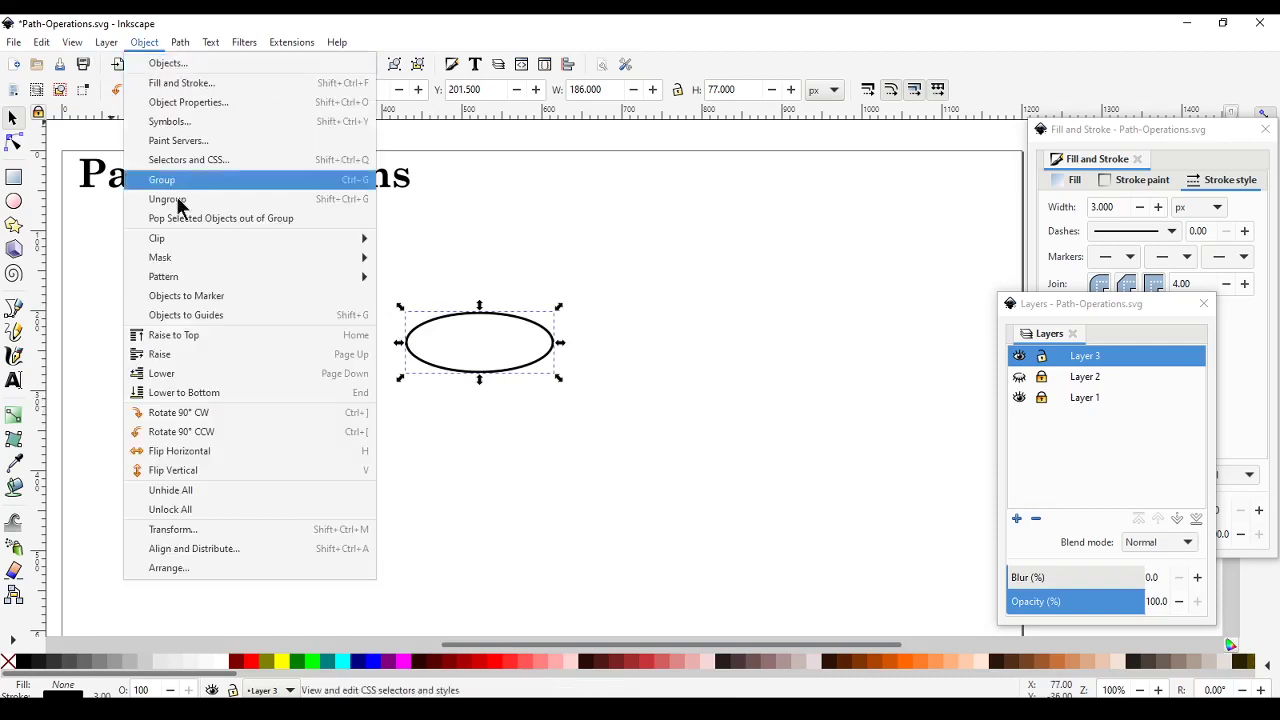
pyautogui.click(215, 552)
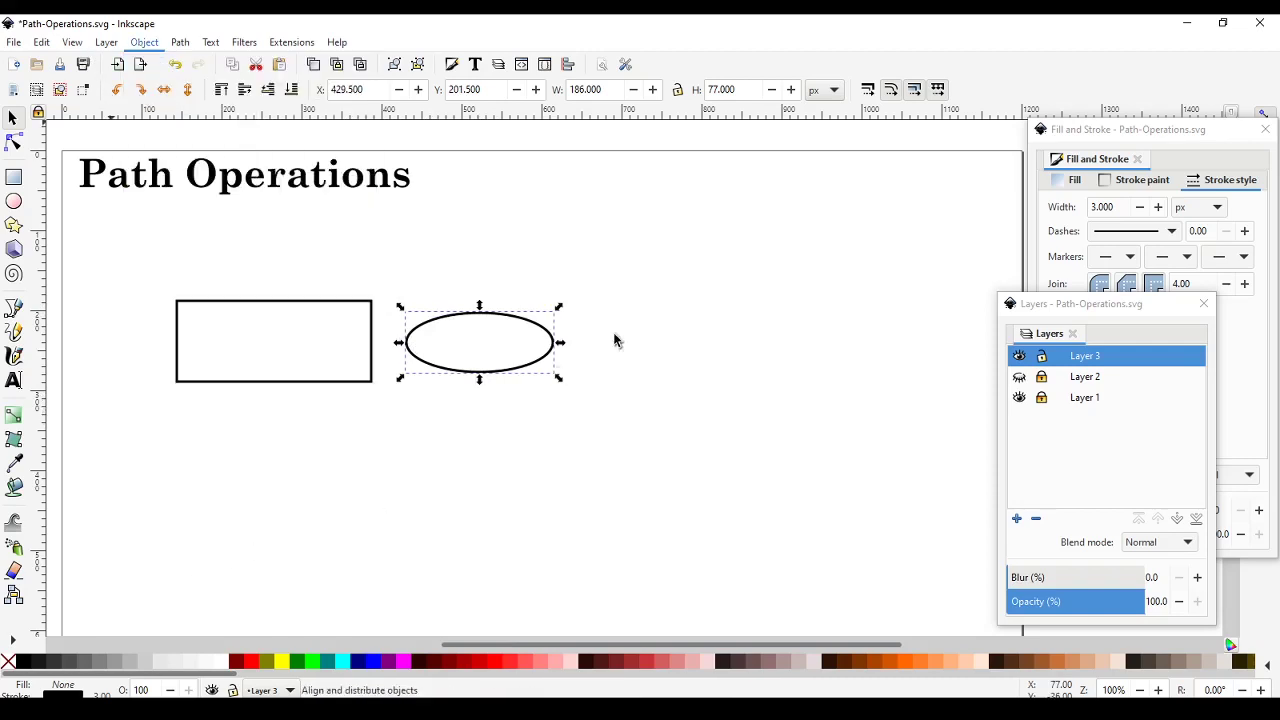
pyautogui.moveTo(634, 148); pyautogui.dragTo(1019, 174)
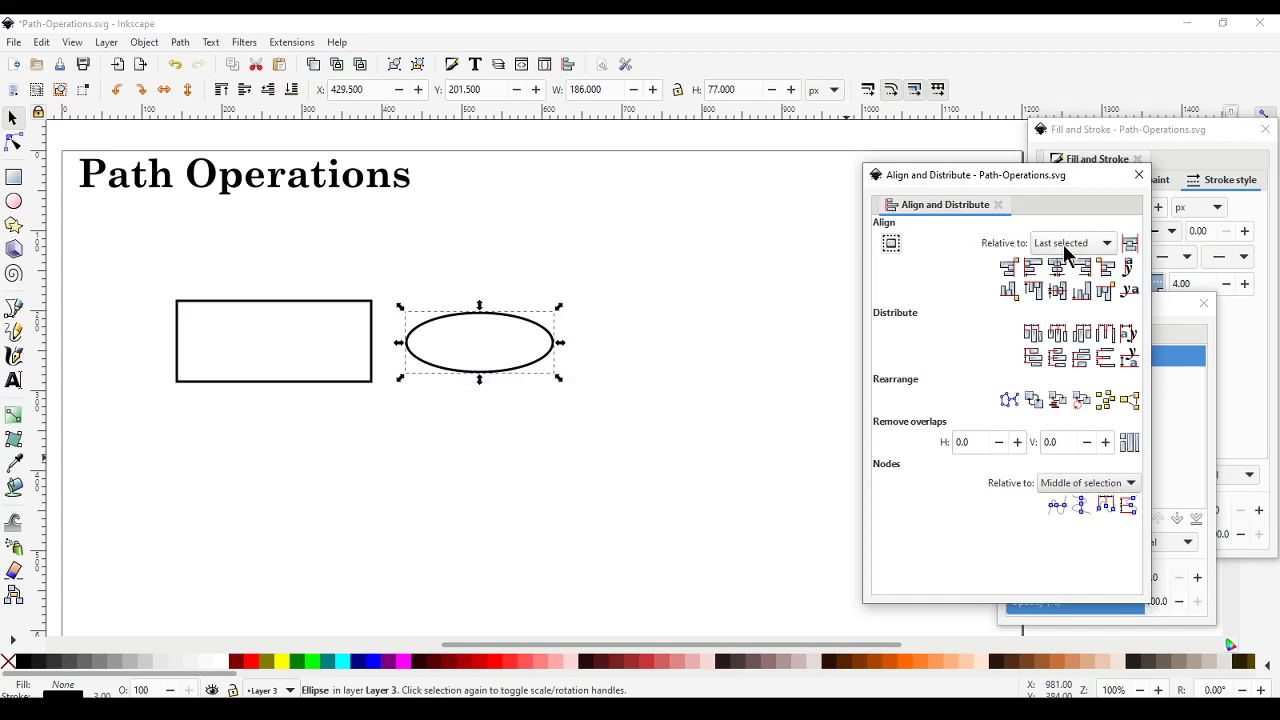
pyautogui.keyDown('shift'); pyautogui.click(285, 382); pyautogui.keyUp('shift')
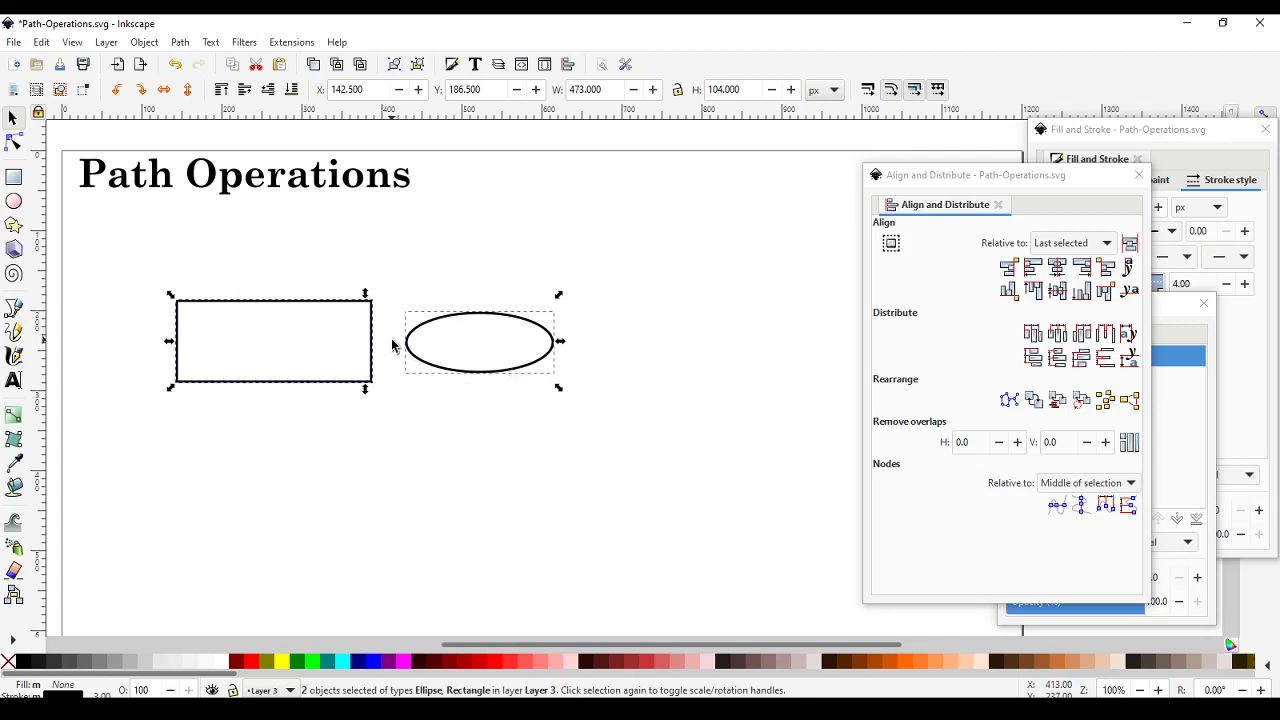
pyautogui.click(1058, 291)
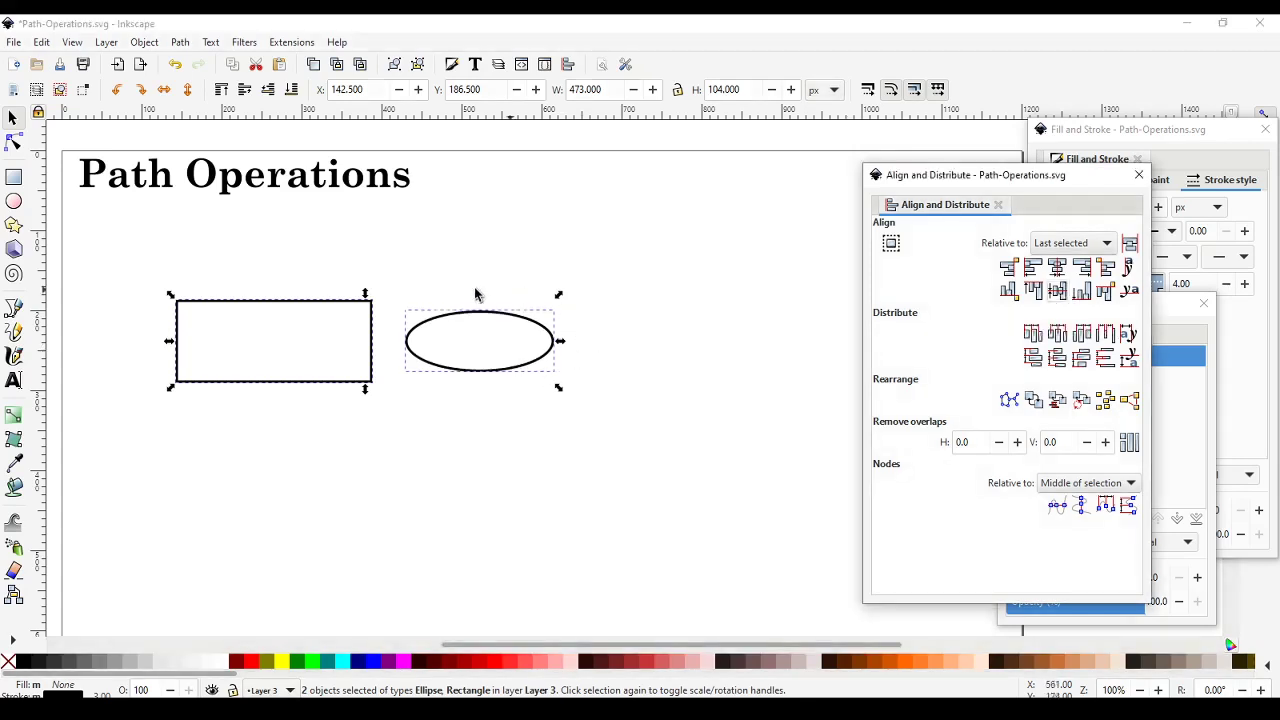
# Step: Move the ellipse horizontally onto the rectangle so that it is centred on the rectangle's right edge, at X about 293.5 px
pyautogui.click(530, 373)
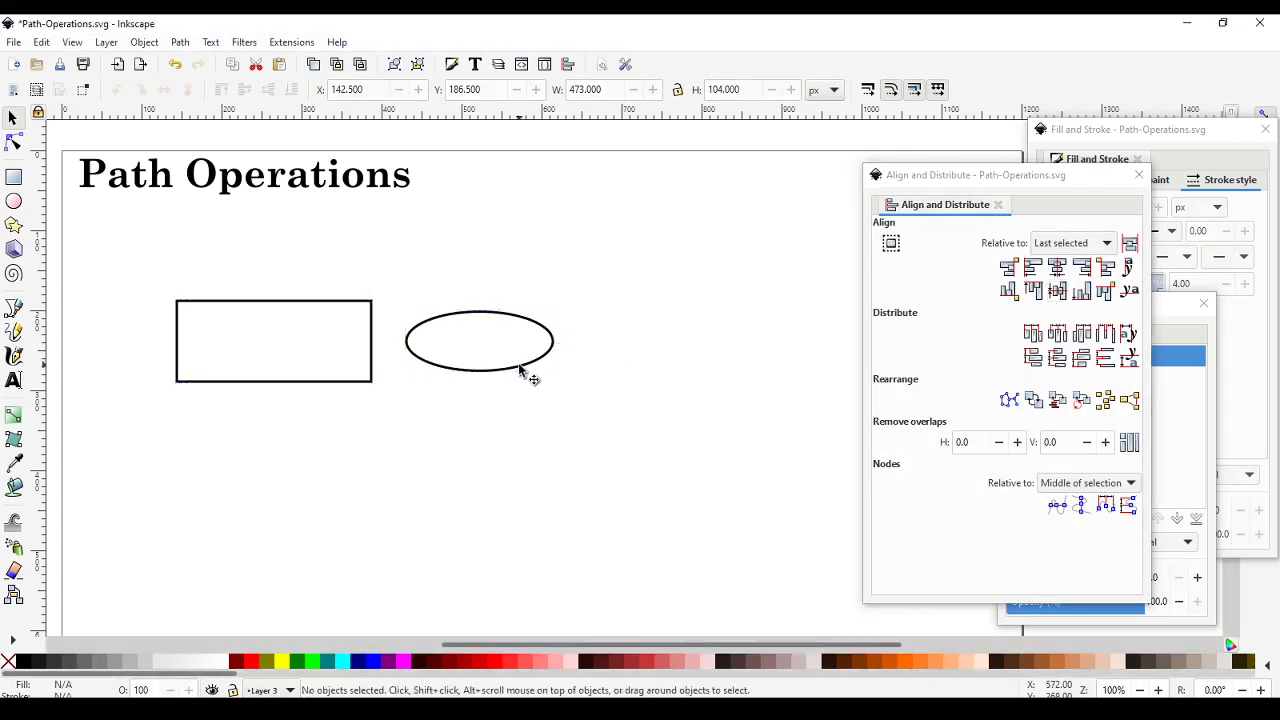
pyautogui.click(521, 367)
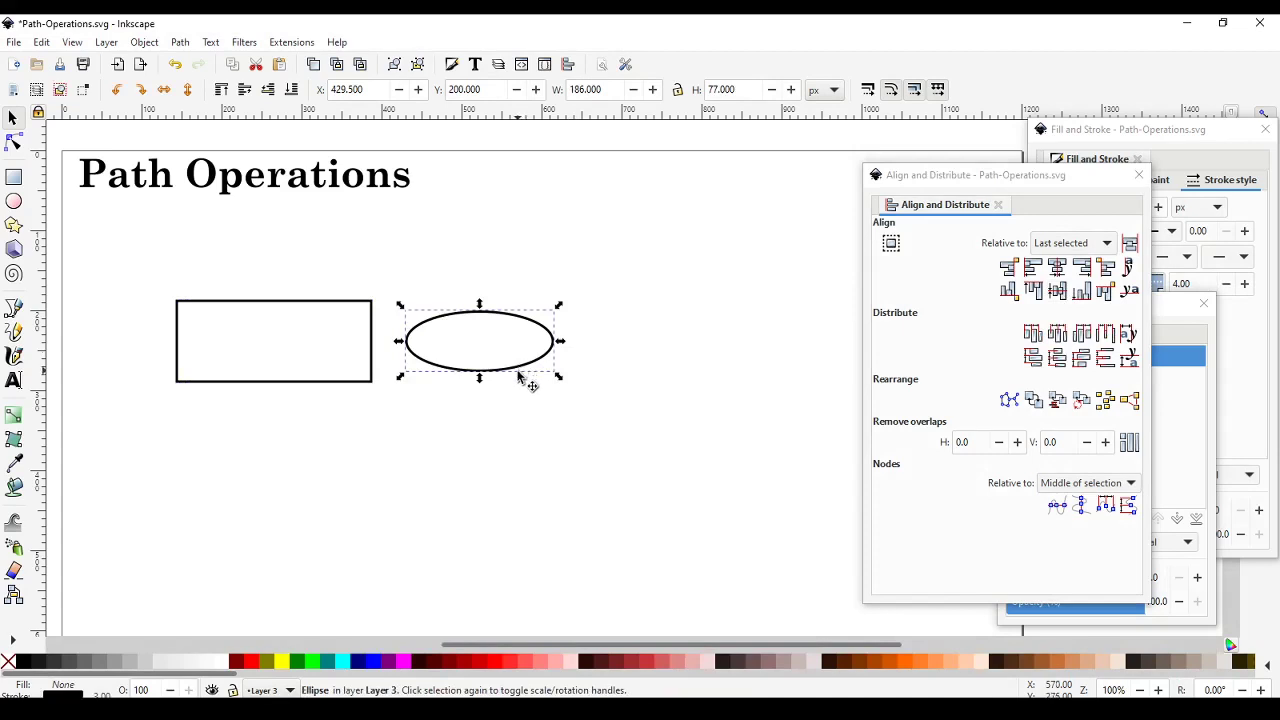
pyautogui.press('ctrl')
pyautogui.moveTo(507, 369); pyautogui.dragTo(397, 389)
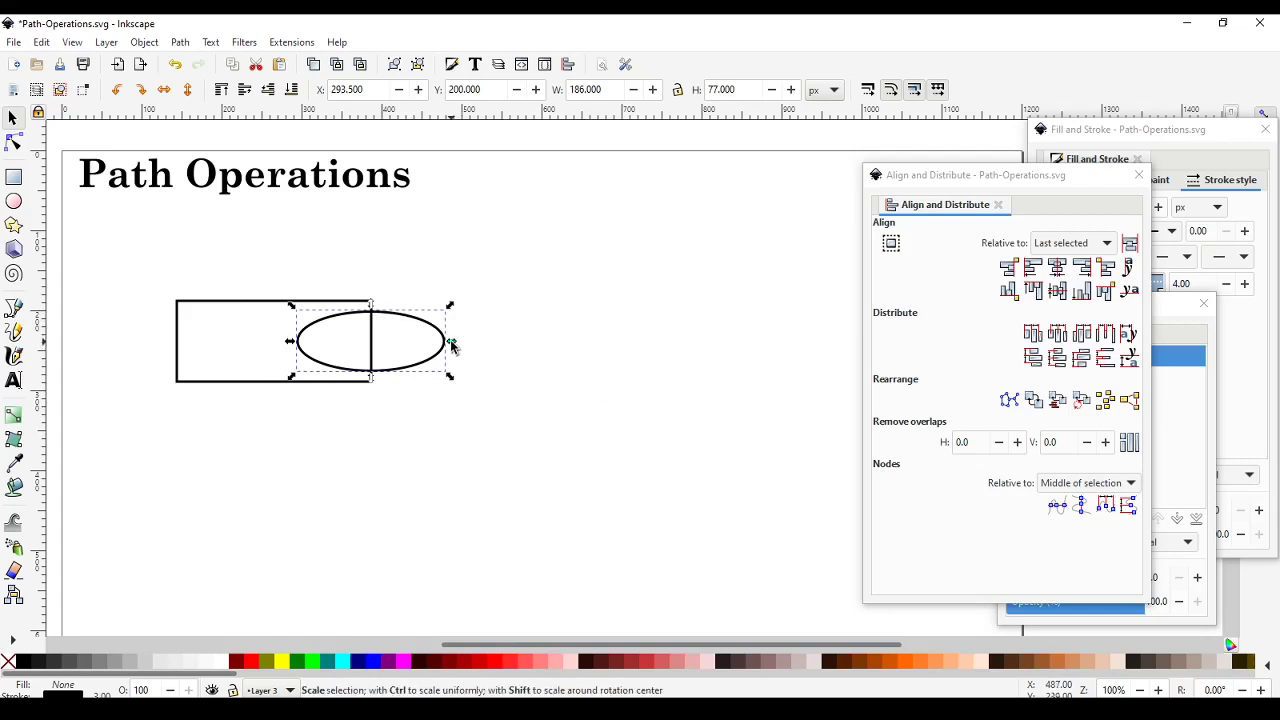
pyautogui.moveTo(451, 345); pyautogui.dragTo(548, 350)
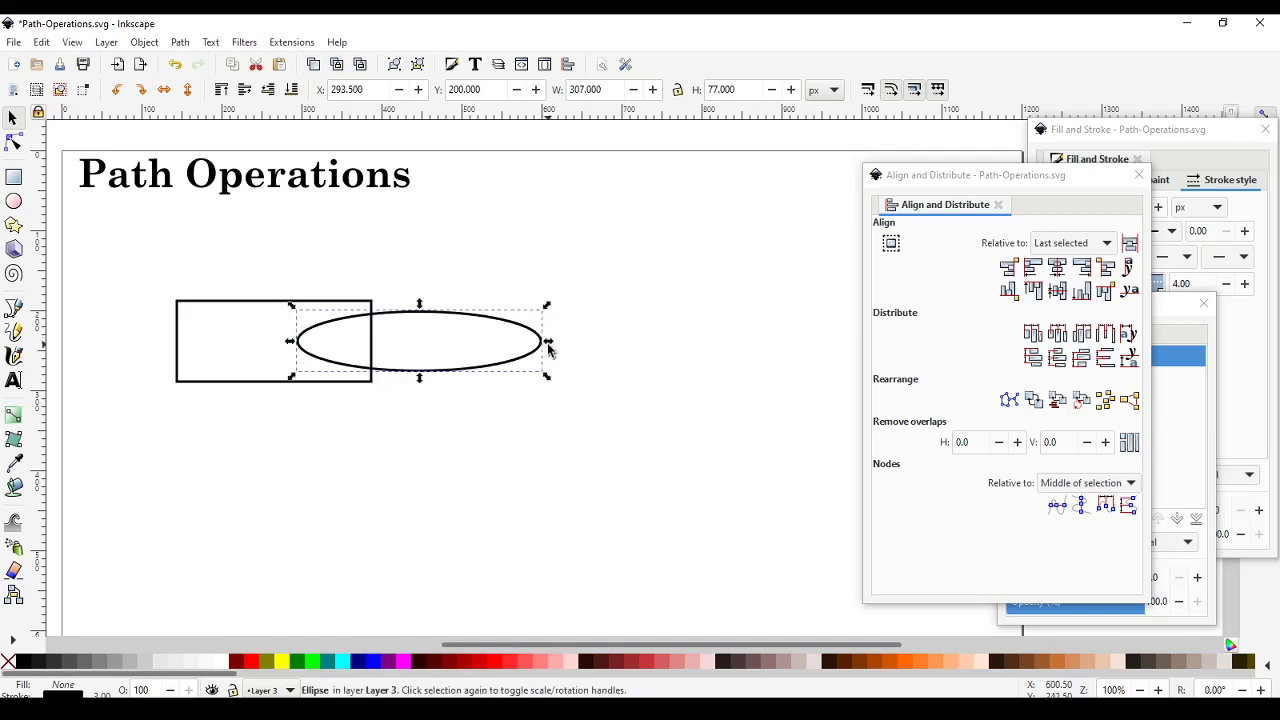
pyautogui.press('ctrl')
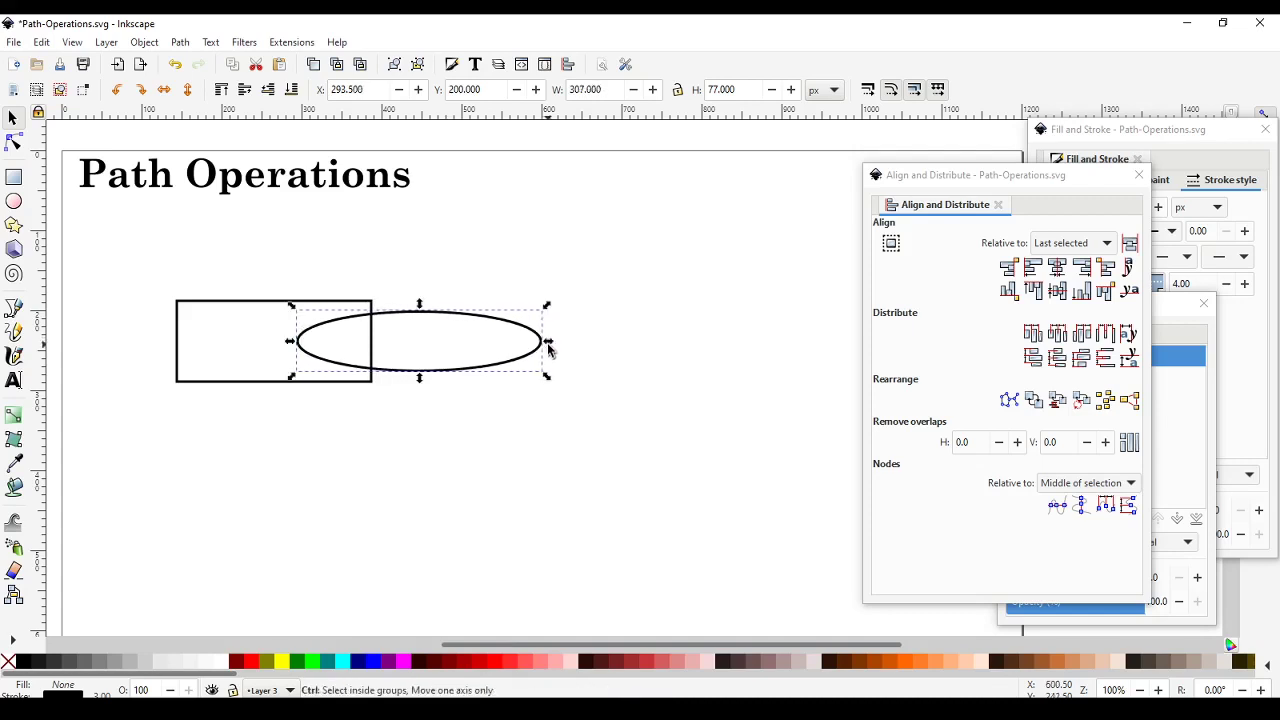
pyautogui.hotkey('ctrl', 'z')
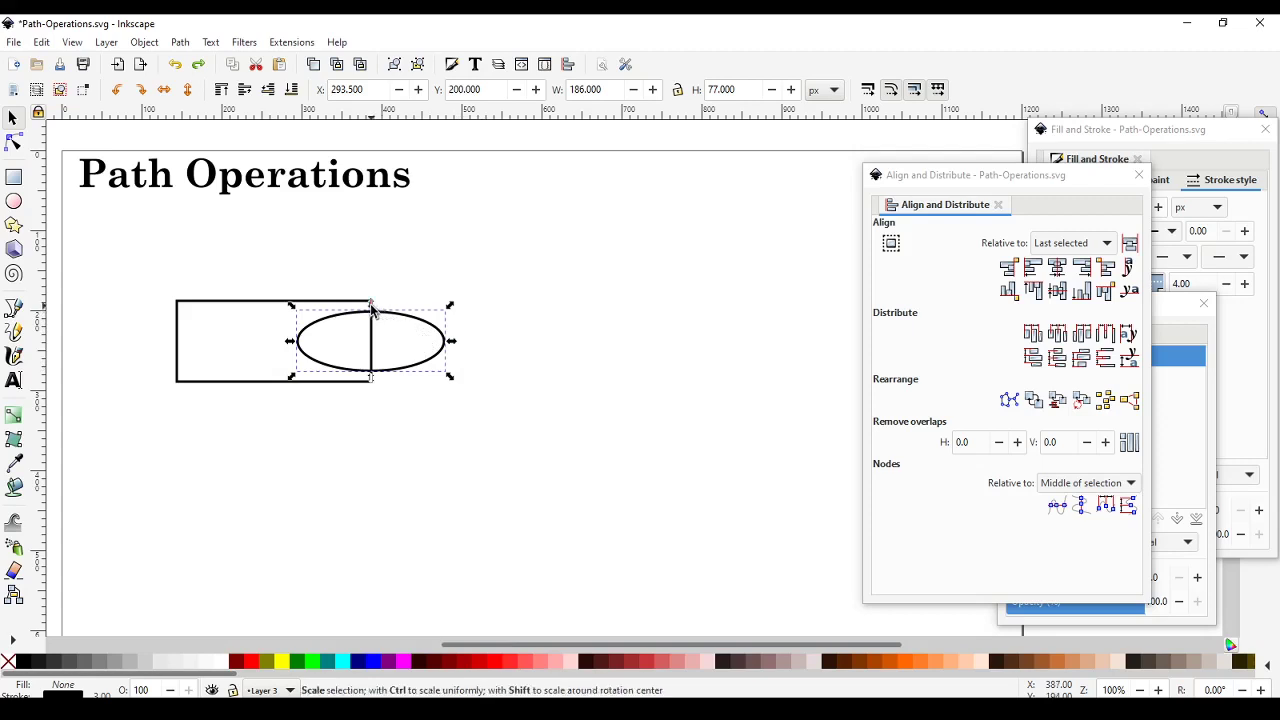
# Step: Stretch the ellipse's height to about 82 px and re-centre it with the rectangle on a common horizontal axis
pyautogui.moveTo(371, 310)
pyautogui.mouseDown()
pyautogui.moveTo(371, 278)
pyautogui.moveTo(368, 307)
pyautogui.mouseUp()
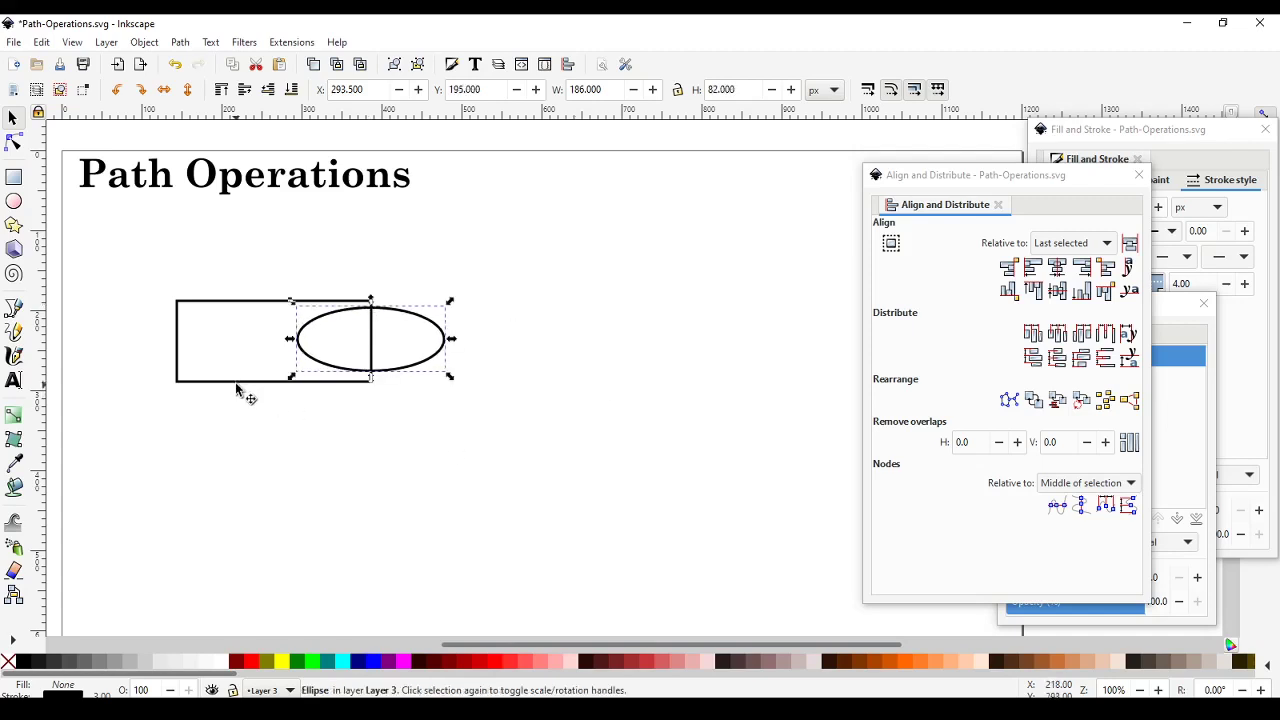
pyautogui.keyDown('shift'); pyautogui.click(269, 382); pyautogui.keyUp('shift')
pyautogui.click(1061, 291)
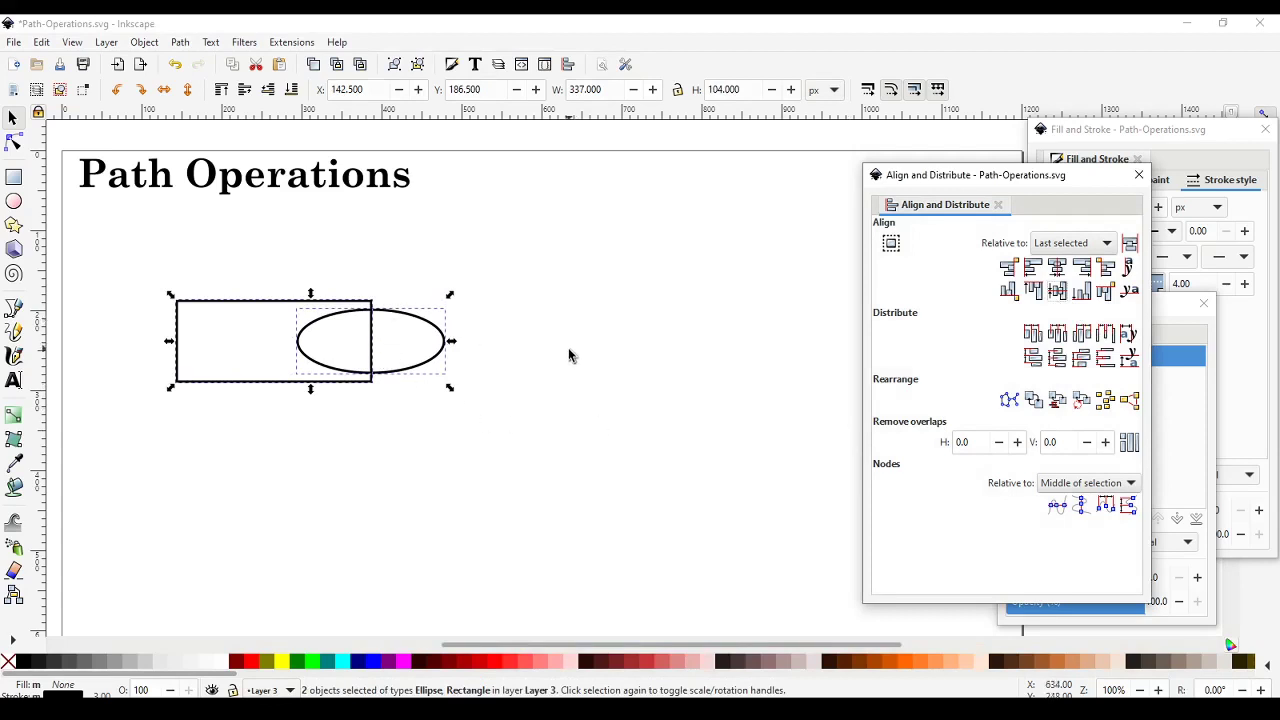
# Step: Widen the ellipse symmetrically about its centre to an overall width of about 372 px
pyautogui.click(405, 372)
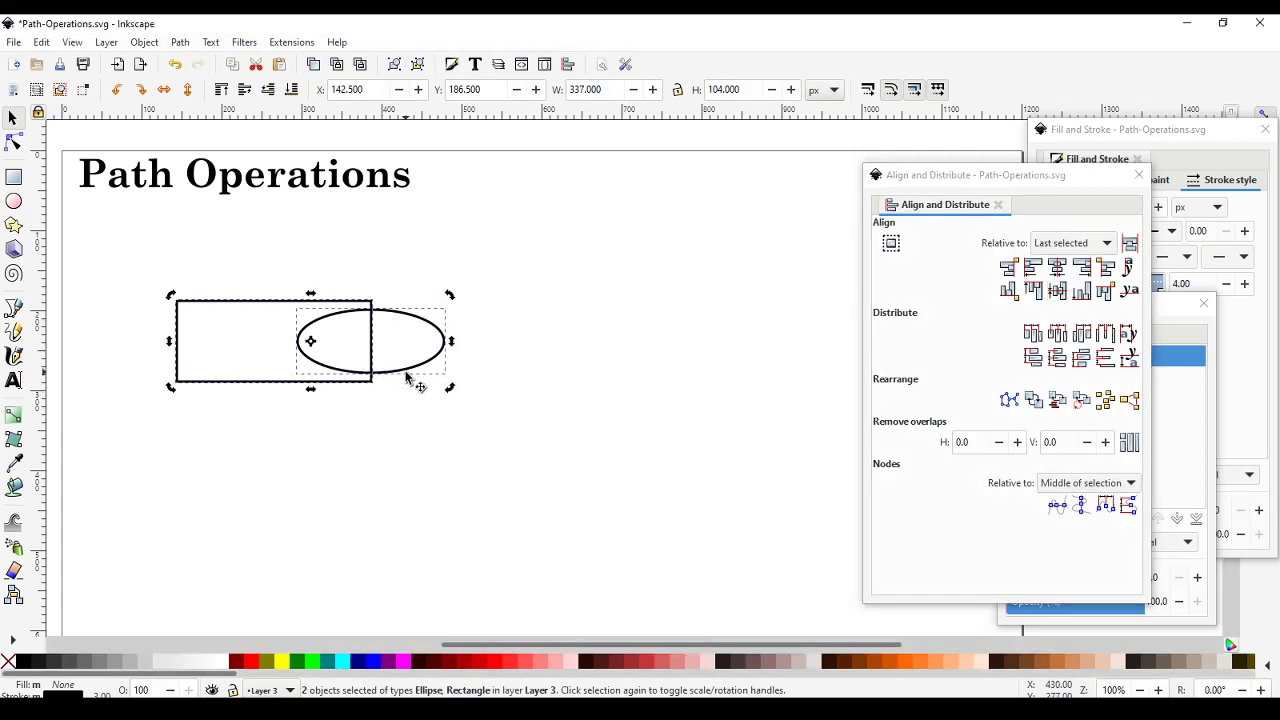
pyautogui.click(420, 434)
pyautogui.click(408, 372)
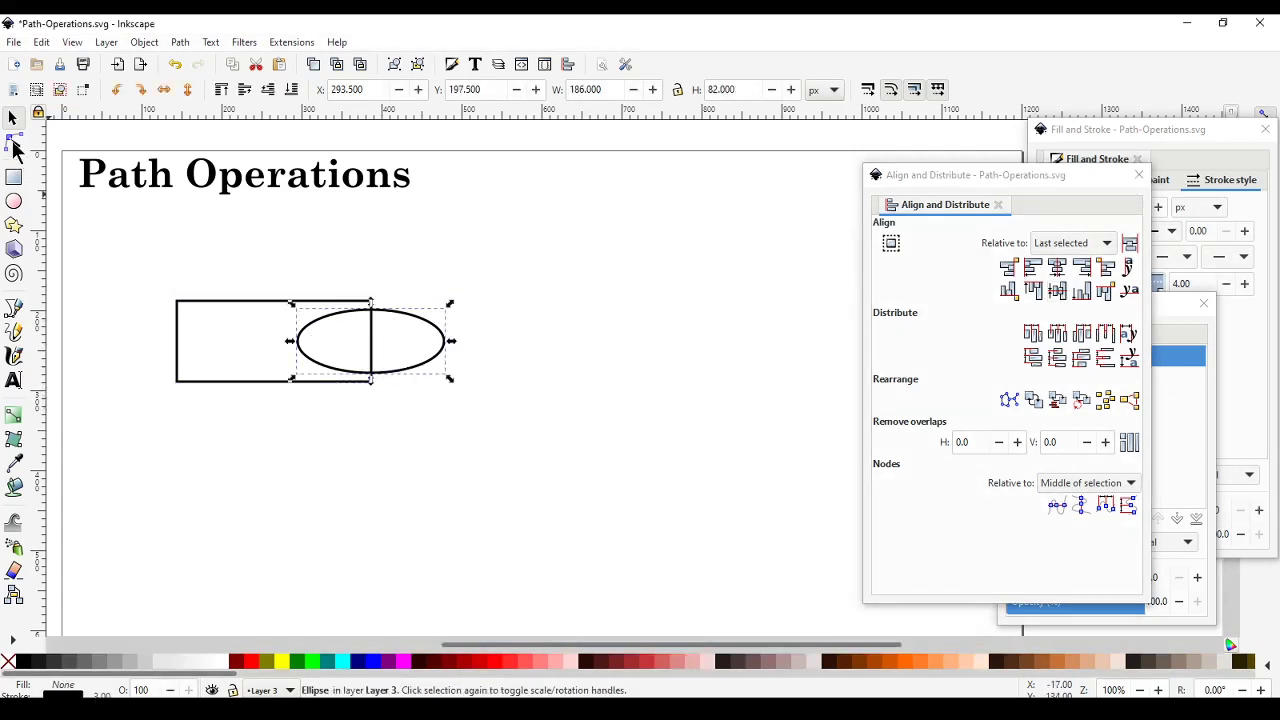
pyautogui.click(15, 146)
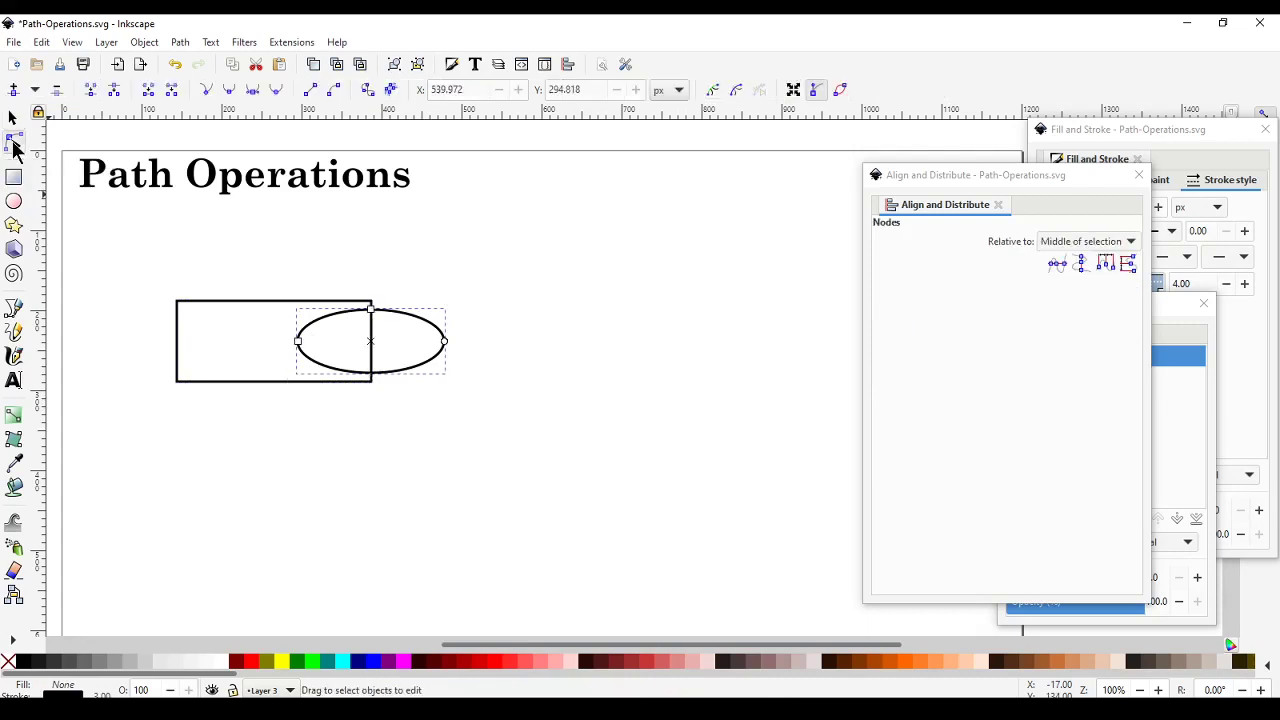
pyautogui.click(16, 205)
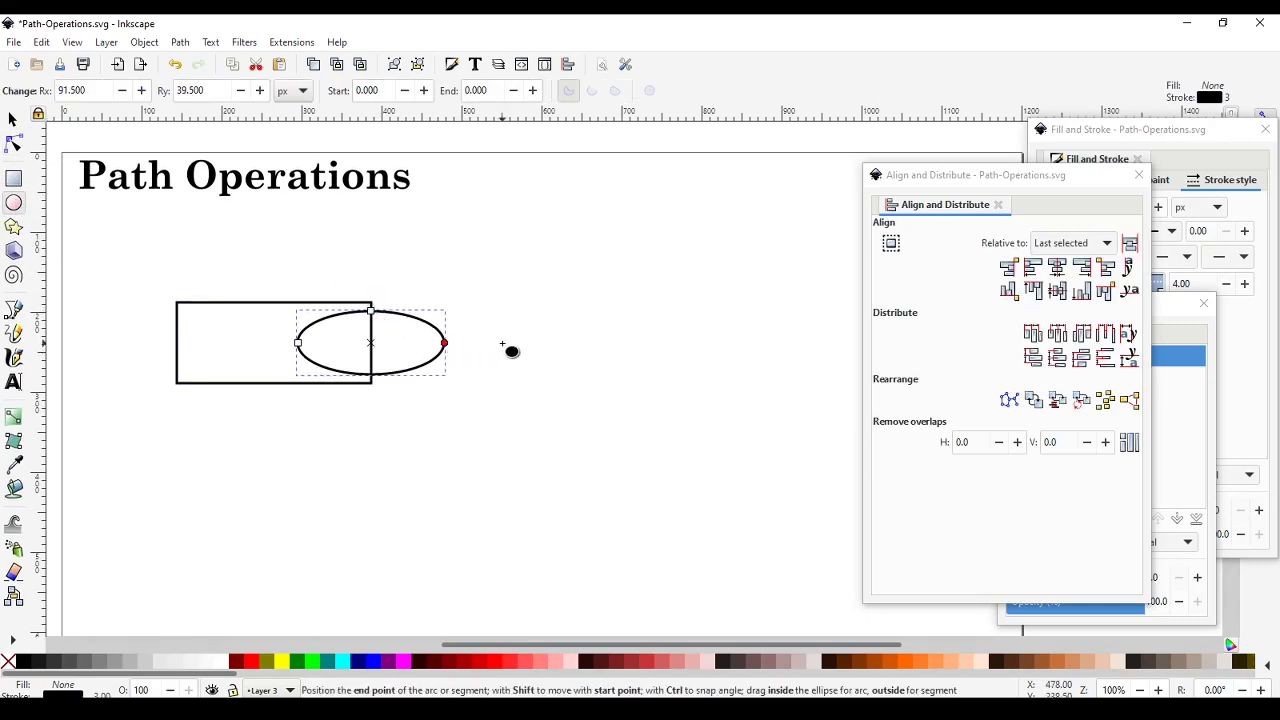
pyautogui.moveTo(298, 345); pyautogui.dragTo(224, 343)
pyautogui.click(13, 121)
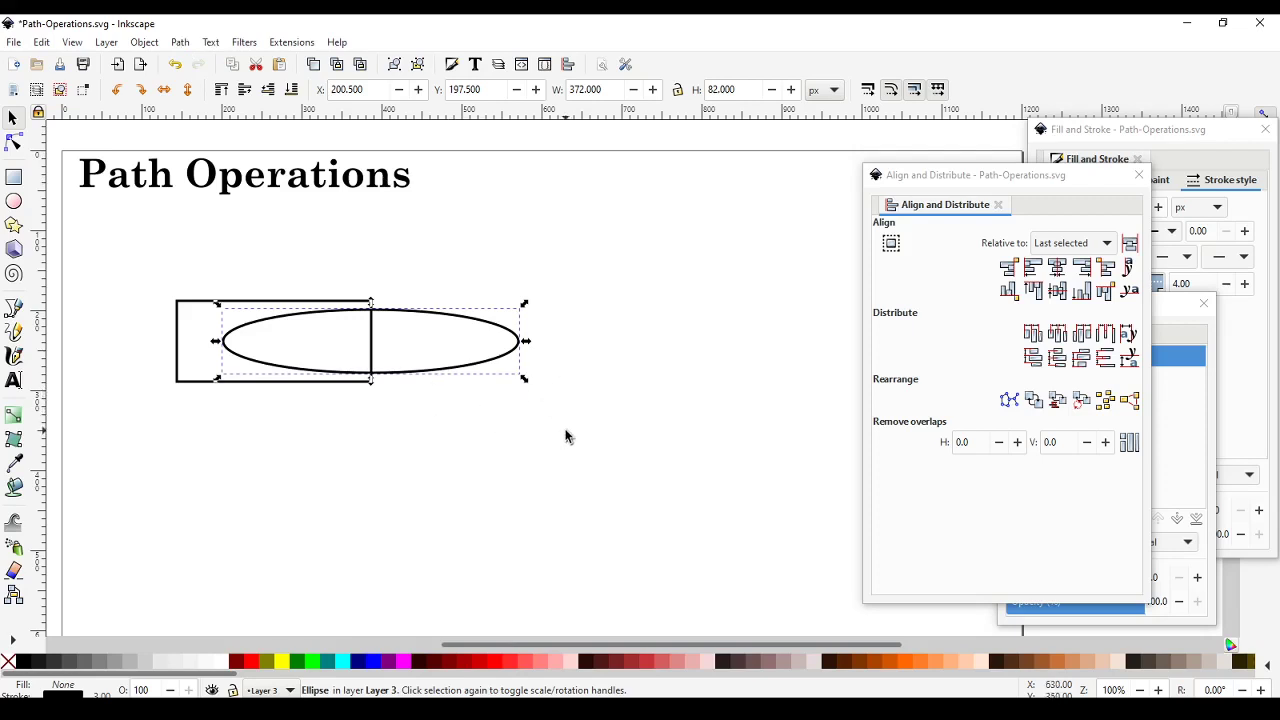
# Step: Merge the rectangle and the ellipse into one path with Union and inspect the resulting path's nodes
pyautogui.click(185, 381)
pyautogui.keyDown('shift'); pyautogui.click(416, 374); pyautogui.keyUp('shift')
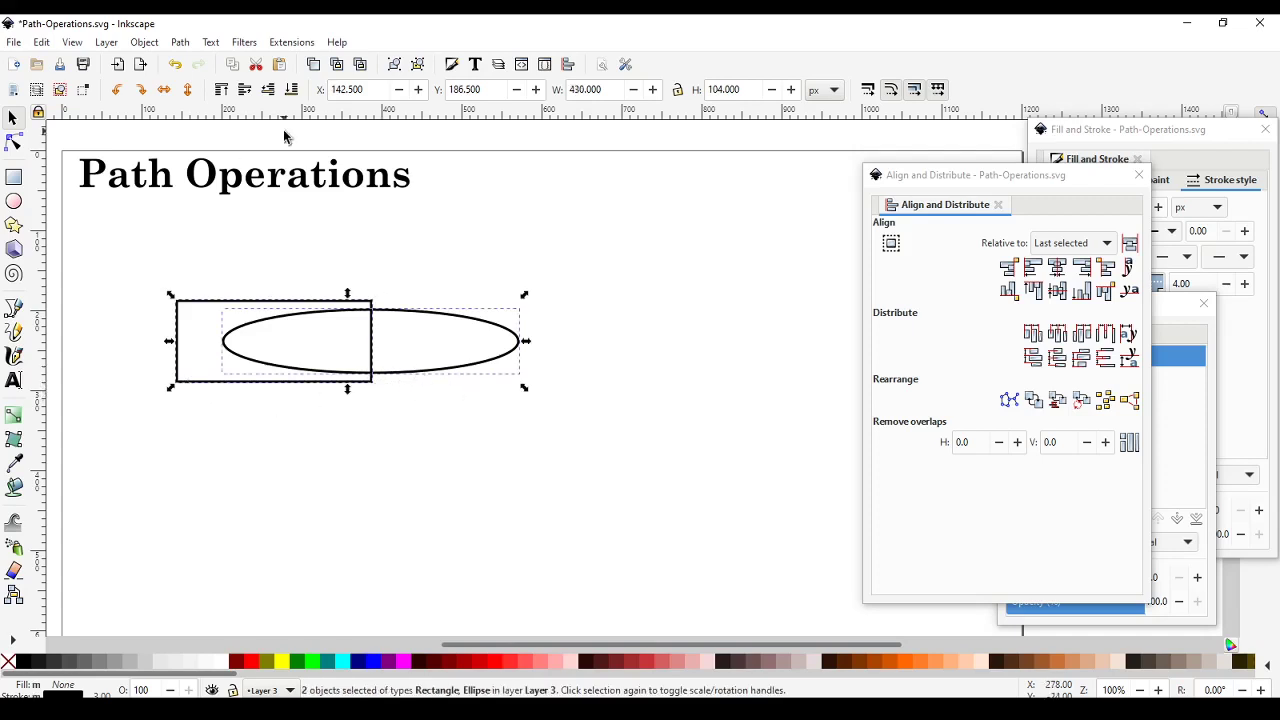
pyautogui.click(185, 43)
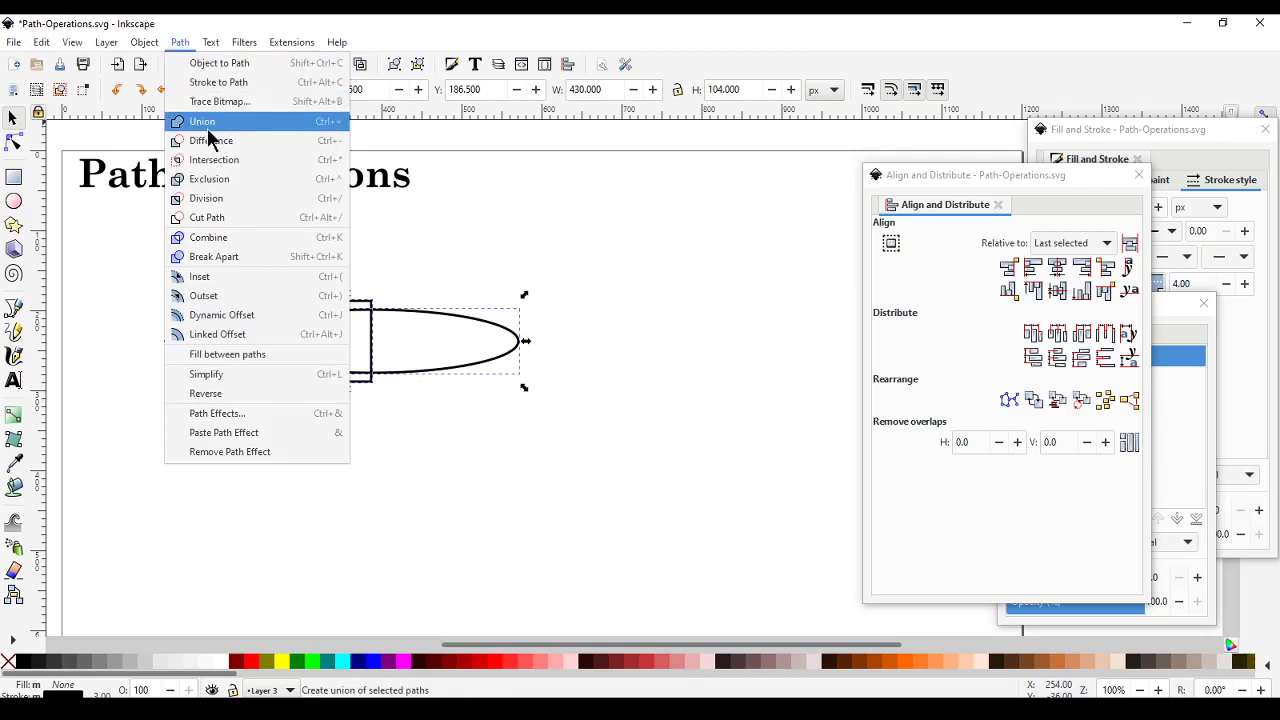
pyautogui.click(587, 414)
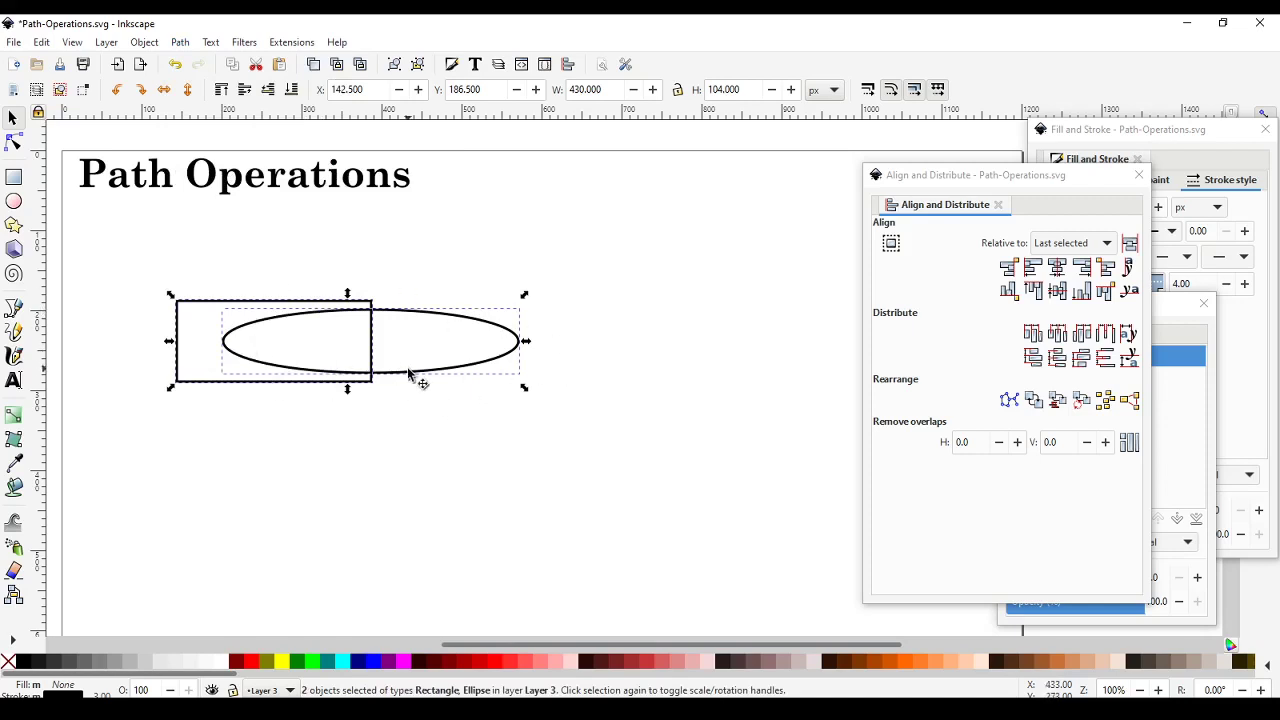
pyautogui.click(181, 45)
pyautogui.click(201, 124)
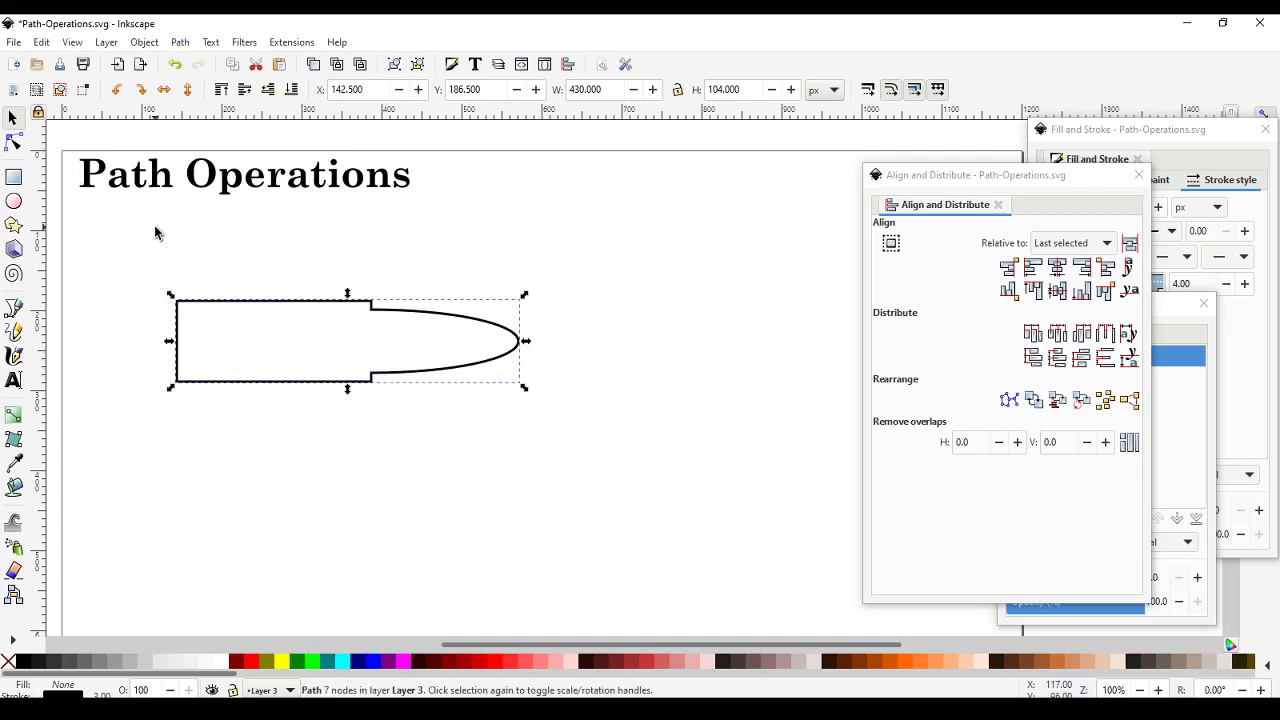
pyautogui.click(17, 148)
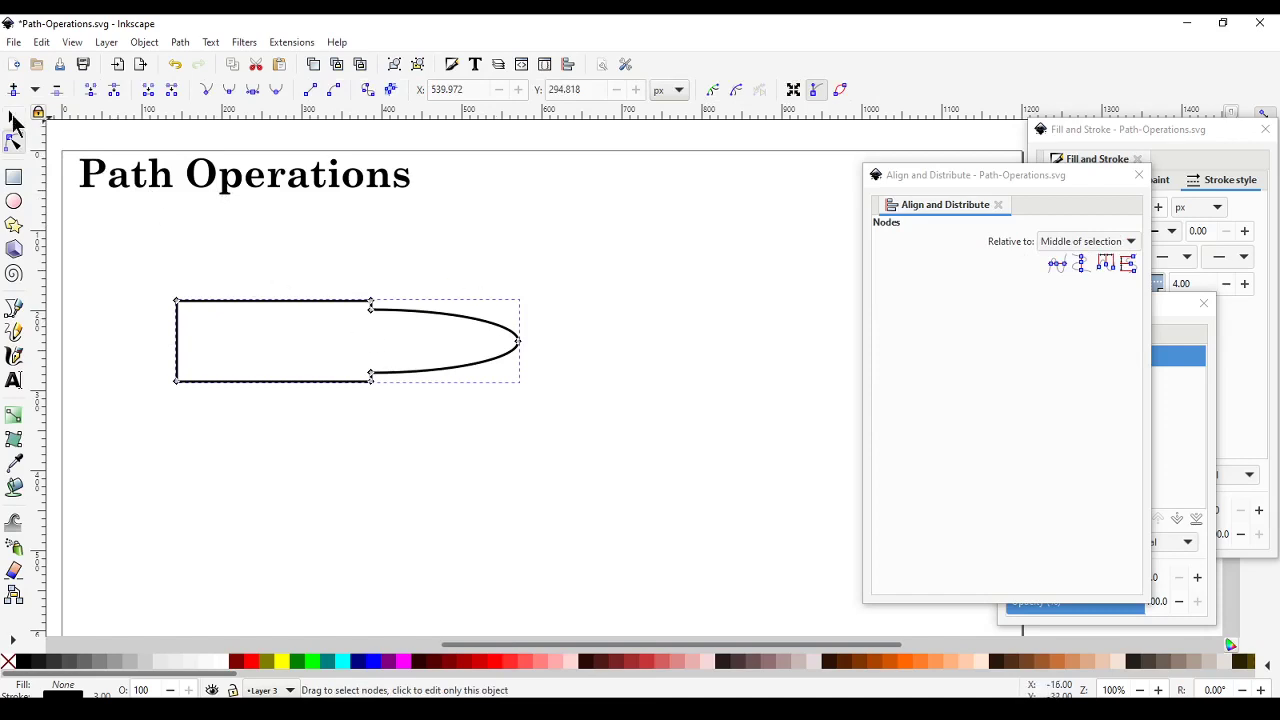
pyautogui.click(14, 120)
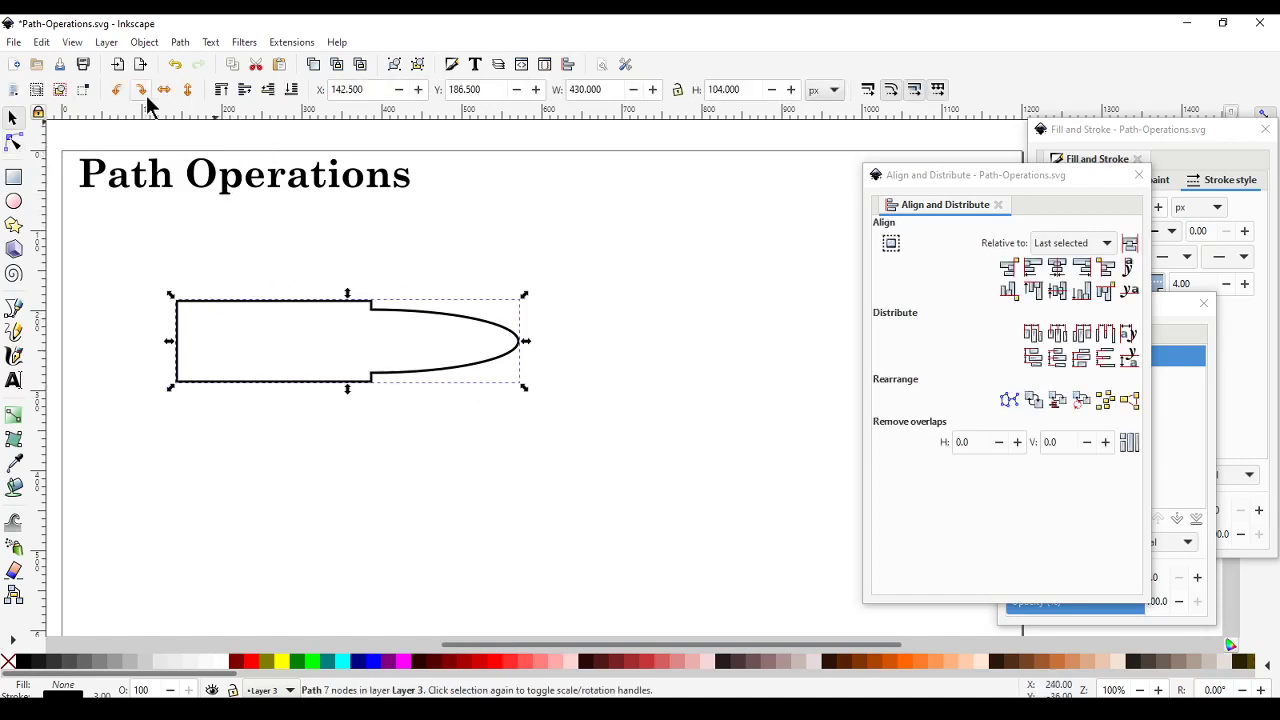
# Step: Rotate the merged shape 90° counter-clockwise and move it clear of the title, to about X 524.5, Y 55.5 px
pyautogui.click(117, 90)
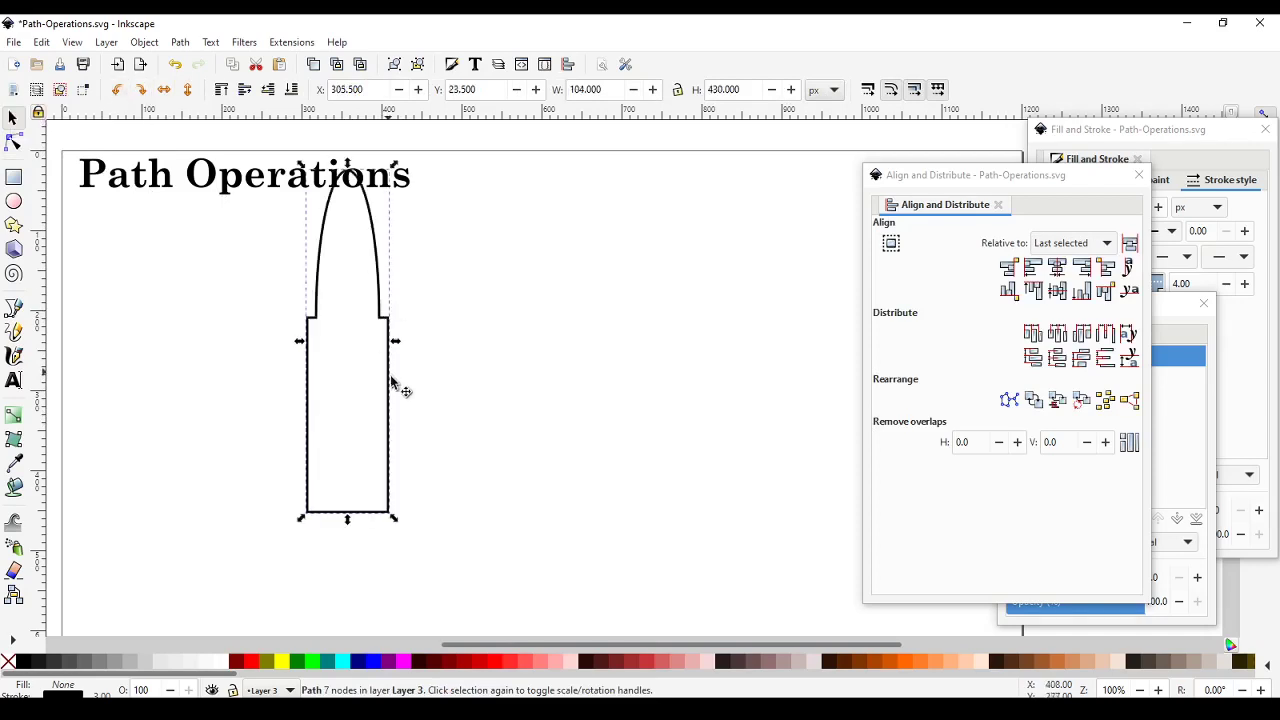
pyautogui.moveTo(388, 513); pyautogui.dragTo(563, 540)
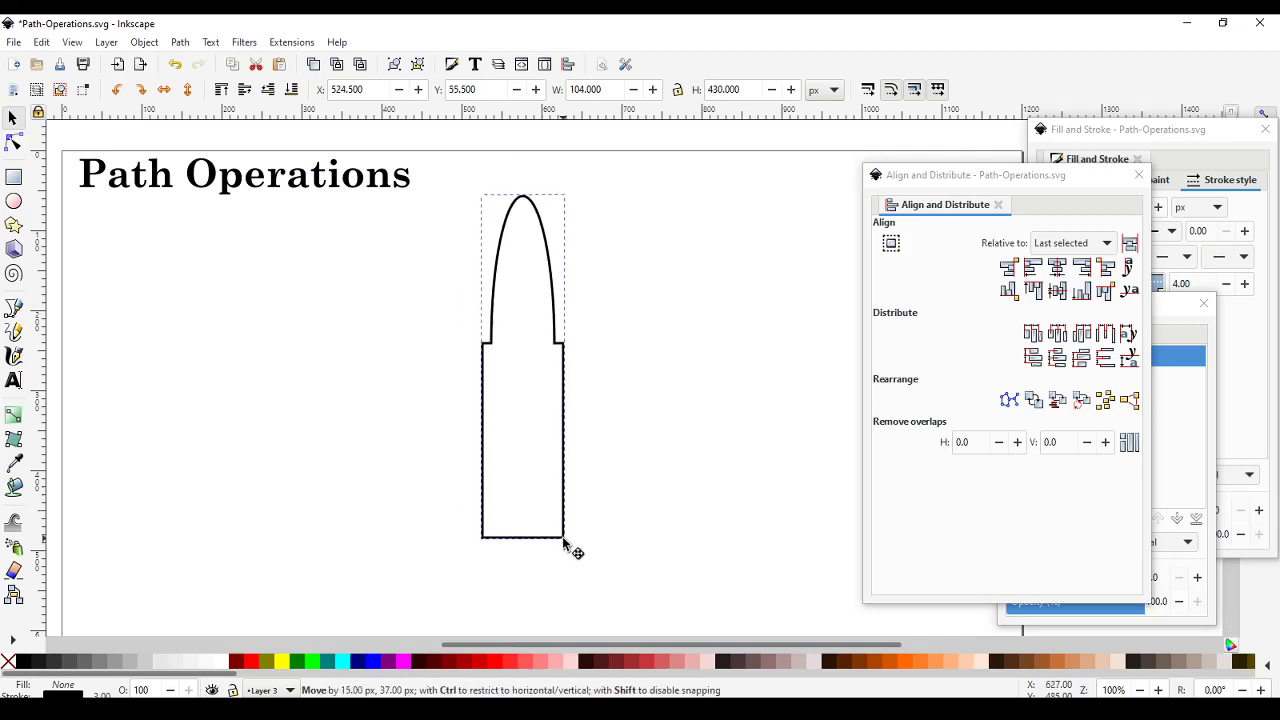
# Step: Fill the merged shape with light gray and deselect it
pyautogui.click(143, 664)
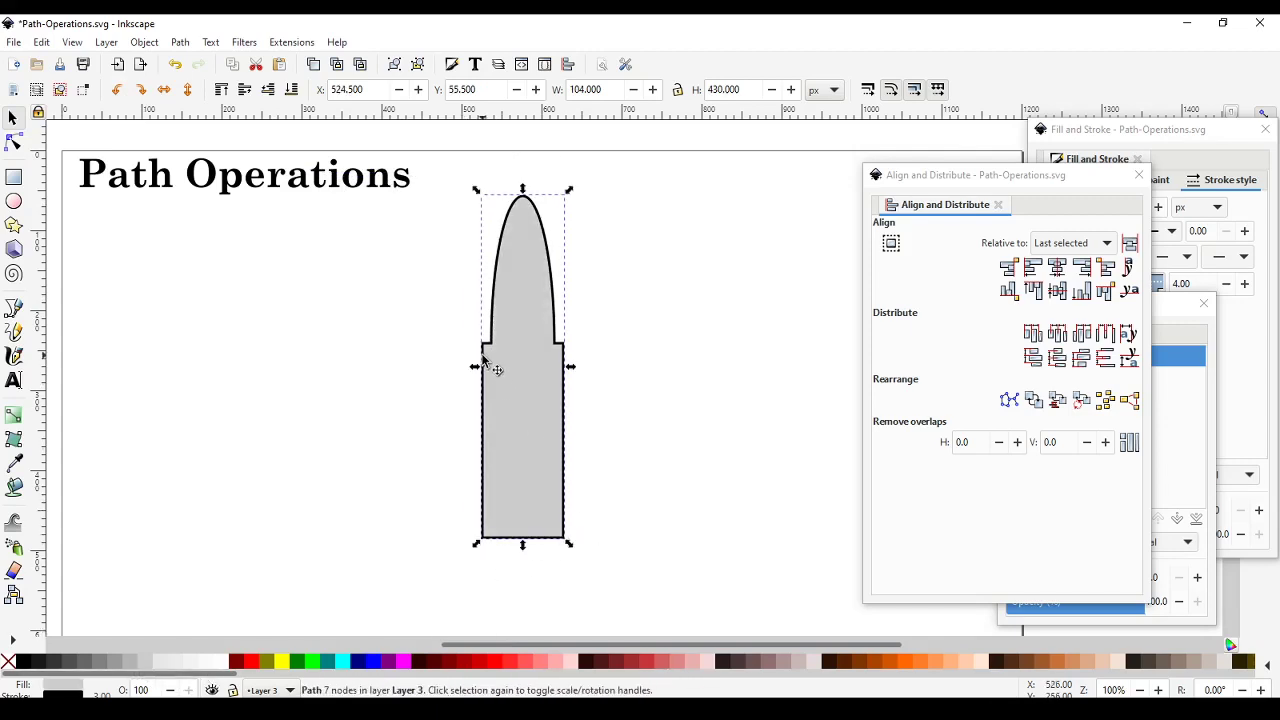
pyautogui.click(776, 418)
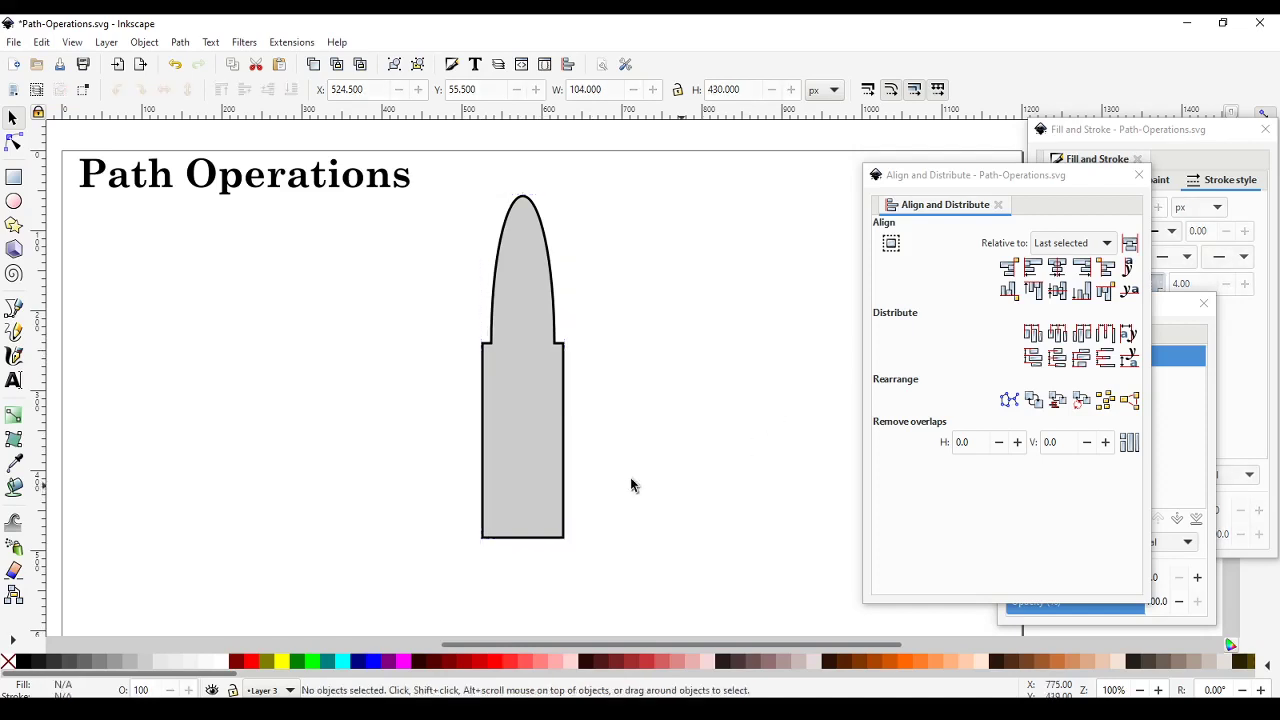
# Step: With snapping turned off, draw a horizontal line about 61 px long where the rounded tip meets the rectangular body
pyautogui.click(13, 308)
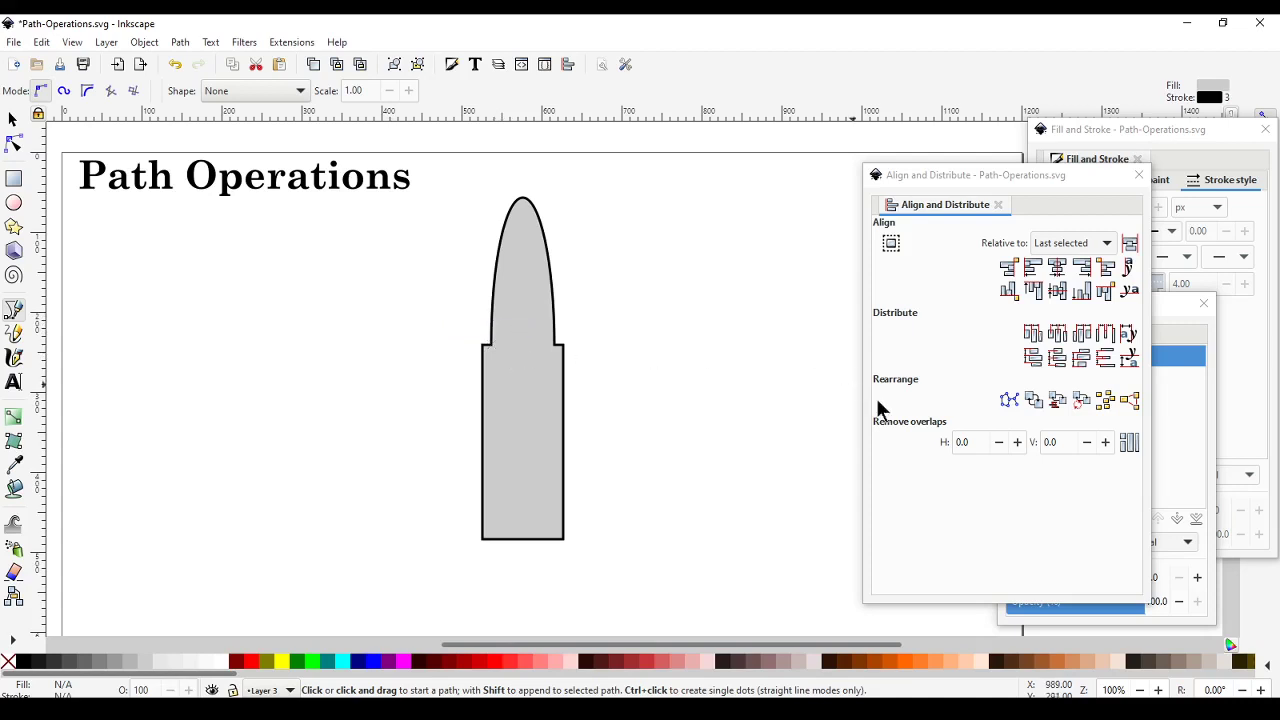
pyautogui.moveTo(1190, 145); pyautogui.dragTo(1138, 165)
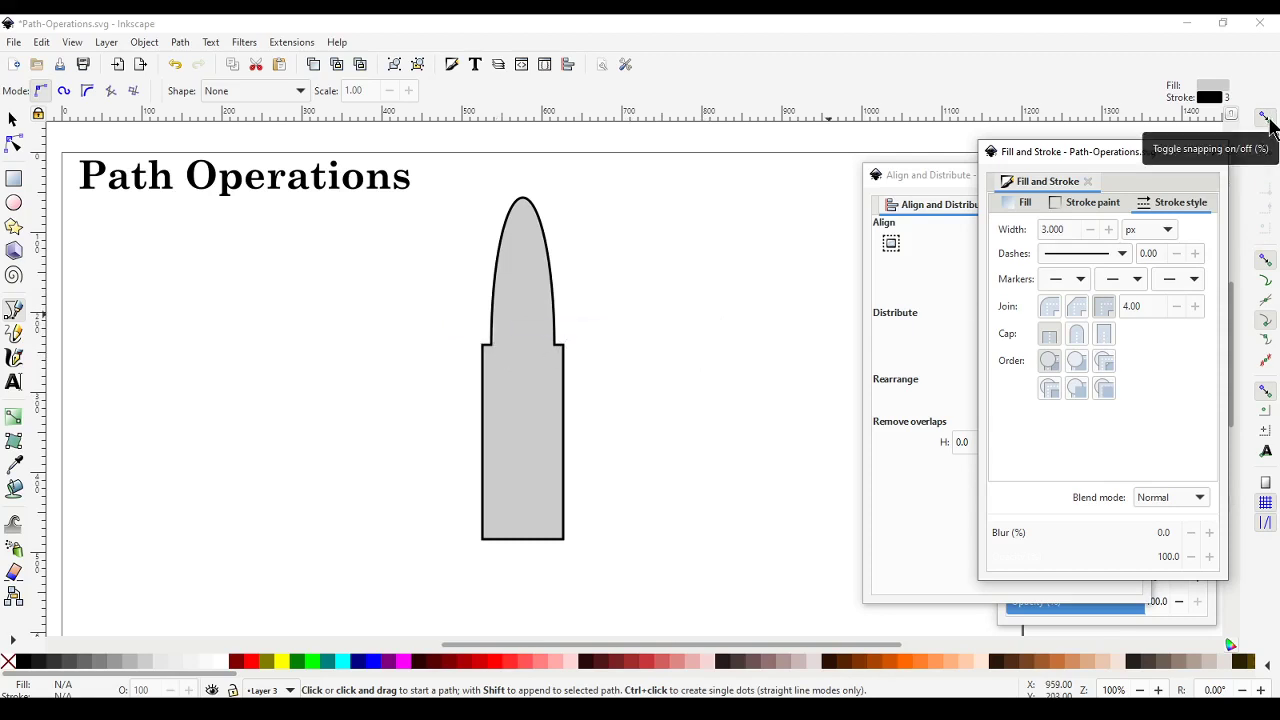
pyautogui.click(1265, 118)
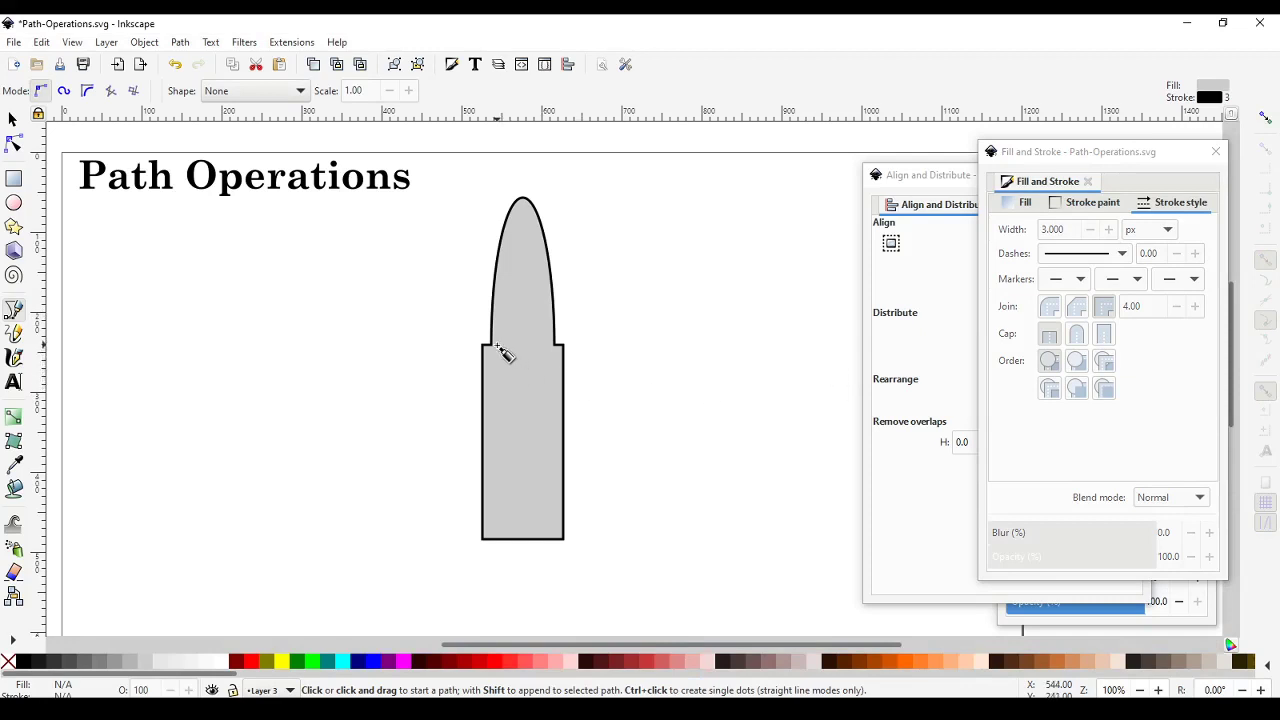
pyautogui.click(497, 346)
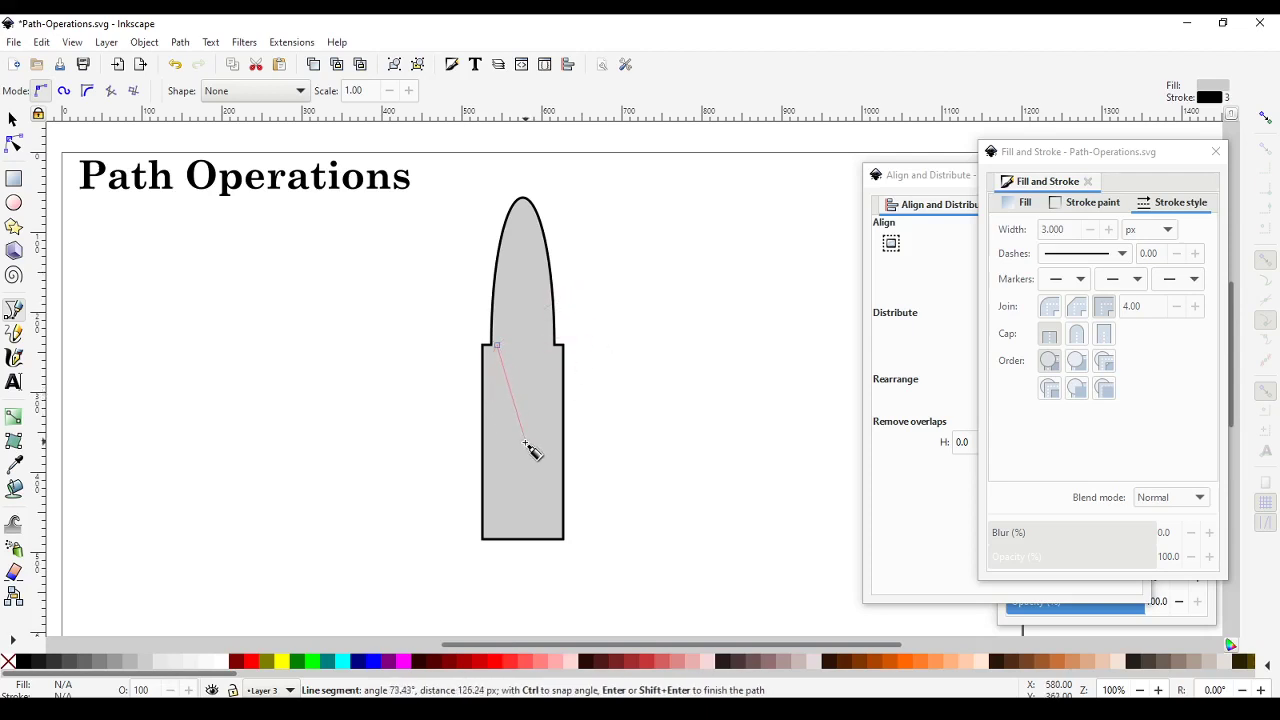
pyautogui.doubleClick(547, 346)
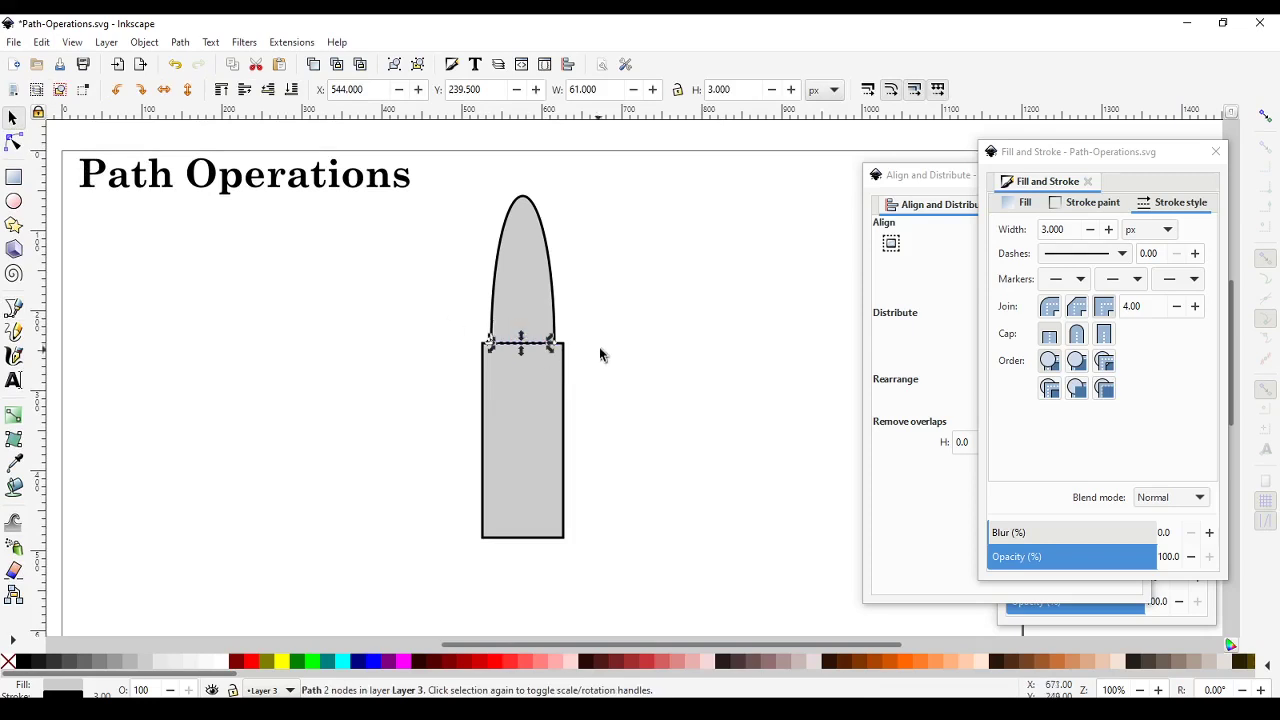
pyautogui.click(623, 411)
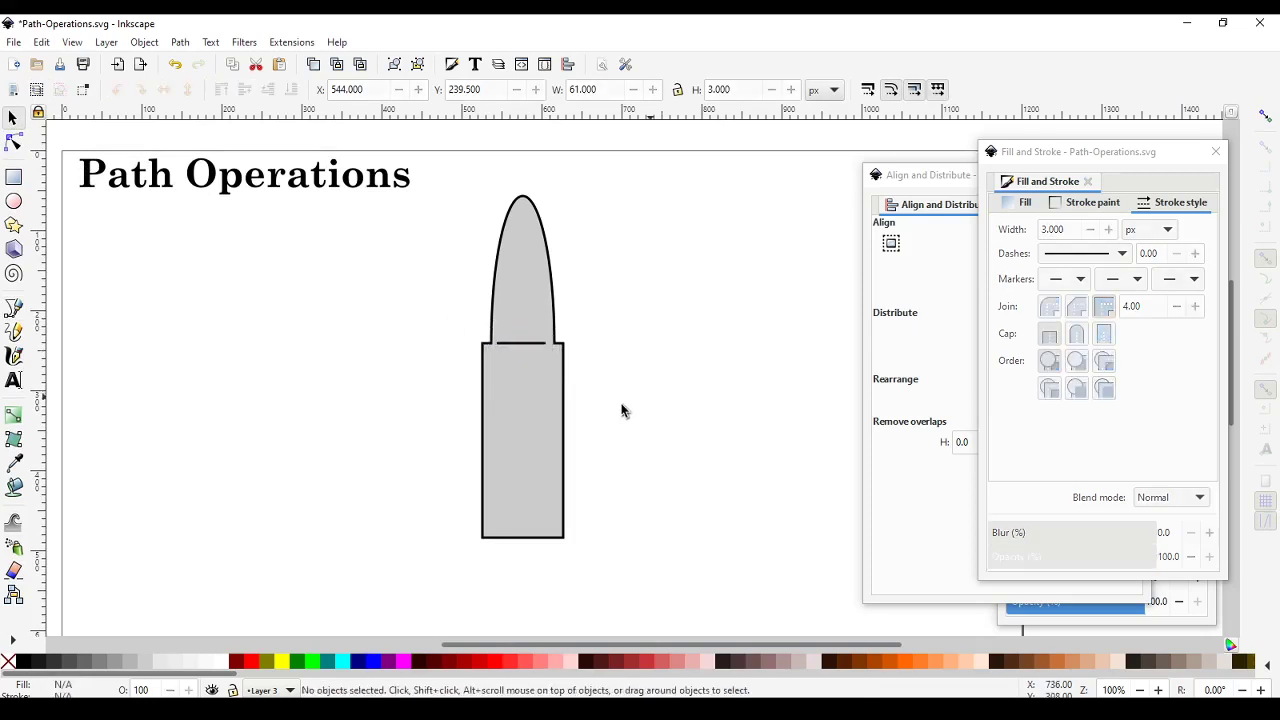
# Step: Nudge the horizontal line to the right, to X about 547 px, so it sits between the shape's shoulders
pyautogui.click(538, 342)
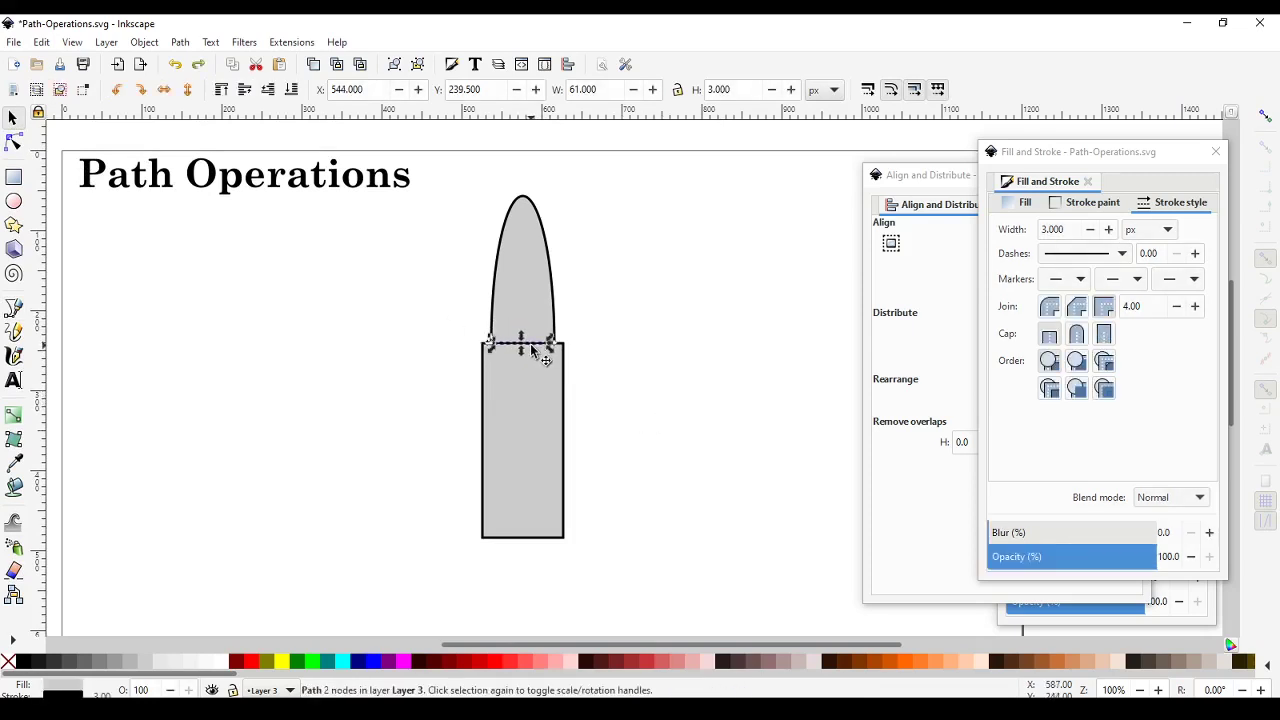
pyautogui.moveTo(531, 343); pyautogui.dragTo(537, 342)
pyautogui.click(673, 341)
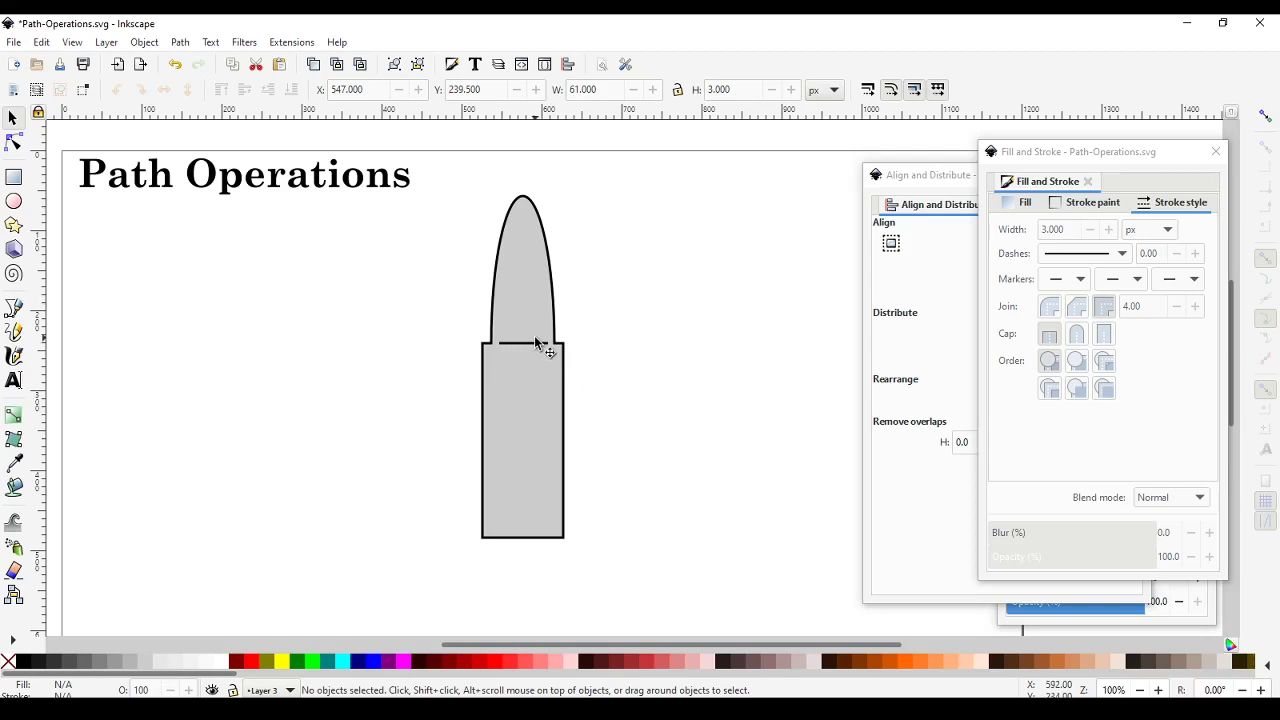
# Step: Draw a slanted straight line about 115 px long inside the tip's right edge, ending at the horizontal line's right end
pyautogui.click(13, 308)
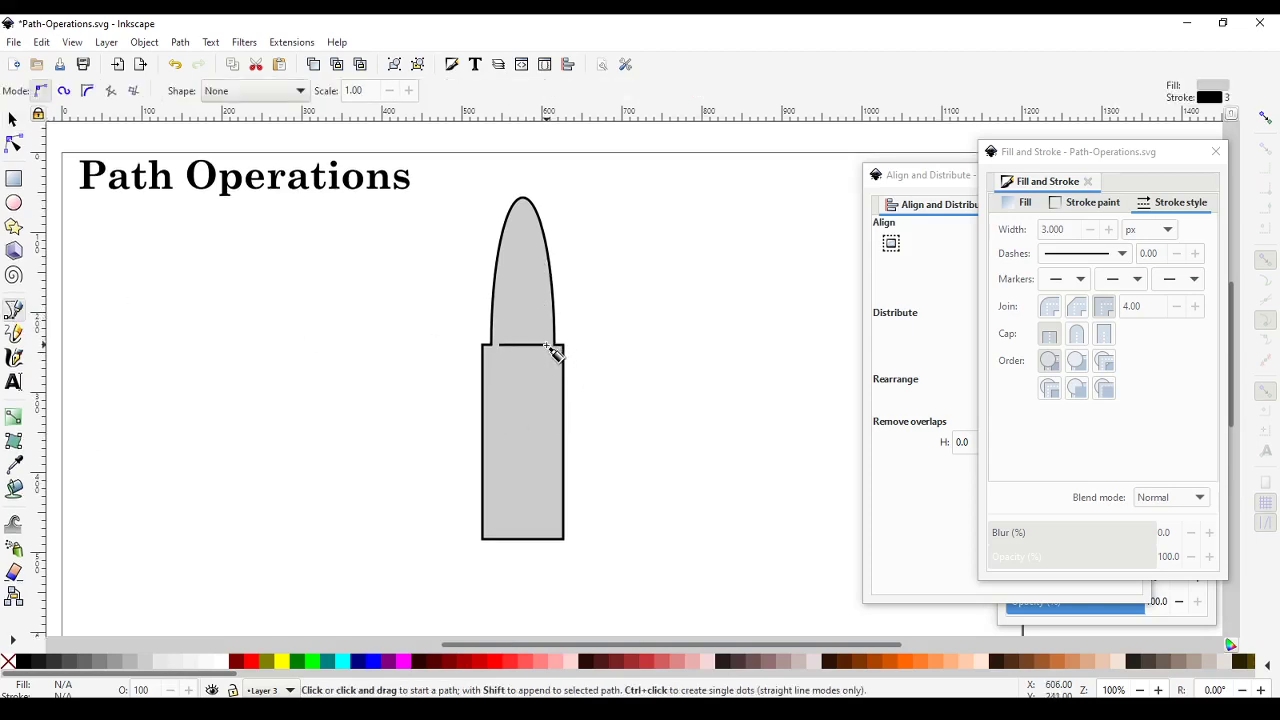
pyautogui.click(546, 345)
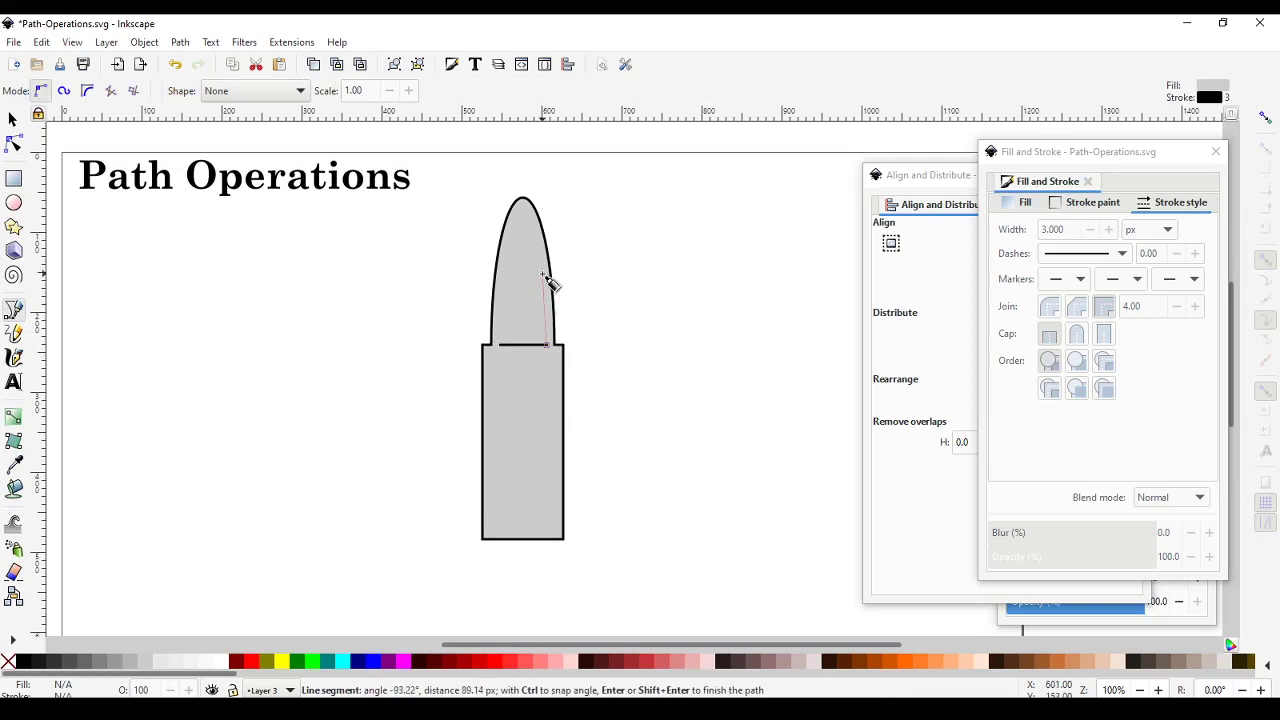
pyautogui.click(559, 338)
pyautogui.click(539, 253)
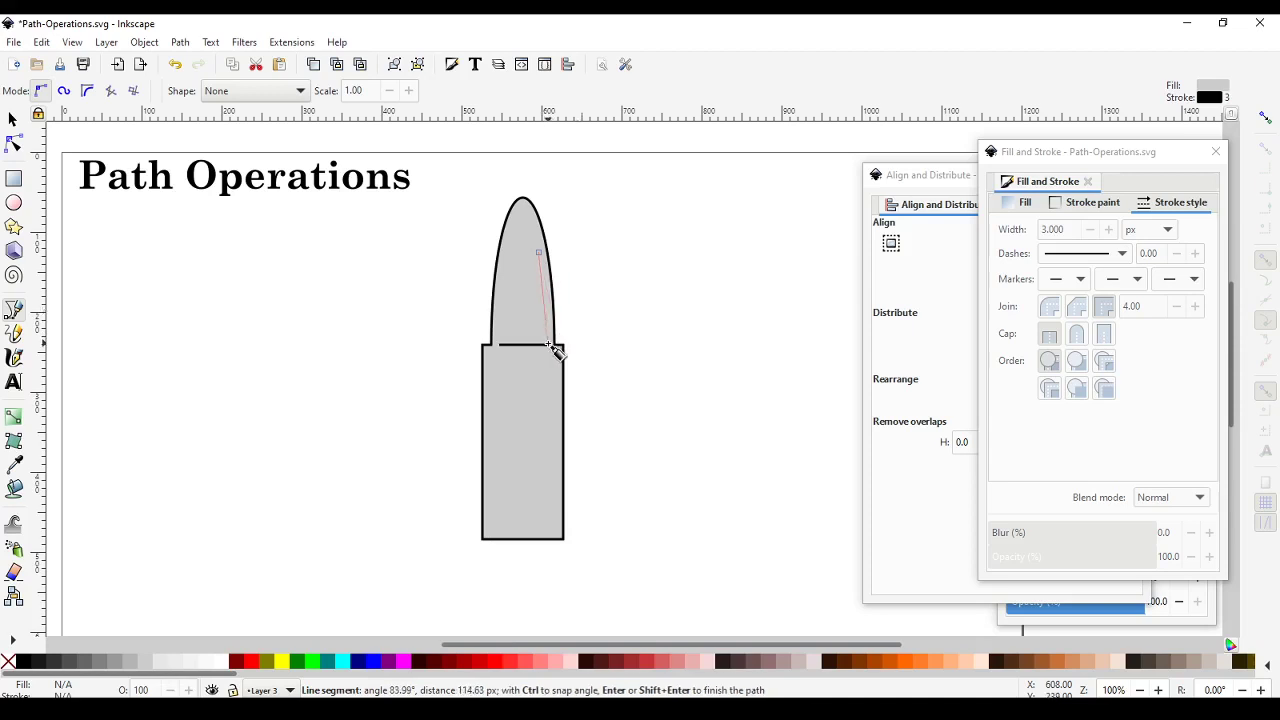
pyautogui.doubleClick(549, 345)
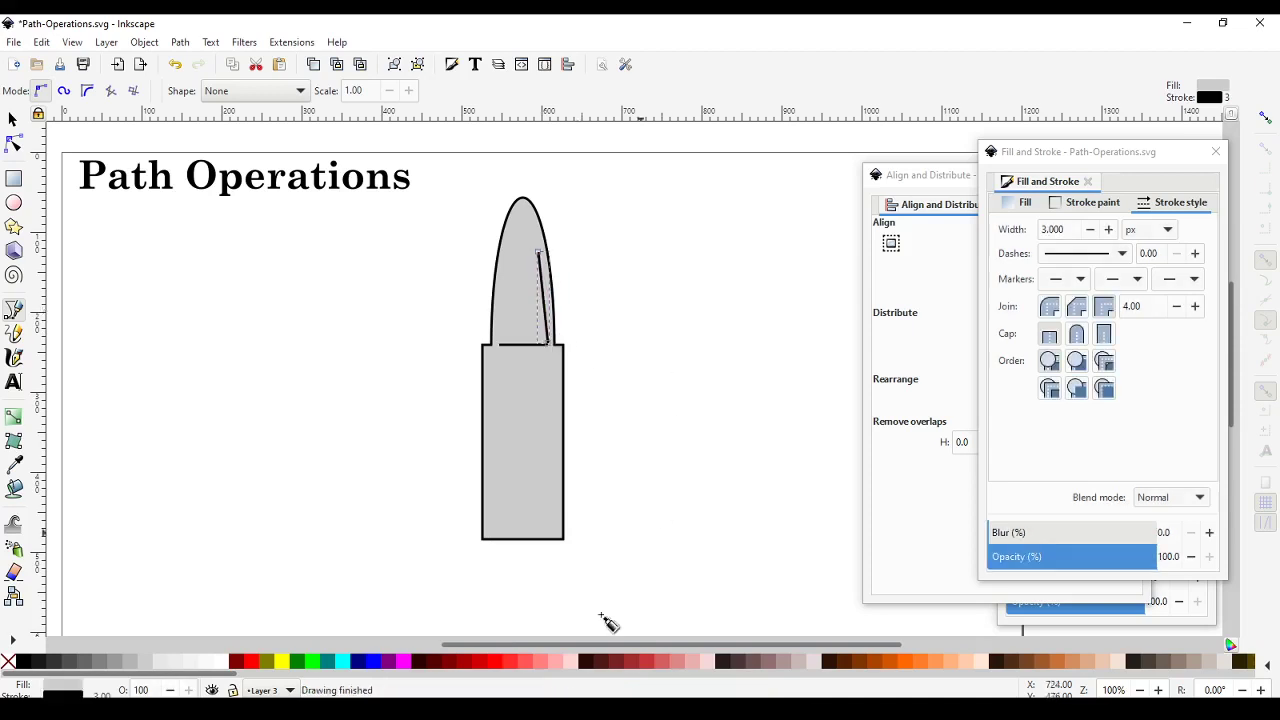
# Step: Set the slanted line's fill and stroke to 10% Gray and make its nodes editable
pyautogui.click(158, 660)
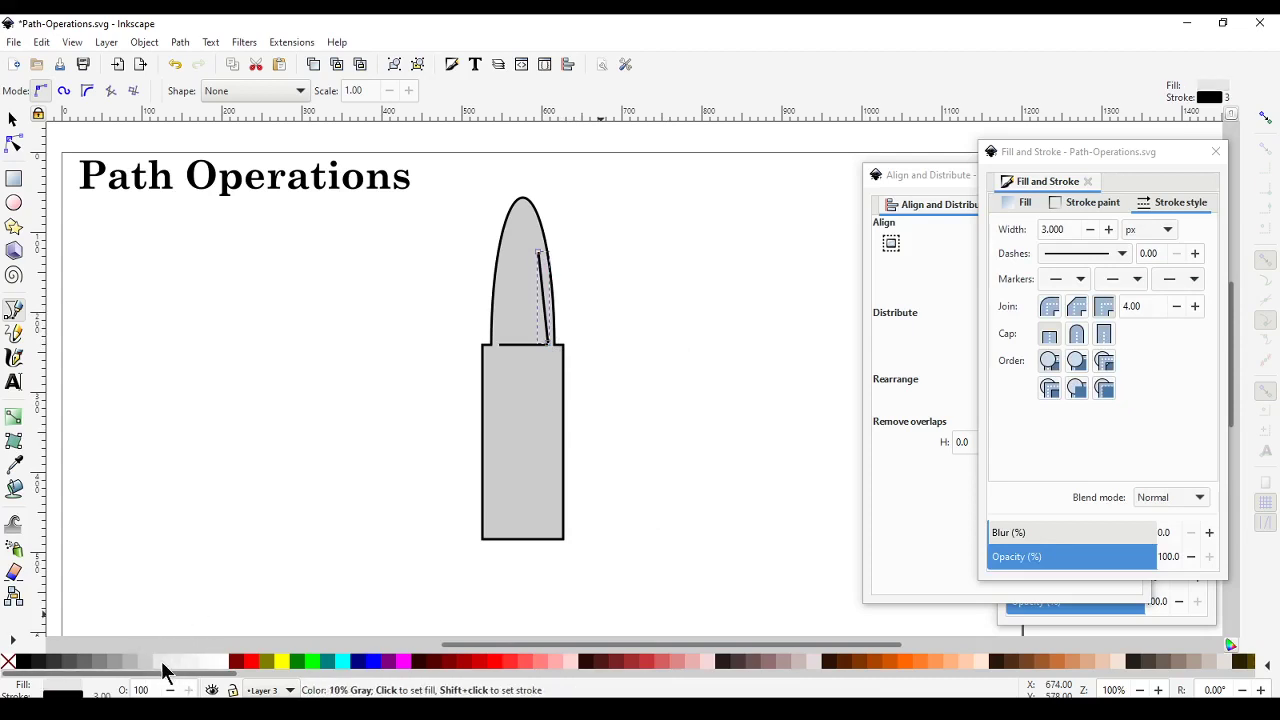
pyautogui.keyDown('shift'); pyautogui.click(163, 661); pyautogui.keyUp('shift')
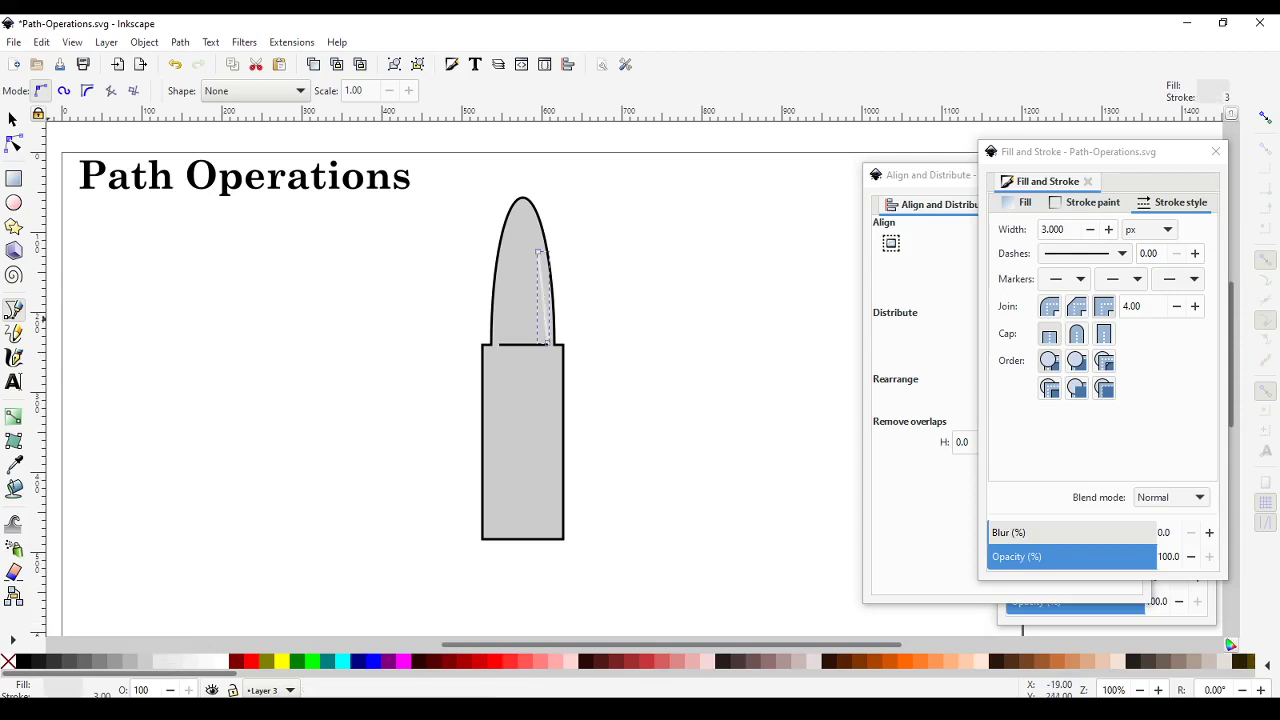
pyautogui.click(14, 146)
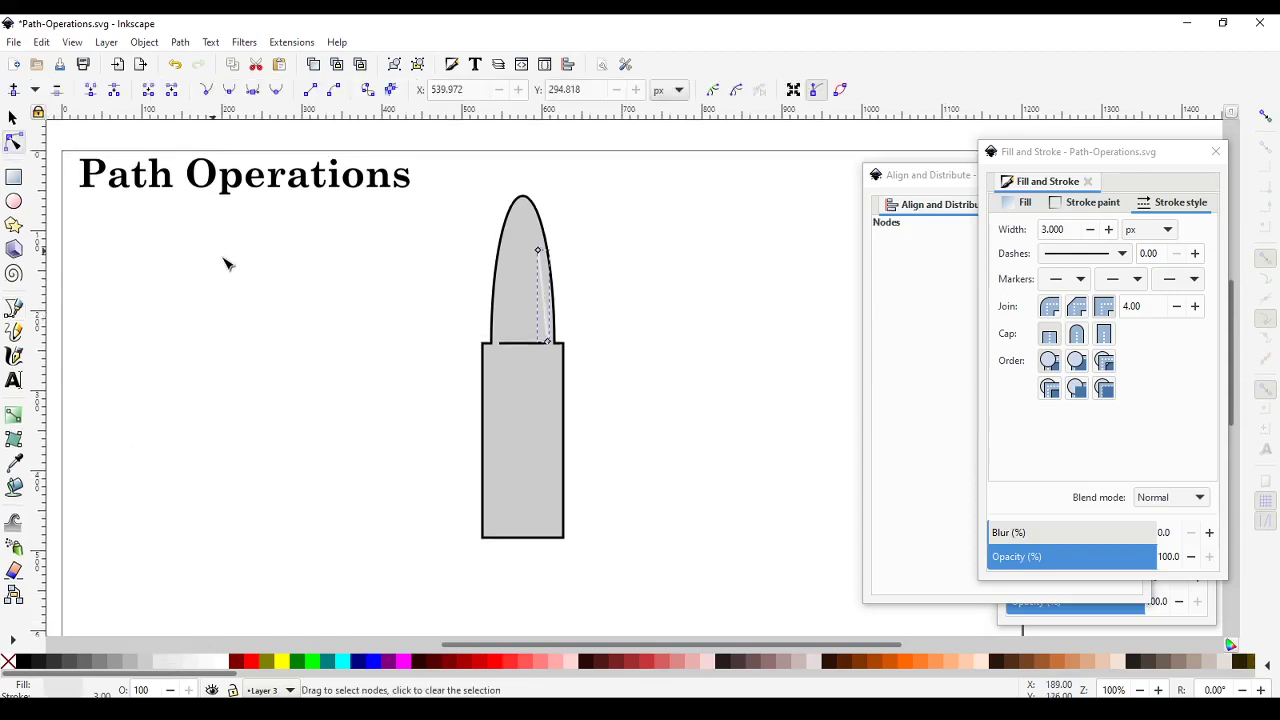
# Step: Remove the fill from the slanted highlight line and deselect it
pyautogui.click(7, 668)
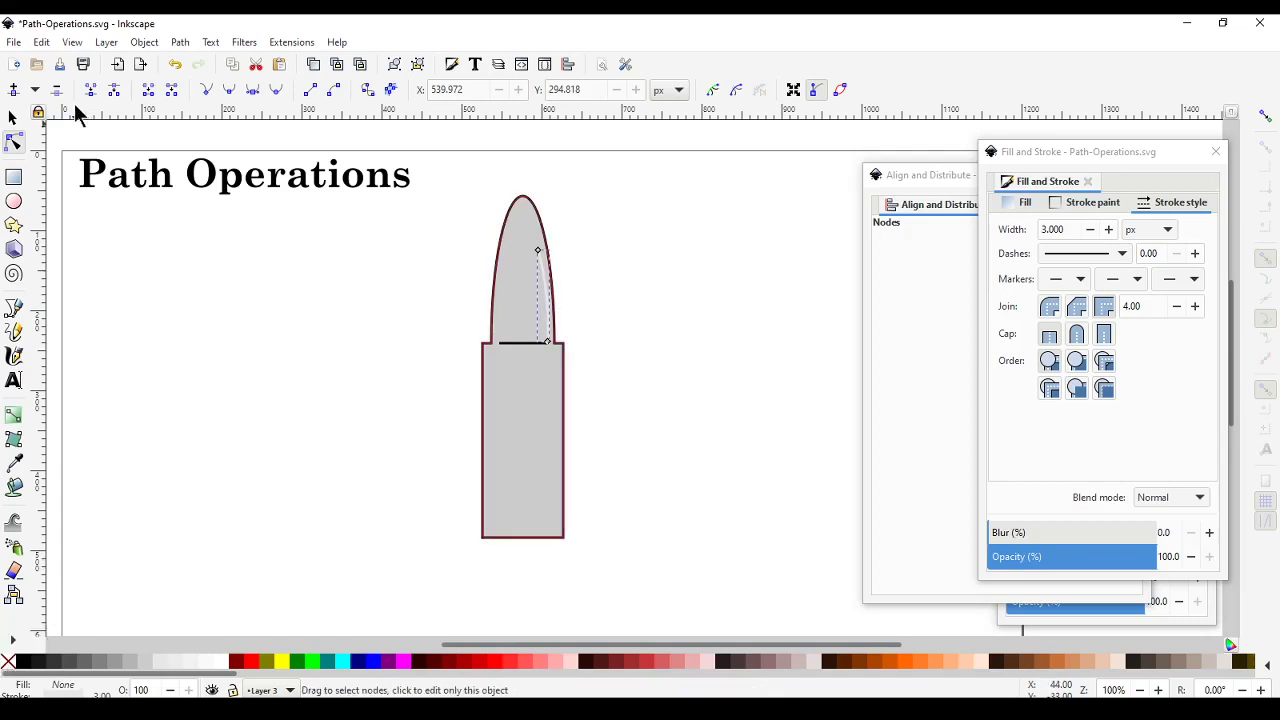
pyautogui.click(12, 118)
pyautogui.click(702, 559)
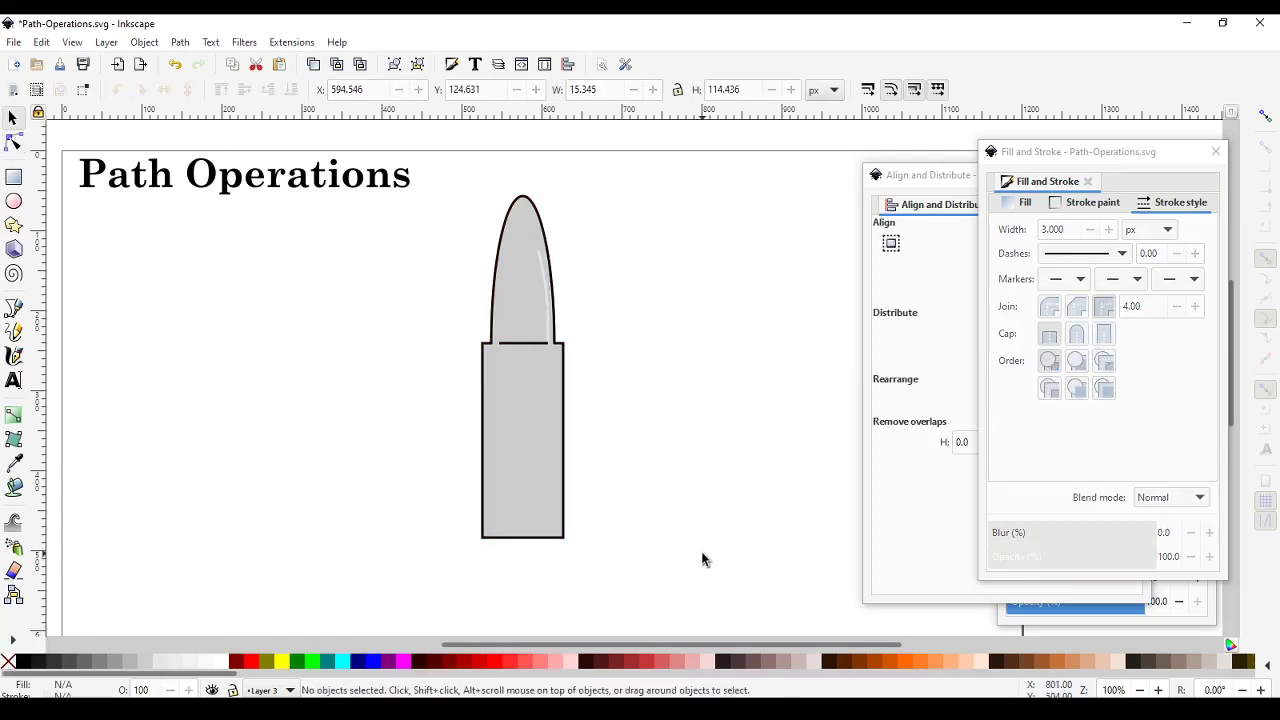
# Step: Reshape the highlight line's curve along the tip's right edge, placing its upper node at about X 599, Y 124 px
pyautogui.click(548, 273)
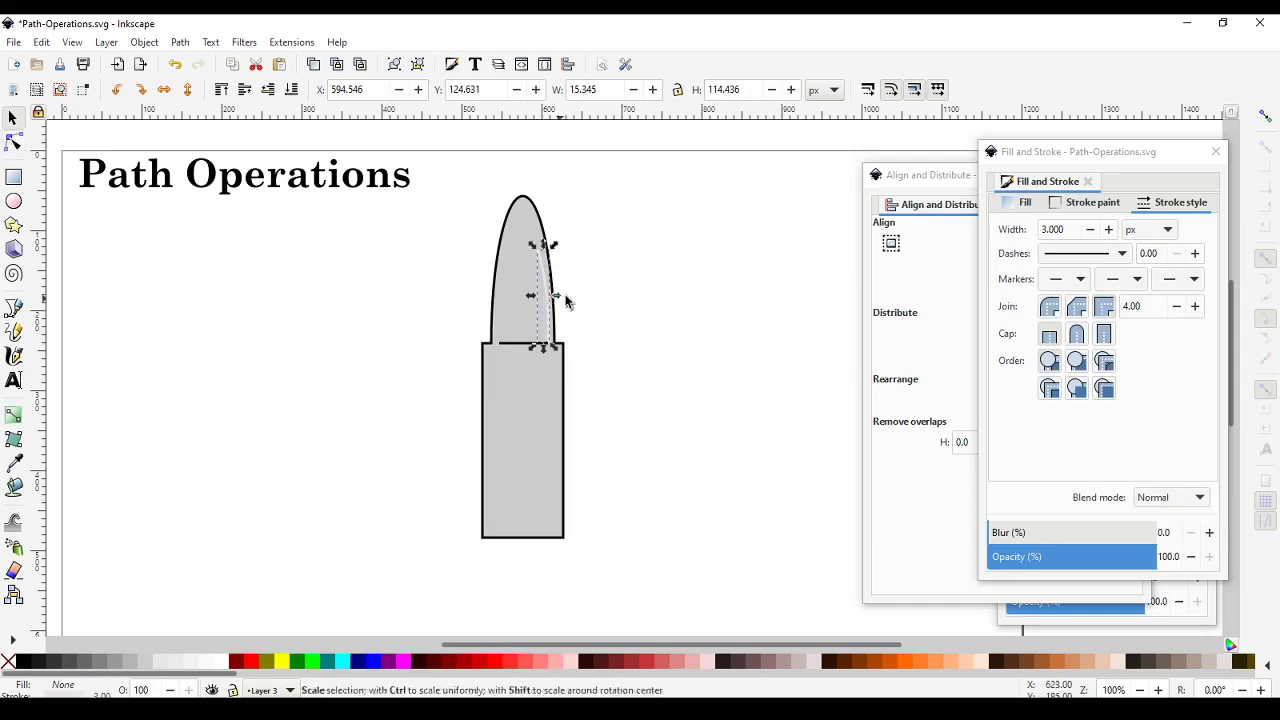
pyautogui.click(14, 143)
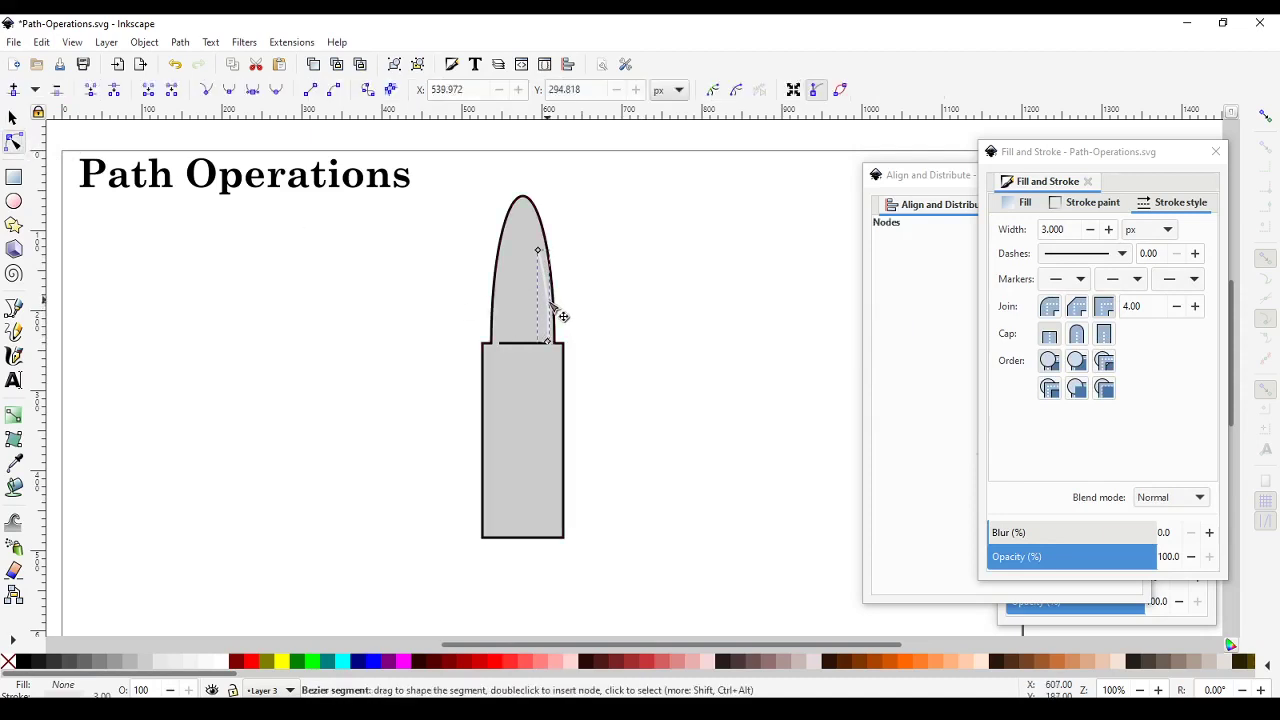
pyautogui.press('3')
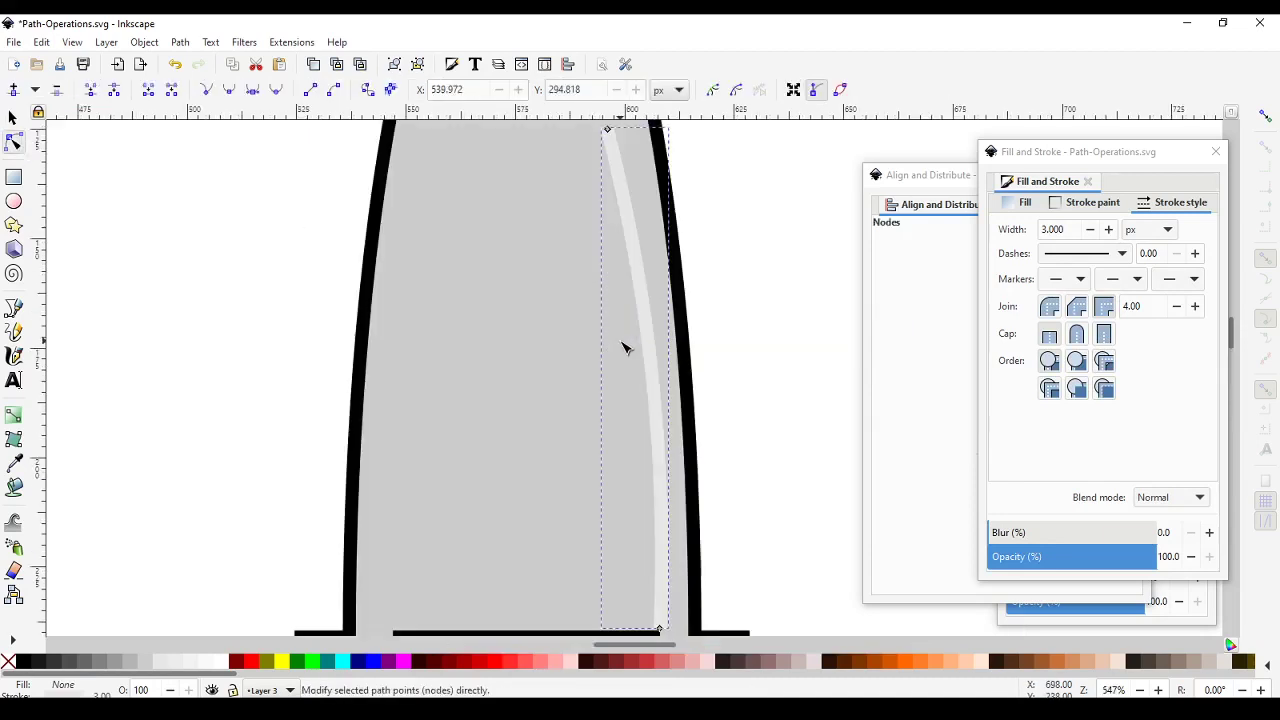
pyautogui.press('-')
pyautogui.press('-')
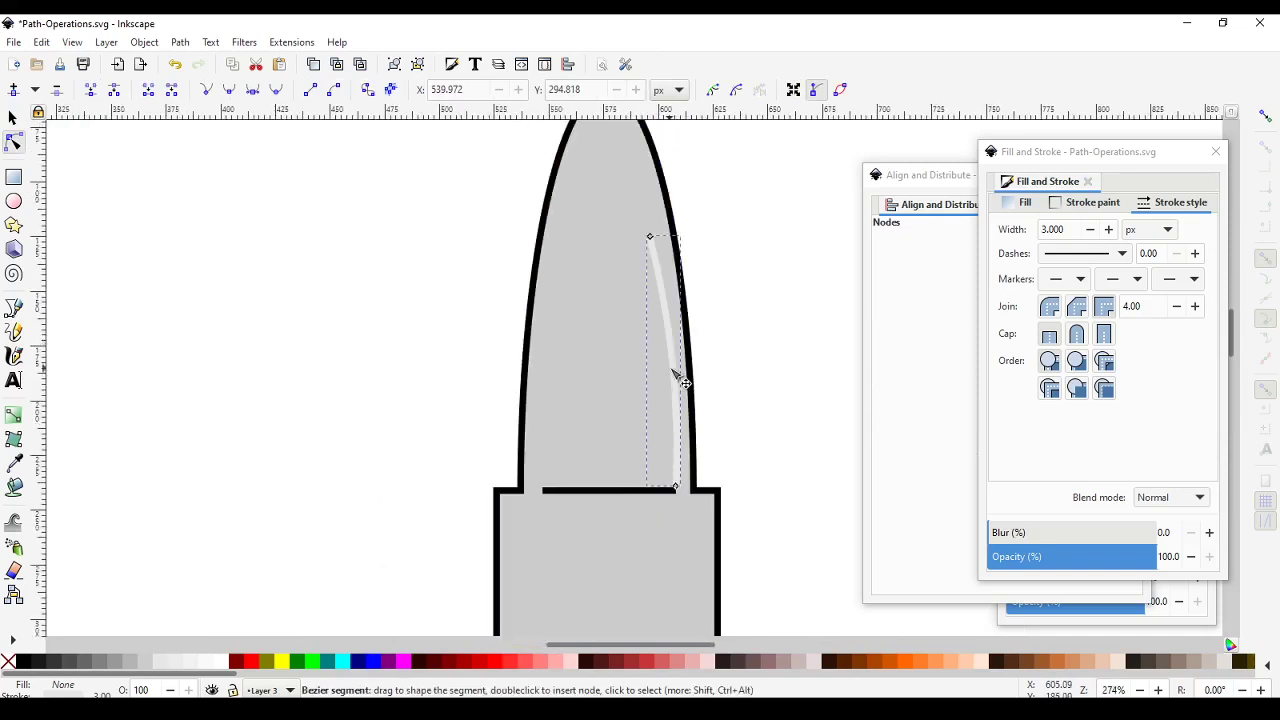
pyautogui.moveTo(676, 378); pyautogui.dragTo(682, 370)
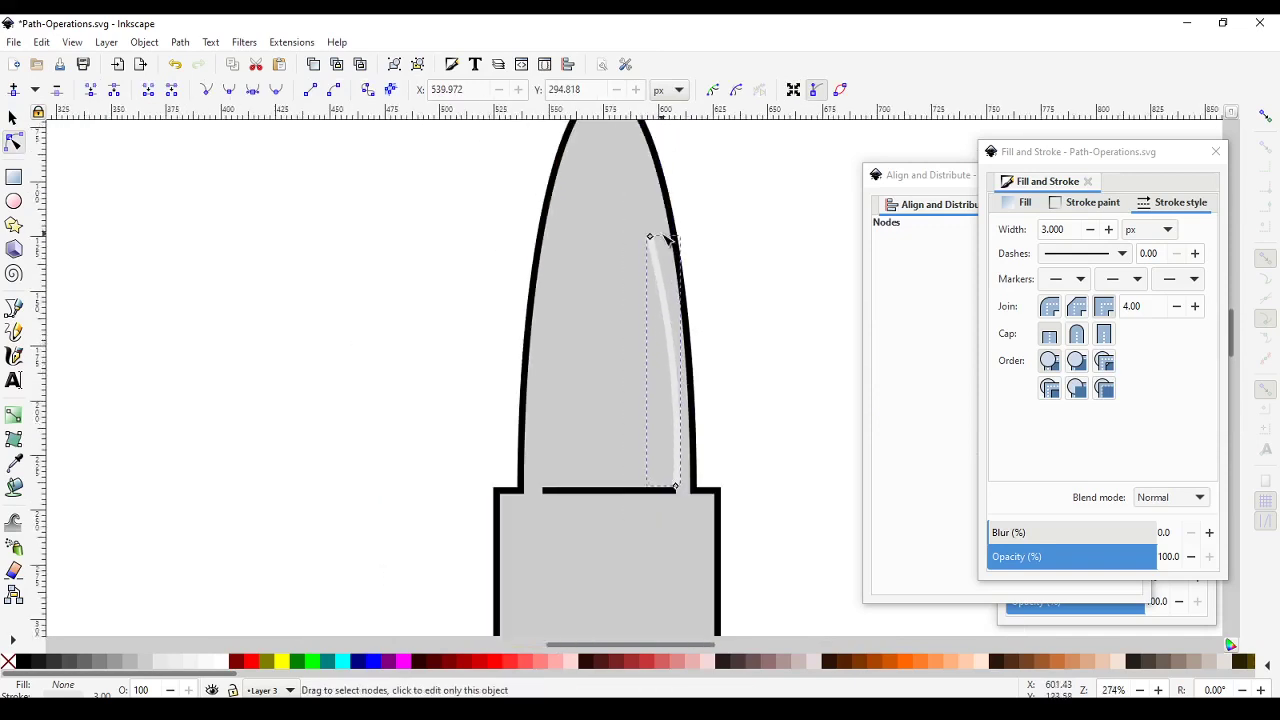
pyautogui.moveTo(657, 237); pyautogui.dragTo(659, 235)
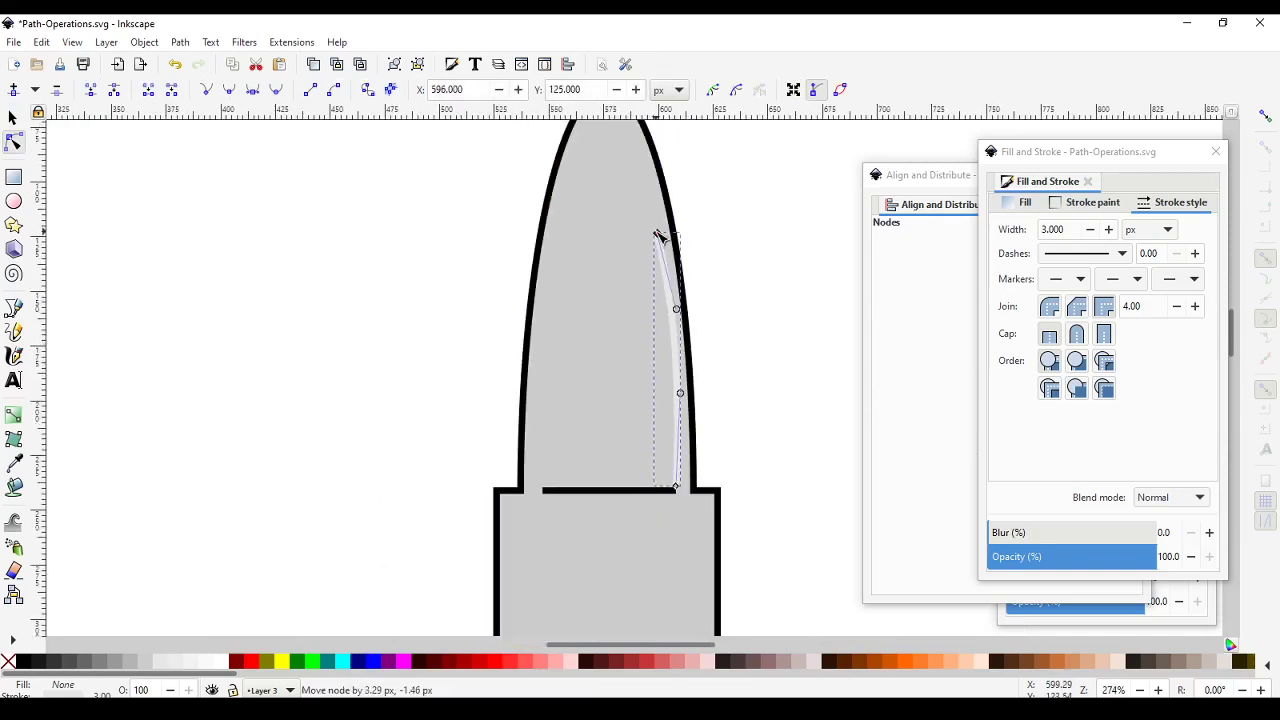
pyautogui.moveTo(678, 310); pyautogui.dragTo(673, 314)
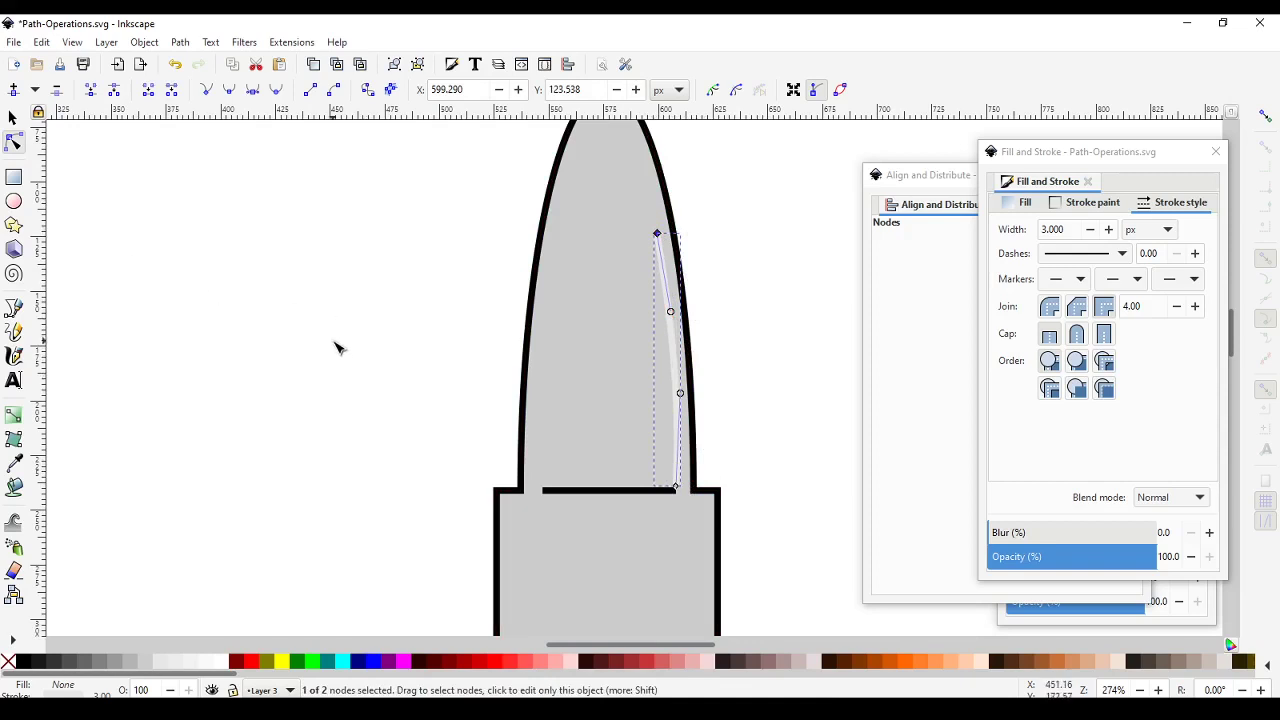
pyautogui.press('s')
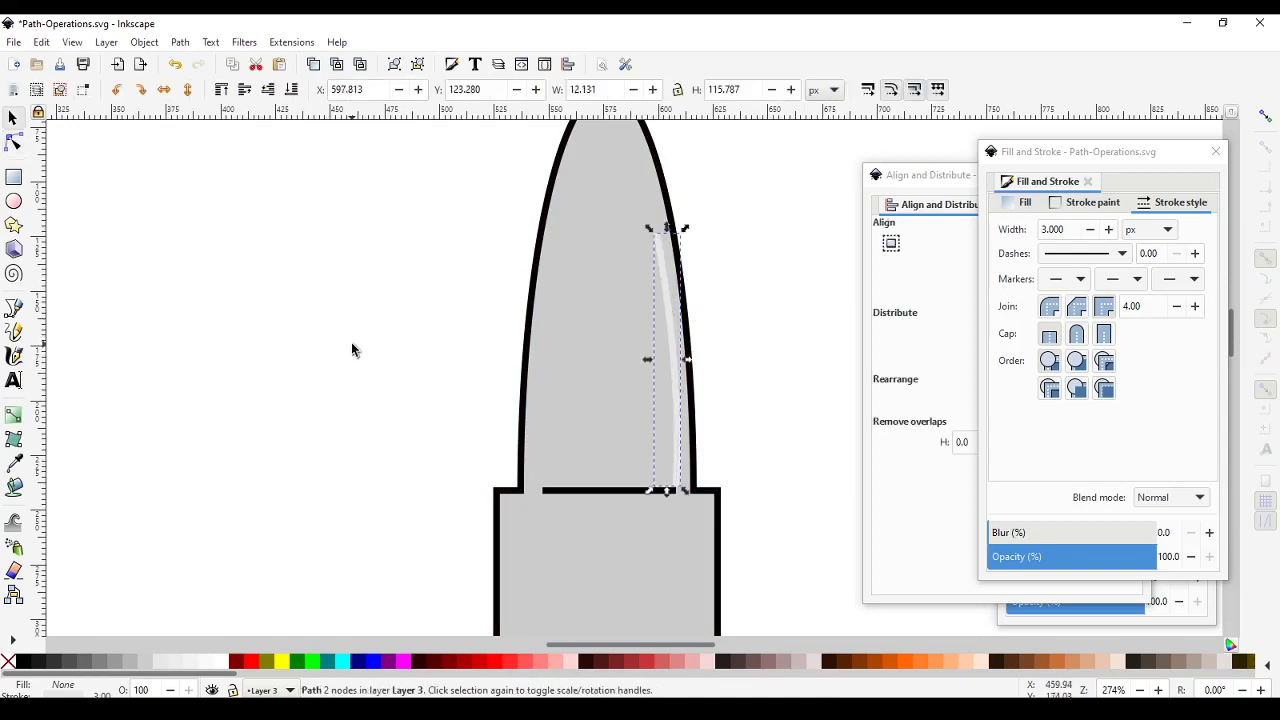
pyautogui.press('Escape')
pyautogui.press('1')
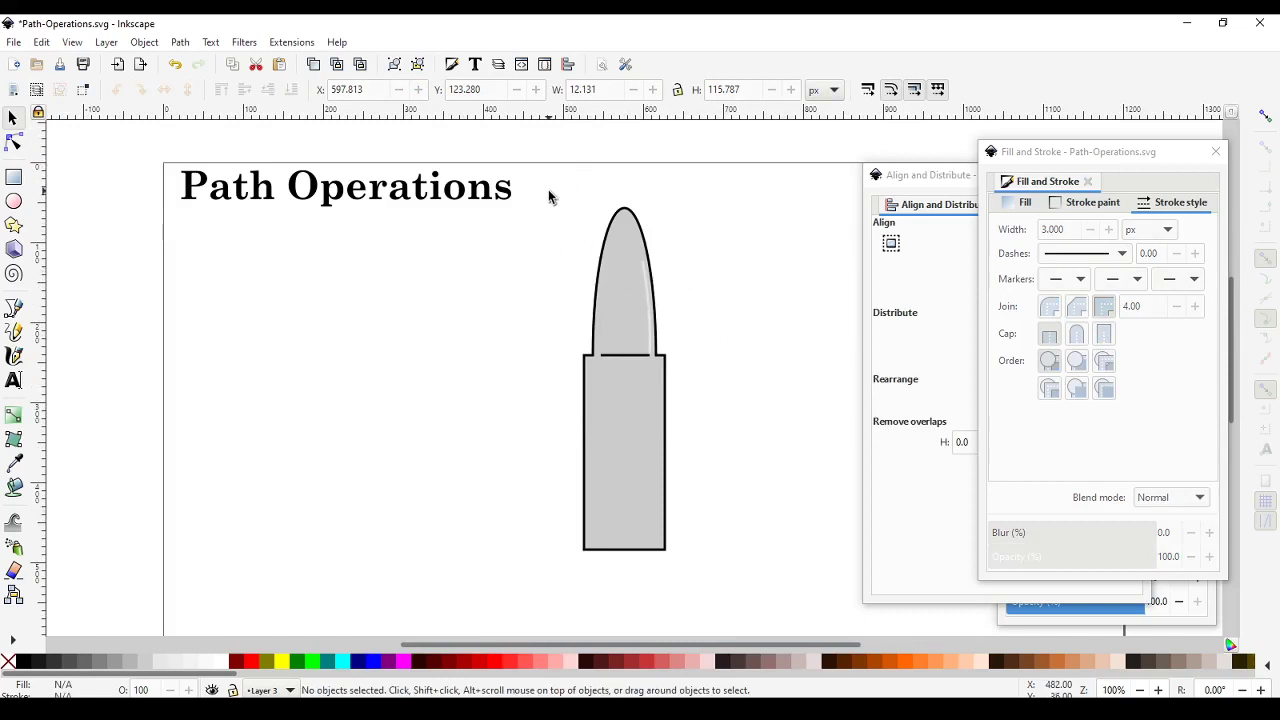
# Step: Group the bullet outline with its two lines, and shrink the group proportionally to about 60 by 248 px beneath the page title
pyautogui.moveTo(549, 191); pyautogui.dragTo(716, 578)
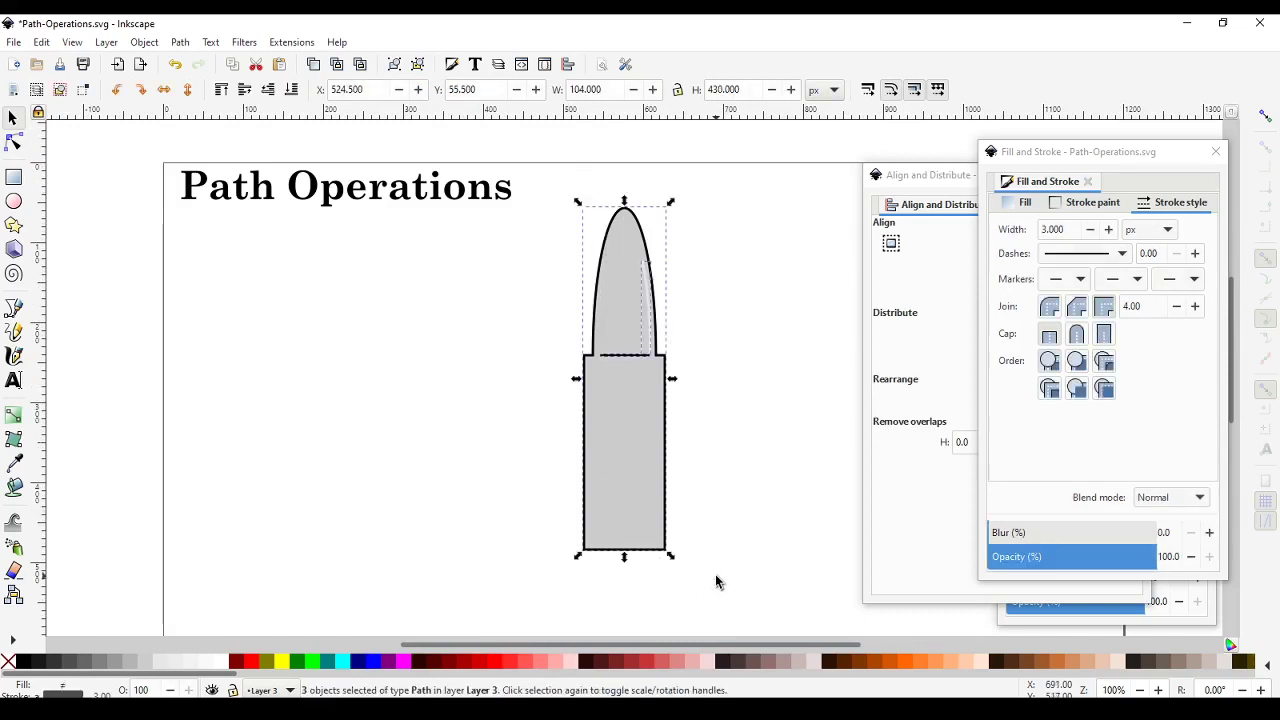
pyautogui.hotkey('ctrl', 'g')
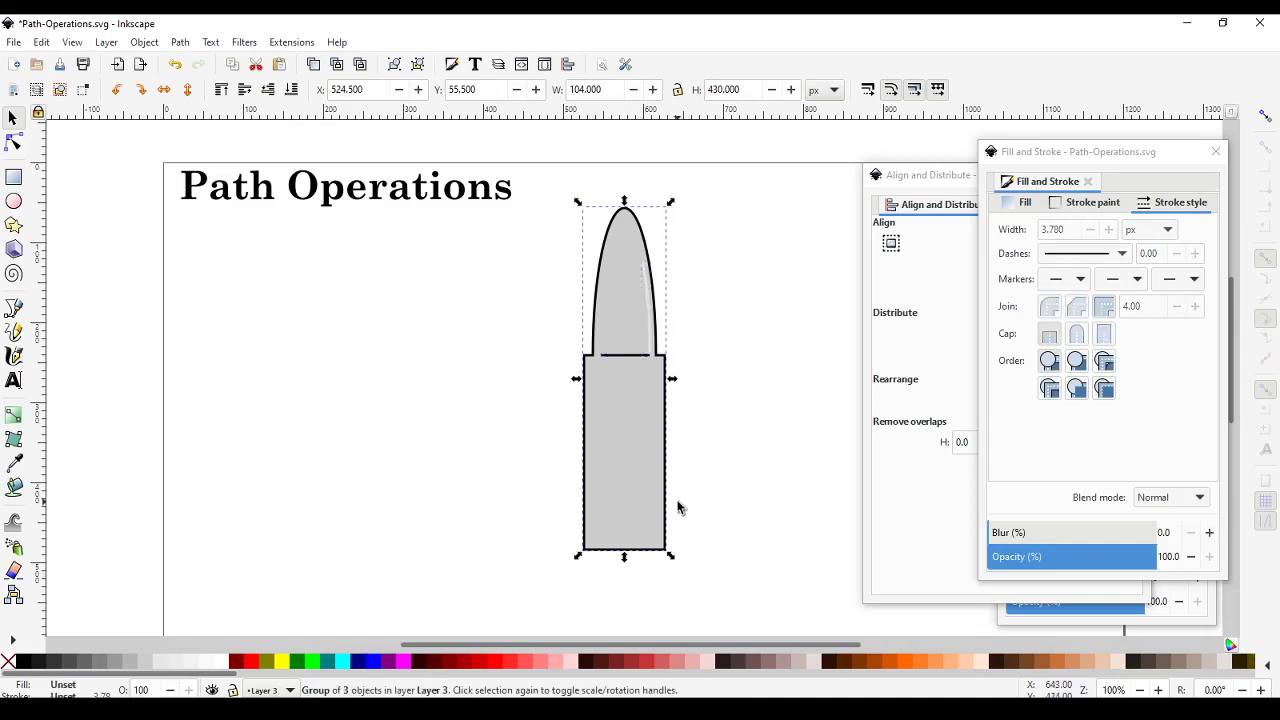
pyautogui.moveTo(642, 465)
pyautogui.mouseDown()
pyautogui.moveTo(629, 422)
pyautogui.moveTo(646, 462)
pyautogui.mouseUp()
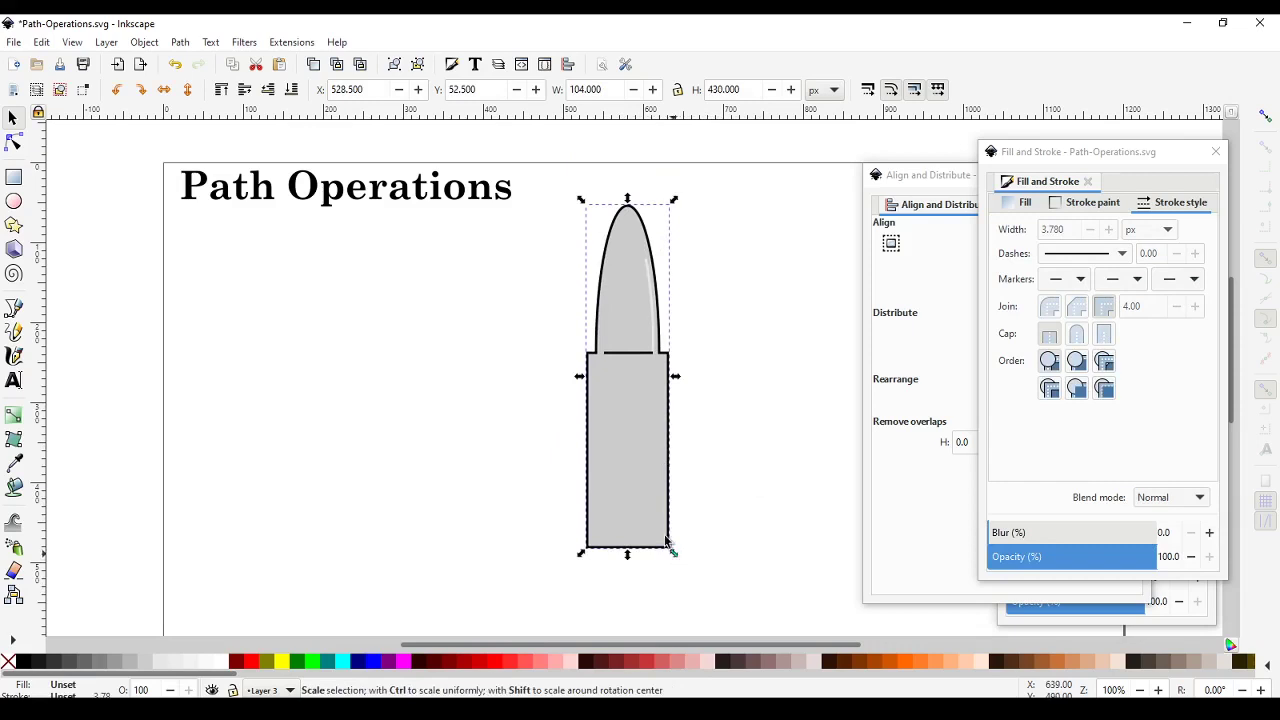
pyautogui.moveTo(676, 558); pyautogui.dragTo(640, 462)
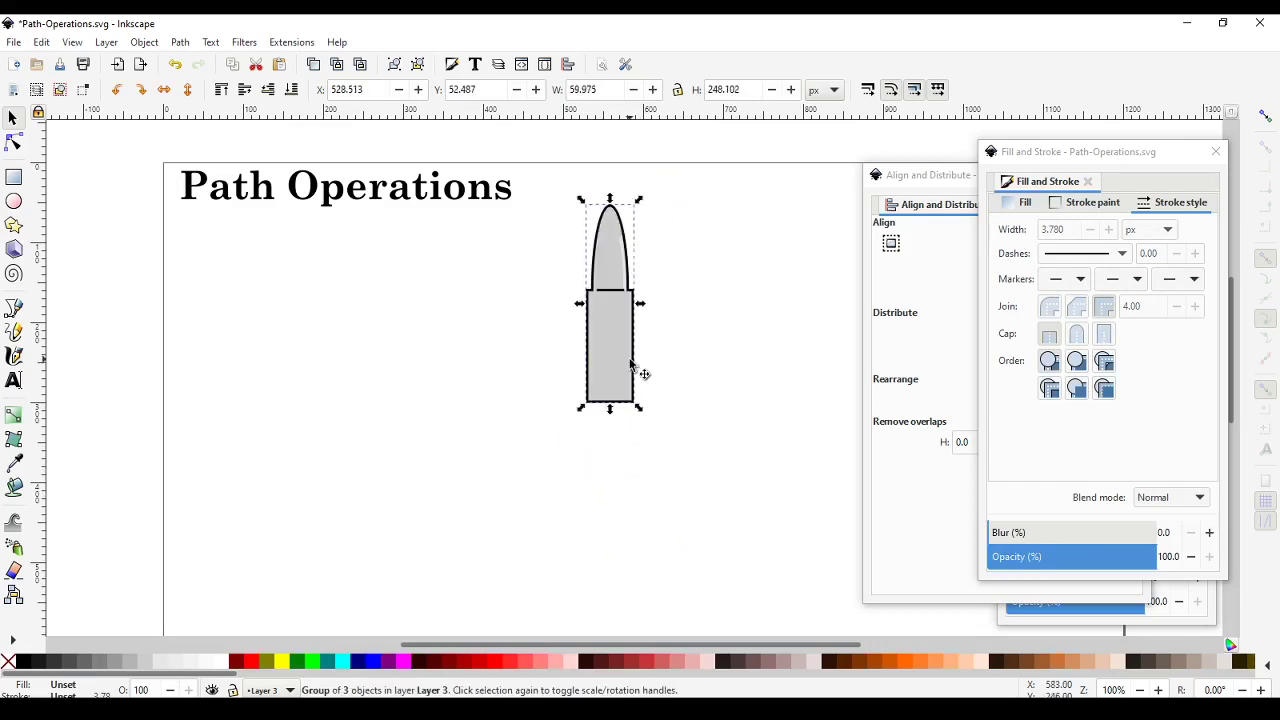
pyautogui.moveTo(612, 350); pyautogui.dragTo(391, 384)
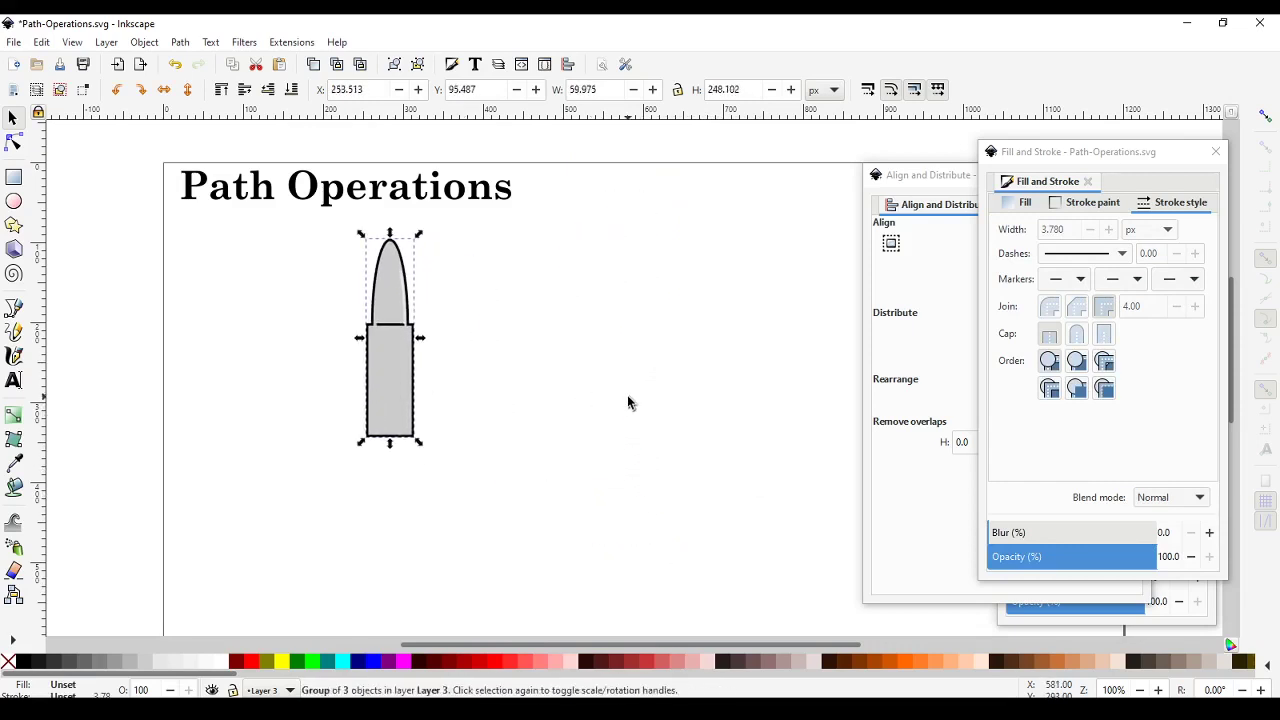
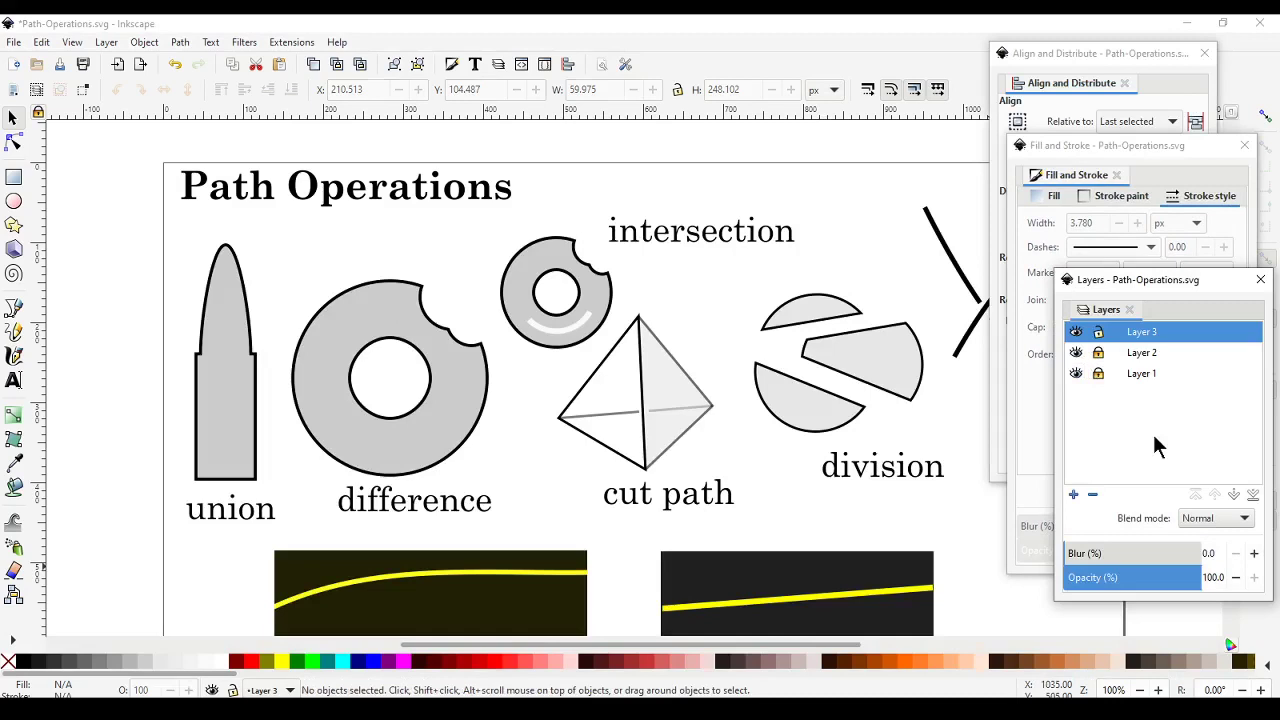
# Step: Hide Layer 2 and draw a circle with a radius of about 134.5 px on Layer 3, below the page title
pyautogui.click(1076, 352)
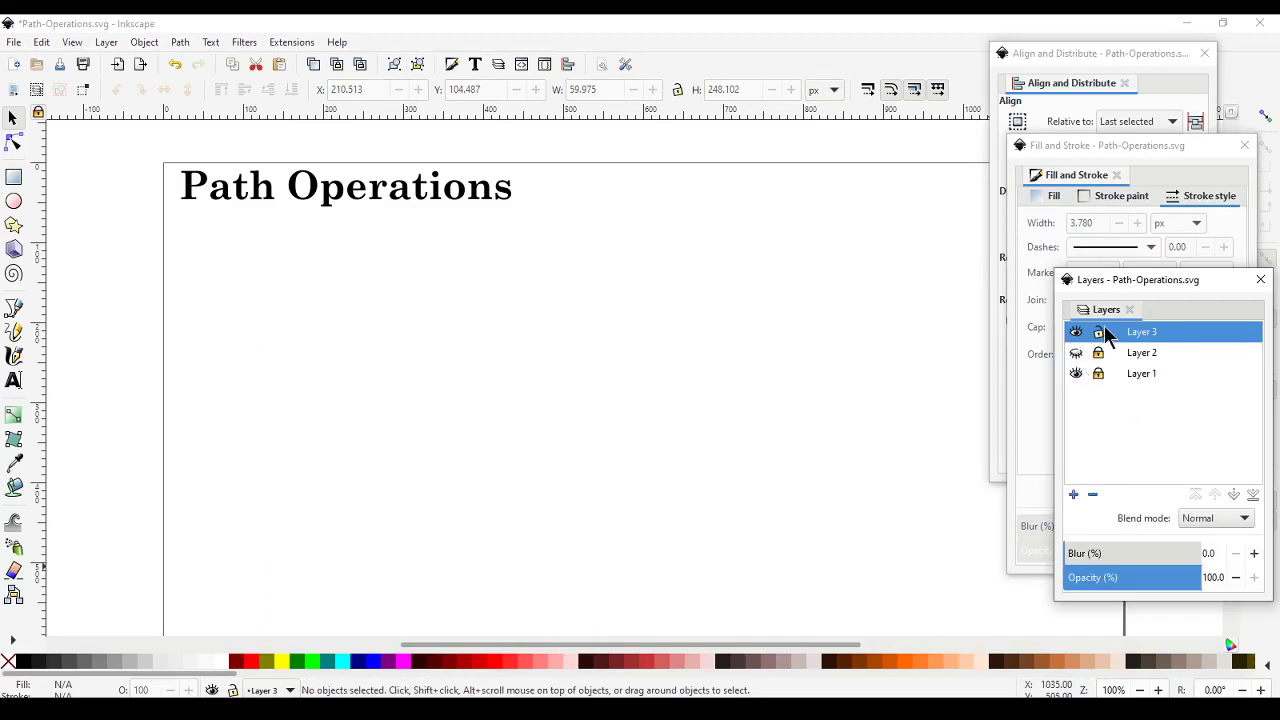
pyautogui.click(15, 203)
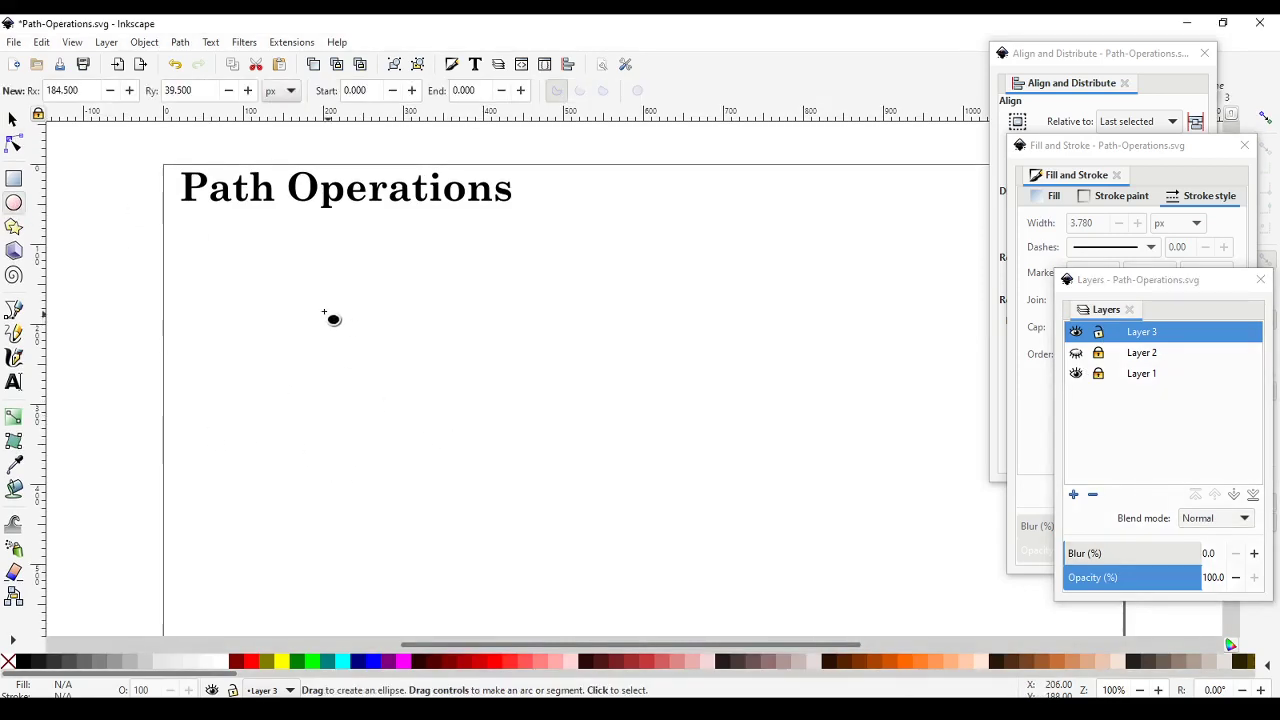
pyautogui.moveTo(287, 296); pyautogui.dragTo(507, 515)
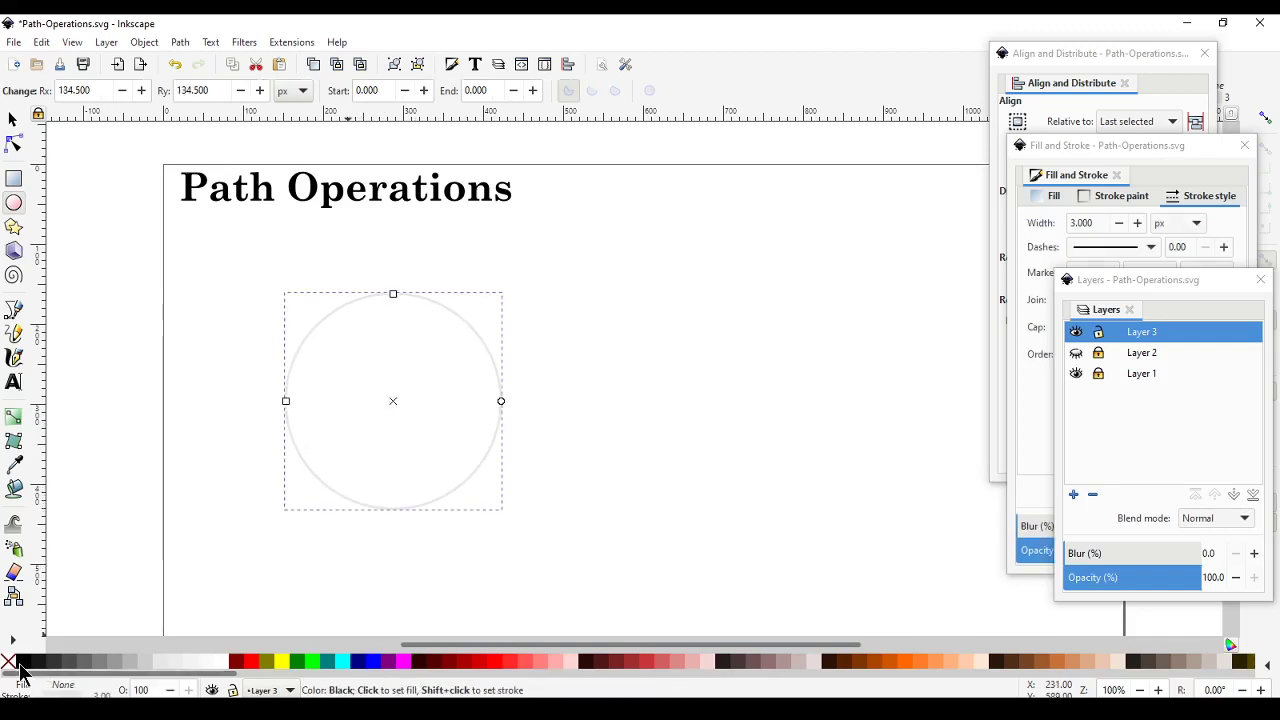
# Step: Give the circle a black stroke and a 30% Gray fill
pyautogui.press('shift')
pyautogui.keyDown('shift'); pyautogui.click(22, 664); pyautogui.keyUp('shift')
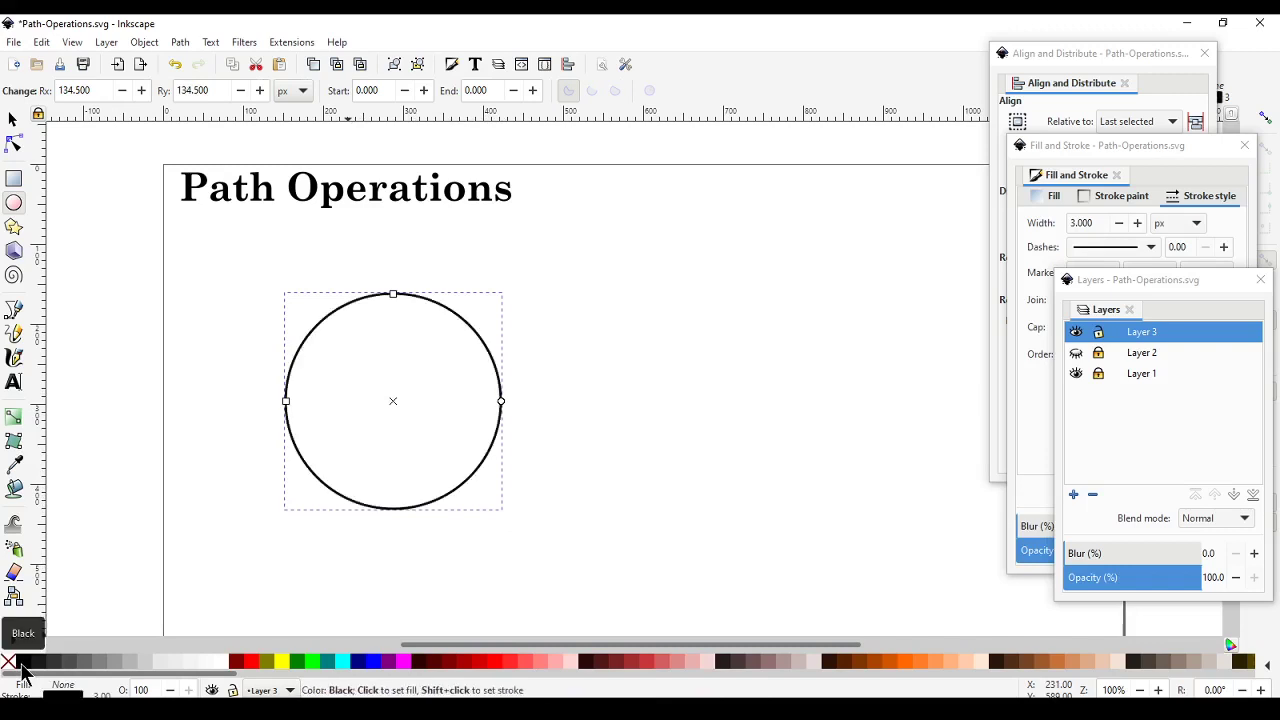
pyautogui.click(130, 660)
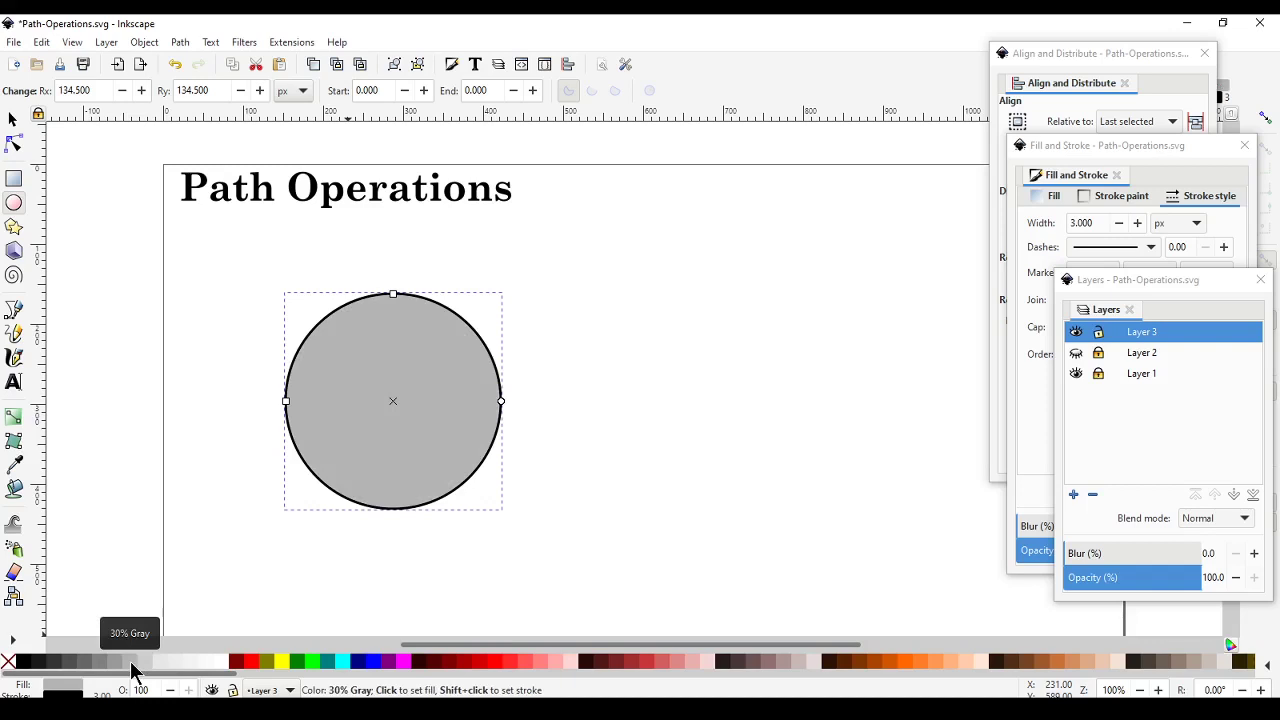
pyautogui.click(13, 118)
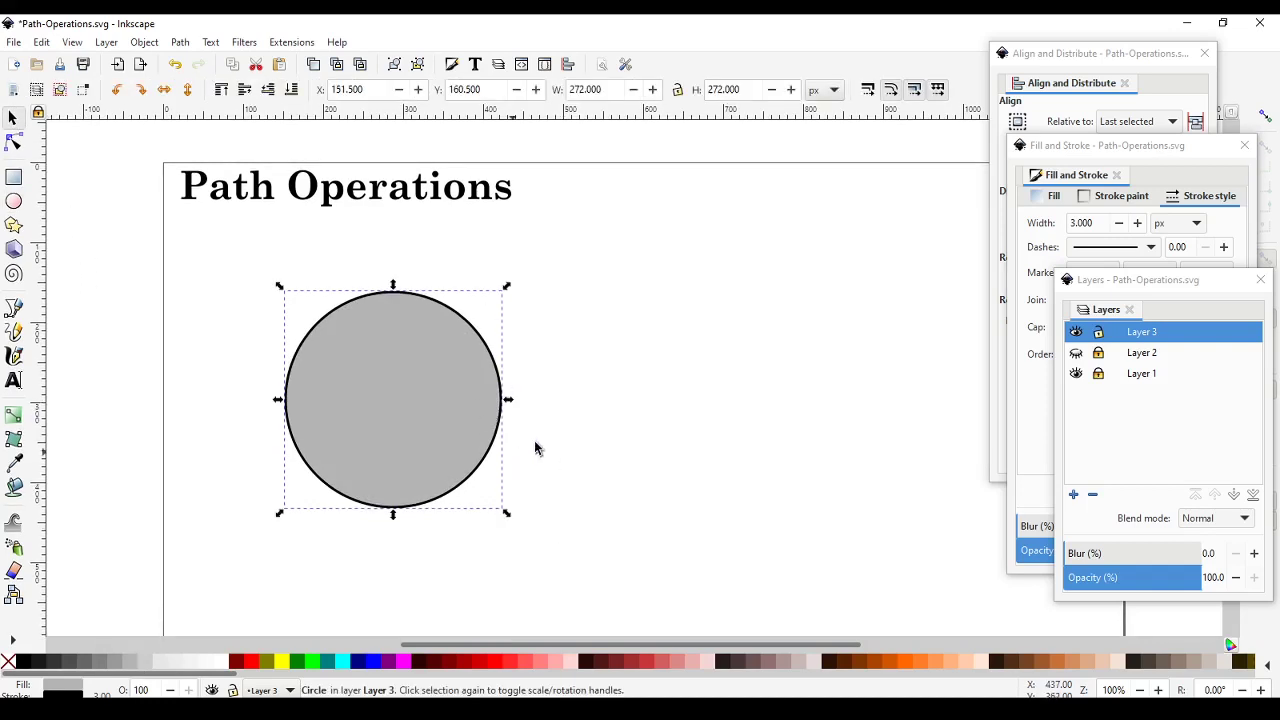
# Step: Add the text "A - B" to the right of the circle and deselect it
pyautogui.click(13, 379)
pyautogui.click(614, 252)
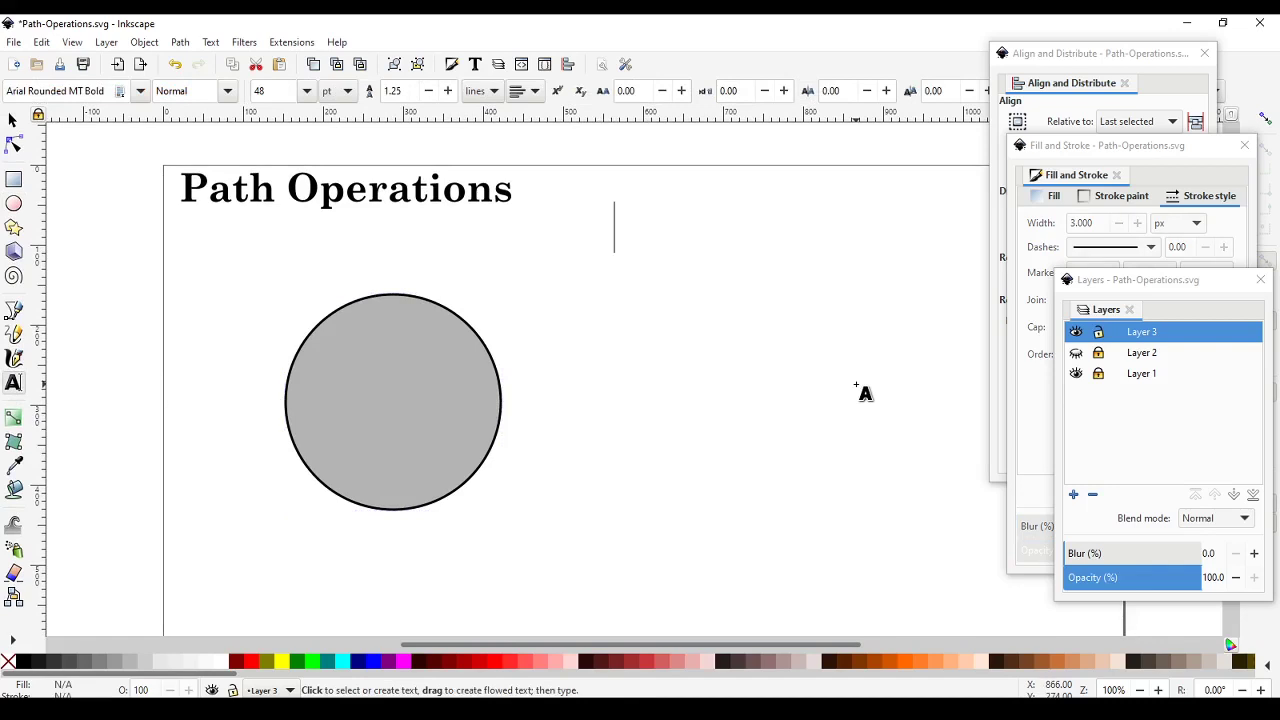
pyautogui.press('Return')
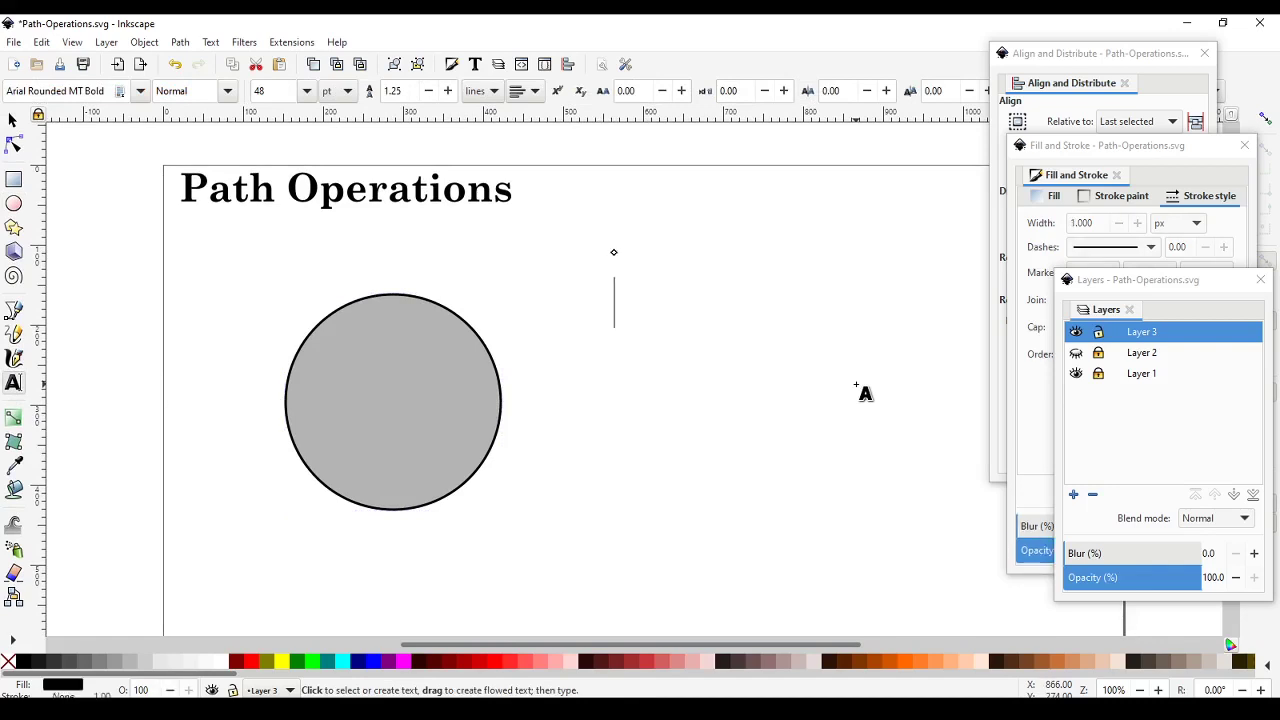
pyautogui.write('A - B')
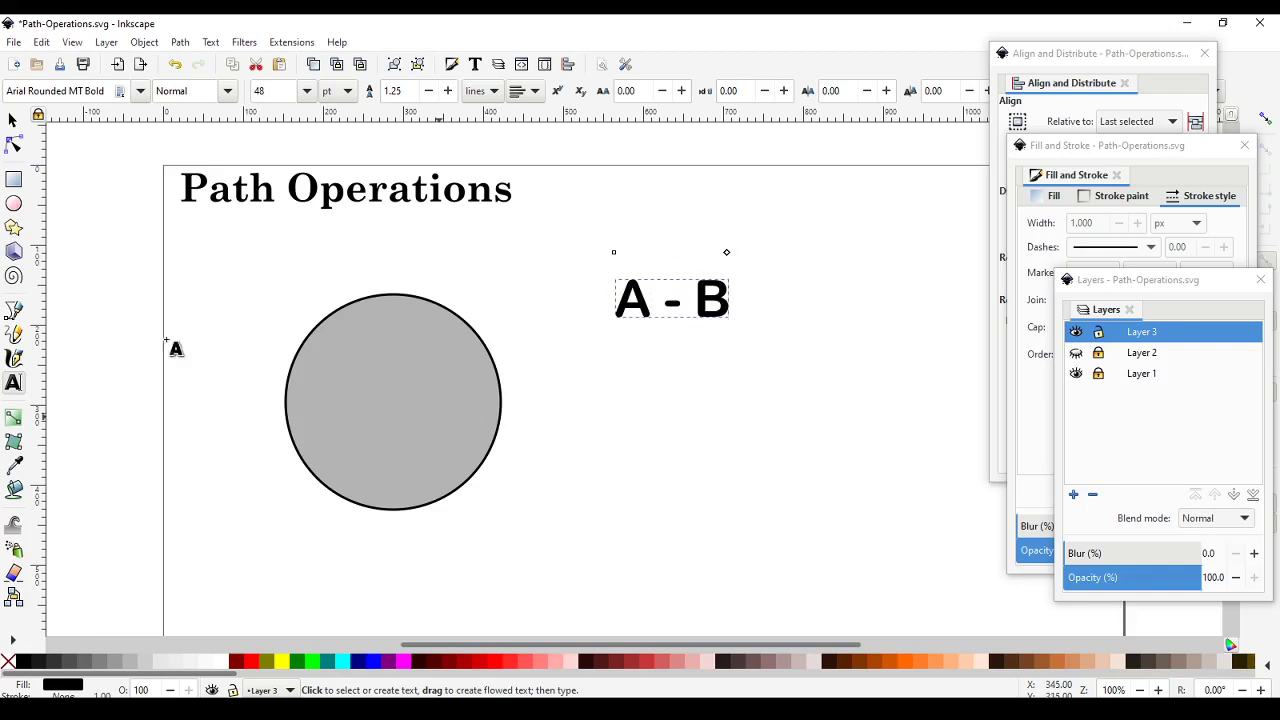
pyautogui.click(12, 119)
pyautogui.click(638, 358)
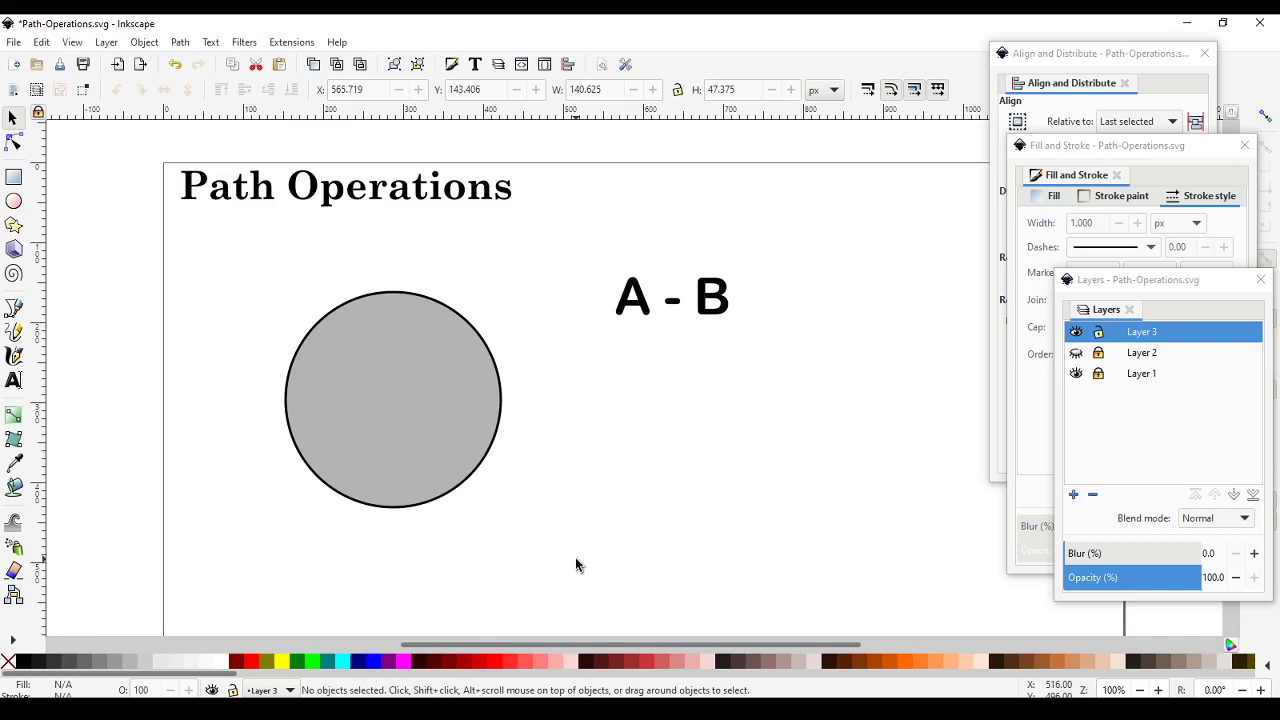
# Step: Duplicate the circle and inset the copy with Dynamic Offset to about 125 px wide
pyautogui.click(443, 480)
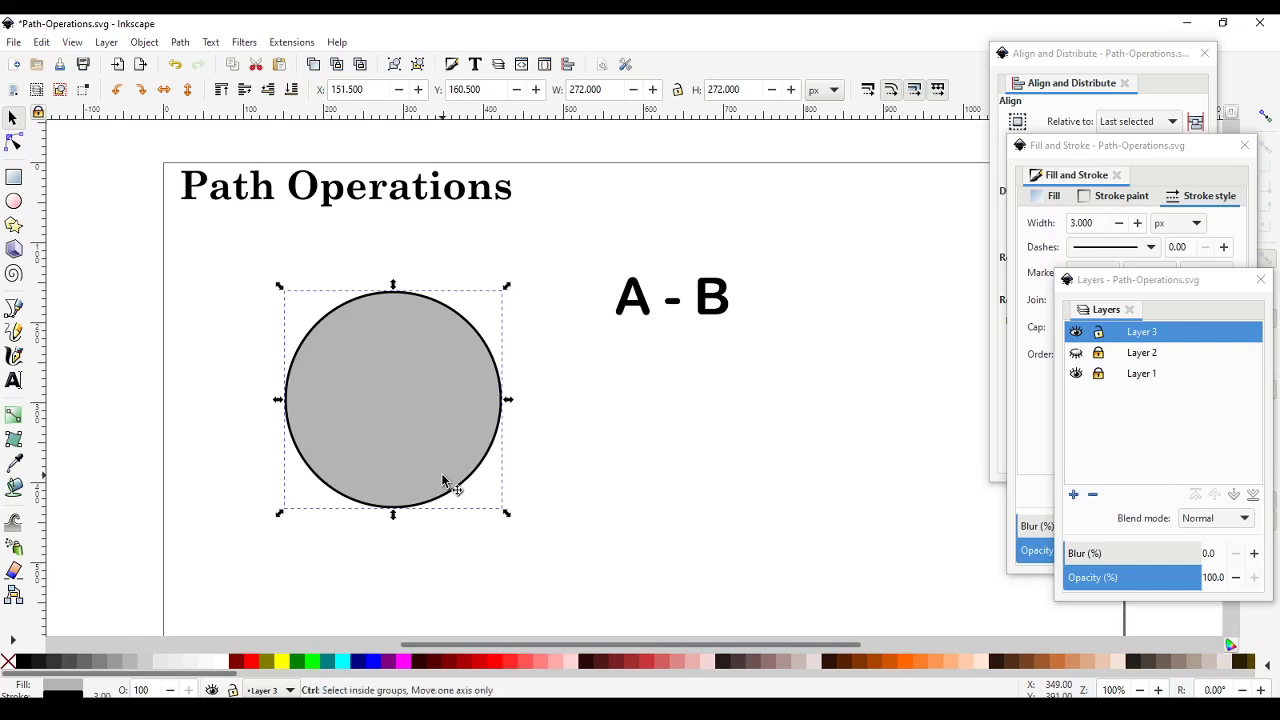
pyautogui.click(180, 47)
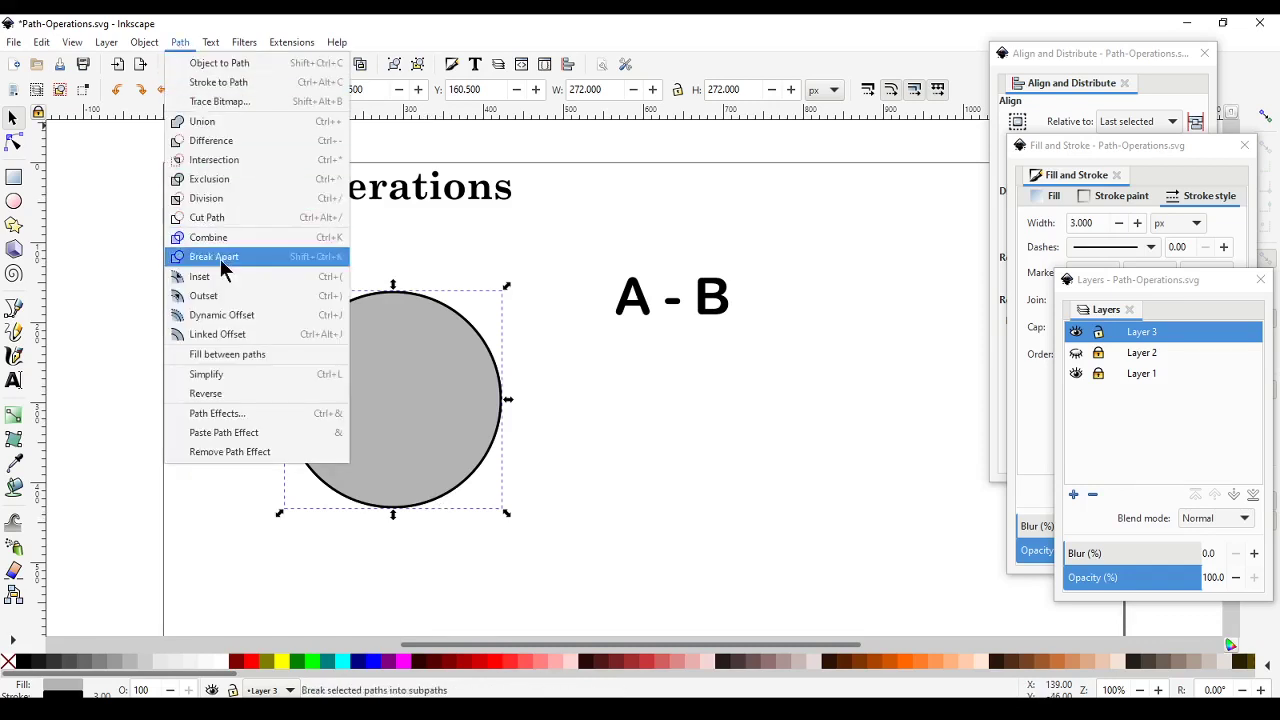
pyautogui.click(238, 318)
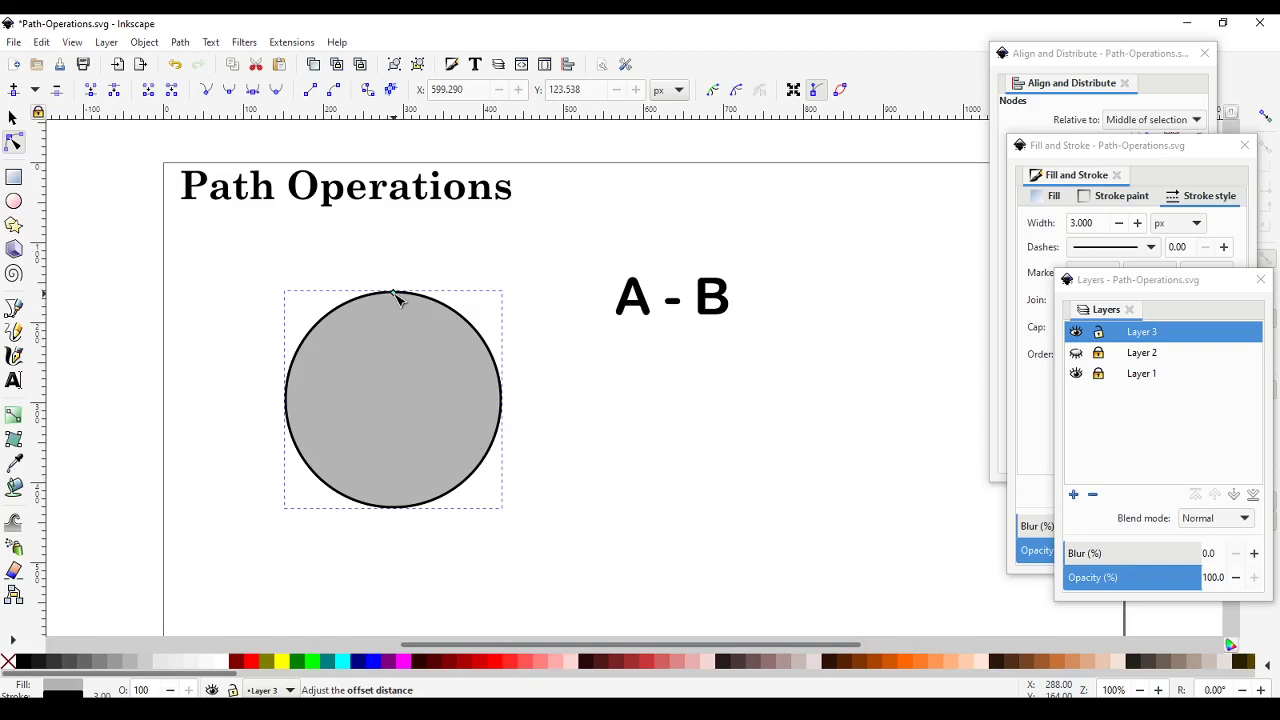
pyautogui.moveTo(393, 292); pyautogui.dragTo(400, 360)
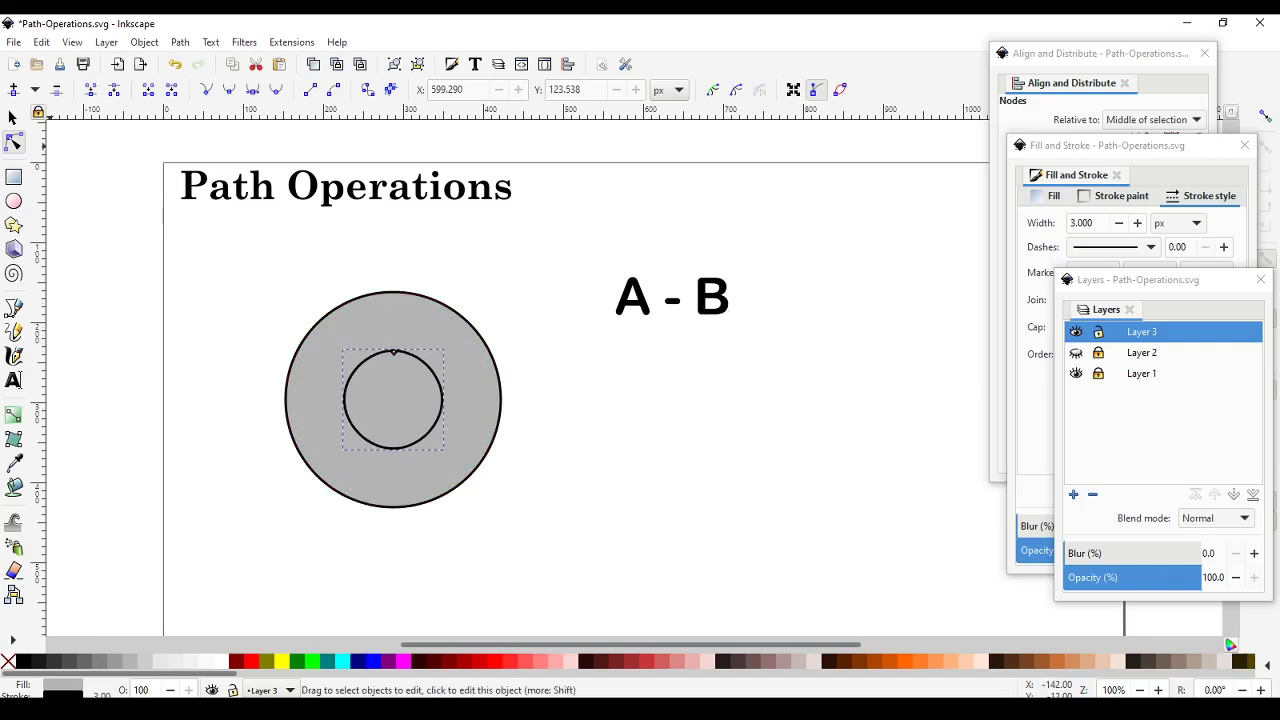
pyautogui.click(14, 120)
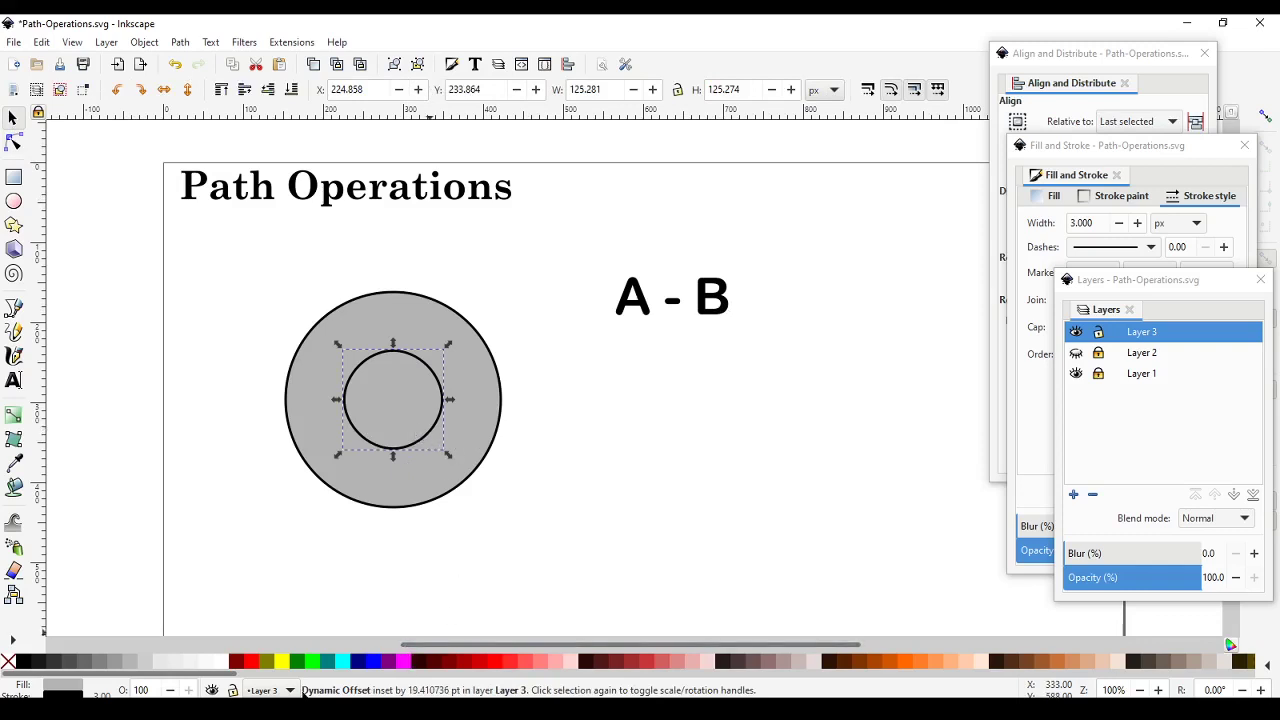
# Step: Fill the inner circle with light blue, hue 240 and lightness 73, and select the gray outer circle
pyautogui.click(379, 664)
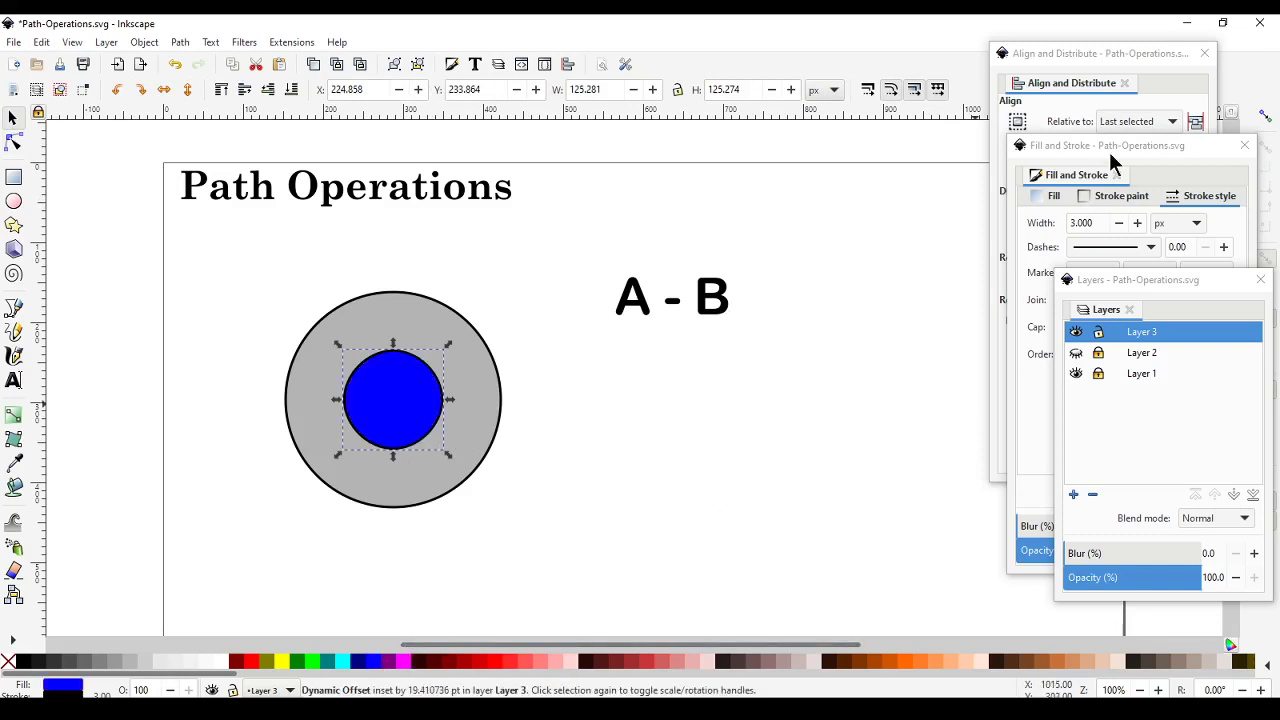
pyautogui.click(1110, 150)
pyautogui.click(1054, 195)
pyautogui.click(1128, 331)
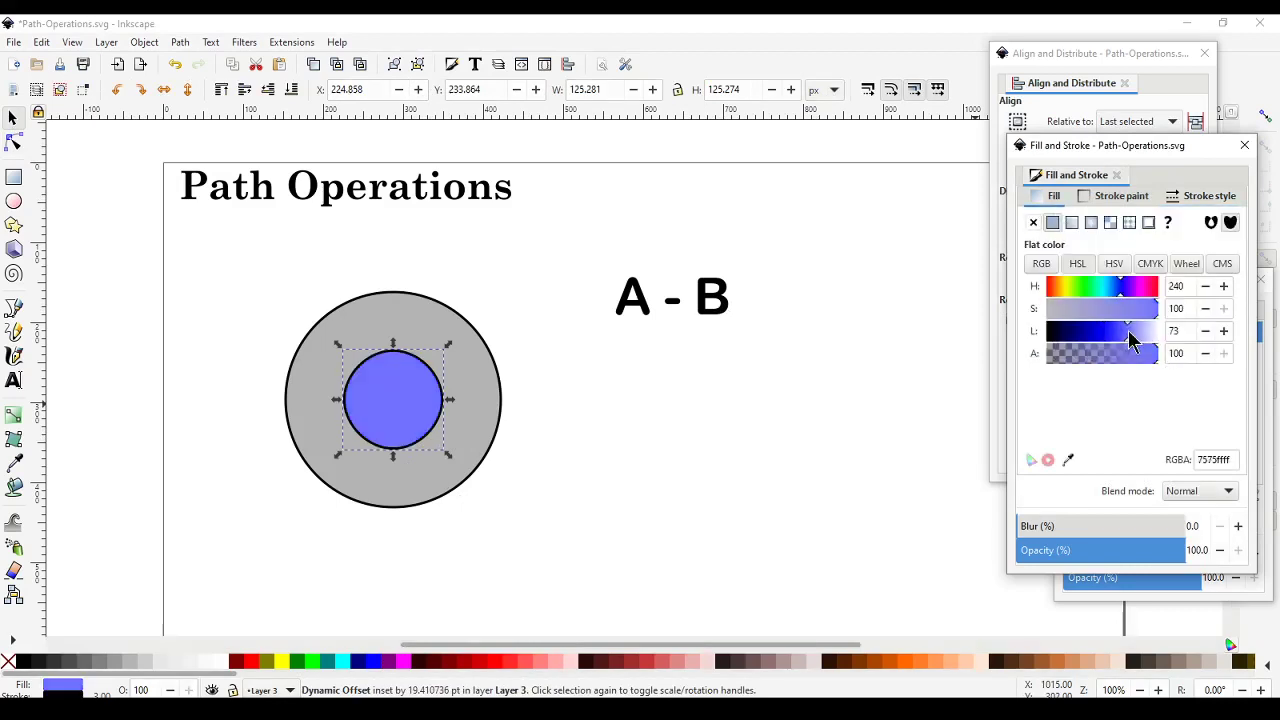
pyautogui.click(480, 441)
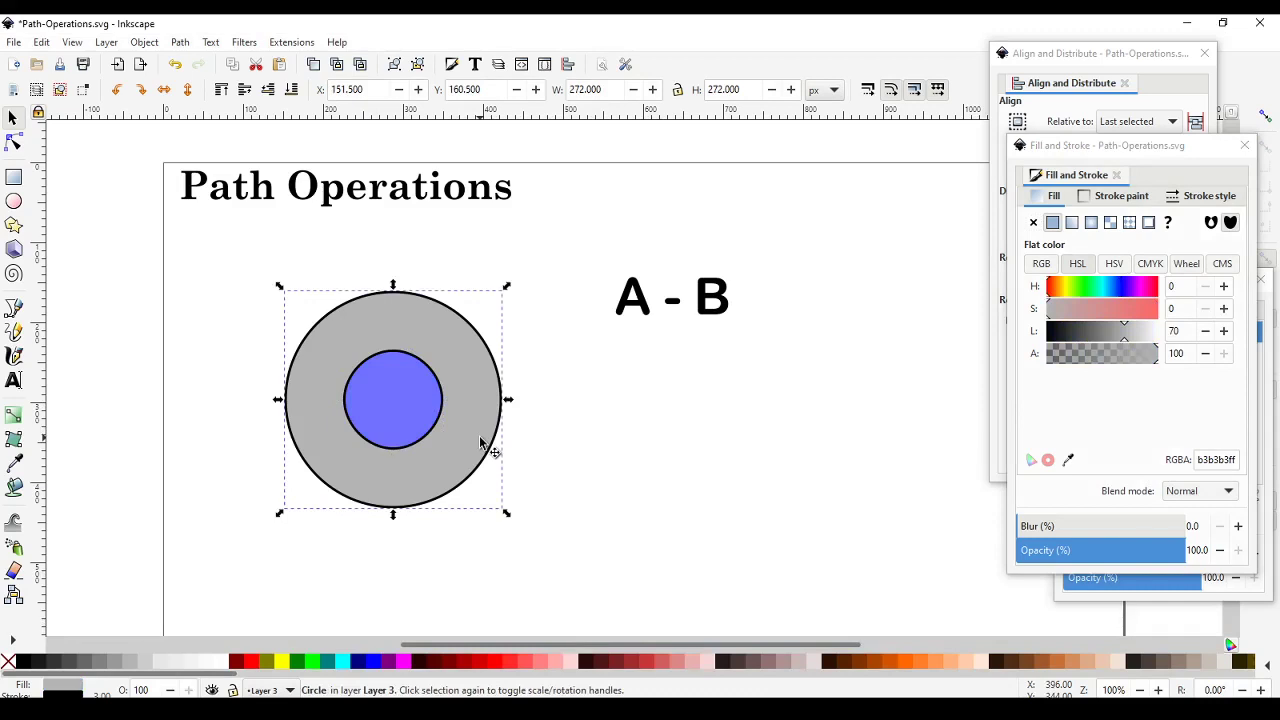
# Step: Subtract the blue inner circle from the gray circle with Difference, move the resulting ring to X 111.5, Y 155.5 px, and deselect it
pyautogui.click(400, 425)
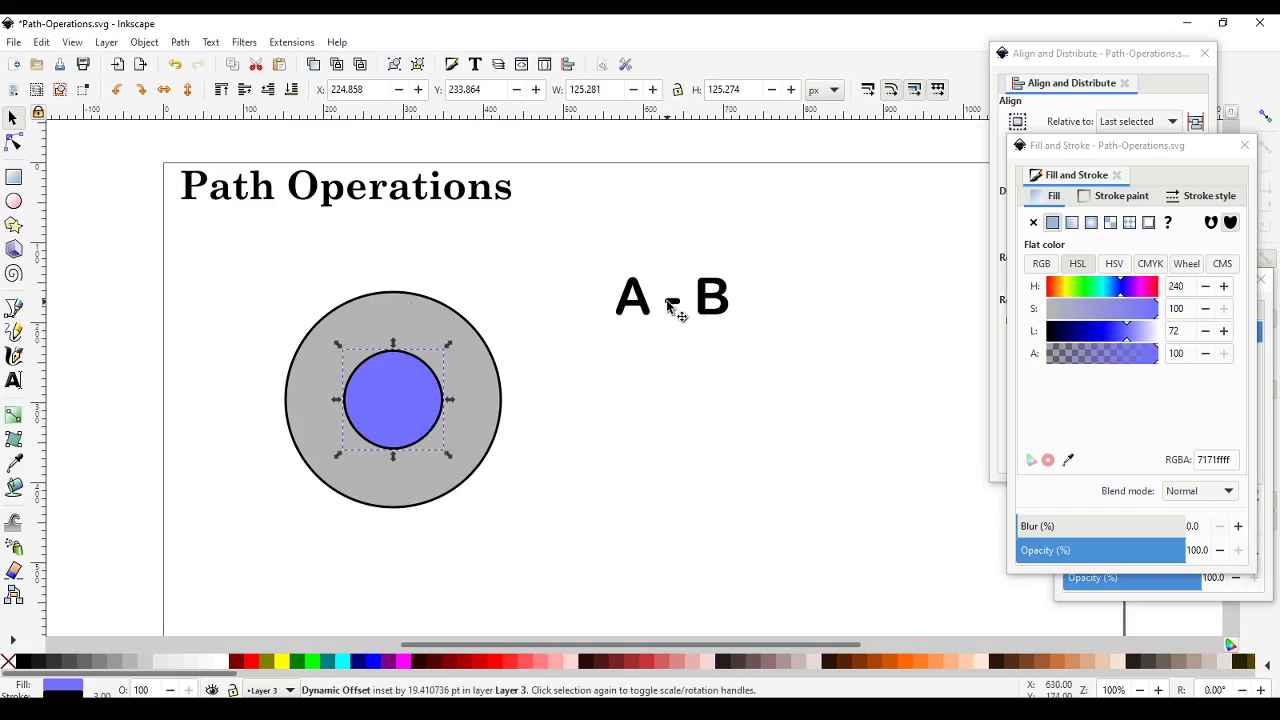
pyautogui.click(486, 442)
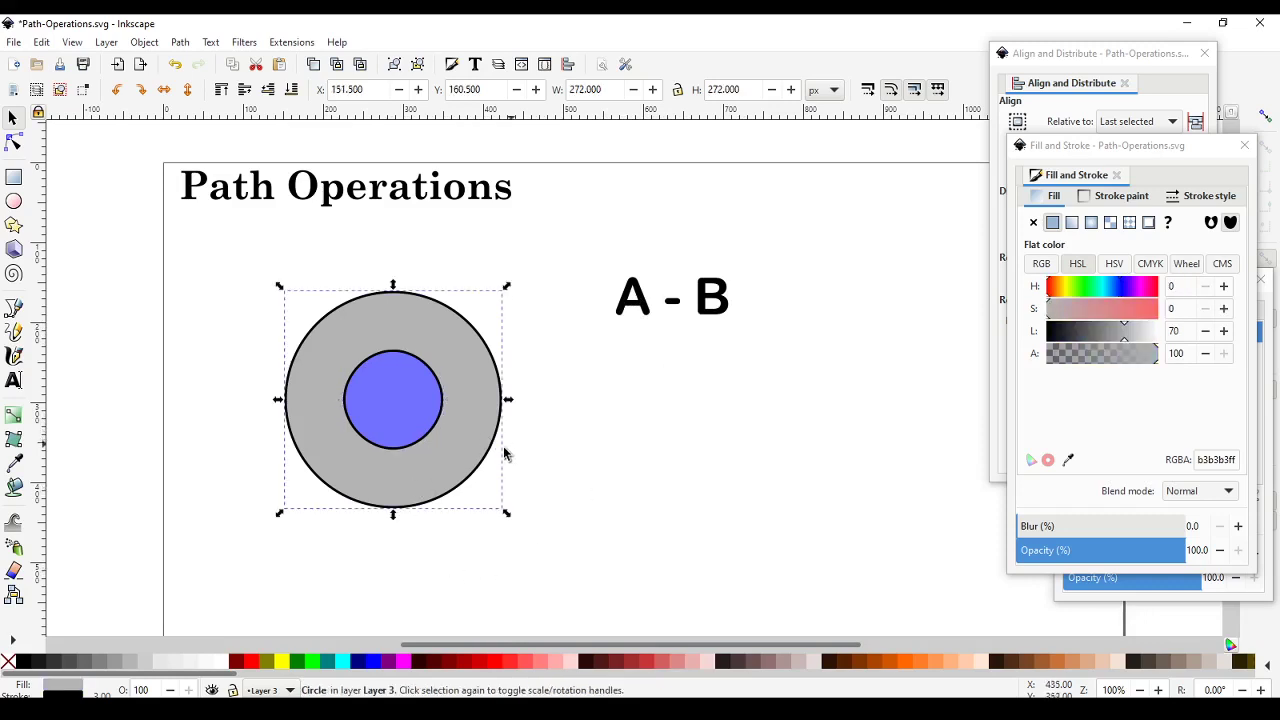
pyautogui.keyDown('shift'); pyautogui.click(425, 437); pyautogui.keyUp('shift')
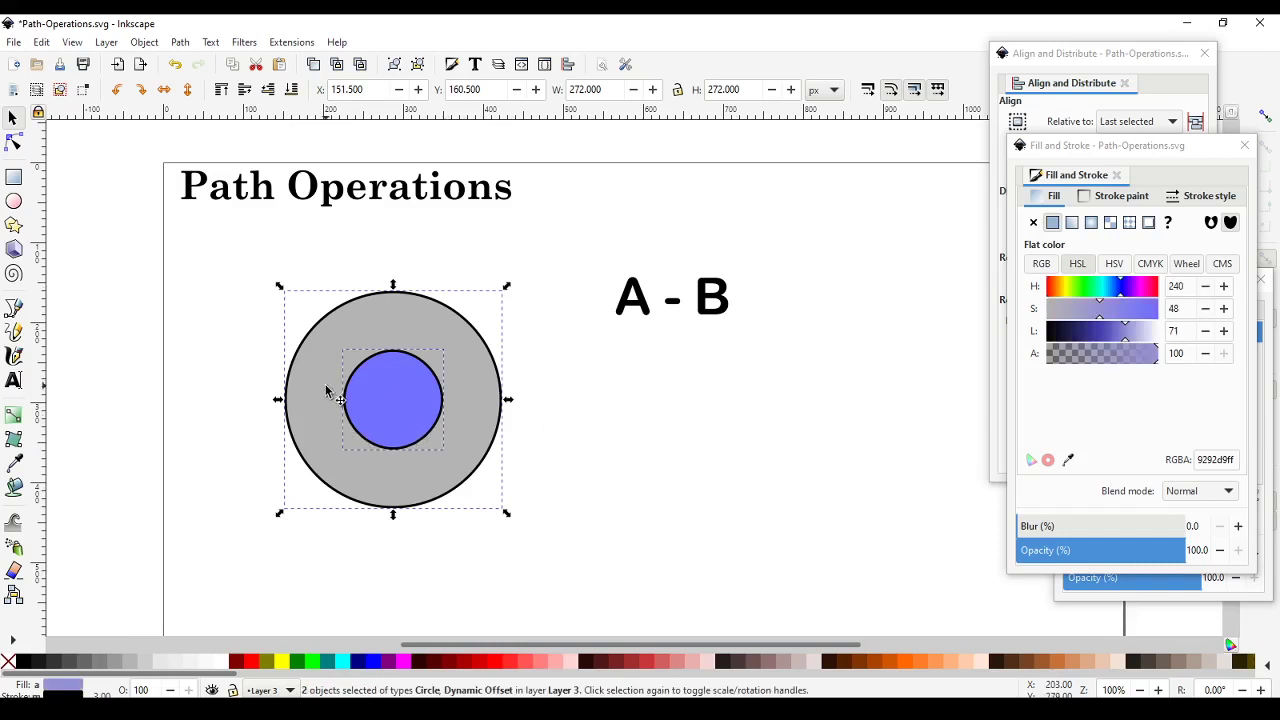
pyautogui.click(181, 42)
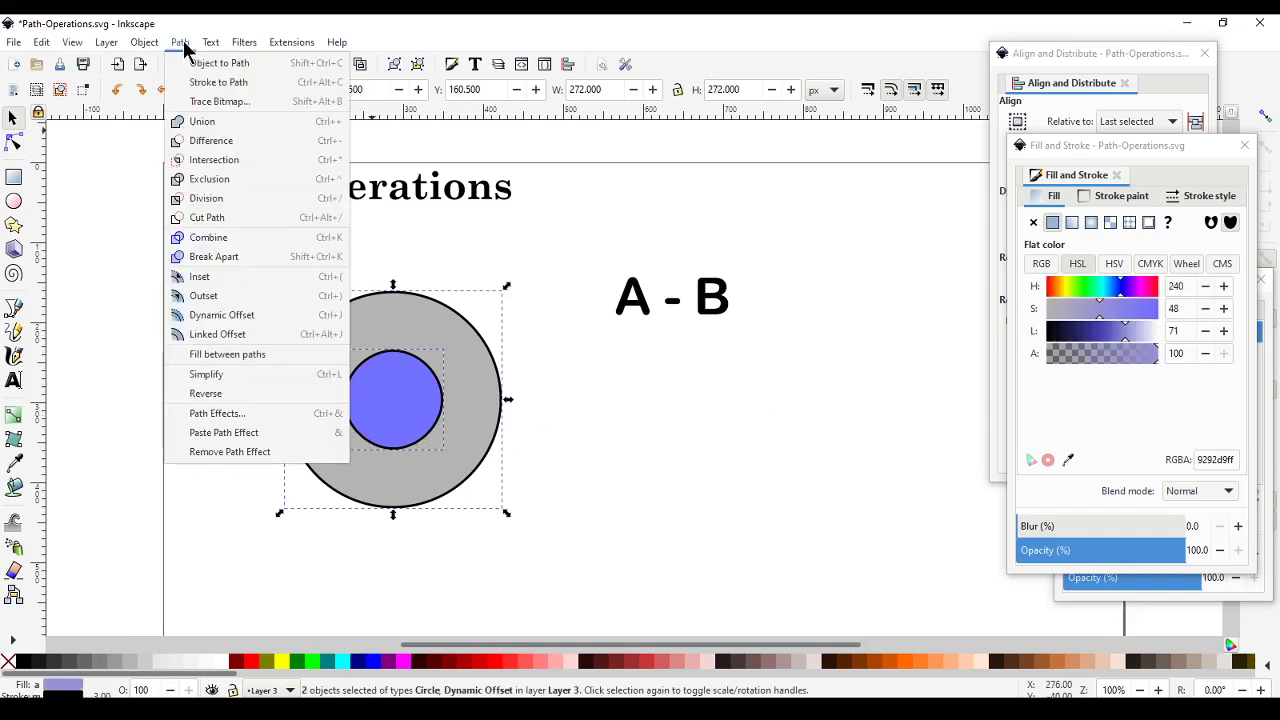
pyautogui.click(205, 143)
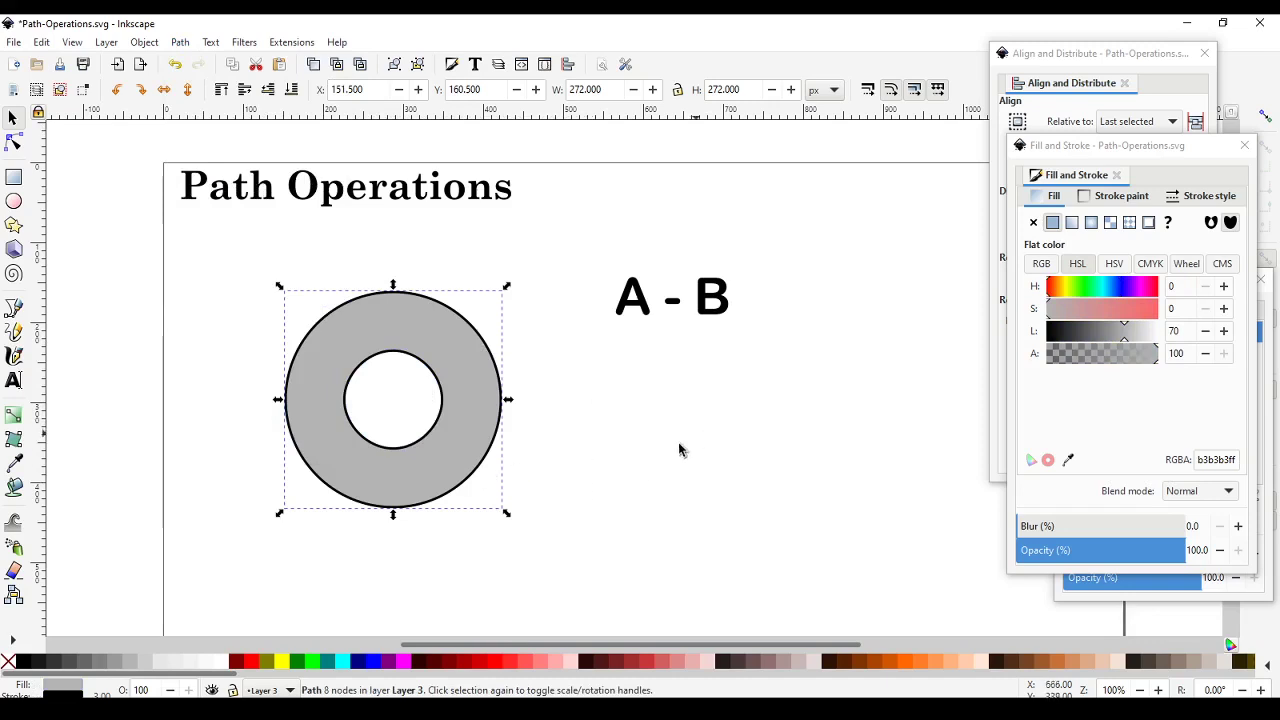
pyautogui.click(521, 511)
pyautogui.moveTo(460, 457)
pyautogui.mouseDown()
pyautogui.moveTo(414, 447)
pyautogui.moveTo(435, 449)
pyautogui.mouseUp()
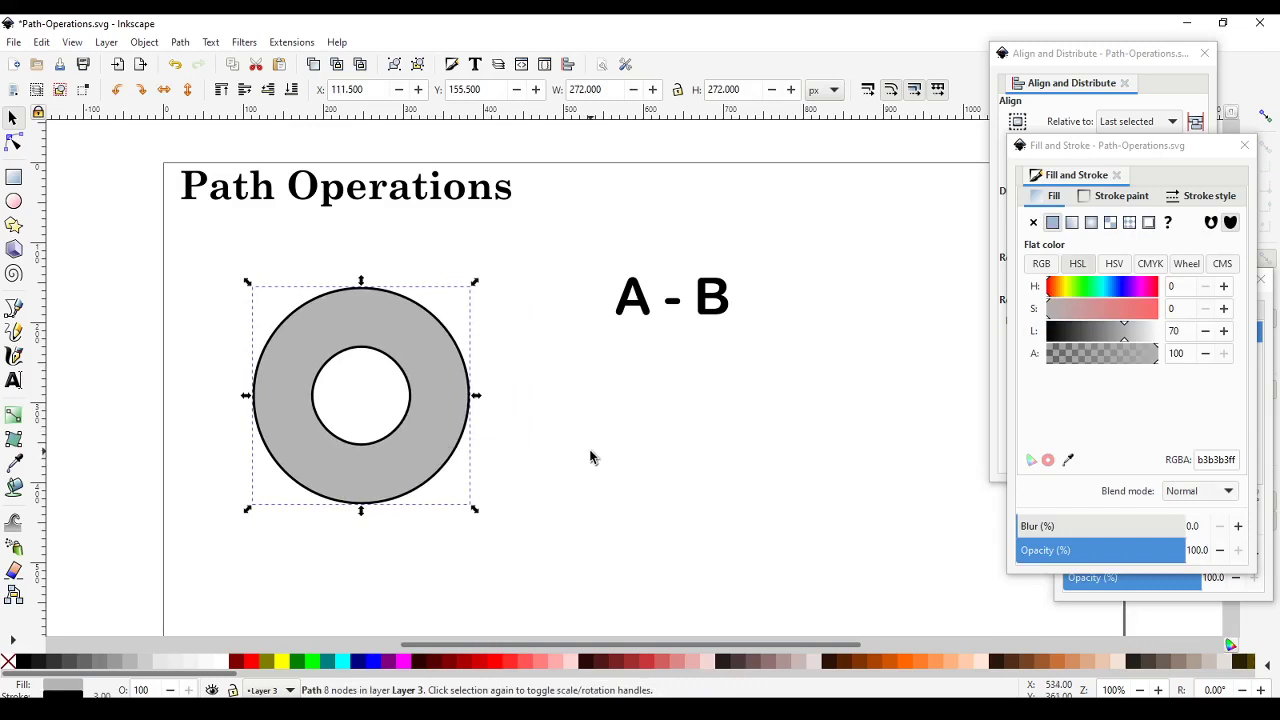
pyautogui.click(658, 485)
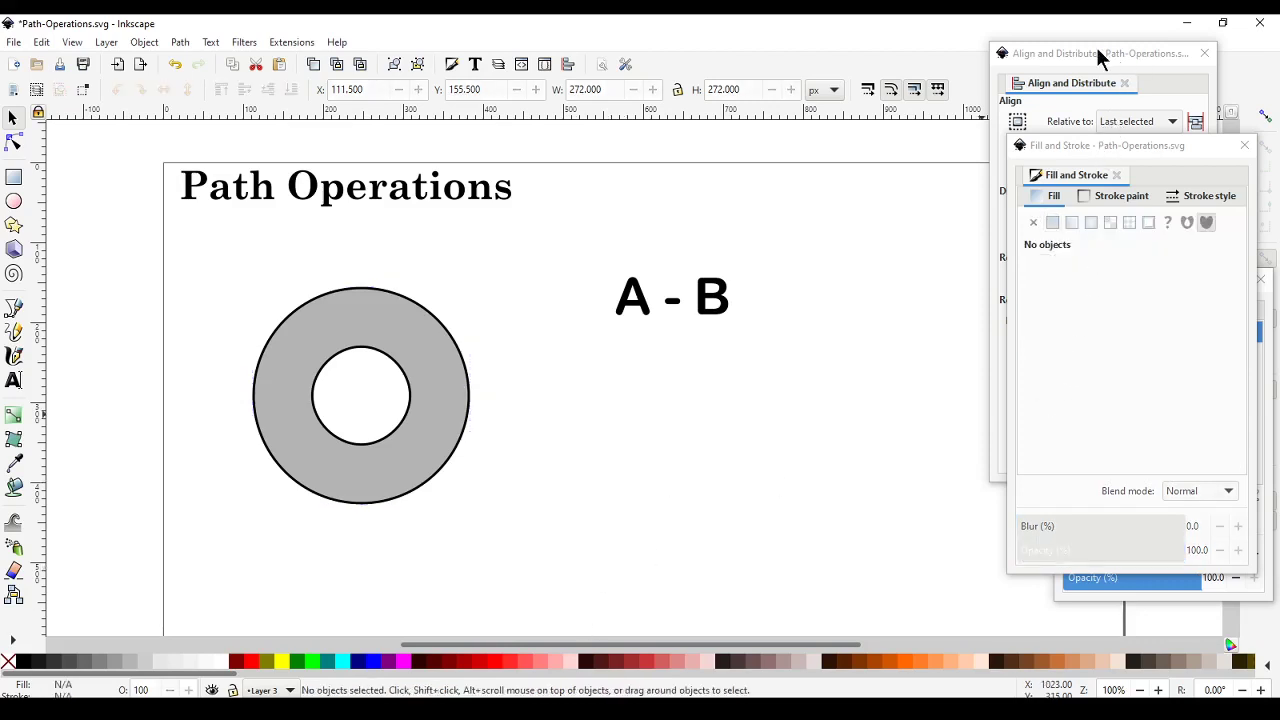
# Step: Show Layer 2 briefly to look at the finished example drawings, and hide it again
pyautogui.click(1181, 594)
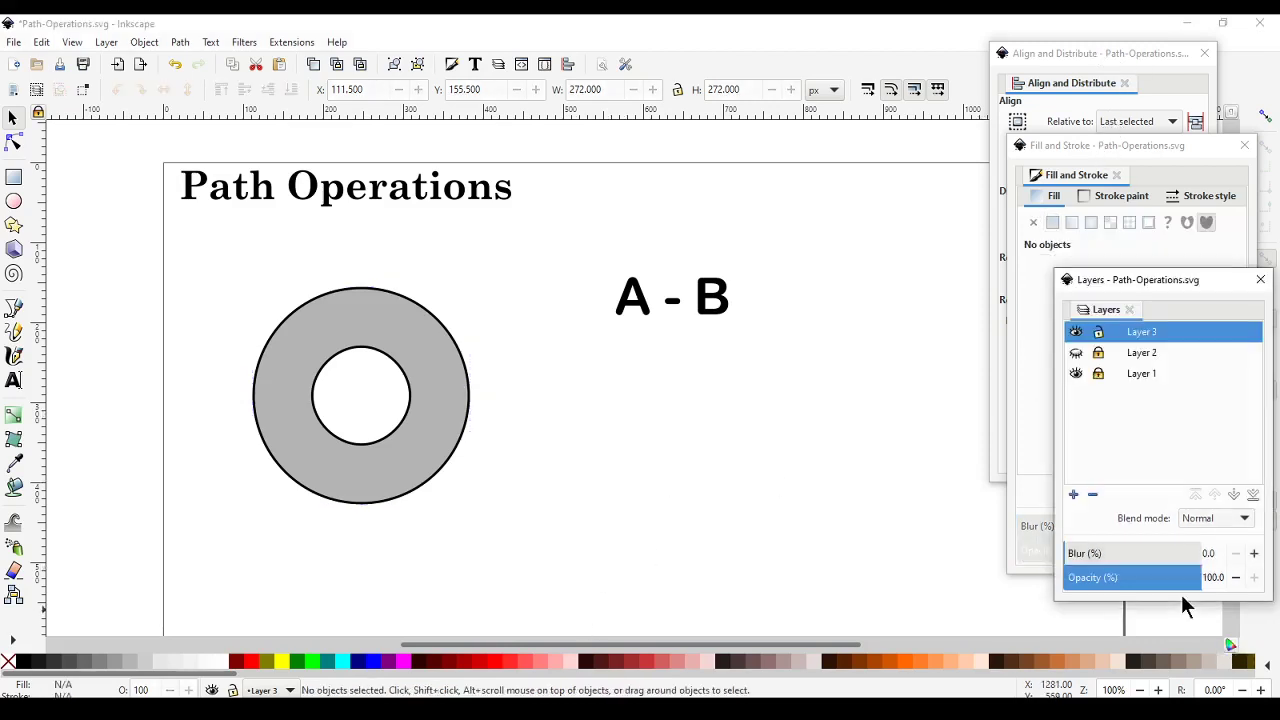
pyautogui.click(1076, 353)
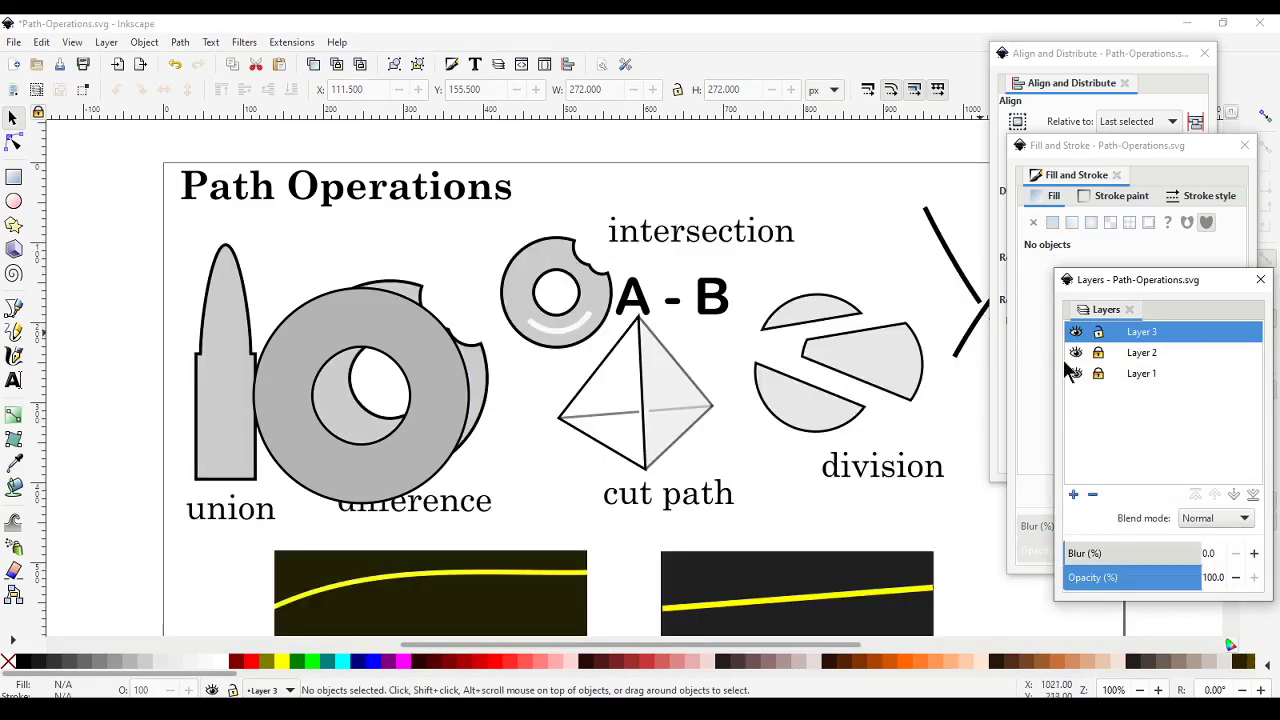
pyautogui.click(1076, 353)
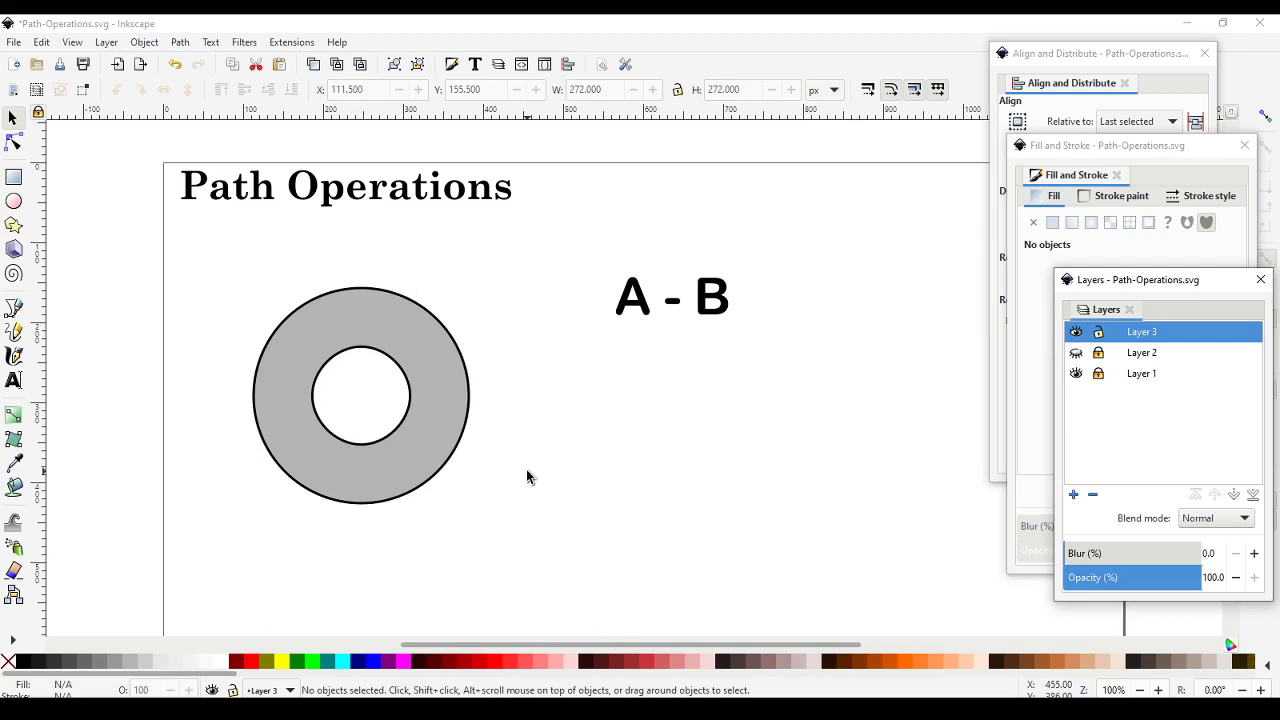
# Step: Draw two overlapping circles beside the ring, the smaller one with a radius of about 30 px at the larger one's lower right edge
pyautogui.click(14, 203)
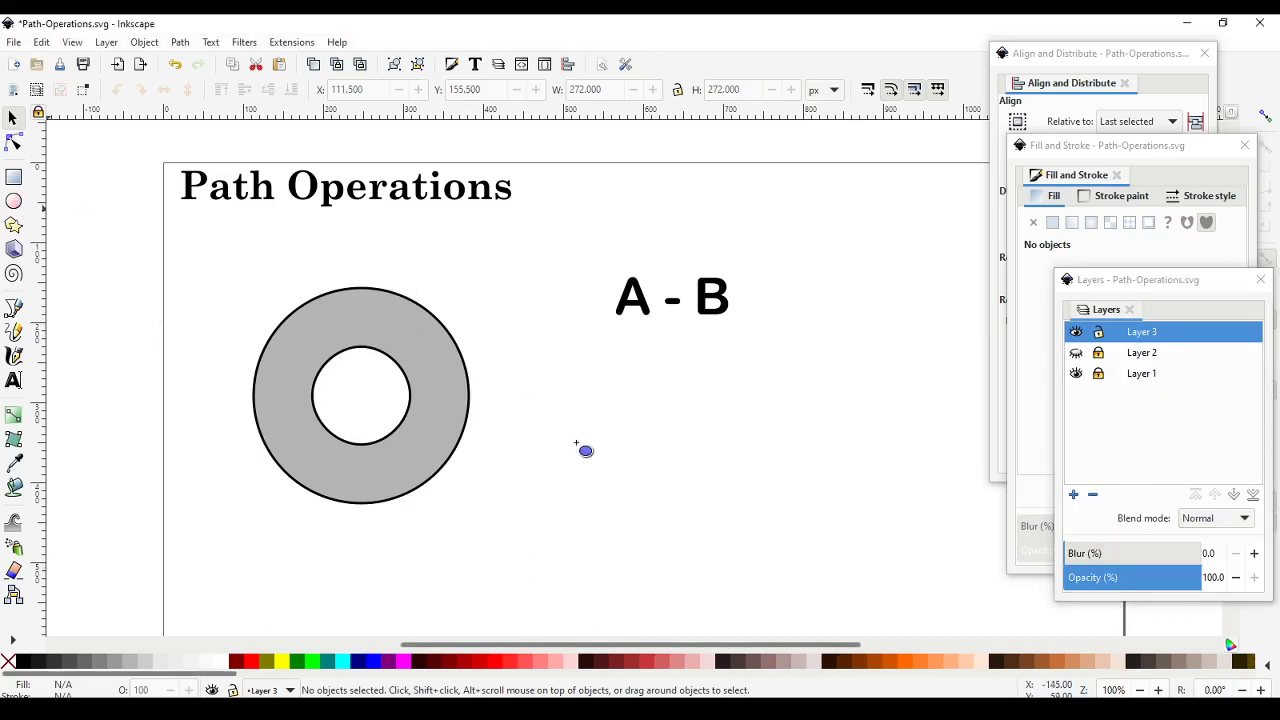
pyautogui.moveTo(538, 364)
pyautogui.mouseDown()
pyautogui.moveTo(622, 433)
pyautogui.moveTo(629, 457)
pyautogui.mouseUp()
pyautogui.click(720, 567)
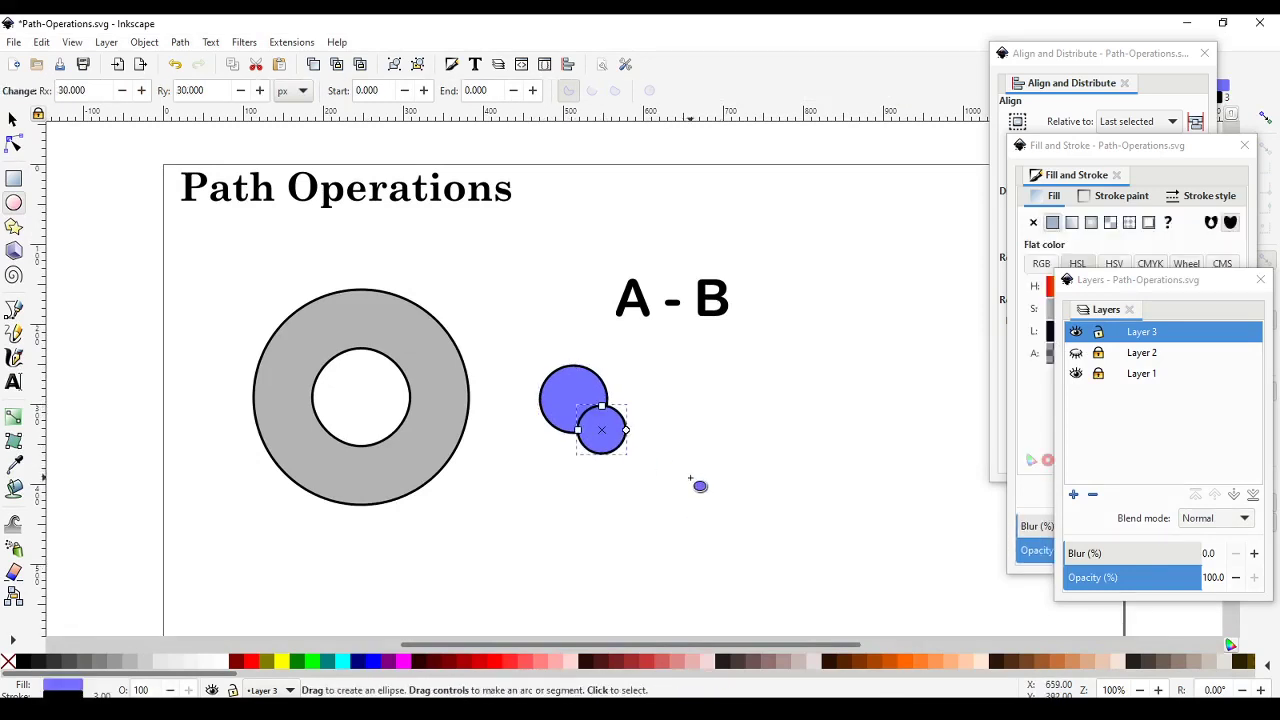
# Step: Combine the two small blue circles into one bite shape with Union
pyautogui.click(13, 120)
pyautogui.click(584, 398)
pyautogui.keyDown('shift'); pyautogui.click(605, 450); pyautogui.keyUp('shift')
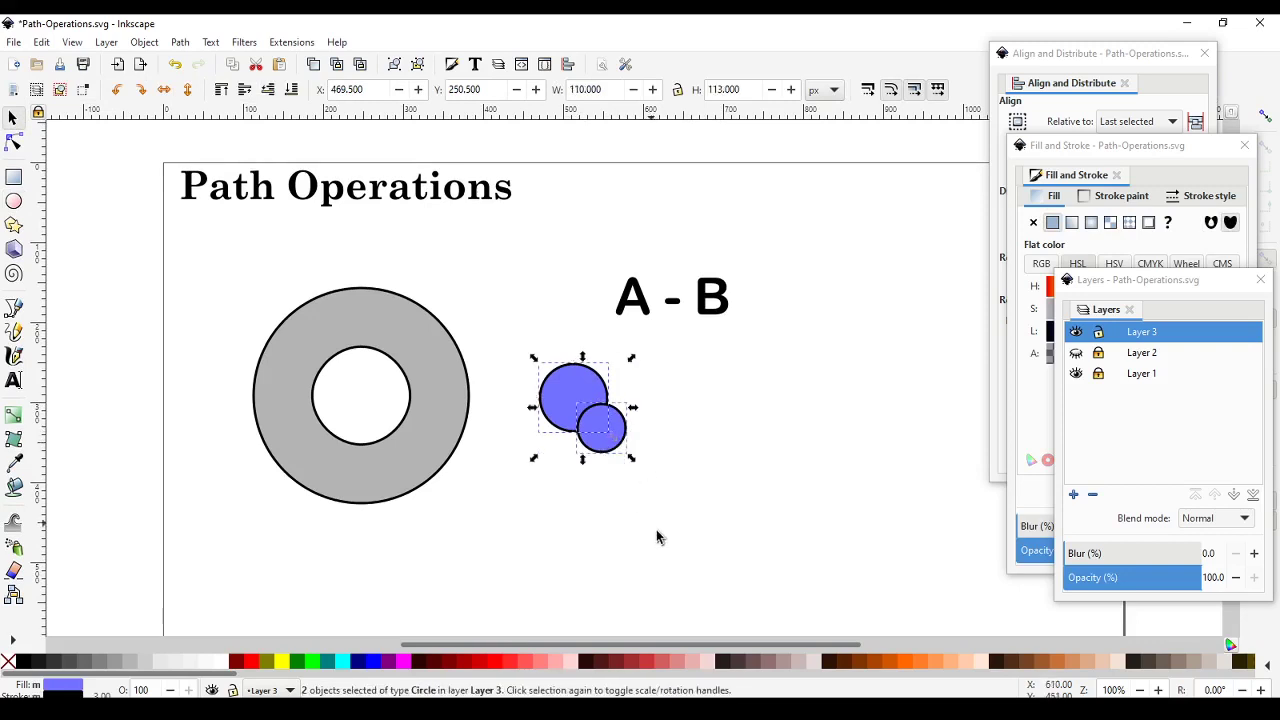
pyautogui.click(148, 45)
pyautogui.moveTo(175, 44)
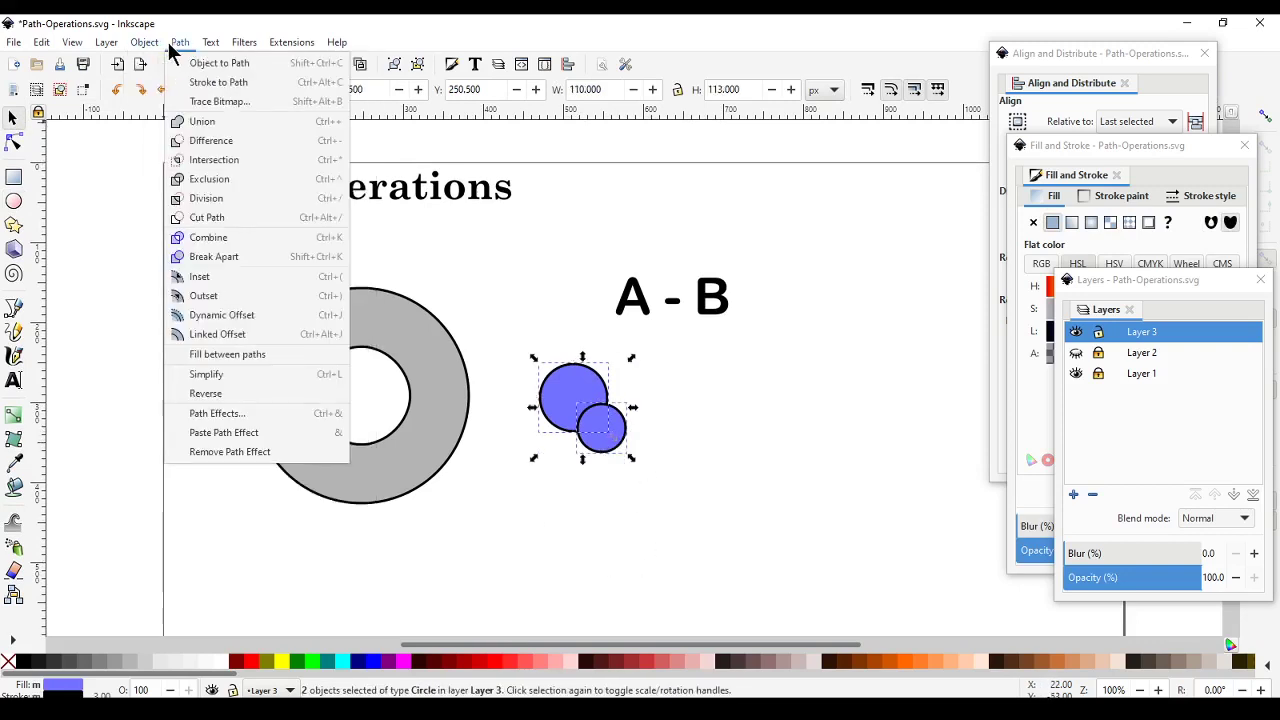
pyautogui.click(208, 122)
# Step: Position the blue bite shape over the ring's upper right edge, at about X 269.5, Y 121.5 px
pyautogui.moveTo(575, 421); pyautogui.dragTo(468, 290)
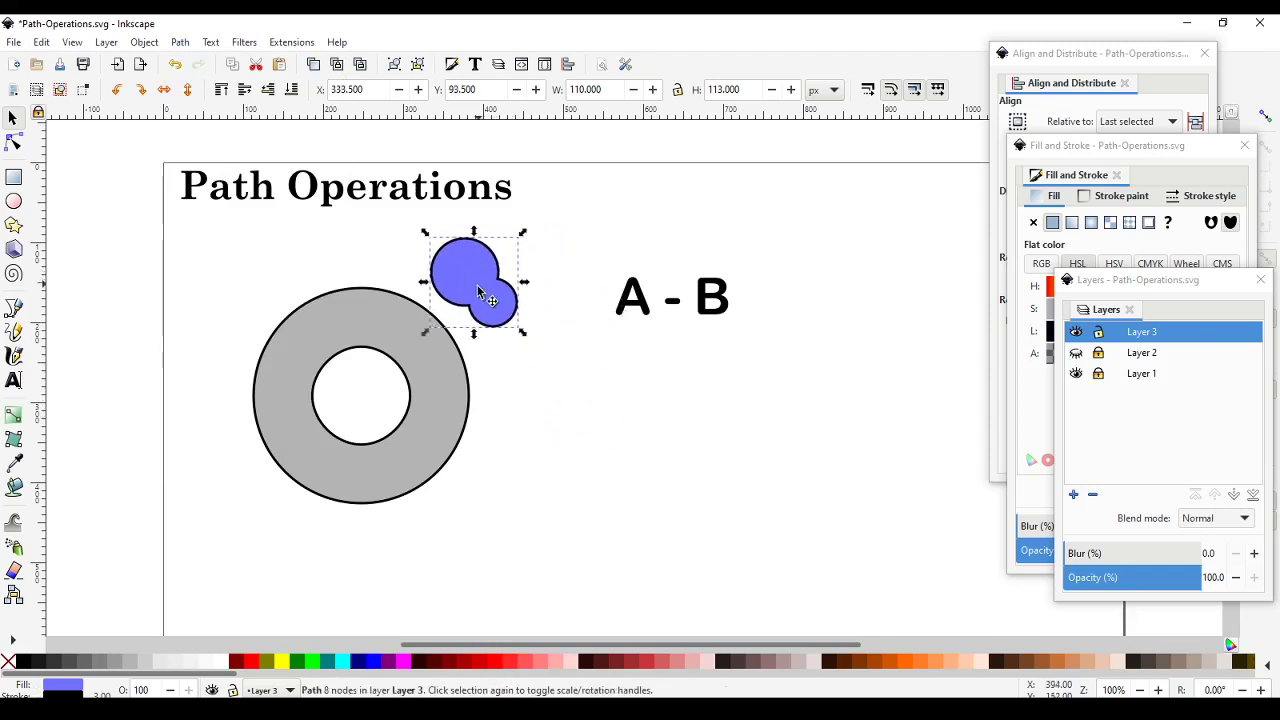
pyautogui.click(443, 423)
pyautogui.click(494, 289)
pyautogui.moveTo(484, 283); pyautogui.dragTo(439, 305)
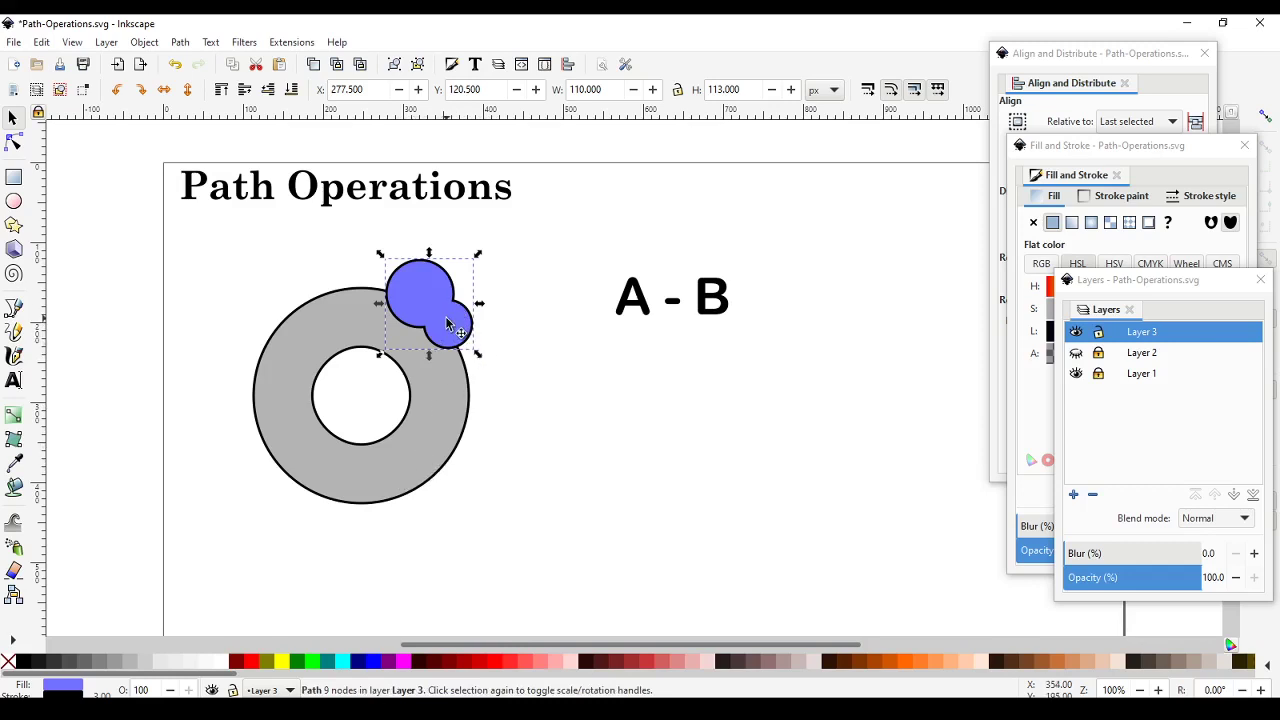
pyautogui.moveTo(442, 304); pyautogui.dragTo(446, 333)
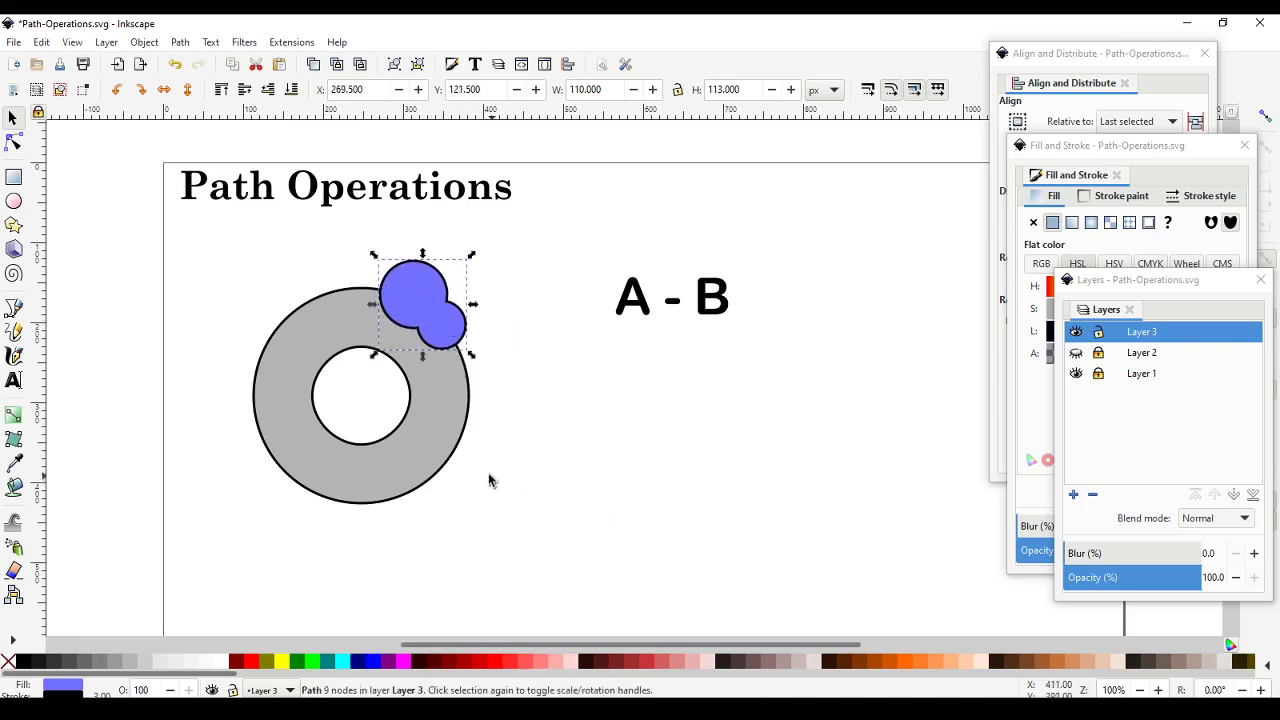
# Step: Subtract the blue bite shape from the gray ring with Difference
pyautogui.click(414, 463)
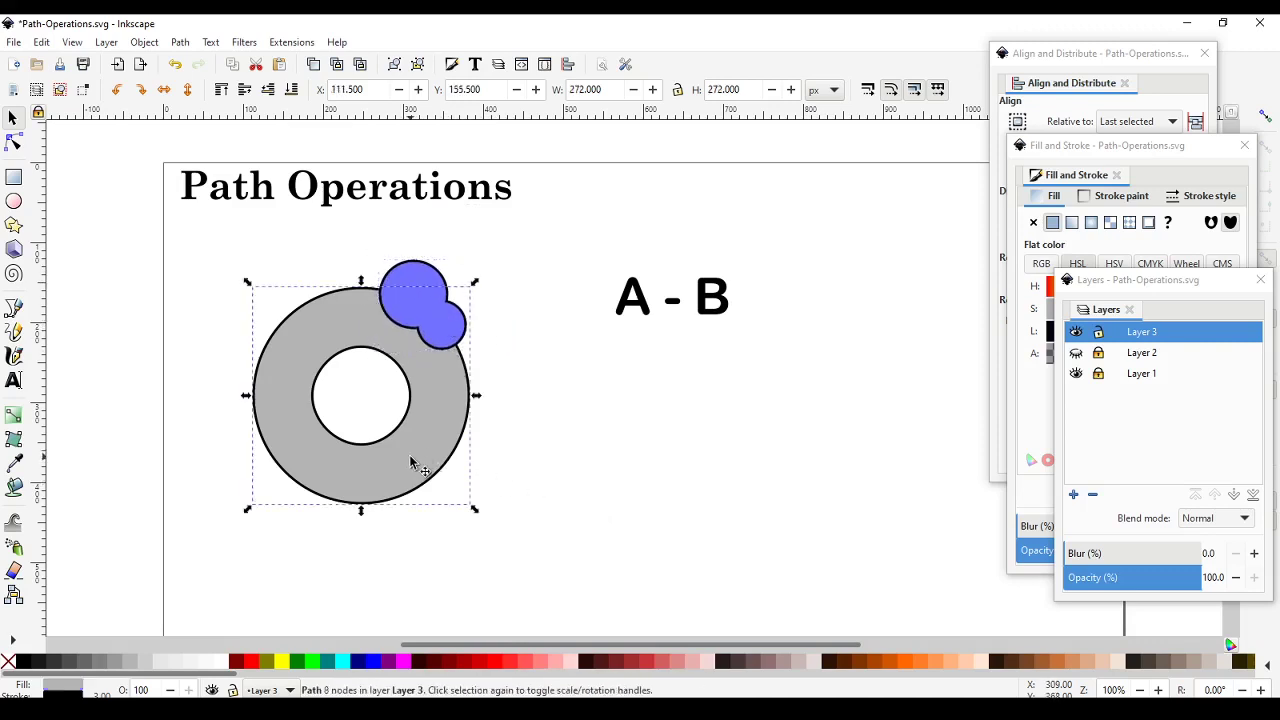
pyautogui.keyDown('shift'); pyautogui.click(433, 270); pyautogui.keyUp('shift')
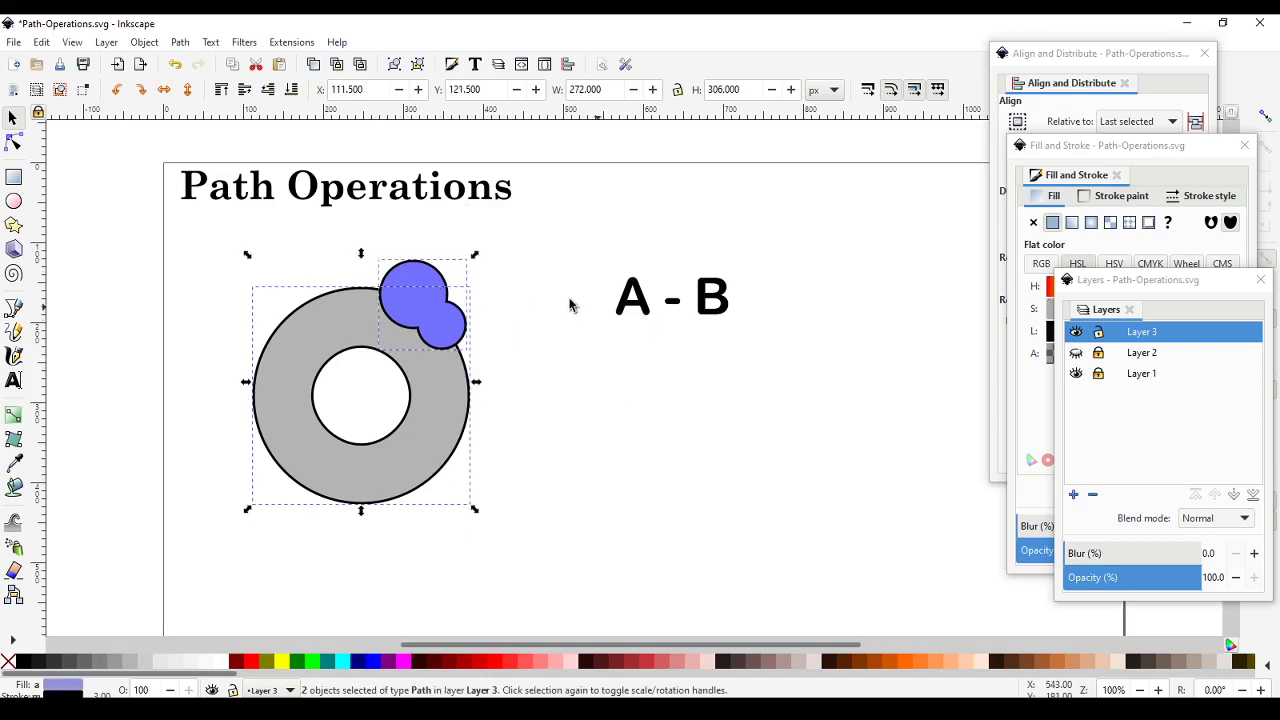
pyautogui.click(187, 42)
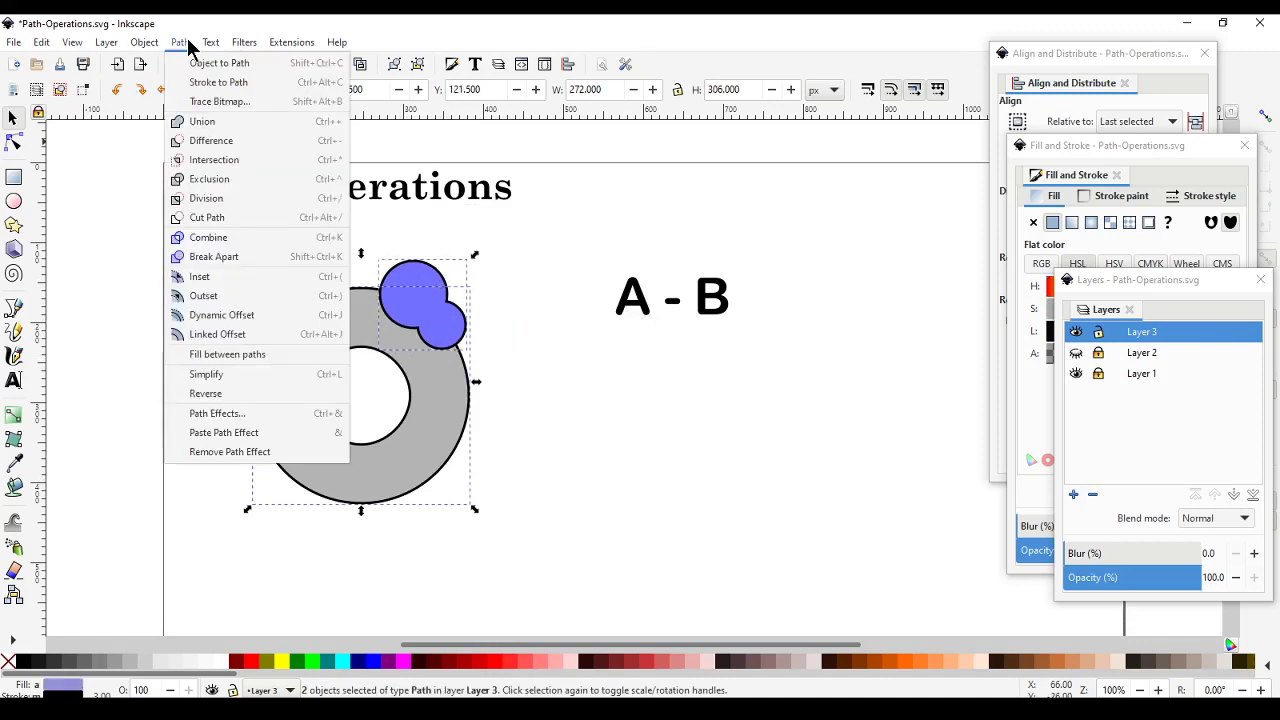
pyautogui.click(209, 150)
# Step: Look at the bitten ring's nodes, move the ring to about X 112.5, Y 148.5 px, and deselect it
pyautogui.moveTo(433, 445)
pyautogui.mouseDown()
pyautogui.moveTo(466, 409)
pyautogui.moveTo(416, 437)
pyautogui.mouseUp()
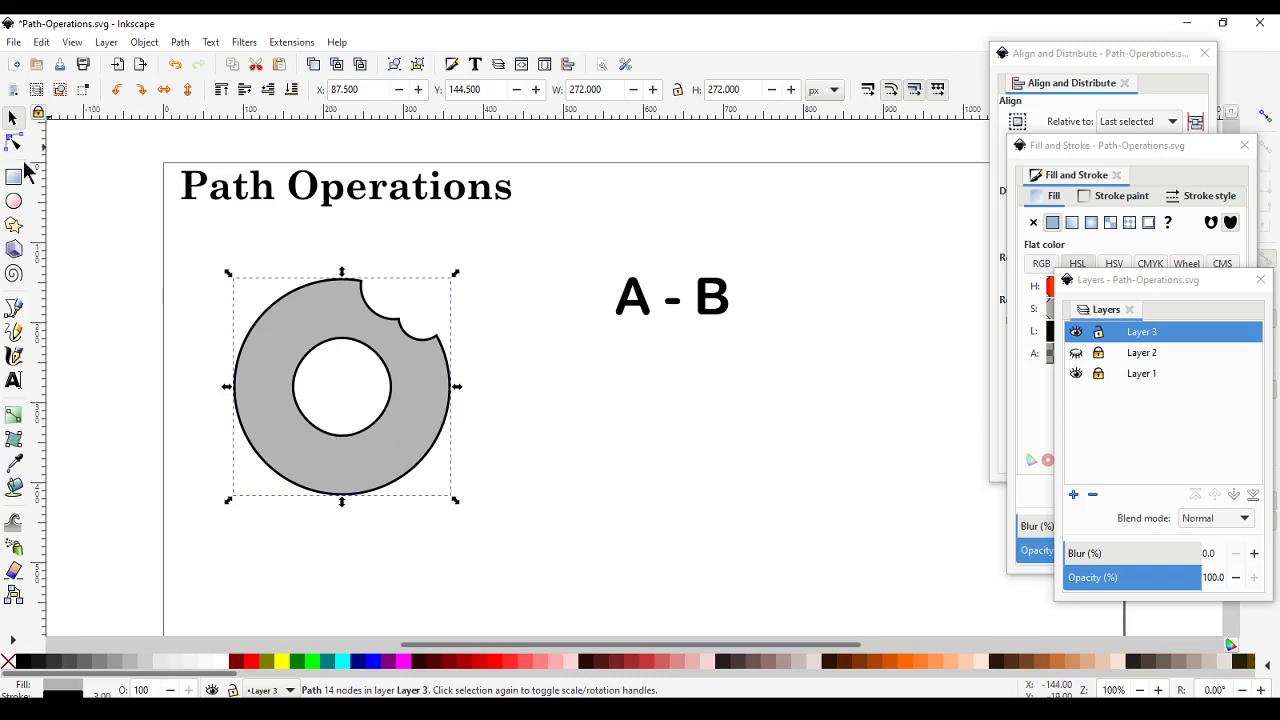
pyautogui.click(13, 143)
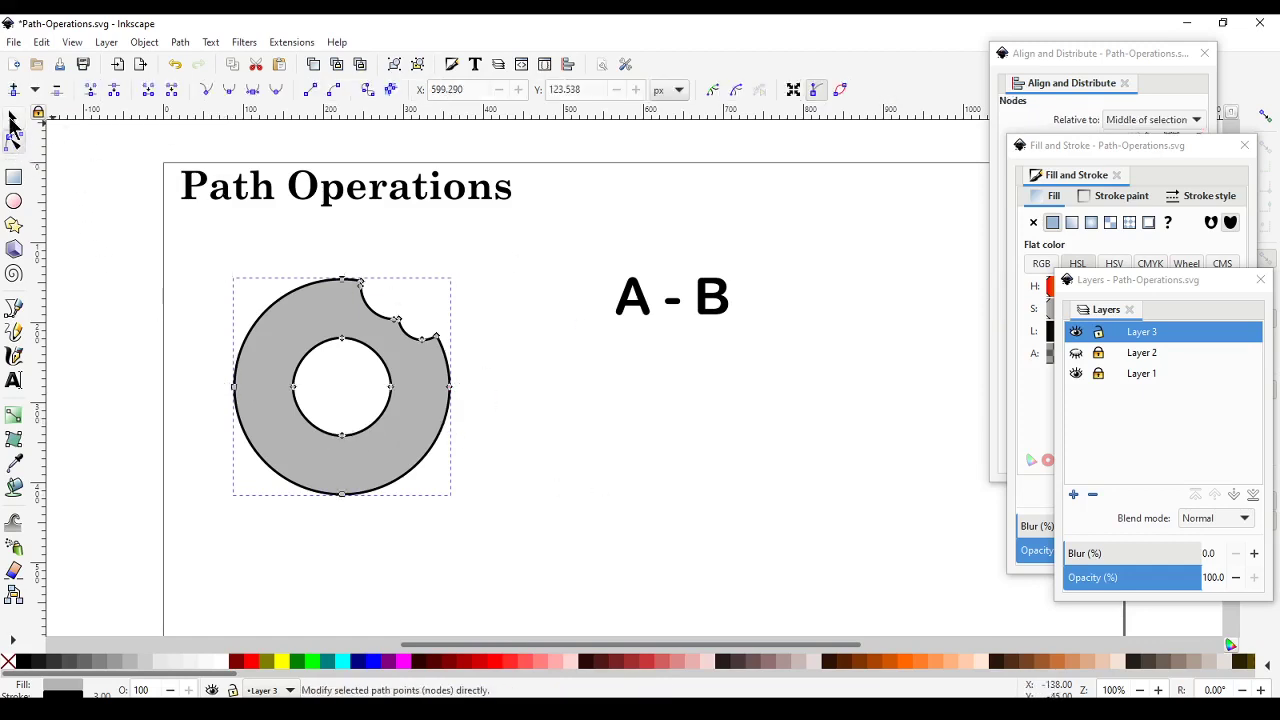
pyautogui.click(12, 120)
pyautogui.moveTo(406, 423); pyautogui.dragTo(425, 424)
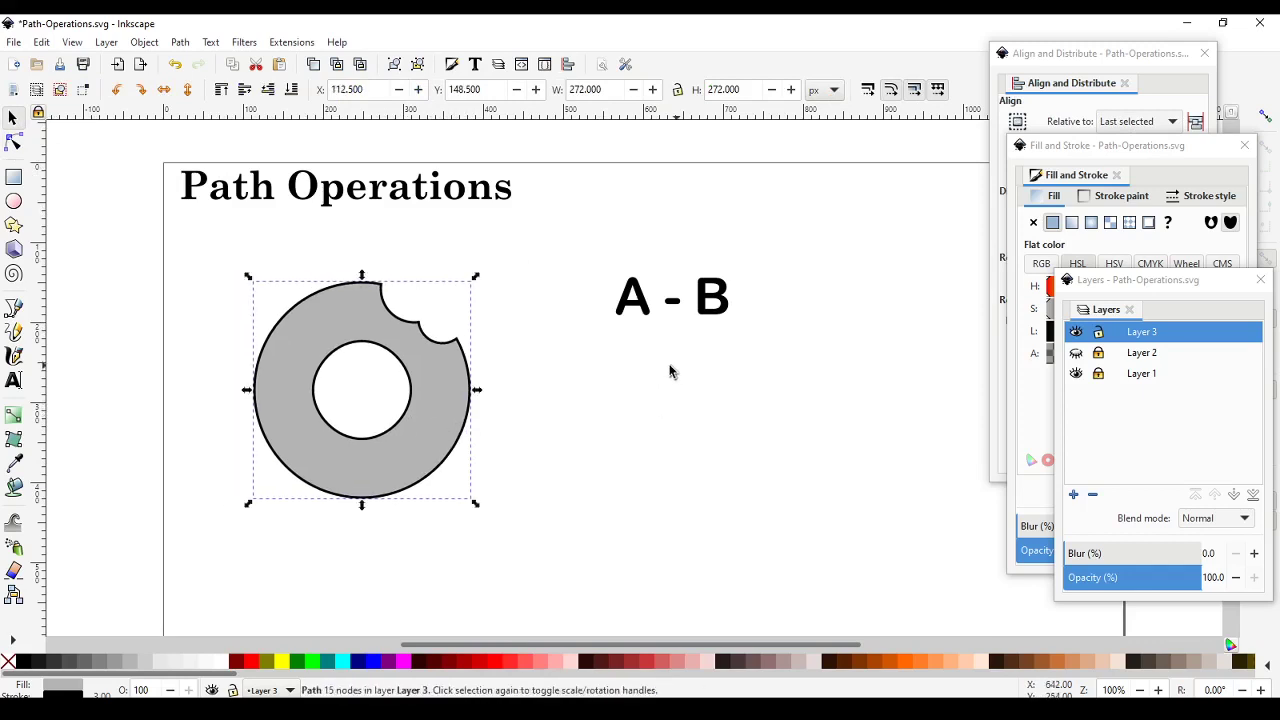
pyautogui.click(607, 412)
pyautogui.click(180, 42)
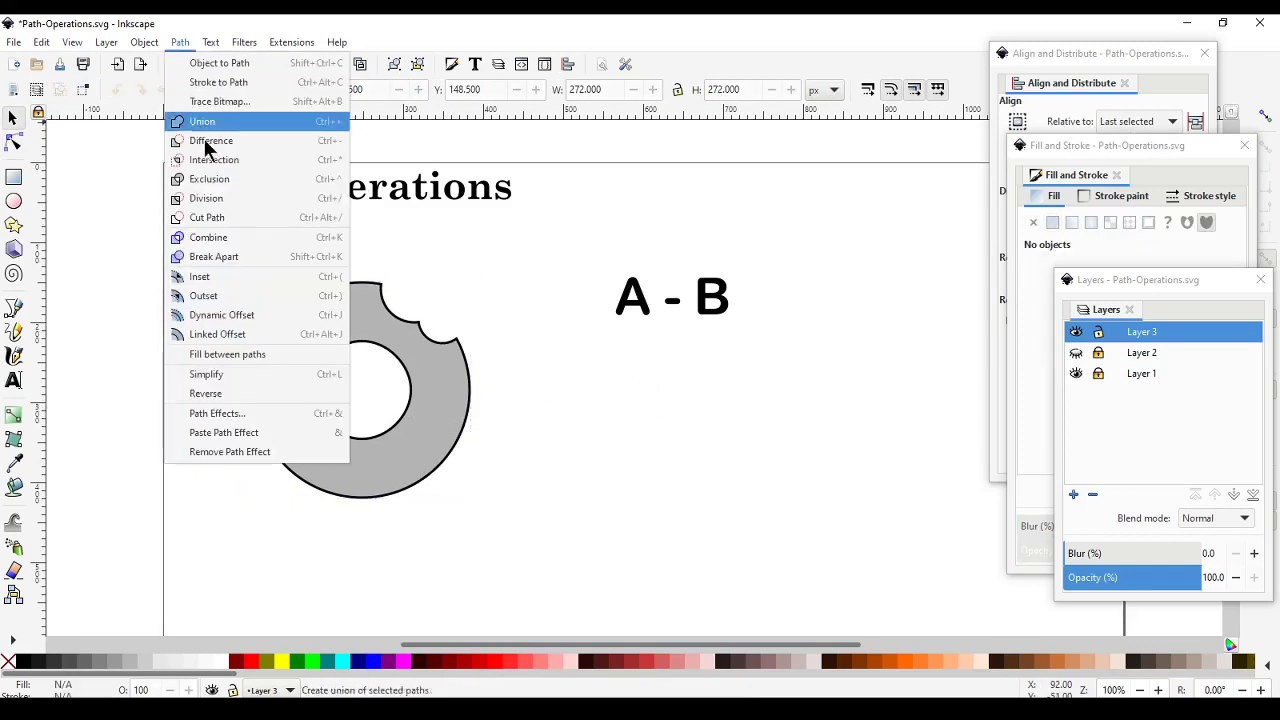
pyautogui.click(590, 435)
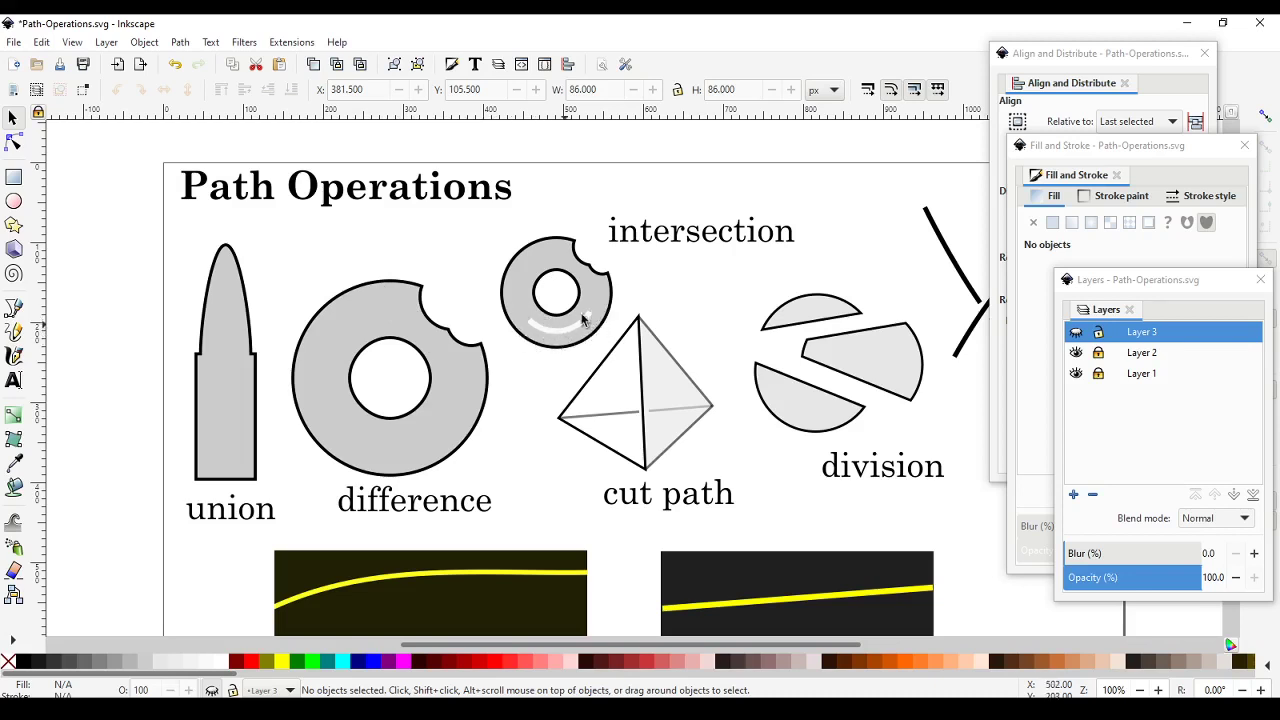
# Step: Hide Layer 2, show Layer 3, and move the bitten ring to about X 108.5, Y 111.5 px
pyautogui.click(1076, 354)
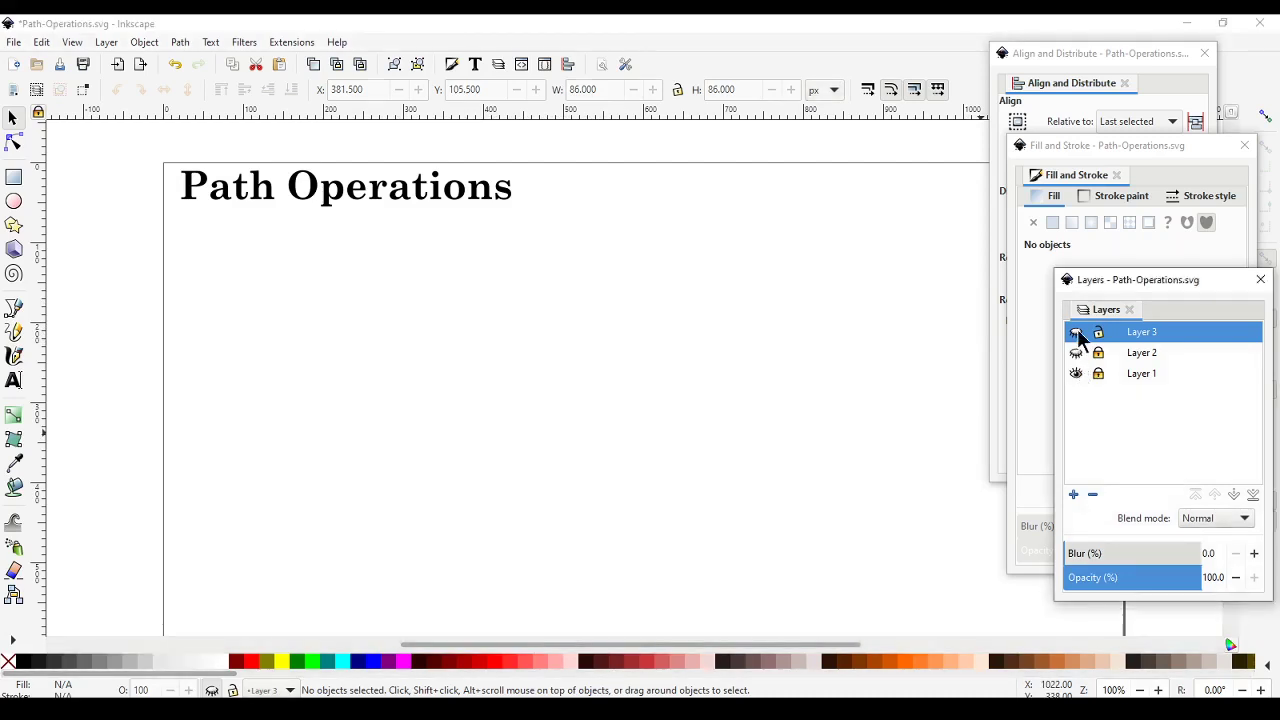
pyautogui.click(1076, 333)
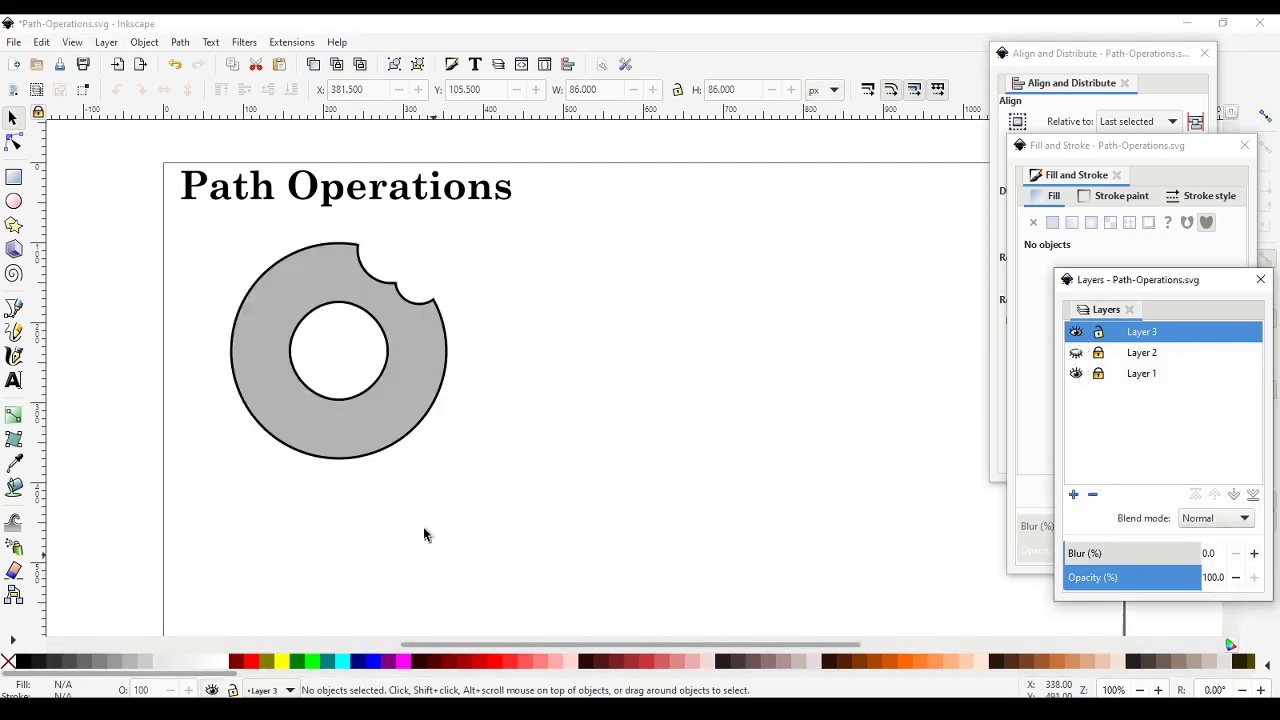
pyautogui.click(396, 402)
pyautogui.moveTo(396, 402); pyautogui.dragTo(412, 425)
# Step: Duplicate the bitten ring, move the copy aside, and undo that move so the copy lies exactly over the original
pyautogui.press('ctrl')
pyautogui.hotkey('ctrl', 'd')
pyautogui.moveTo(414, 414); pyautogui.dragTo(507, 457)
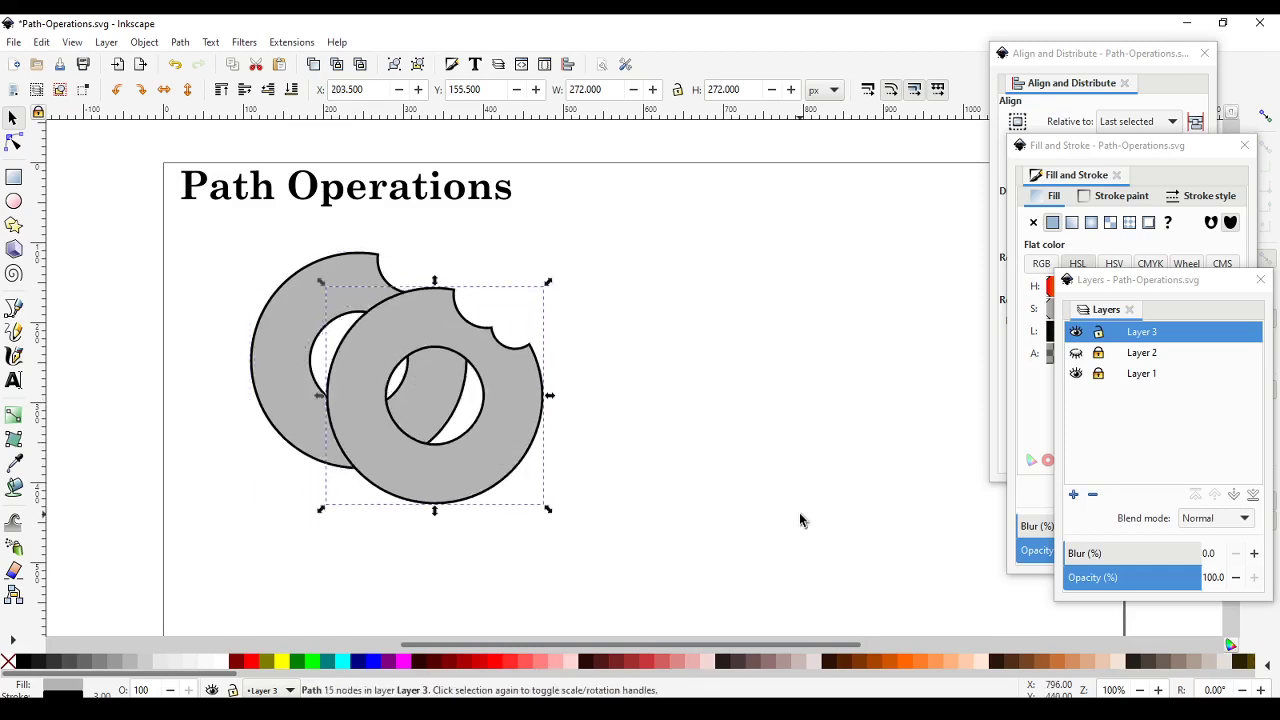
pyautogui.press('ctrl')
pyautogui.hotkey('ctrl', 'z')
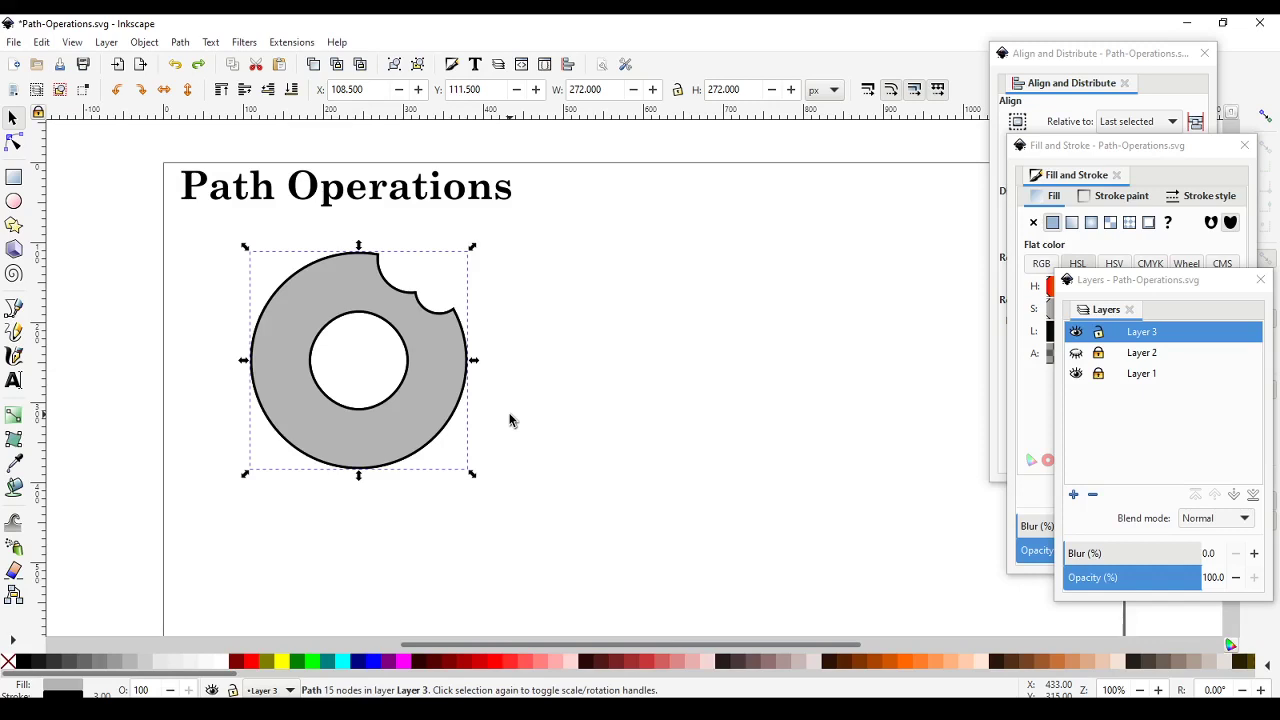
# Step: Apply Dynamic Offset to the ring copy, try an outset, and inset it to a narrow band midway between the ring's edges
pyautogui.click(180, 42)
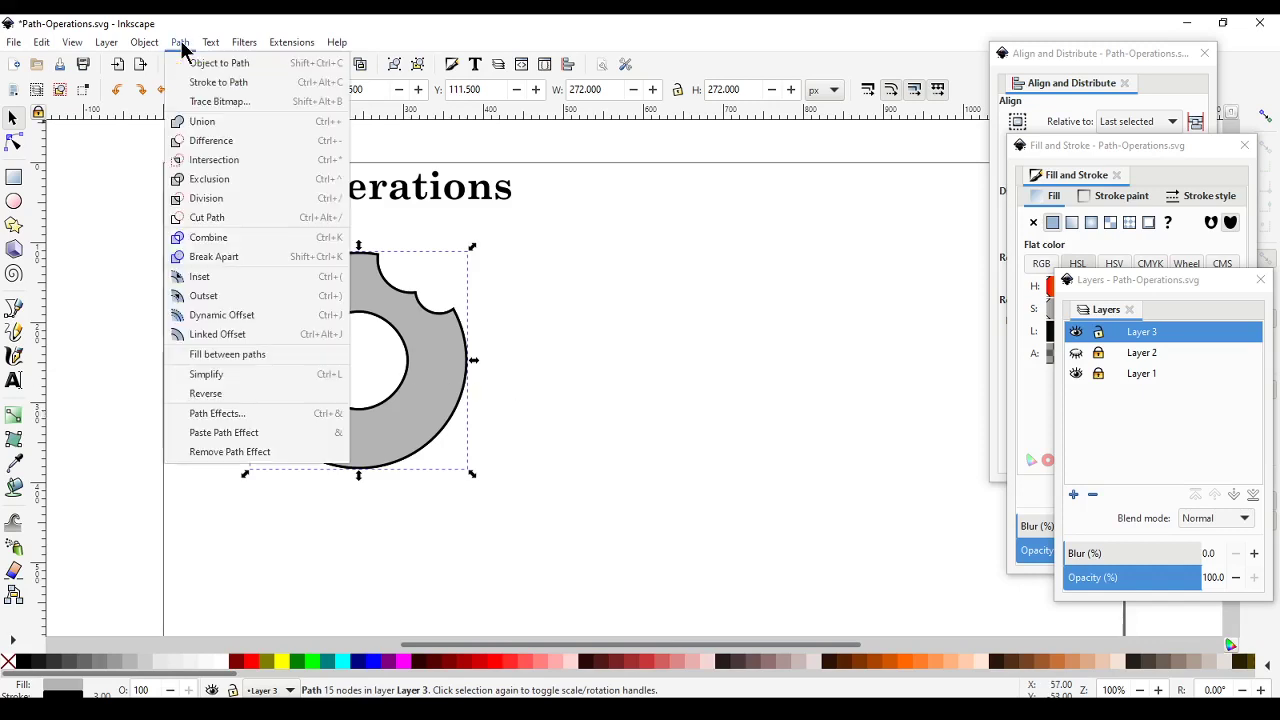
pyautogui.click(226, 315)
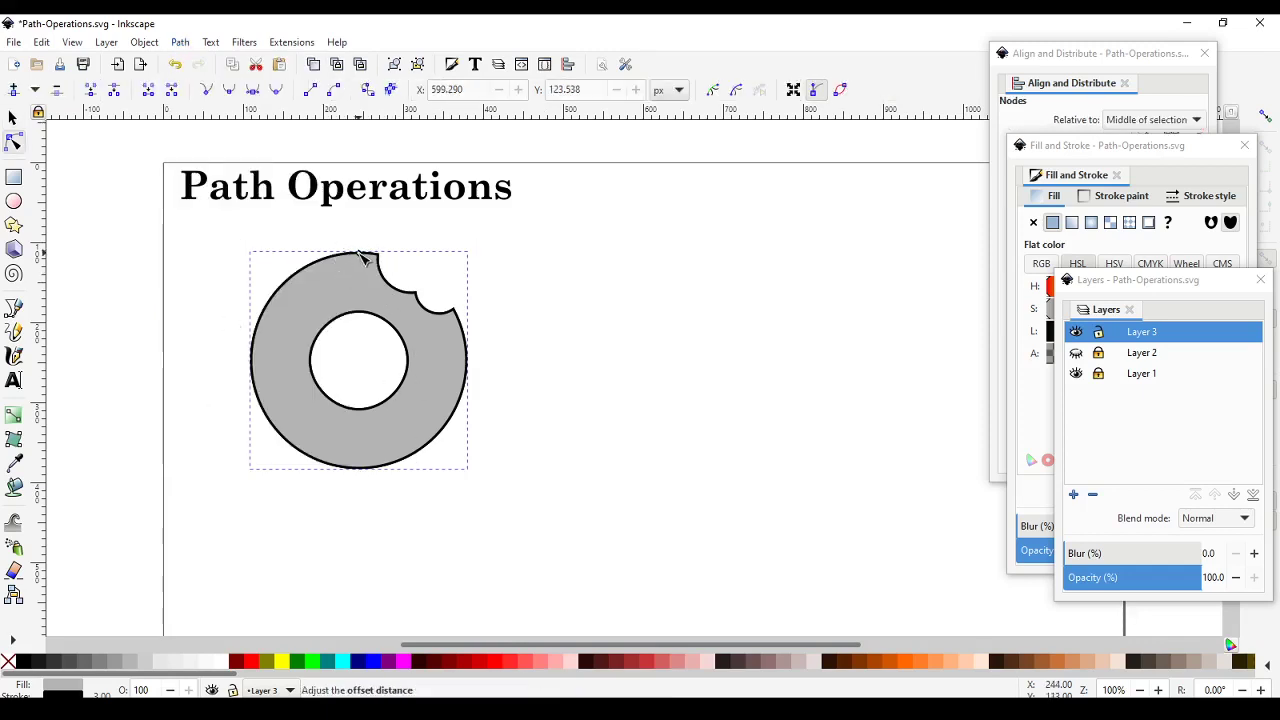
pyautogui.moveTo(366, 259); pyautogui.dragTo(370, 234)
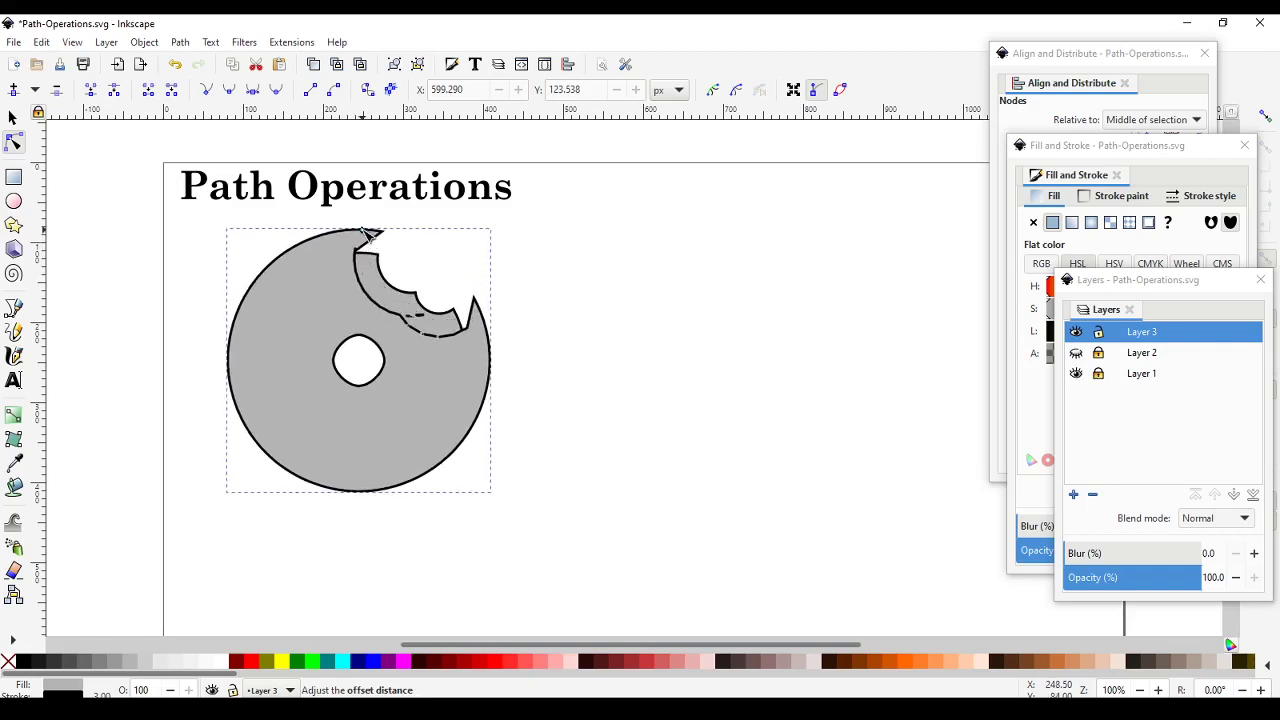
pyautogui.moveTo(369, 233); pyautogui.dragTo(364, 259)
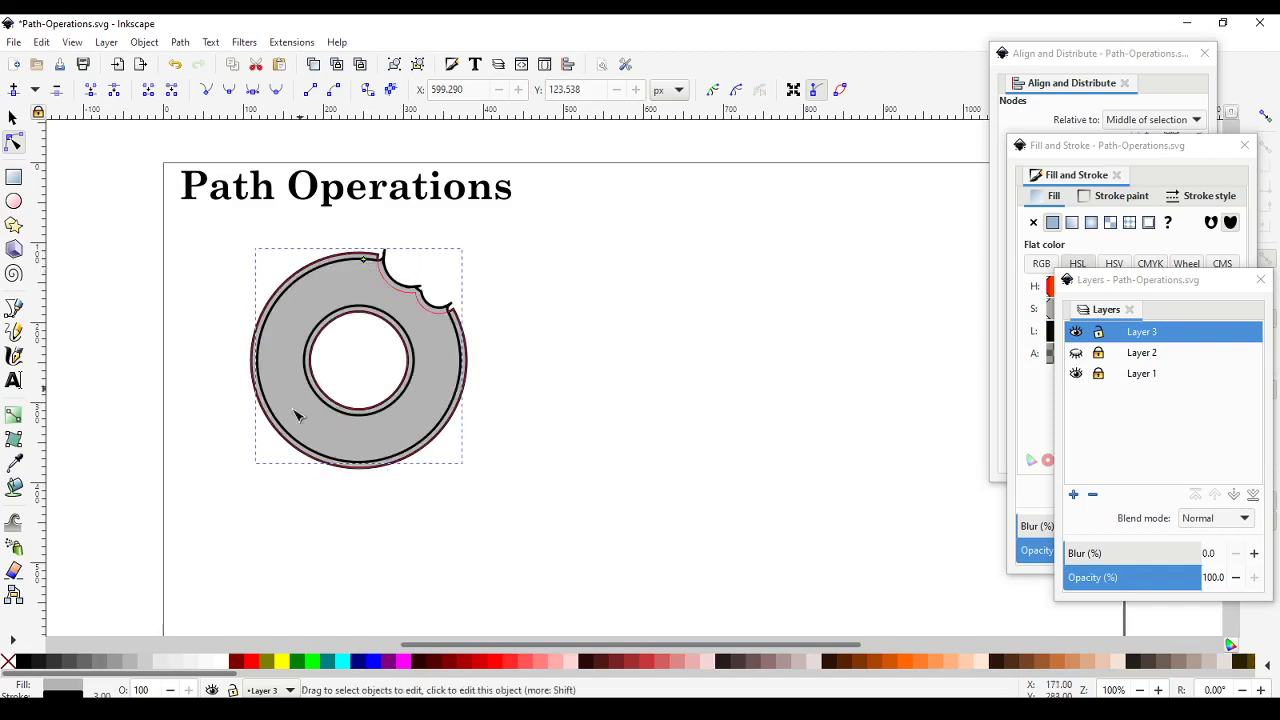
pyautogui.moveTo(369, 262); pyautogui.dragTo(368, 289)
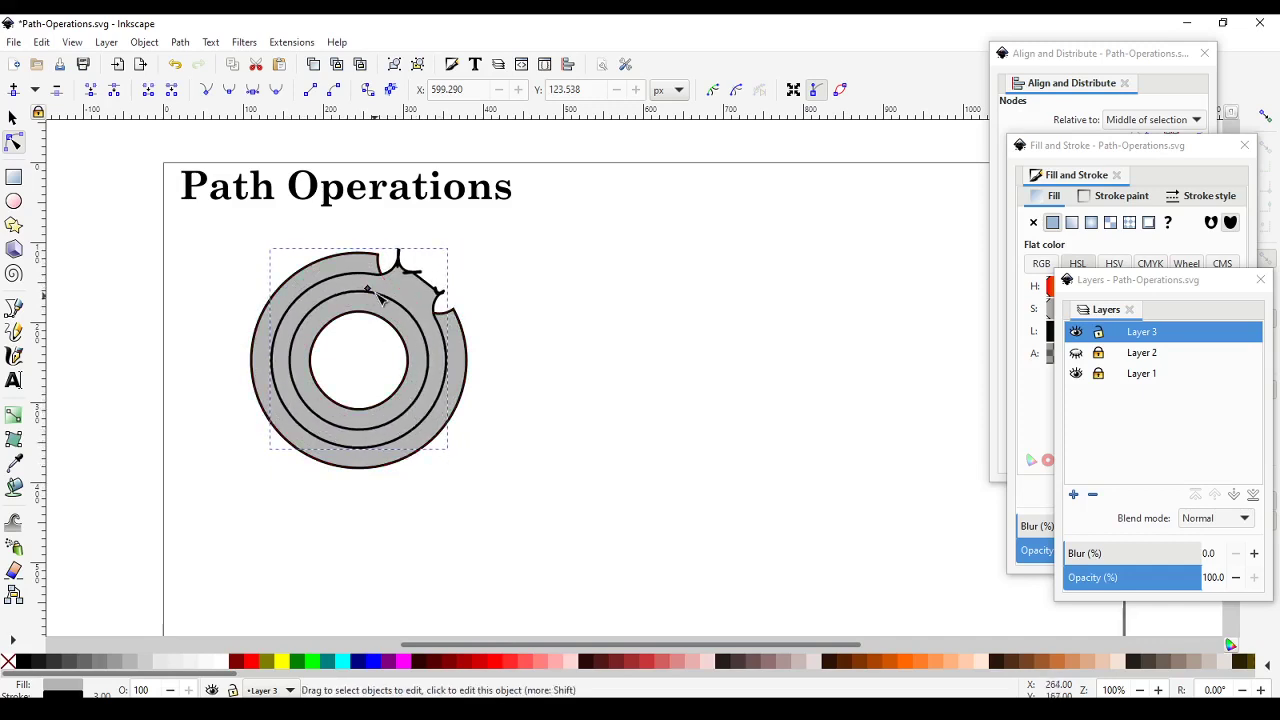
pyautogui.moveTo(371, 292); pyautogui.dragTo(366, 293)
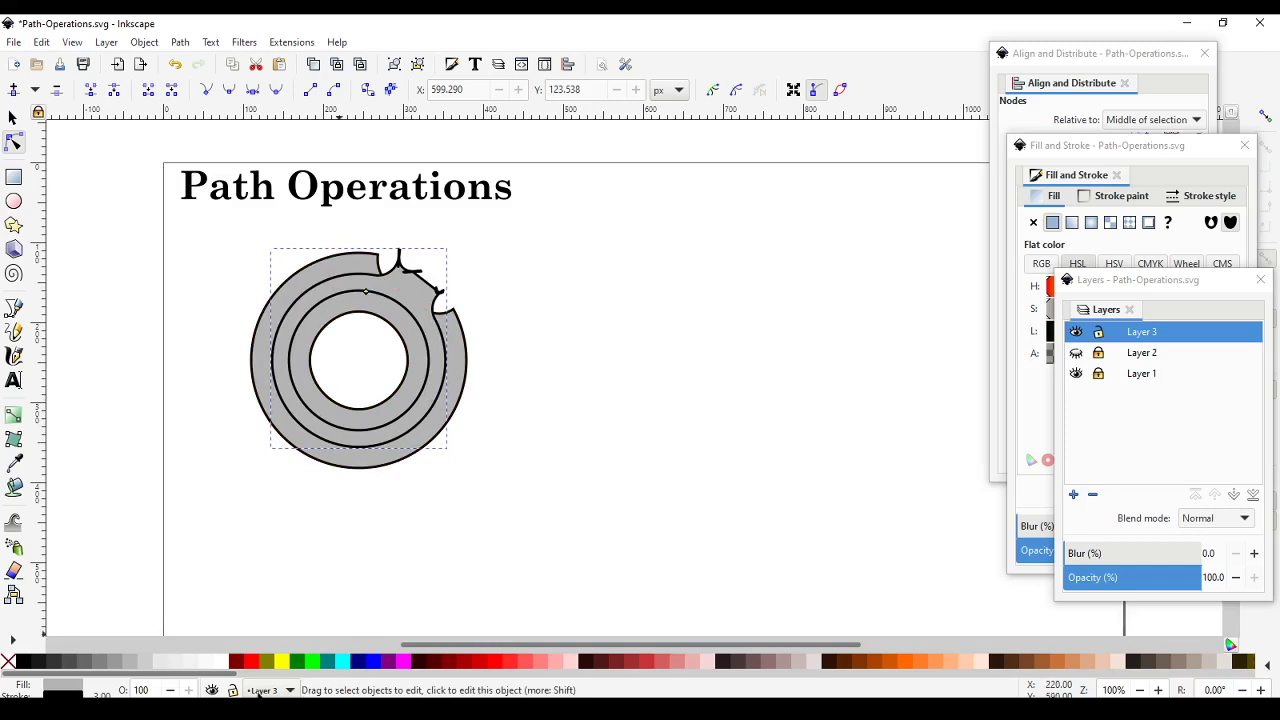
# Step: Inset the offset ring copy by about 7.8 pt and style the band with a light gray fill and no stroke
pyautogui.click(225, 664)
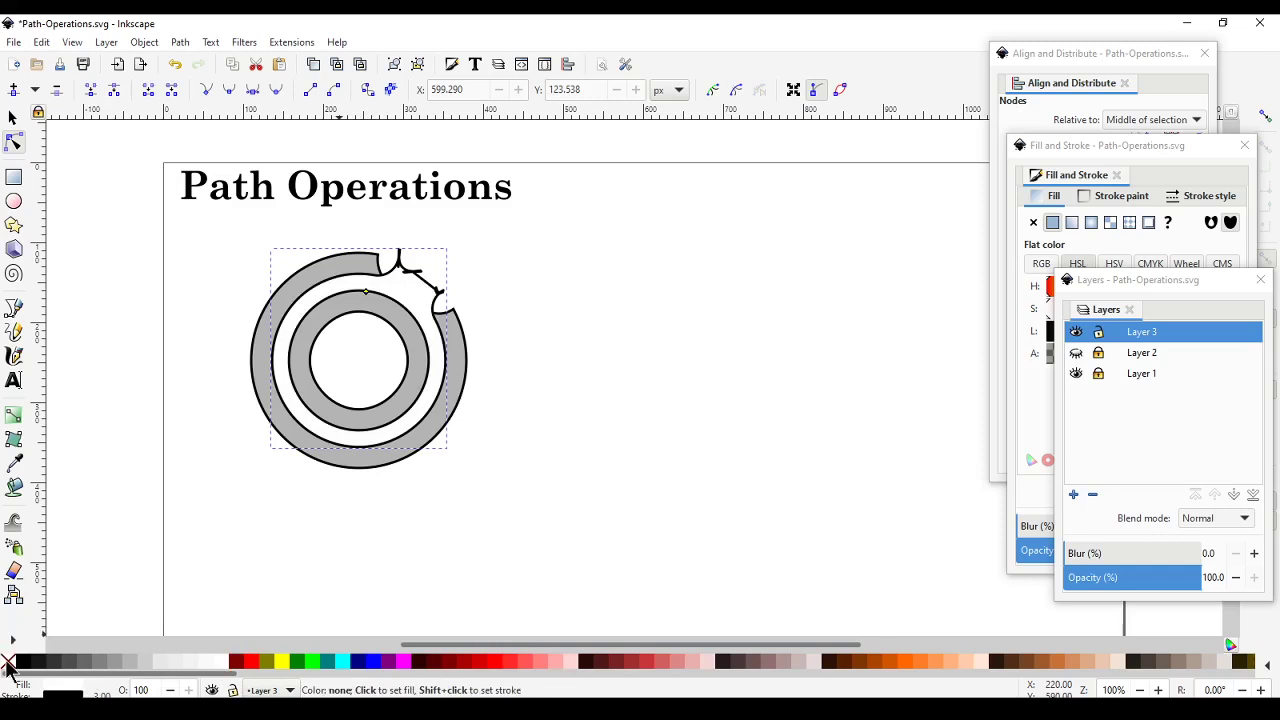
pyautogui.keyDown('shift'); pyautogui.click(6, 667); pyautogui.keyUp('shift')
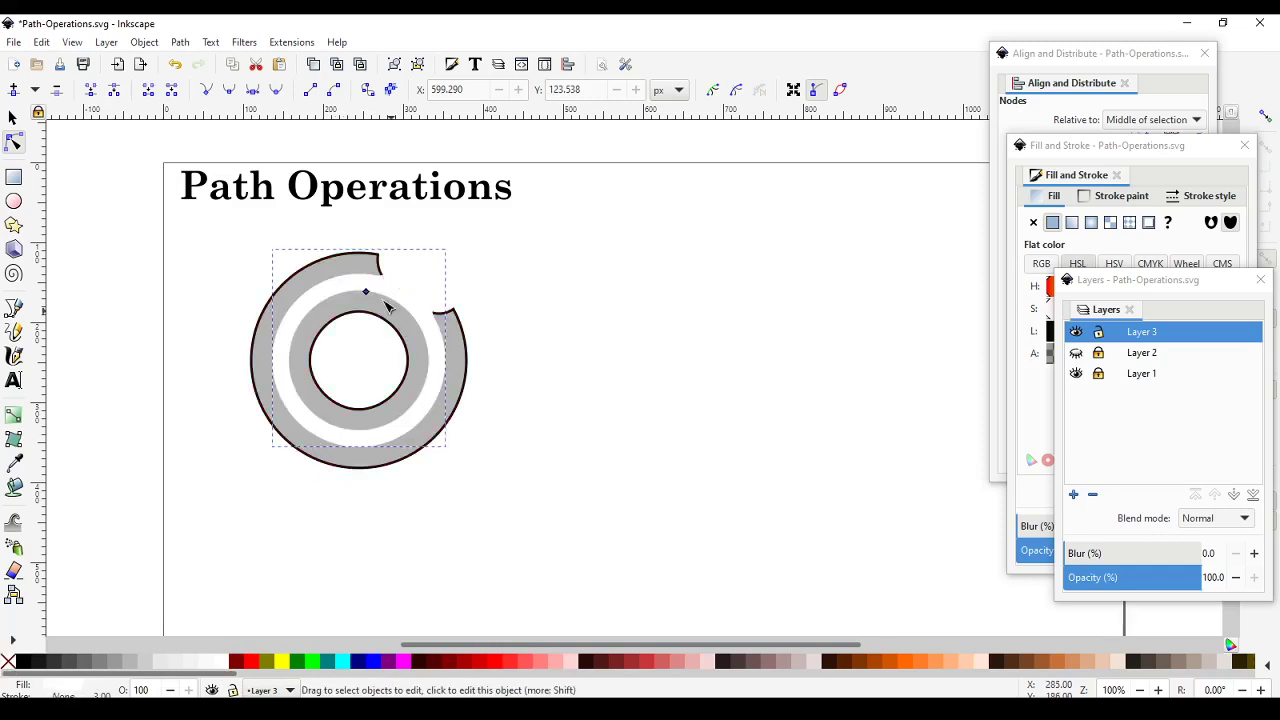
pyautogui.moveTo(368, 293); pyautogui.dragTo(364, 288)
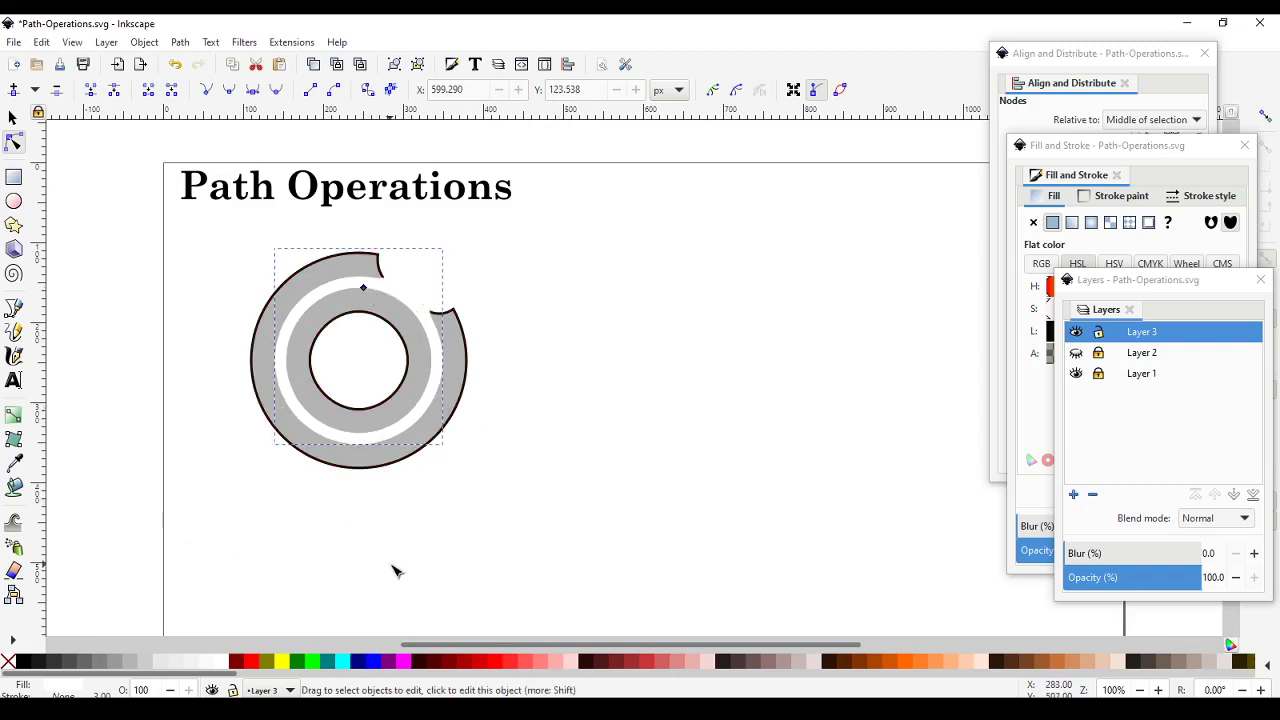
pyautogui.click(165, 668)
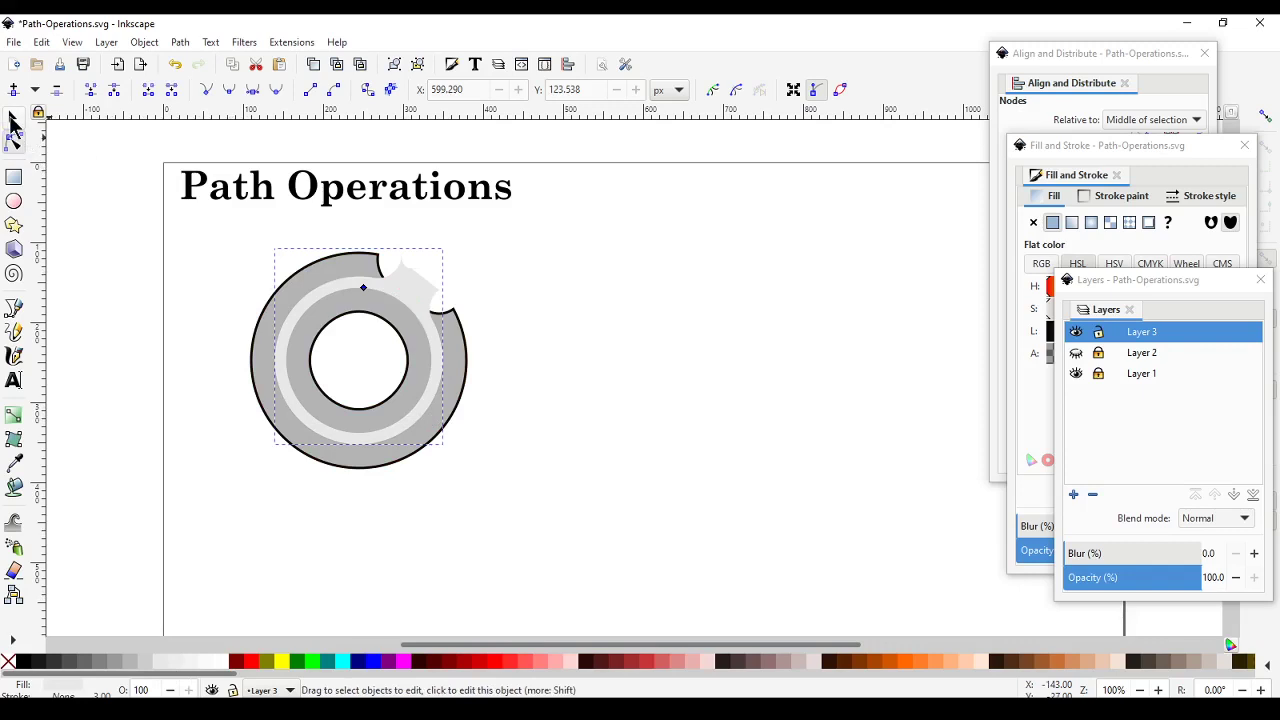
# Step: Try shifting the light gray band slightly downward within the ring, return it to Y 107.627 px, and deselect it
pyautogui.click(13, 120)
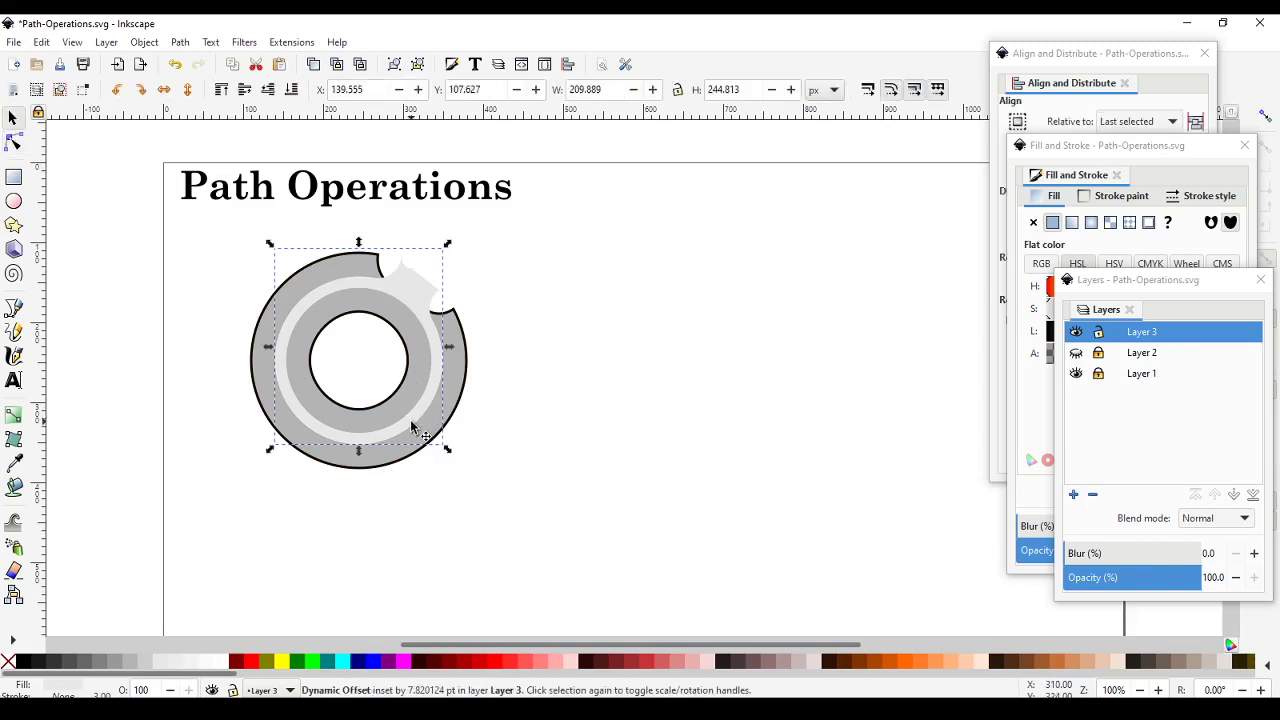
pyautogui.moveTo(411, 428)
pyautogui.mouseDown()
pyautogui.moveTo(357, 477)
pyautogui.moveTo(391, 494)
pyautogui.moveTo(422, 443)
pyautogui.moveTo(383, 471)
pyautogui.moveTo(414, 434)
pyautogui.mouseUp()
pyautogui.hotkey('ctrl', 'j')
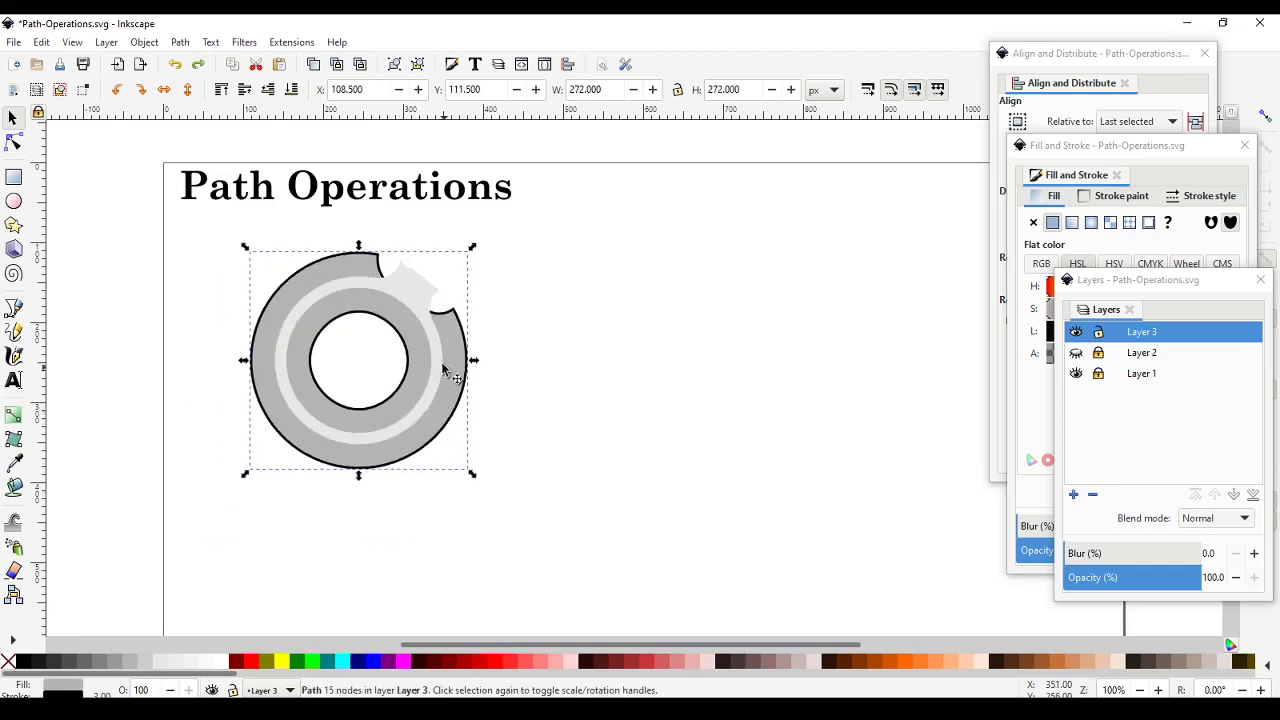
pyautogui.keyDown('alt'); pyautogui.click(432, 396); pyautogui.keyUp('alt')
pyautogui.moveTo(416, 418)
pyautogui.mouseDown()
pyautogui.moveTo(380, 471)
pyautogui.moveTo(420, 391)
pyautogui.moveTo(430, 427)
pyautogui.moveTo(391, 443)
pyautogui.moveTo(434, 431)
pyautogui.moveTo(414, 424)
pyautogui.mouseUp()
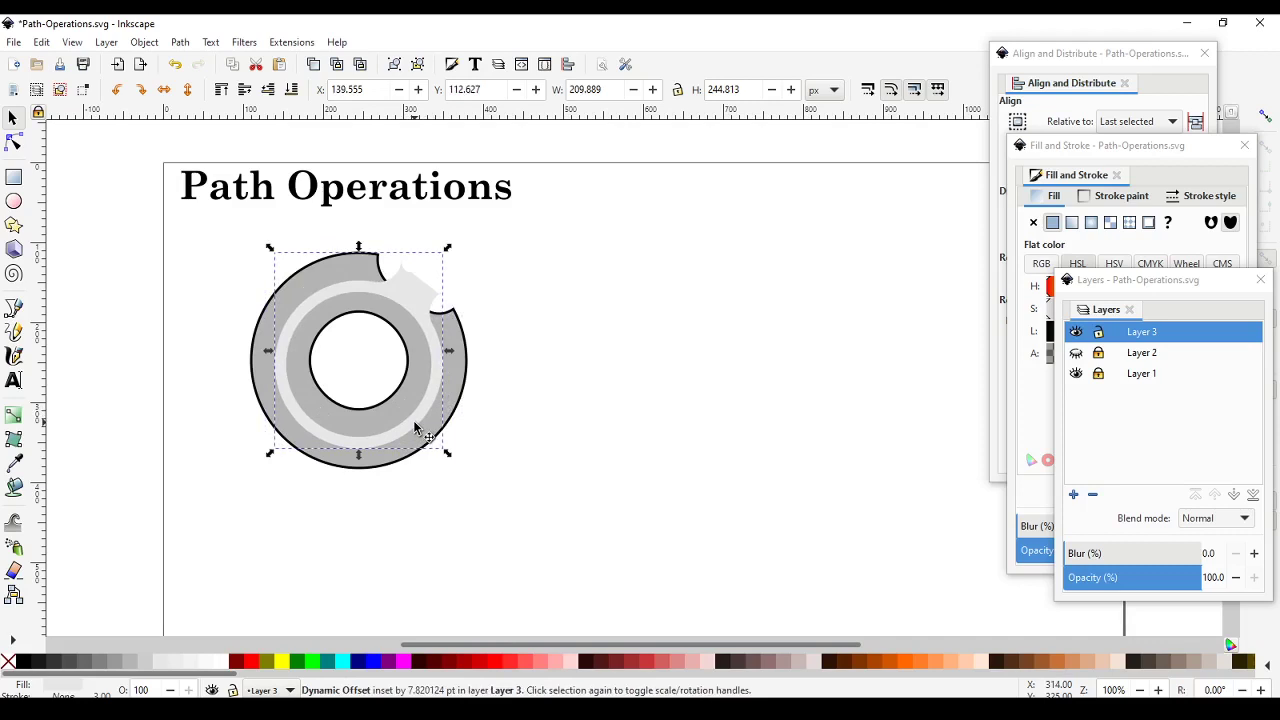
pyautogui.press('Up')
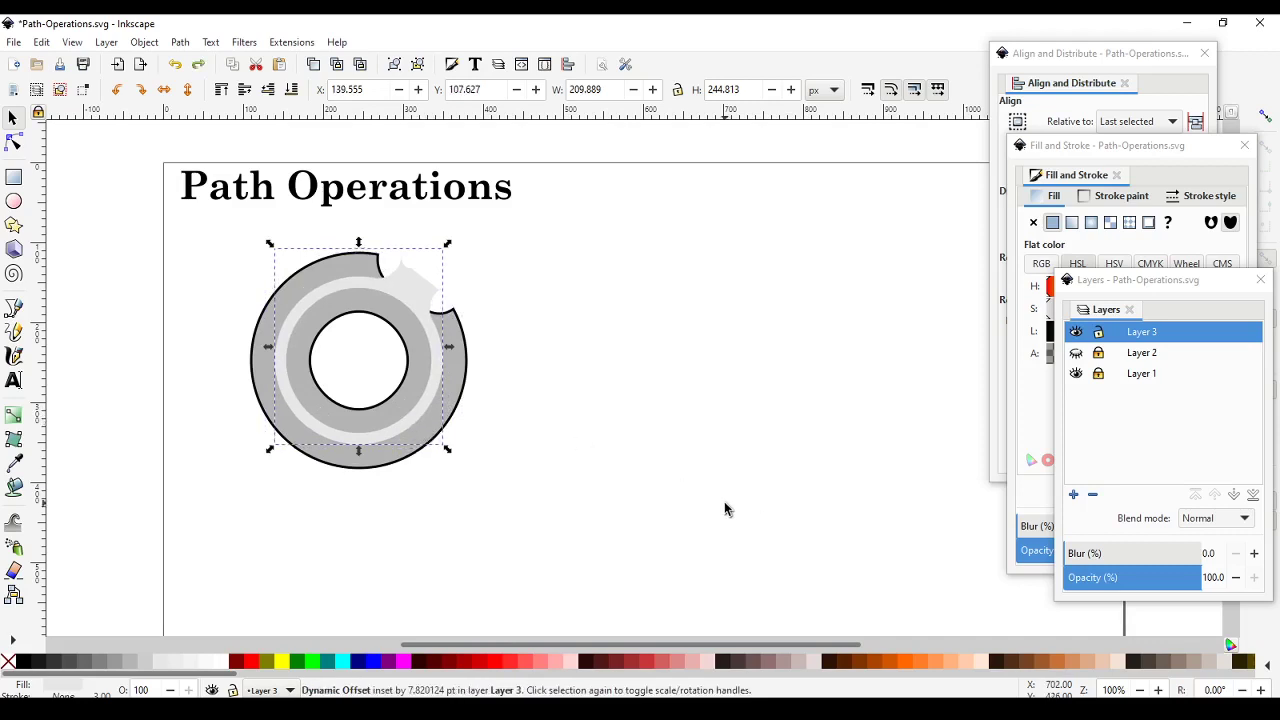
pyautogui.click(508, 503)
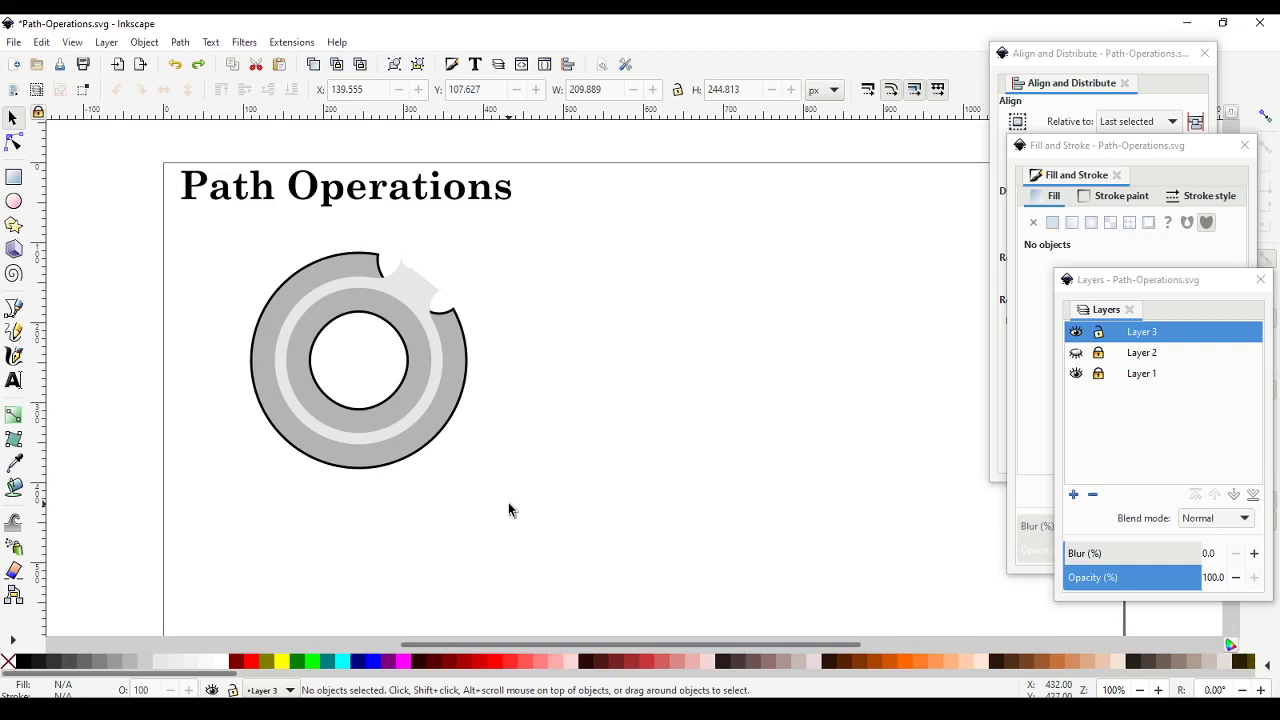
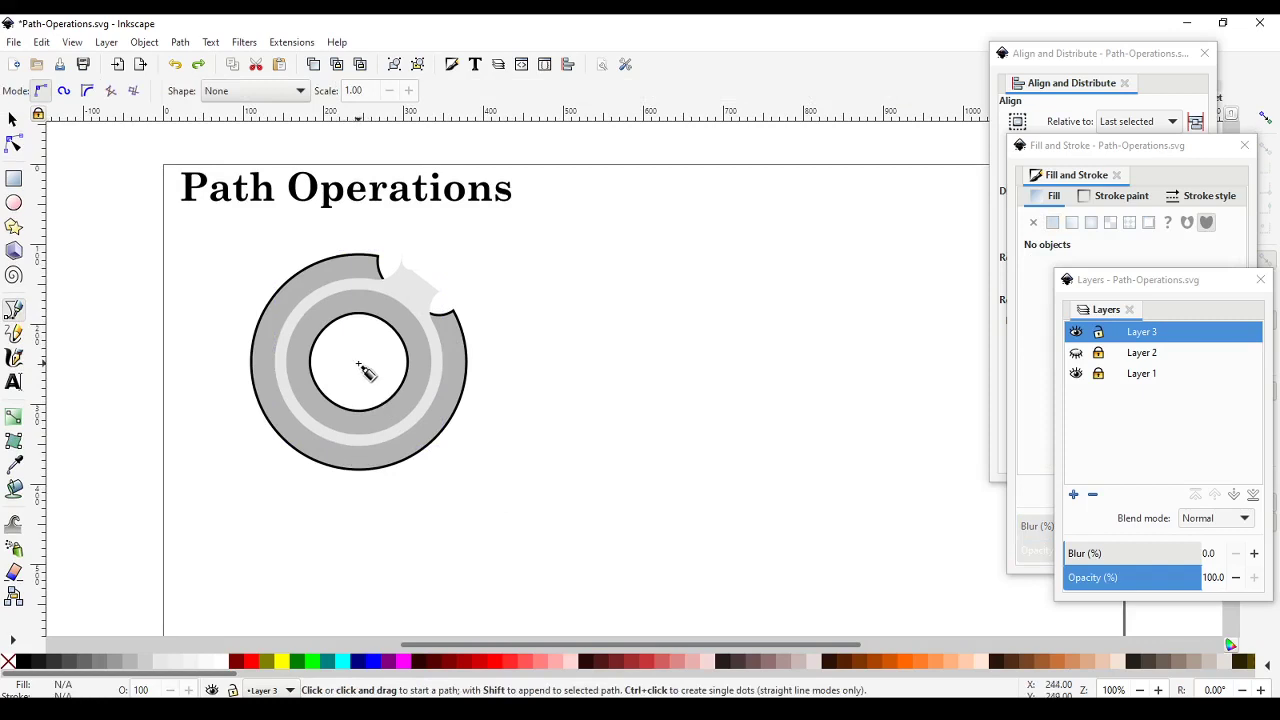
# Step: Draw a closed four-sided path about 292 by 205 px from the ring's centre to below it, with a black stroke and no fill
pyautogui.click(358, 364)
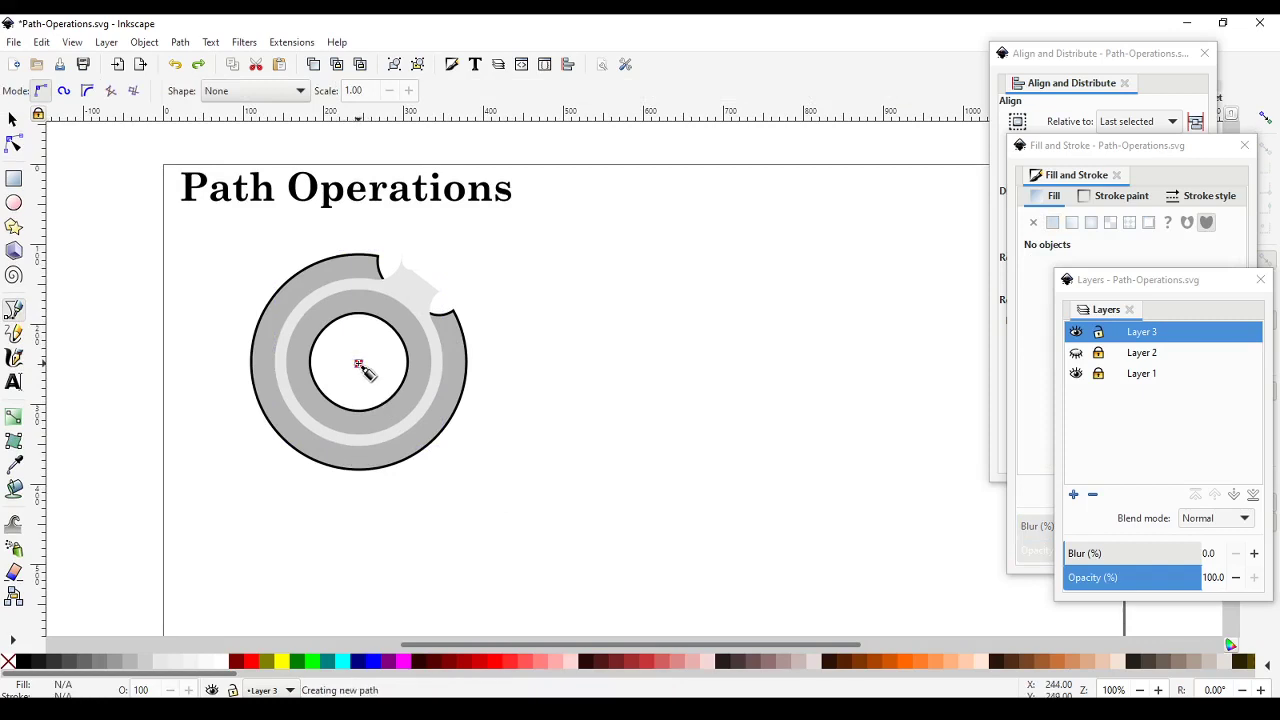
pyautogui.click(238, 489)
pyautogui.click(369, 522)
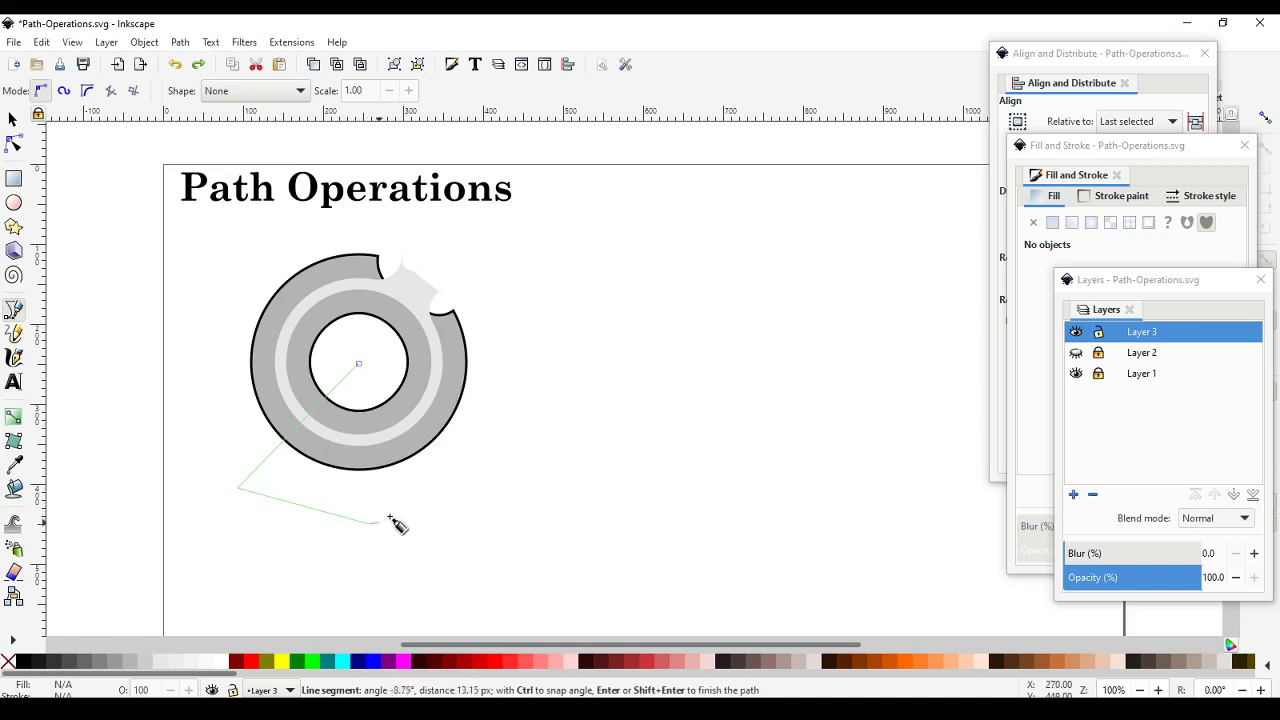
pyautogui.click(466, 461)
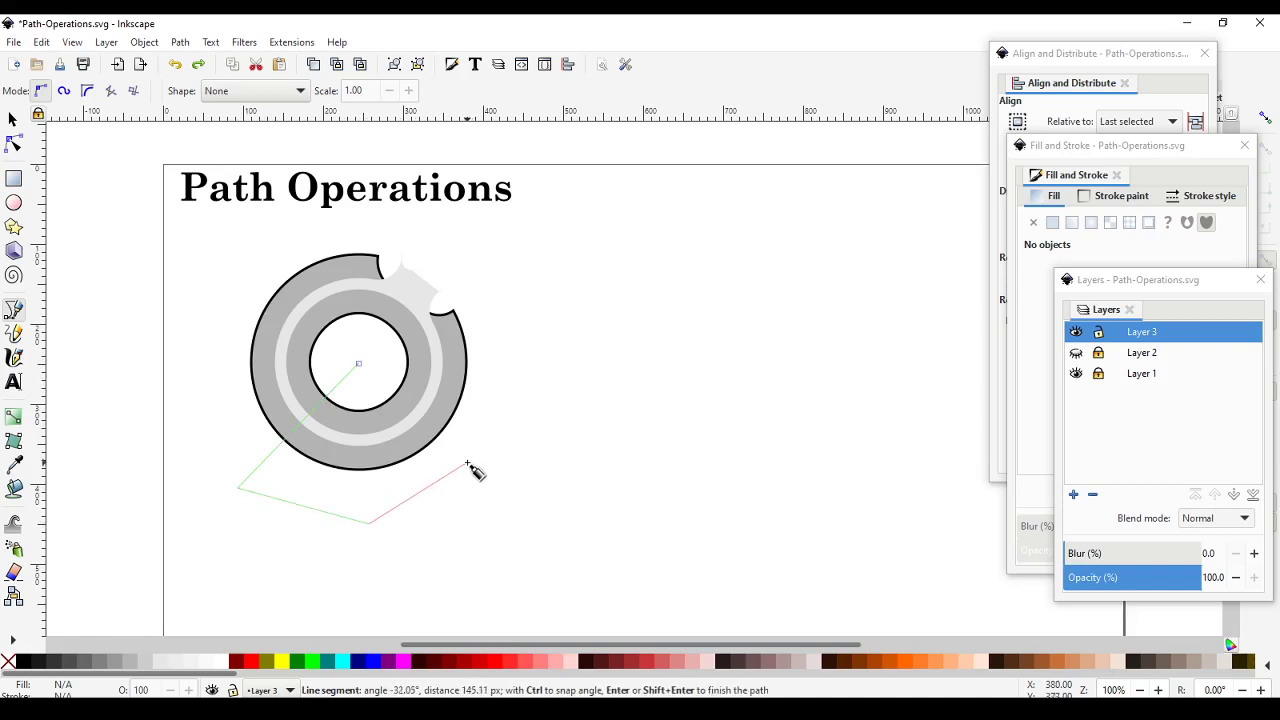
pyautogui.click(360, 366)
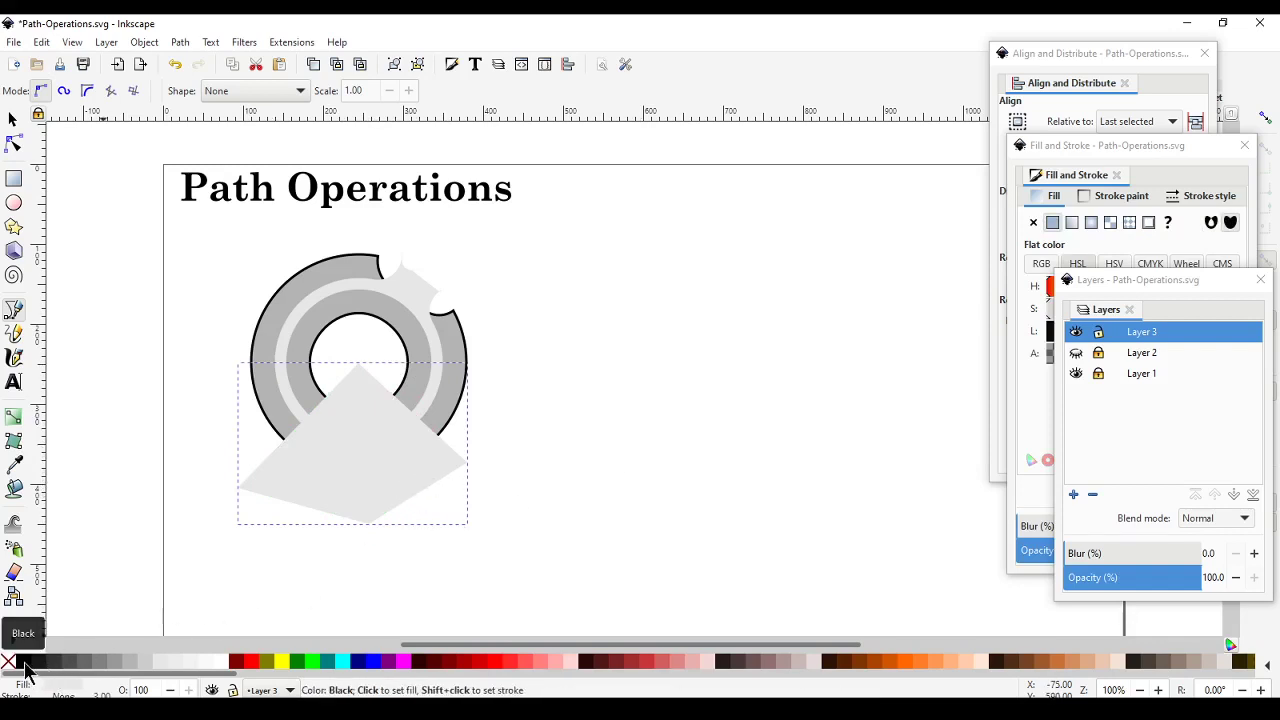
pyautogui.keyDown('shift'); pyautogui.click(25, 665); pyautogui.keyUp('shift')
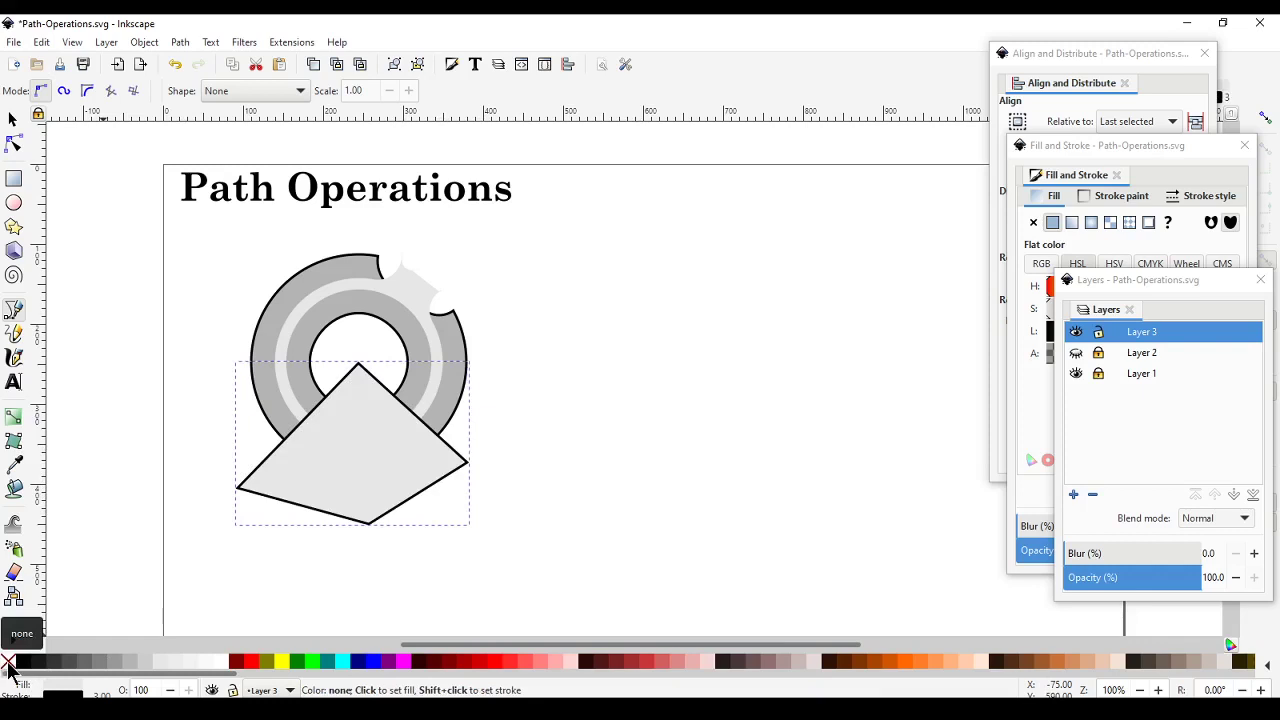
pyautogui.click(8, 662)
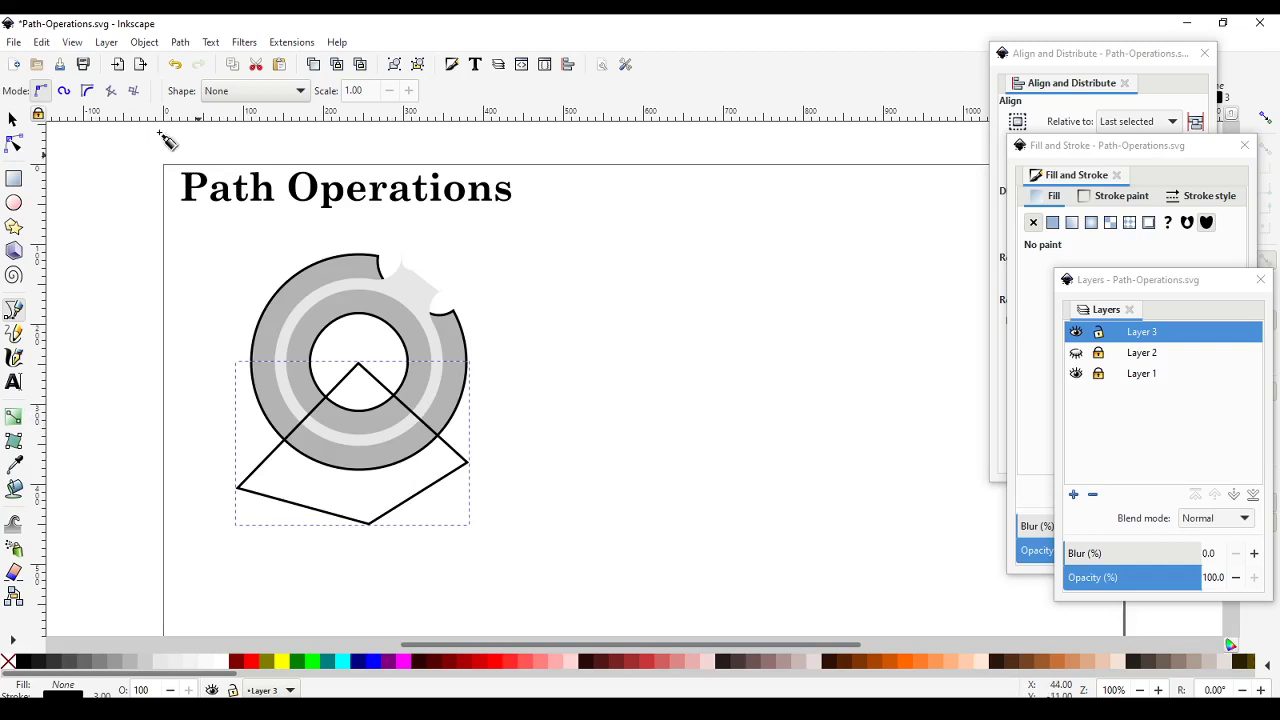
# Step: Intersect the light gray band with the four-sided path and fill the resulting arc white
pyautogui.click(13, 119)
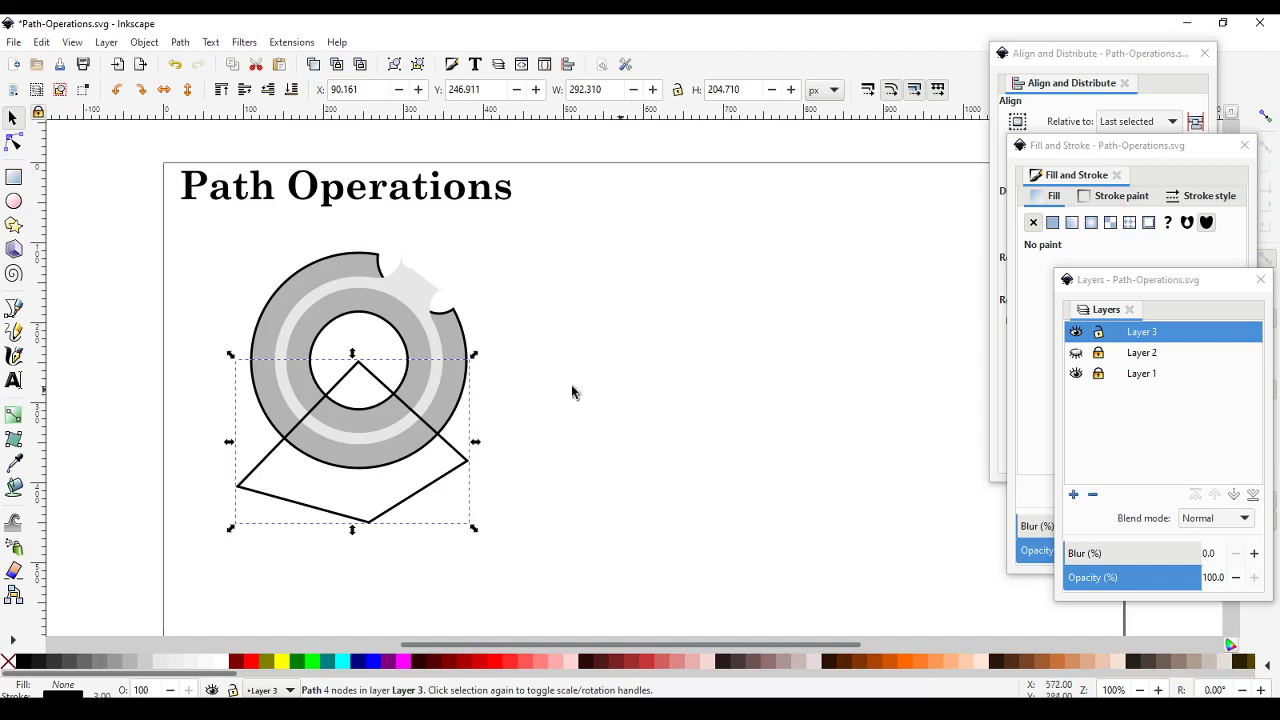
pyautogui.click(425, 295)
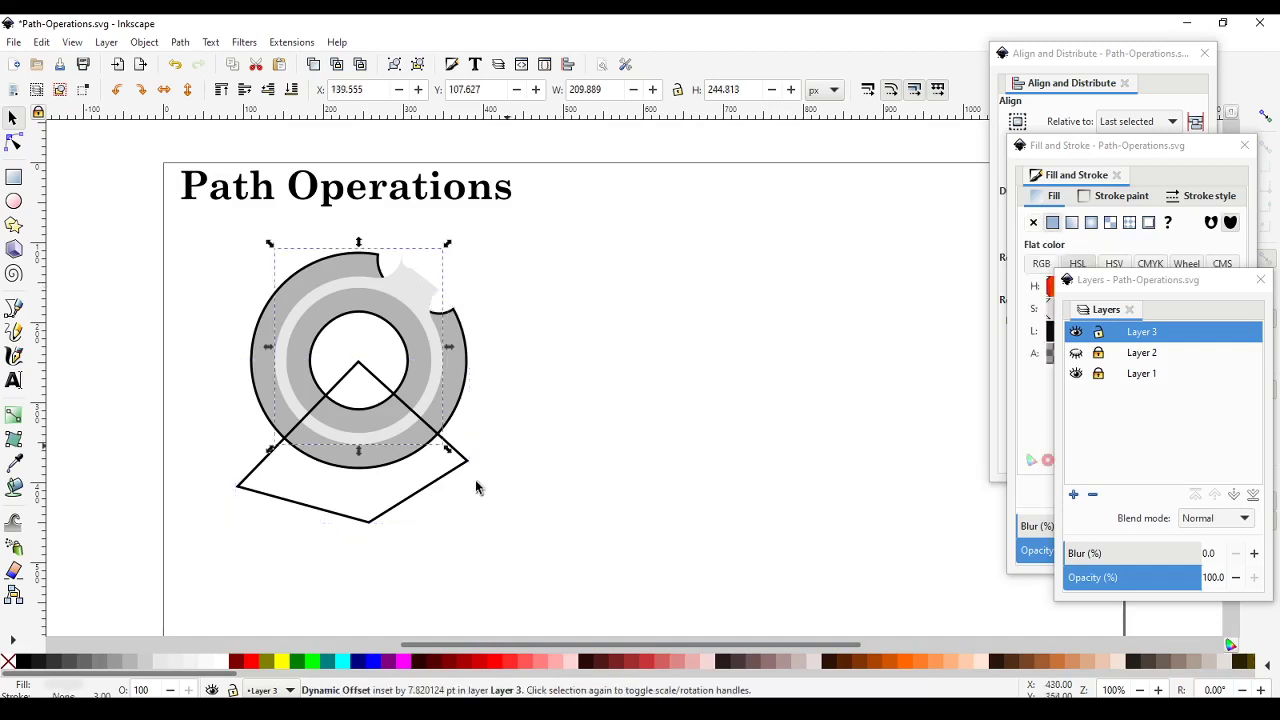
pyautogui.keyDown('shift'); pyautogui.click(400, 507); pyautogui.keyUp('shift')
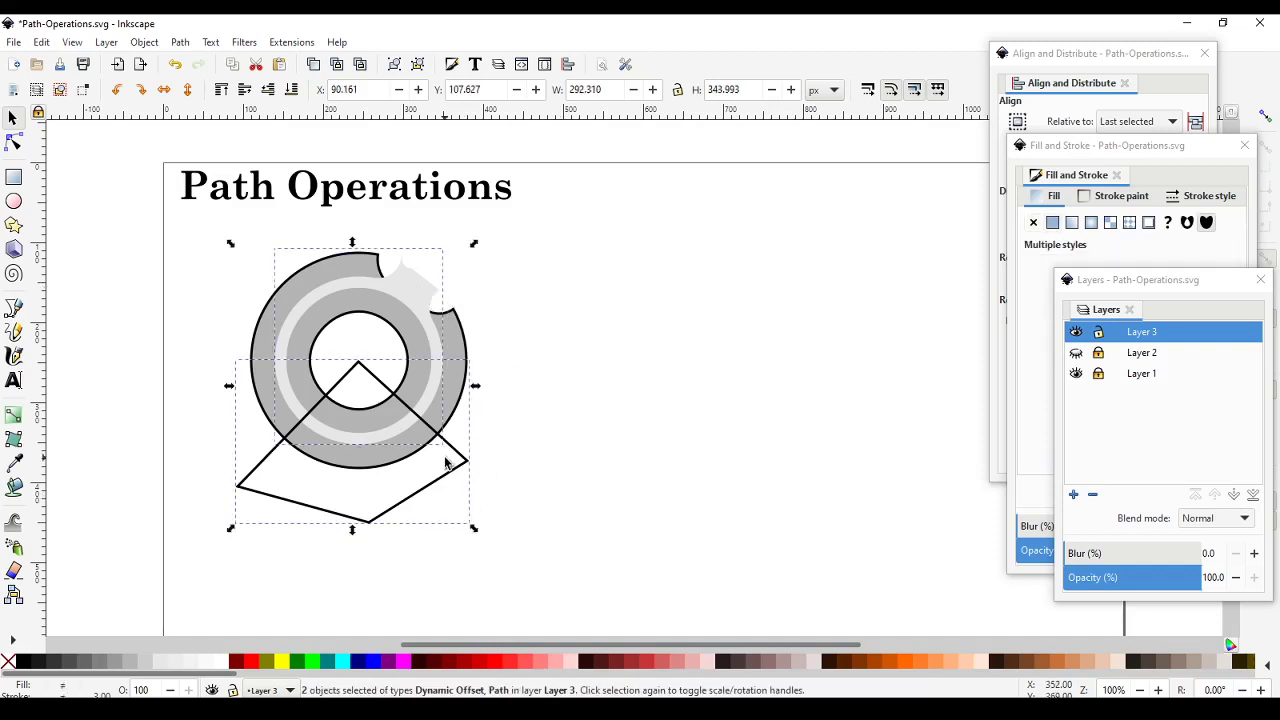
pyautogui.click(145, 43)
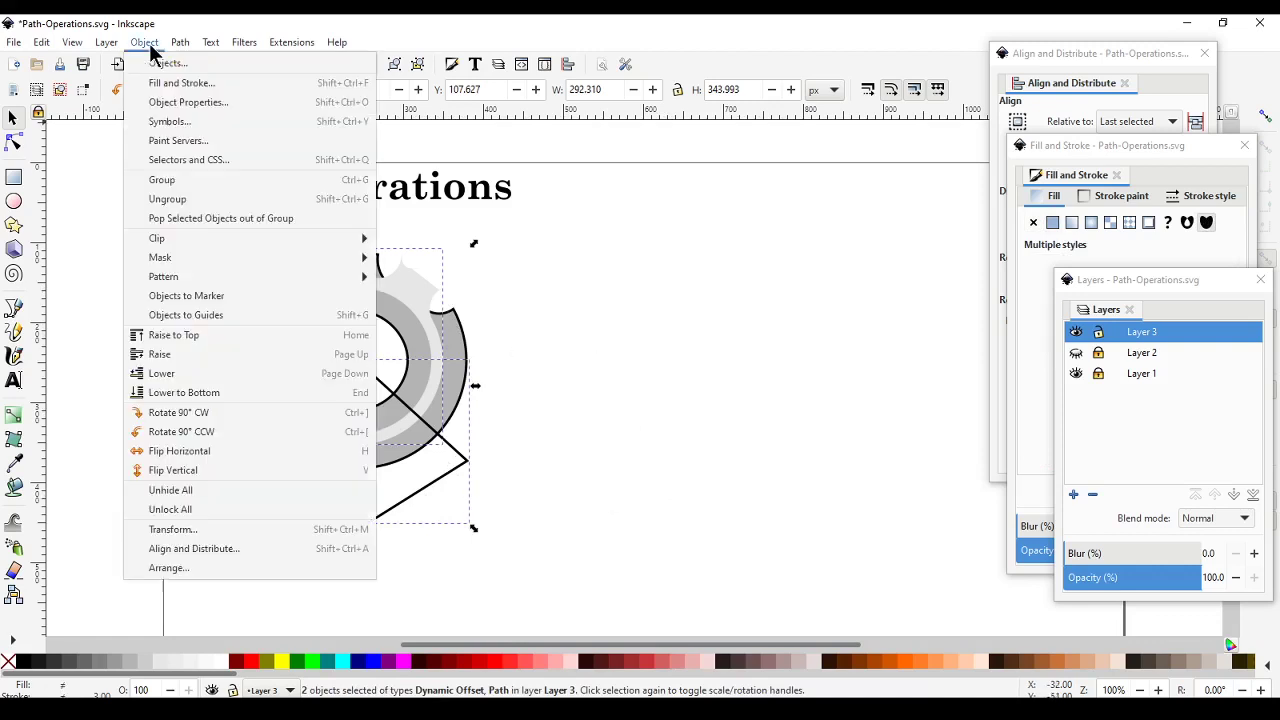
pyautogui.moveTo(180, 46)
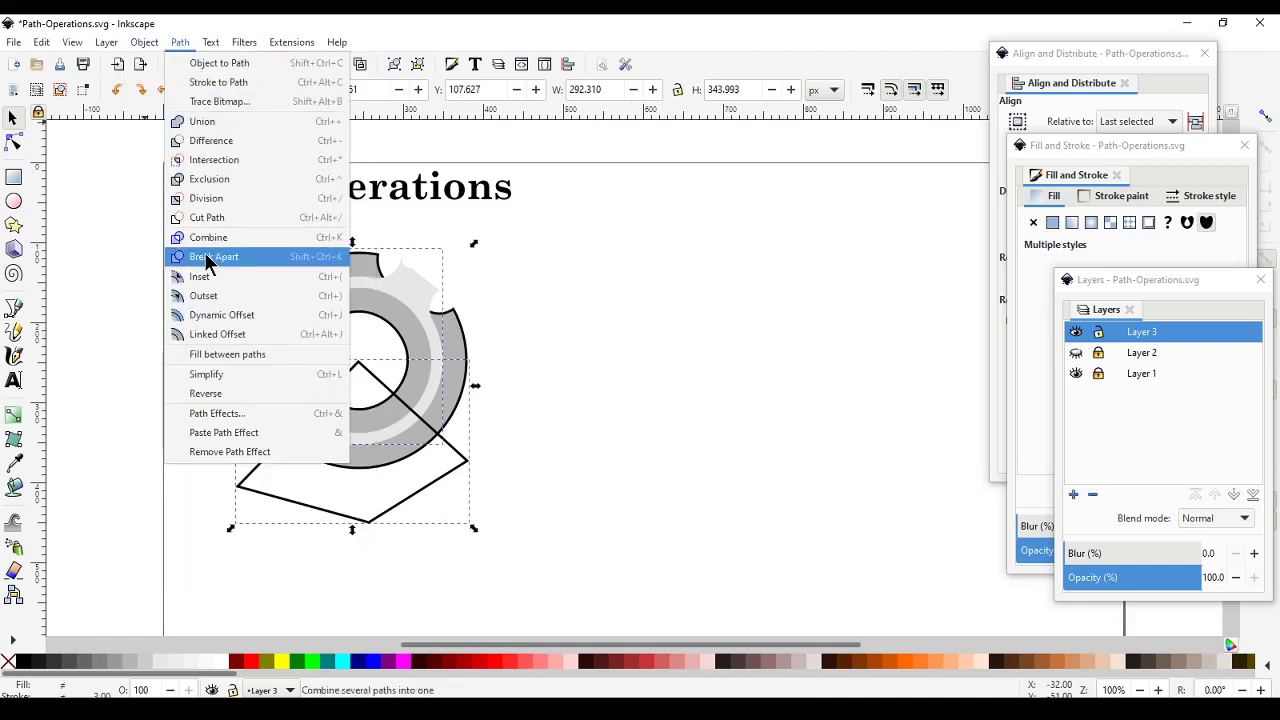
pyautogui.click(212, 161)
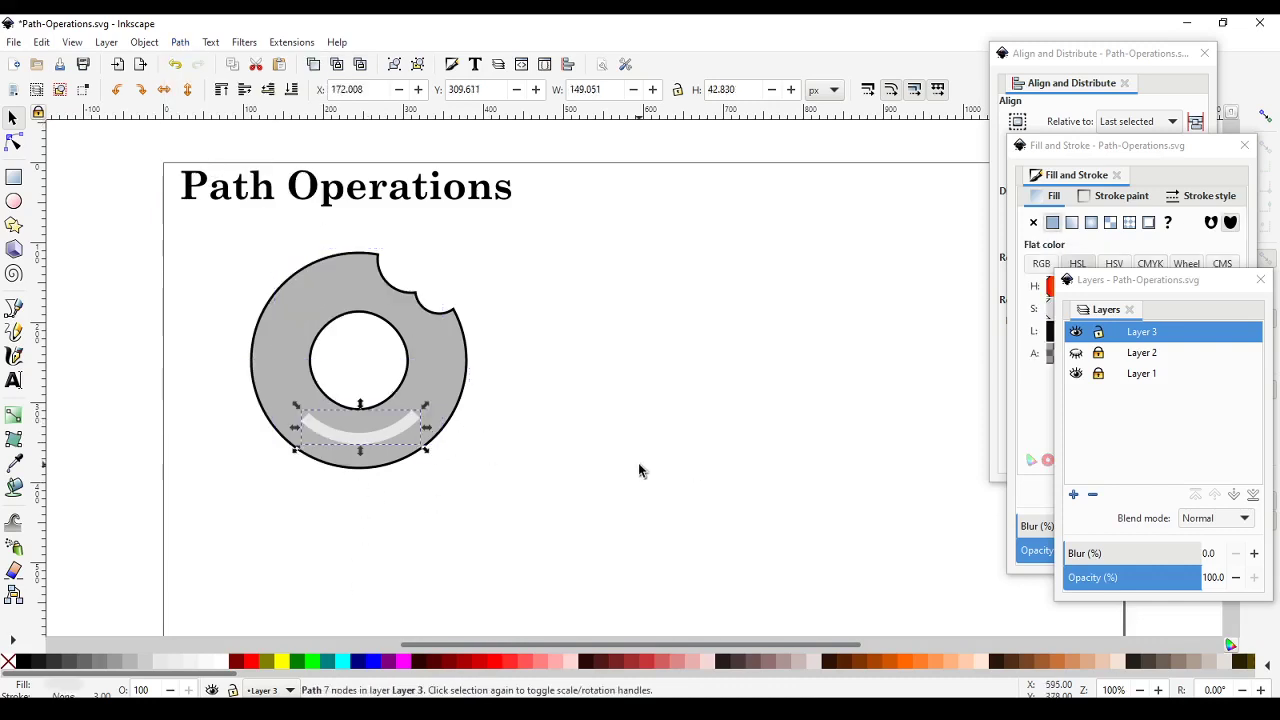
pyautogui.click(222, 662)
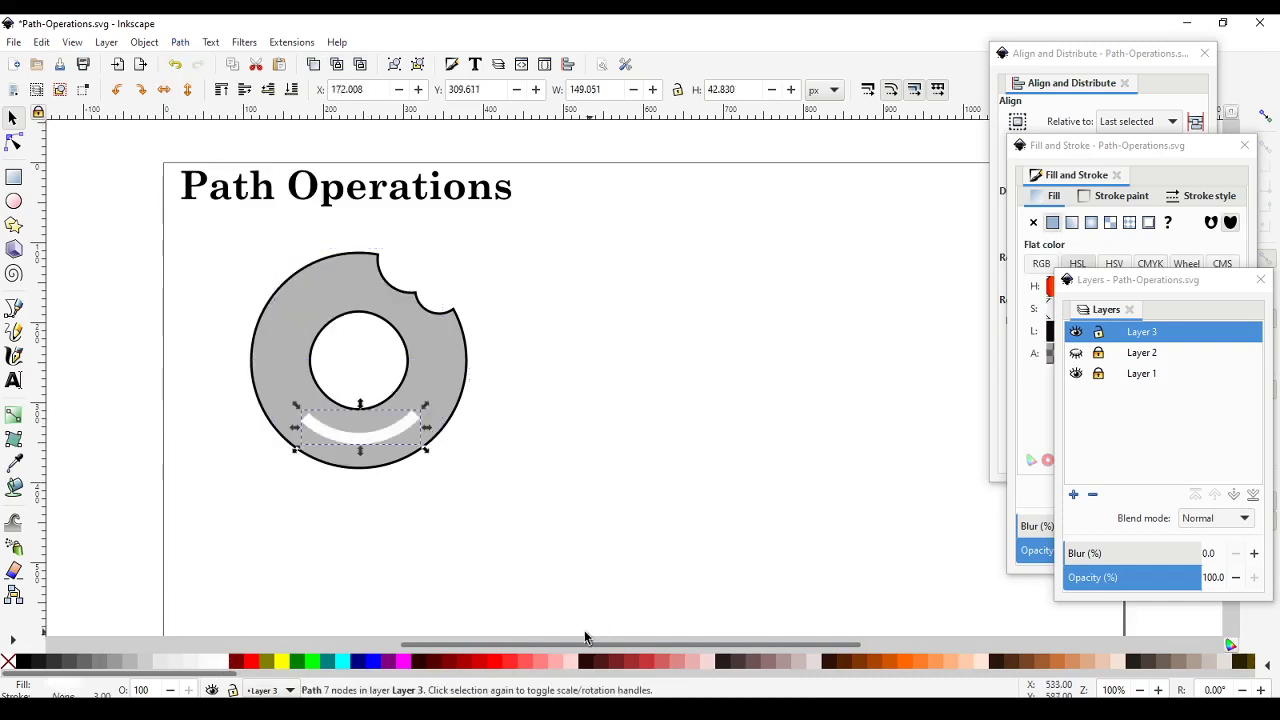
pyautogui.click(683, 585)
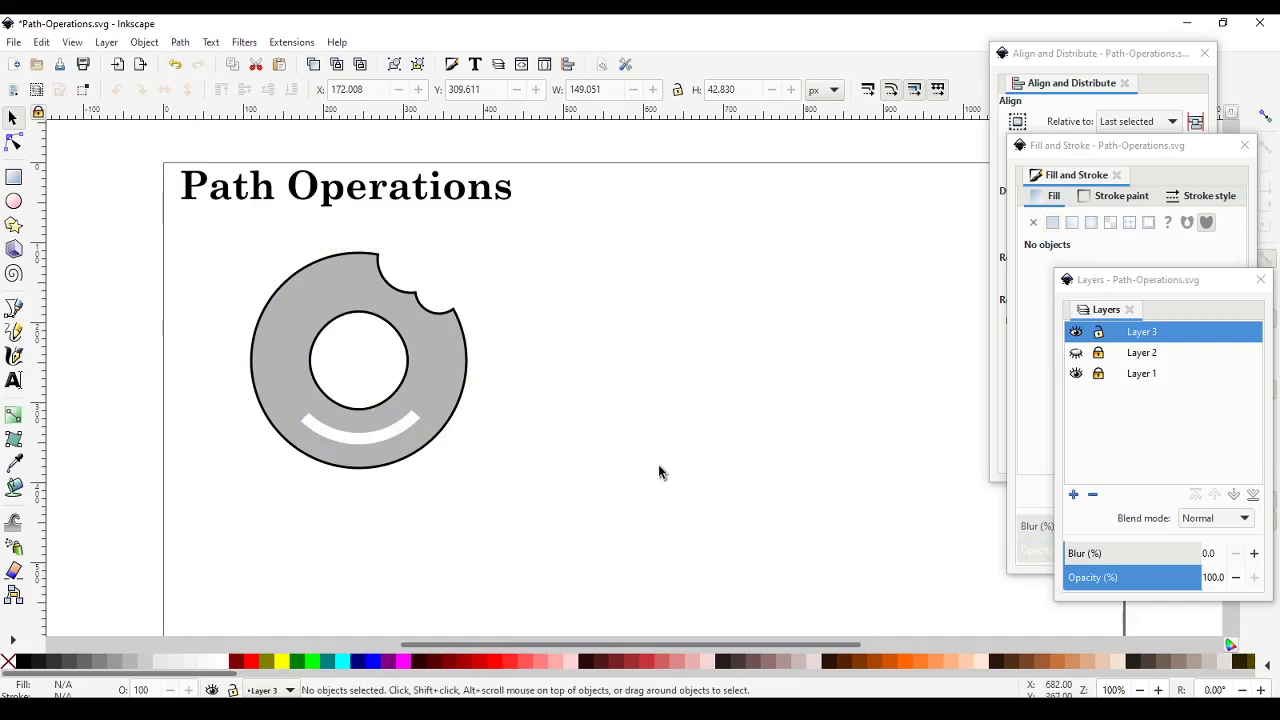
# Step: Group the ring with the white arc and scale the group proportionally to about 134 px wide, placed at about X 183.5, Y 99.5 px
pyautogui.moveTo(246, 240); pyautogui.dragTo(500, 516)
pyautogui.hotkey('ctrl', 'g')
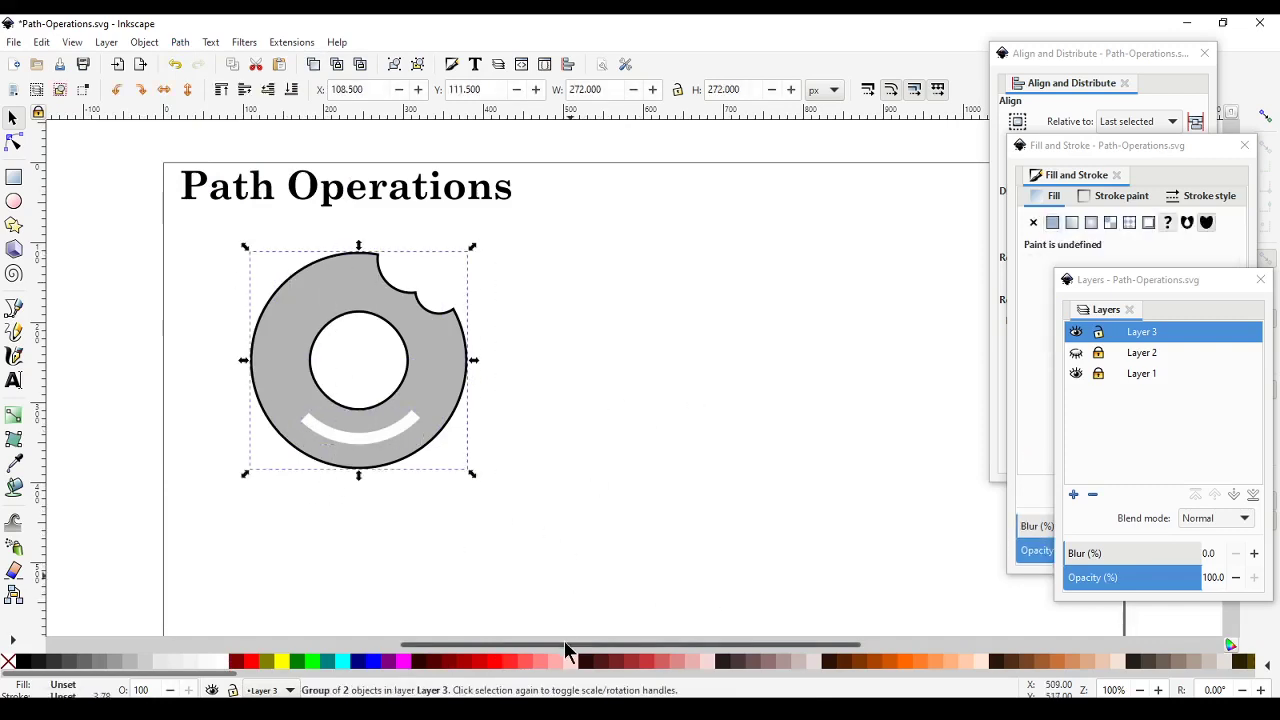
pyautogui.moveTo(429, 394); pyautogui.dragTo(489, 384)
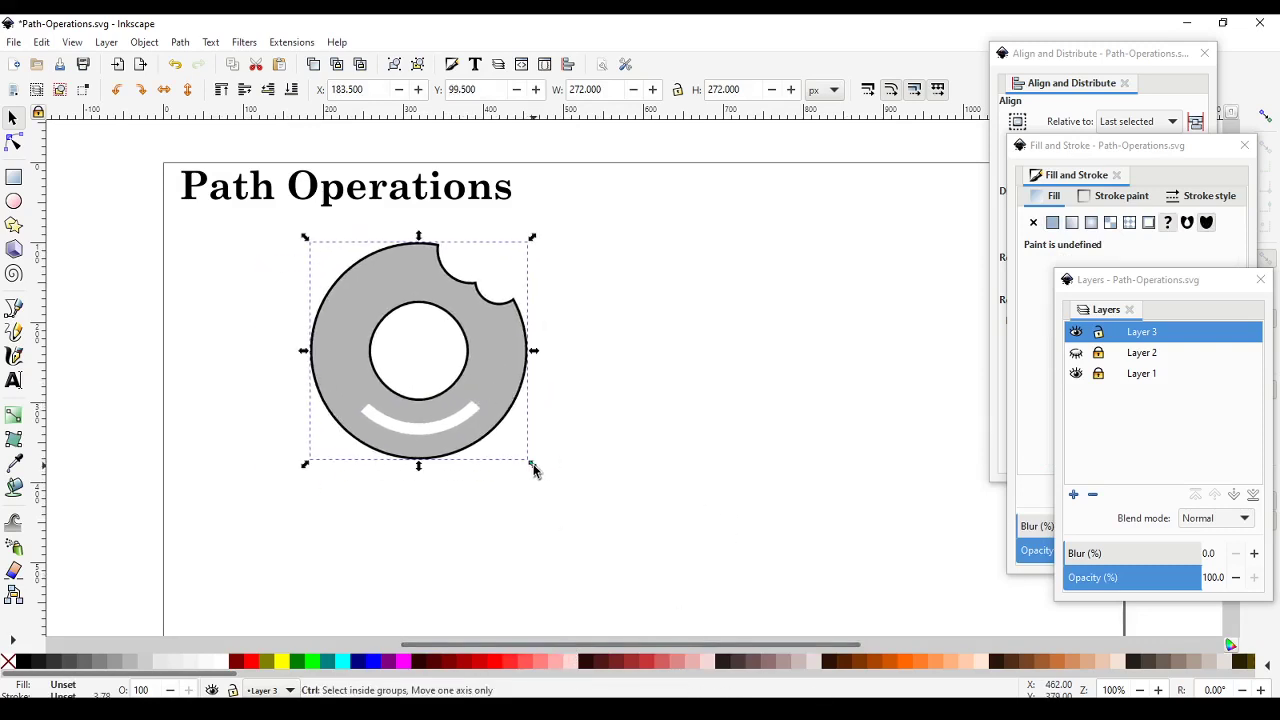
pyautogui.moveTo(532, 466); pyautogui.dragTo(425, 357)
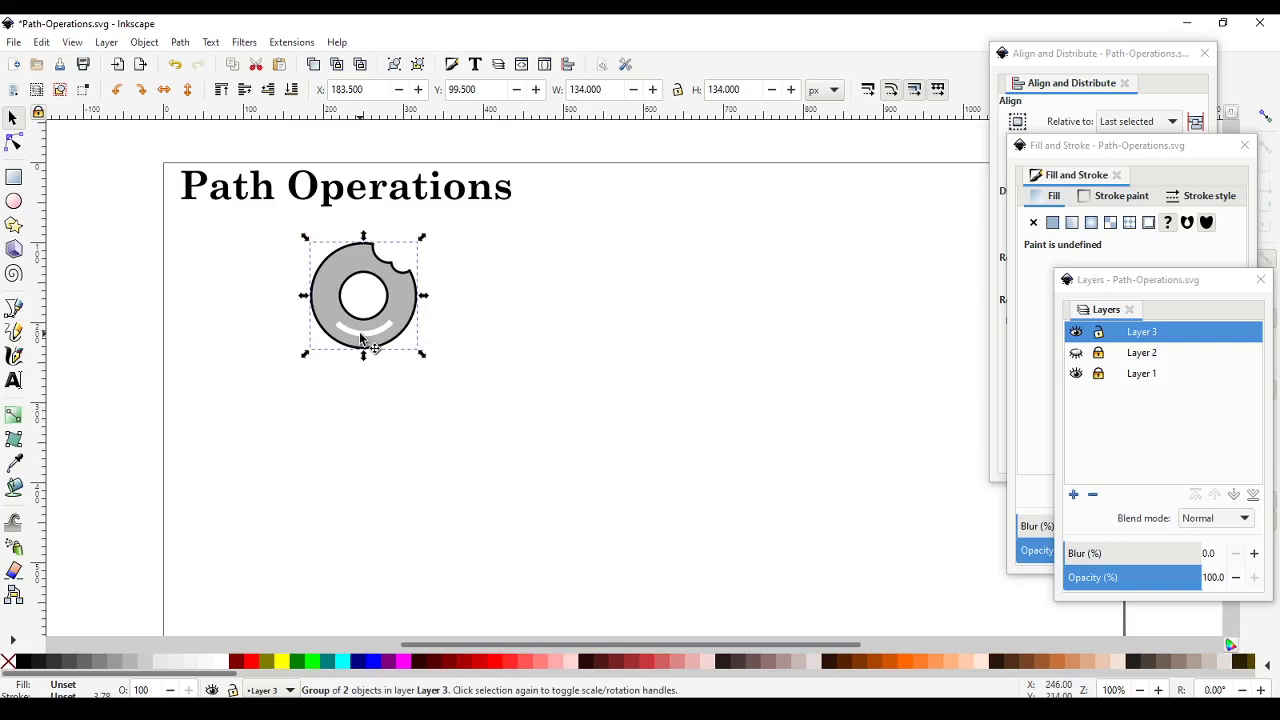
# Step: Select the arc inside the group, try 20% gray, and fill it with the next lighter gray
pyautogui.press('ctrl')
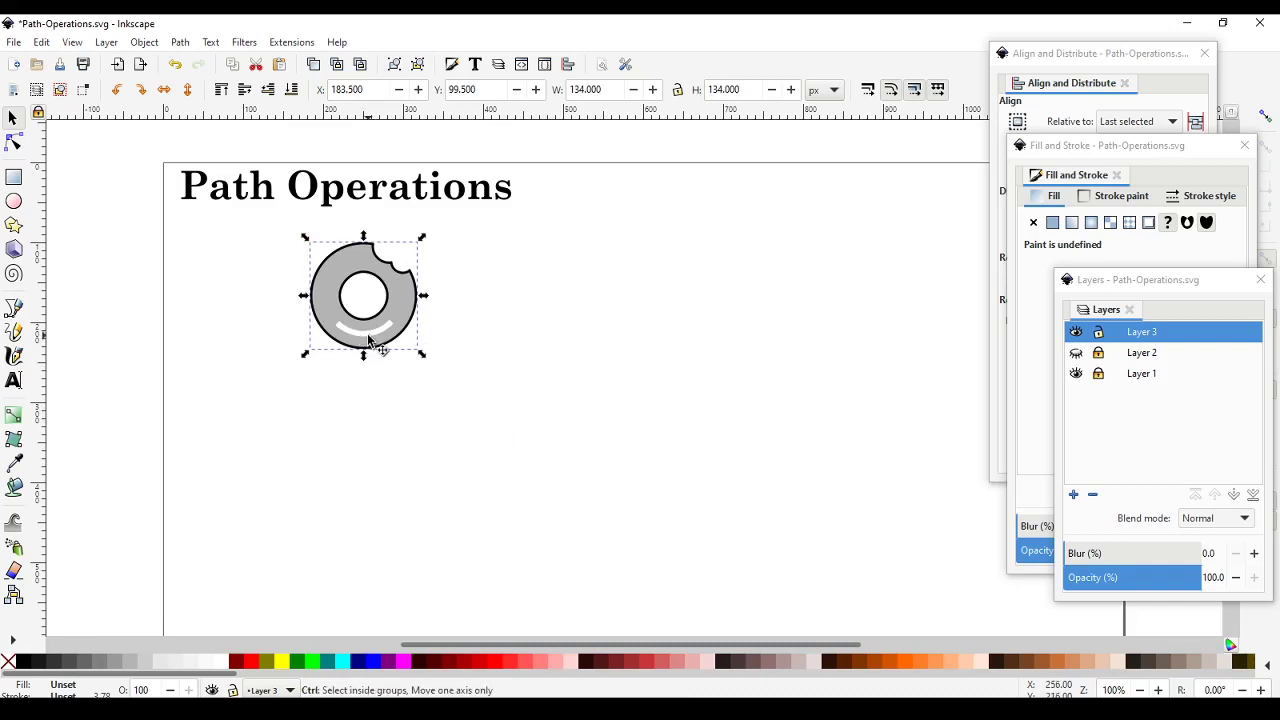
pyautogui.keyDown('ctrl'); pyautogui.click(368, 341); pyautogui.keyUp('ctrl')
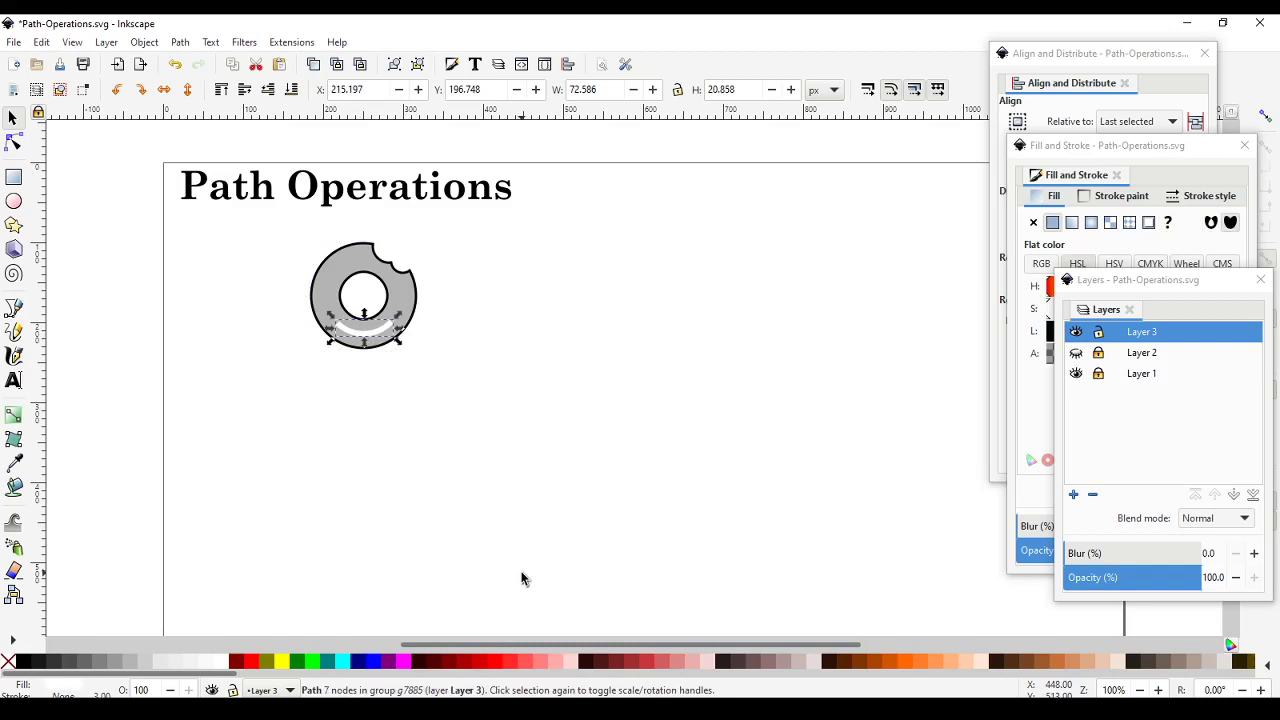
pyautogui.click(150, 663)
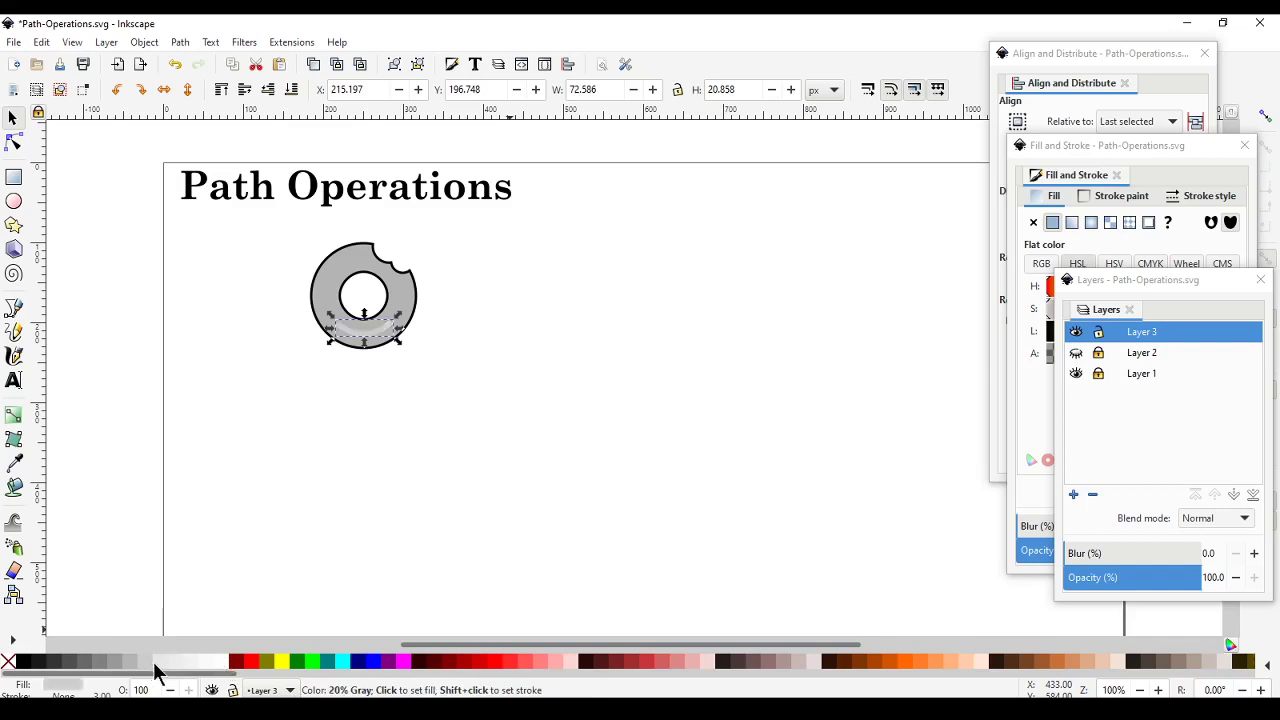
pyautogui.click(161, 662)
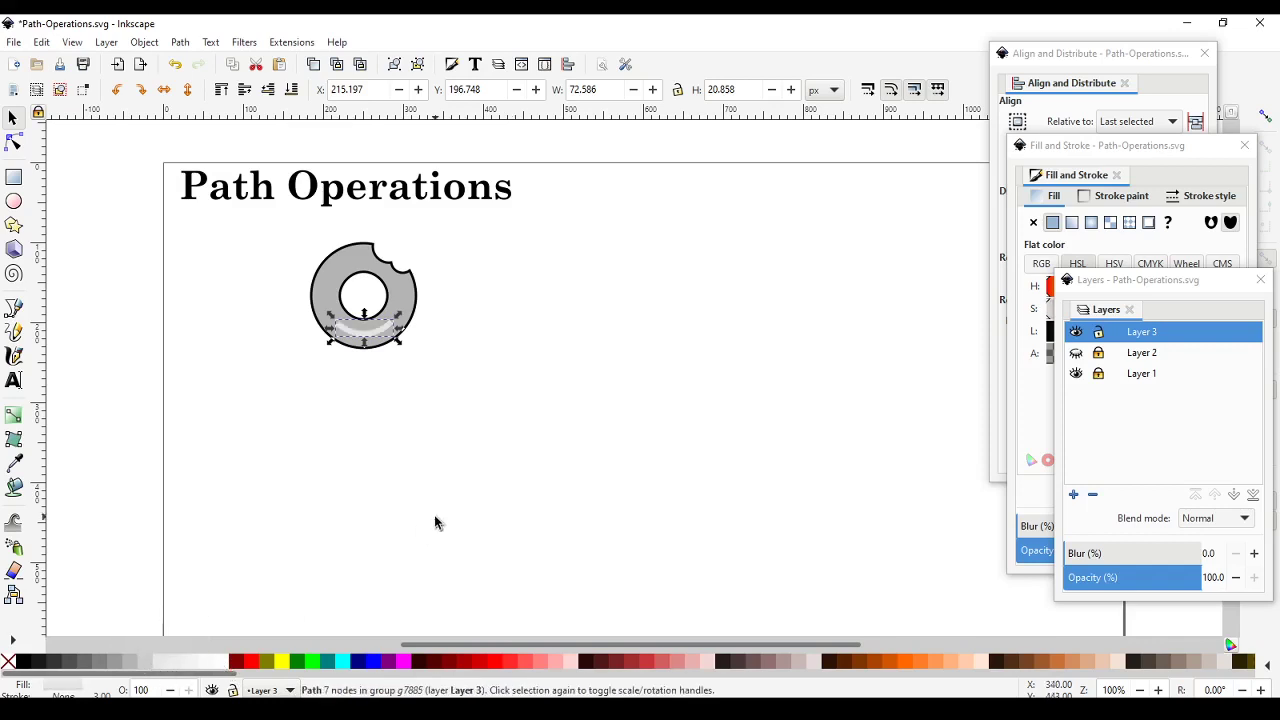
pyautogui.click(747, 550)
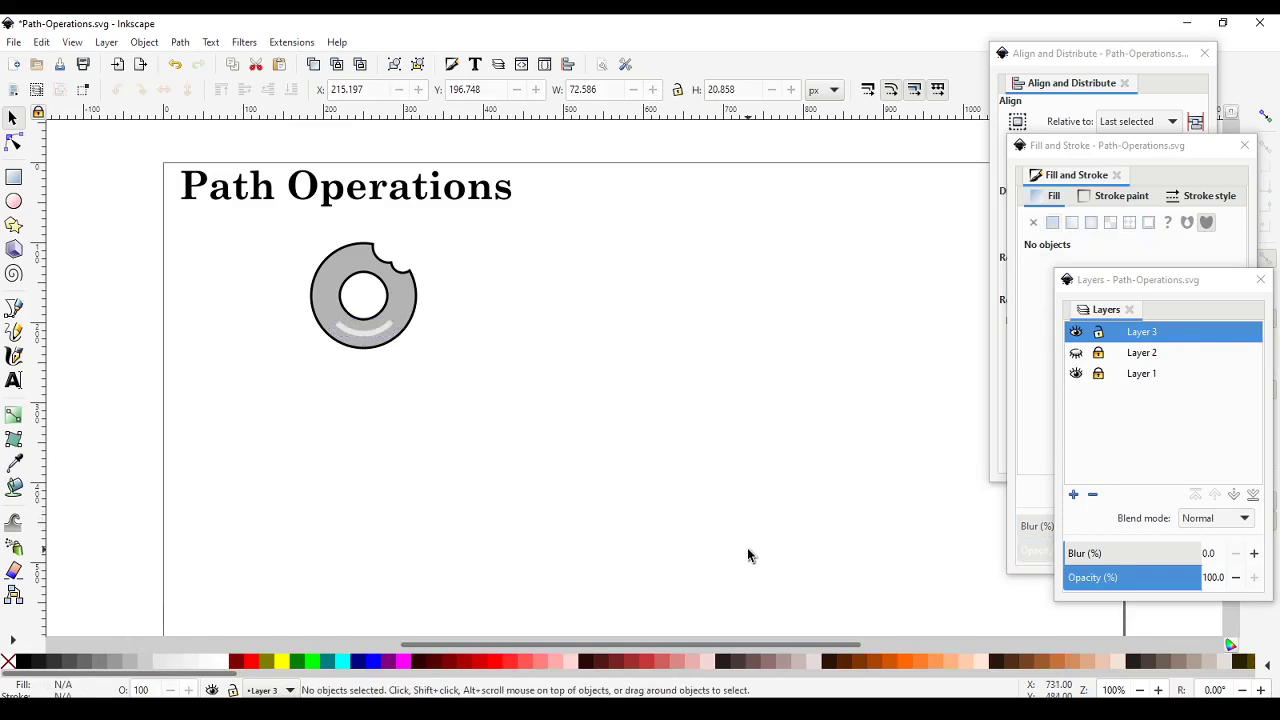
# Step: Select the arc within the group once more, move the whole group to about X 248.5, Y 132.5 px, and deselect it
pyautogui.click(396, 324)
pyautogui.moveTo(402, 322)
pyautogui.mouseDown()
pyautogui.moveTo(406, 274)
pyautogui.moveTo(441, 343)
pyautogui.moveTo(406, 326)
pyautogui.mouseUp()
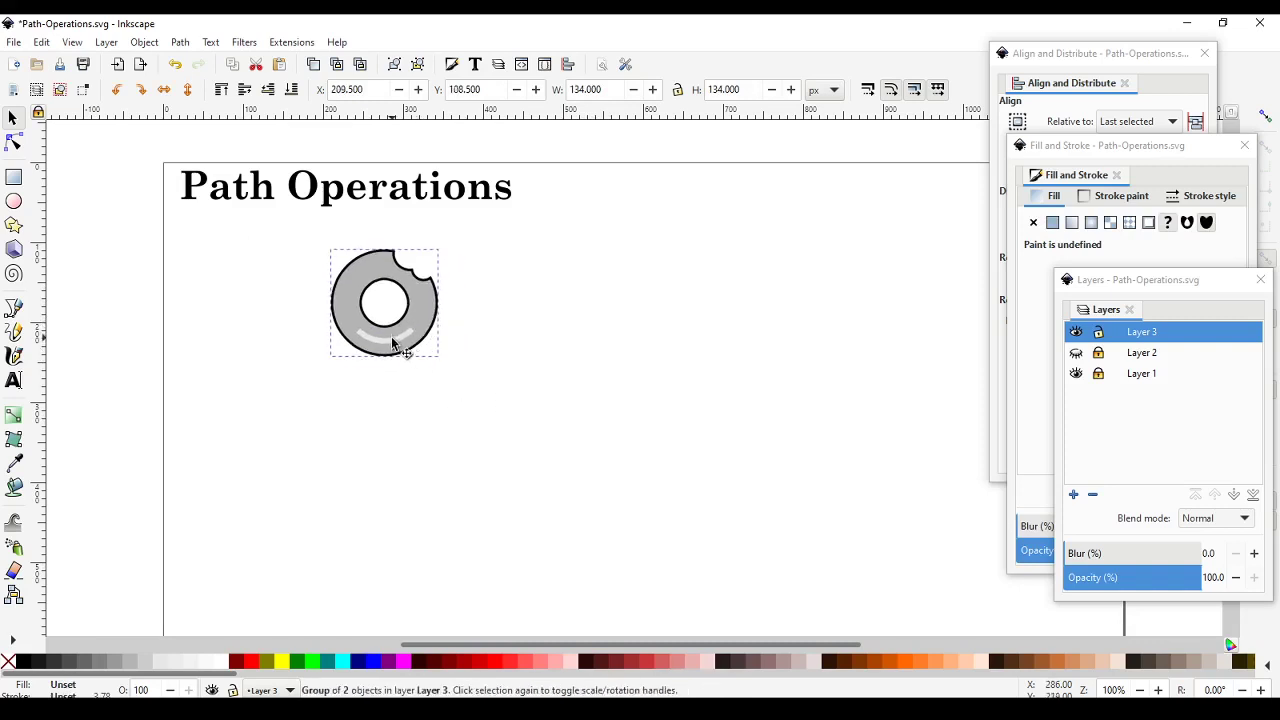
pyautogui.keyDown('ctrl'); pyautogui.click(393, 345); pyautogui.keyUp('ctrl')
pyautogui.click(557, 392)
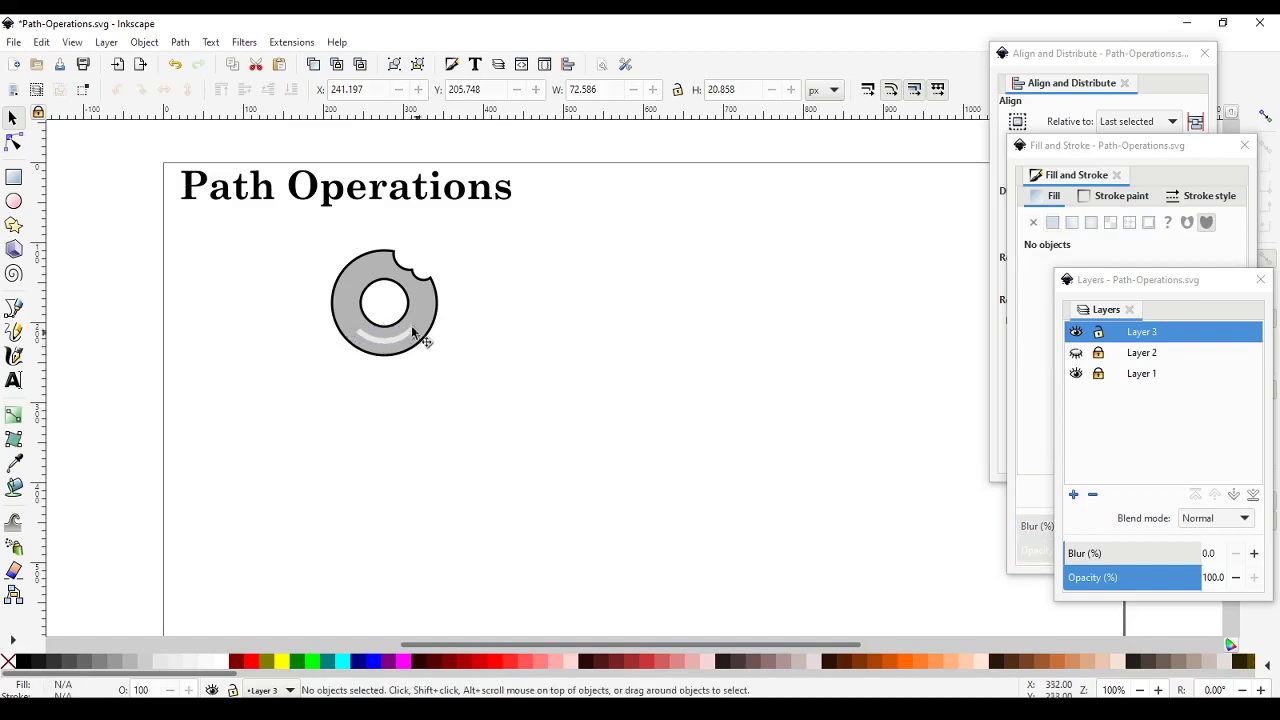
pyautogui.moveTo(420, 334); pyautogui.dragTo(478, 351)
pyautogui.click(594, 350)
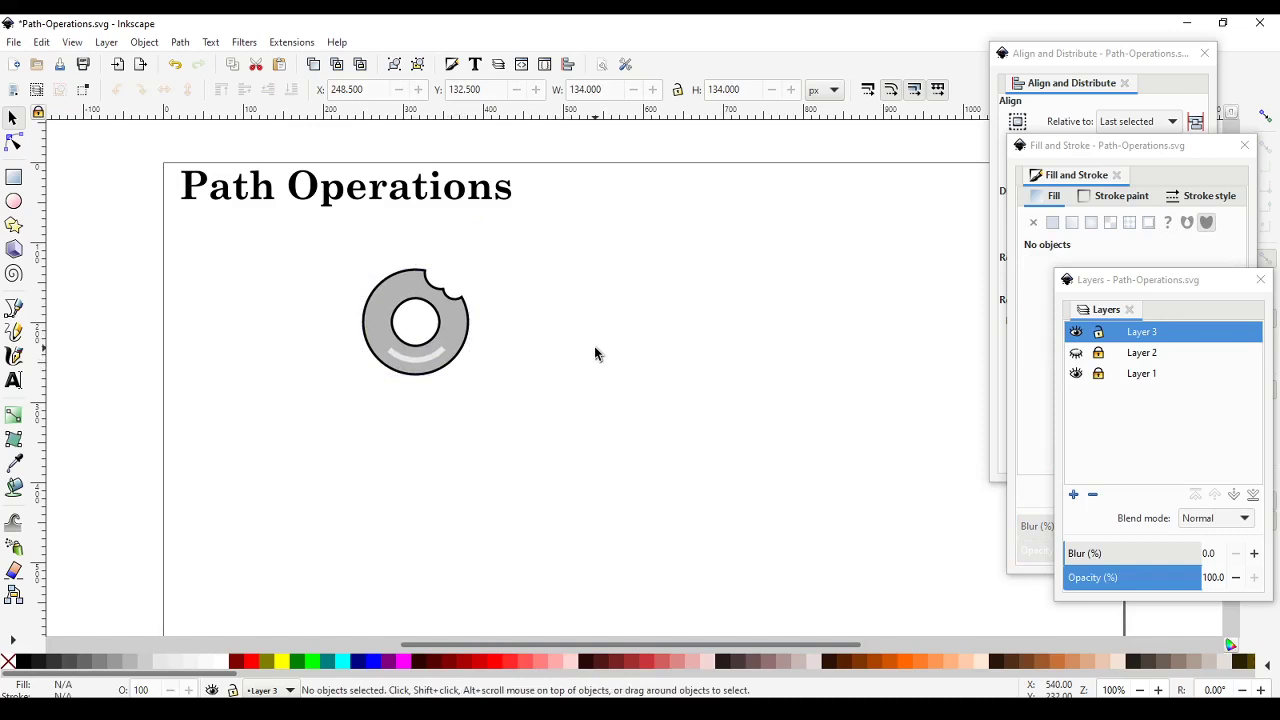
# Step: Examine the cut path example on Layer 2 with Layer 3 hidden, and return to Layer 3 cleared of the ring
pyautogui.click(1076, 352)
pyautogui.click(1076, 331)
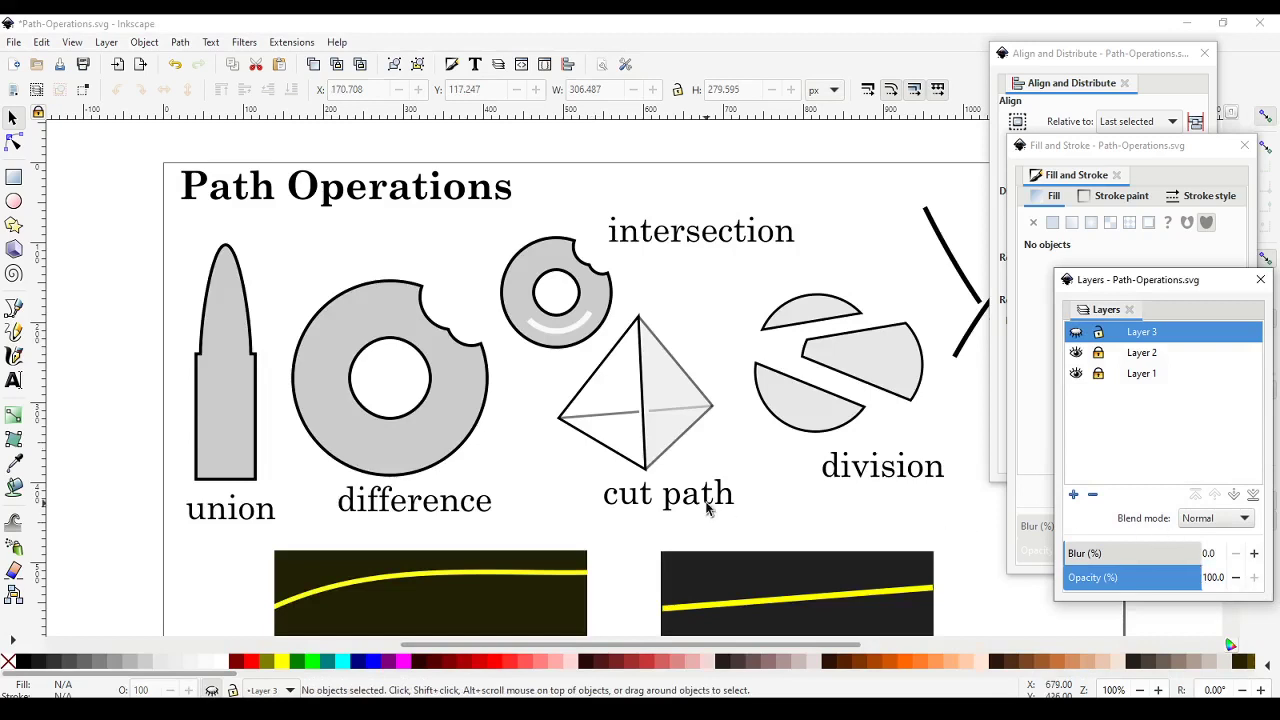
pyautogui.click(1076, 353)
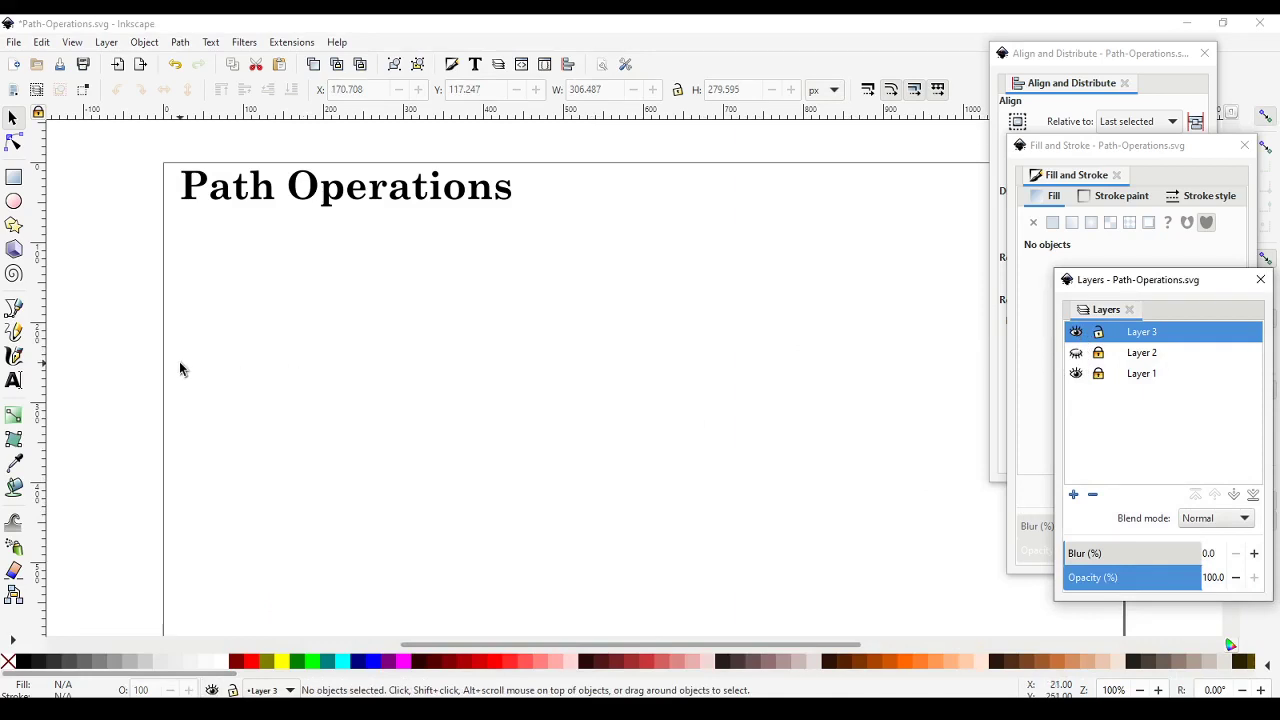
# Step: Draw a closed triangle with the Pen tool below the title, about 159 px wide and 233 px tall
pyautogui.click(12, 312)
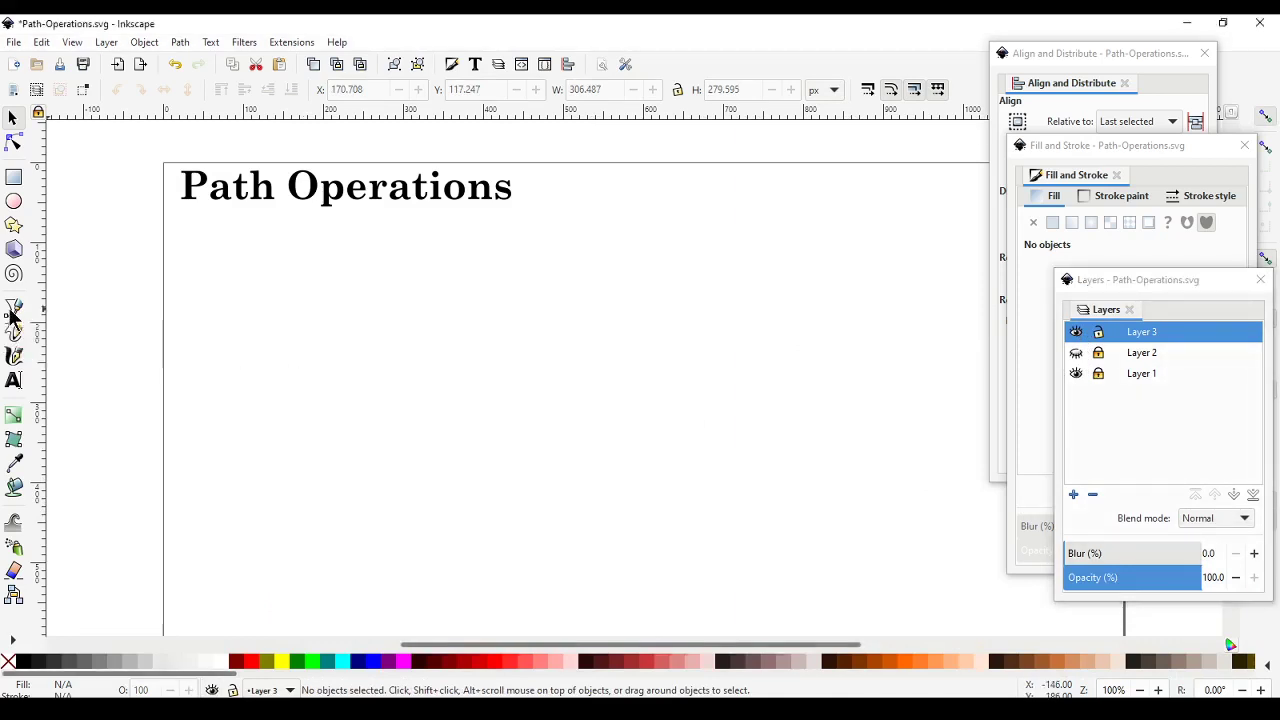
pyautogui.click(290, 398)
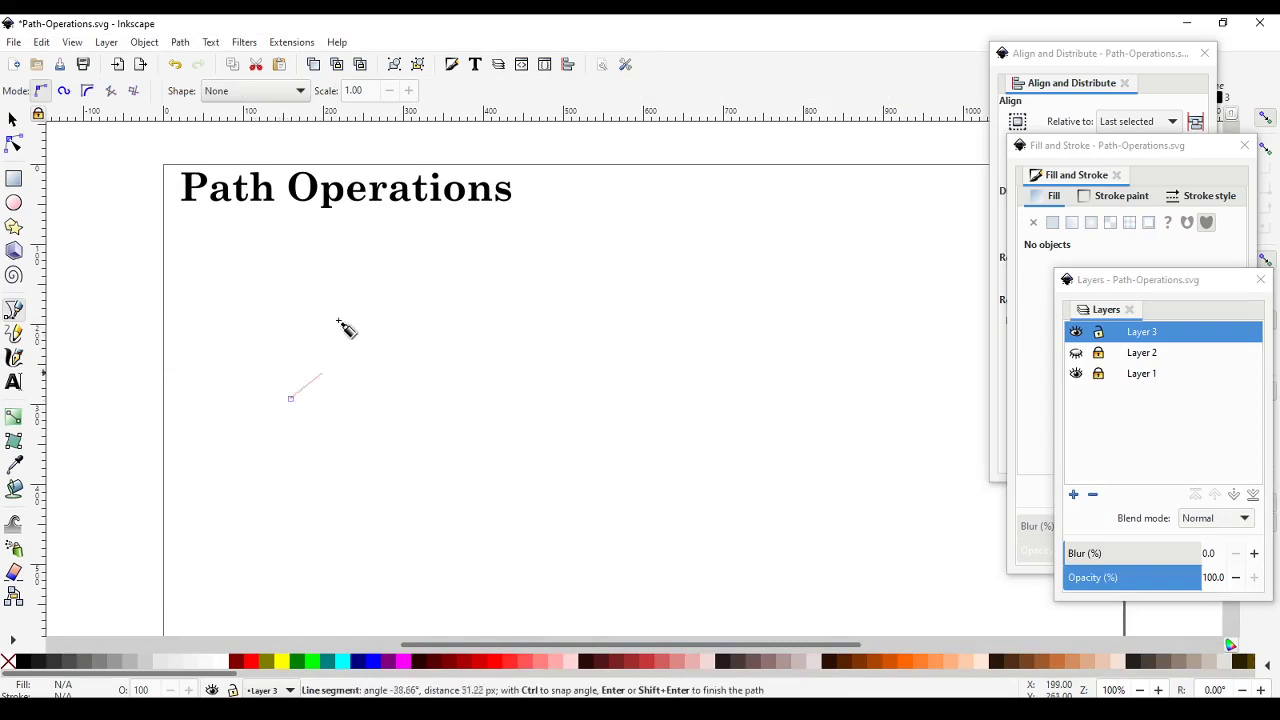
pyautogui.click(396, 262)
pyautogui.click(414, 440)
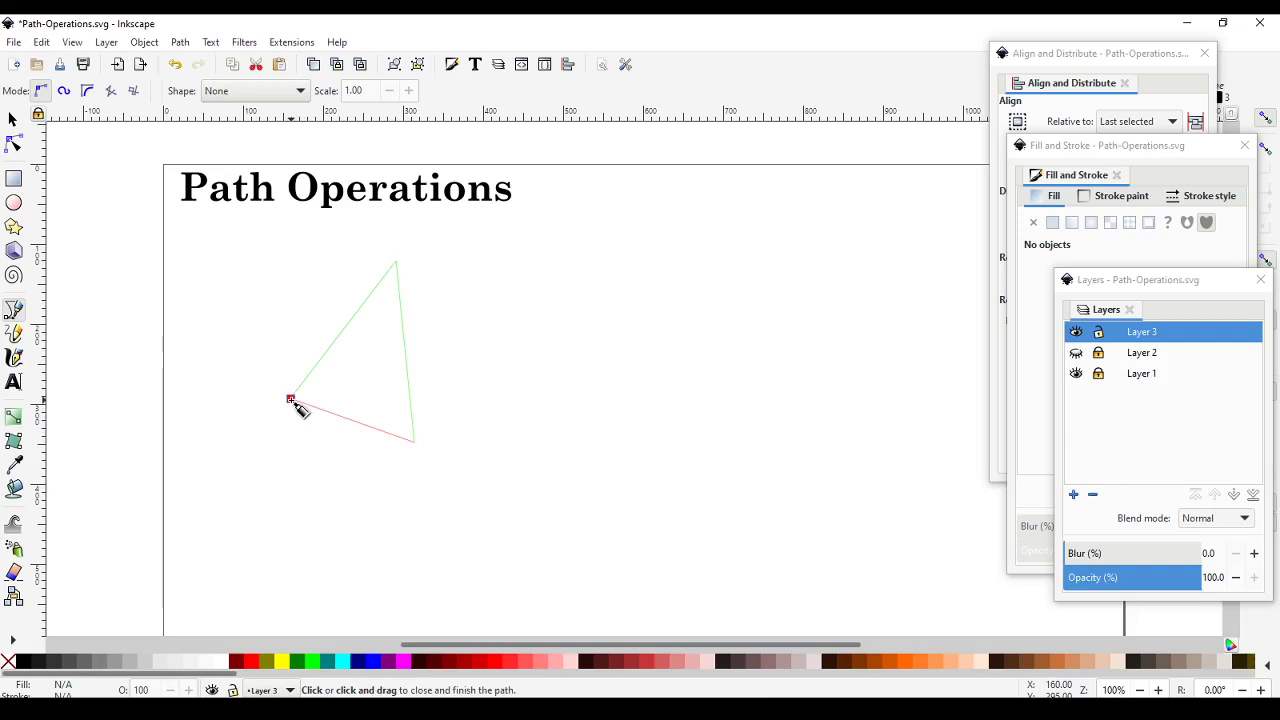
pyautogui.click(290, 399)
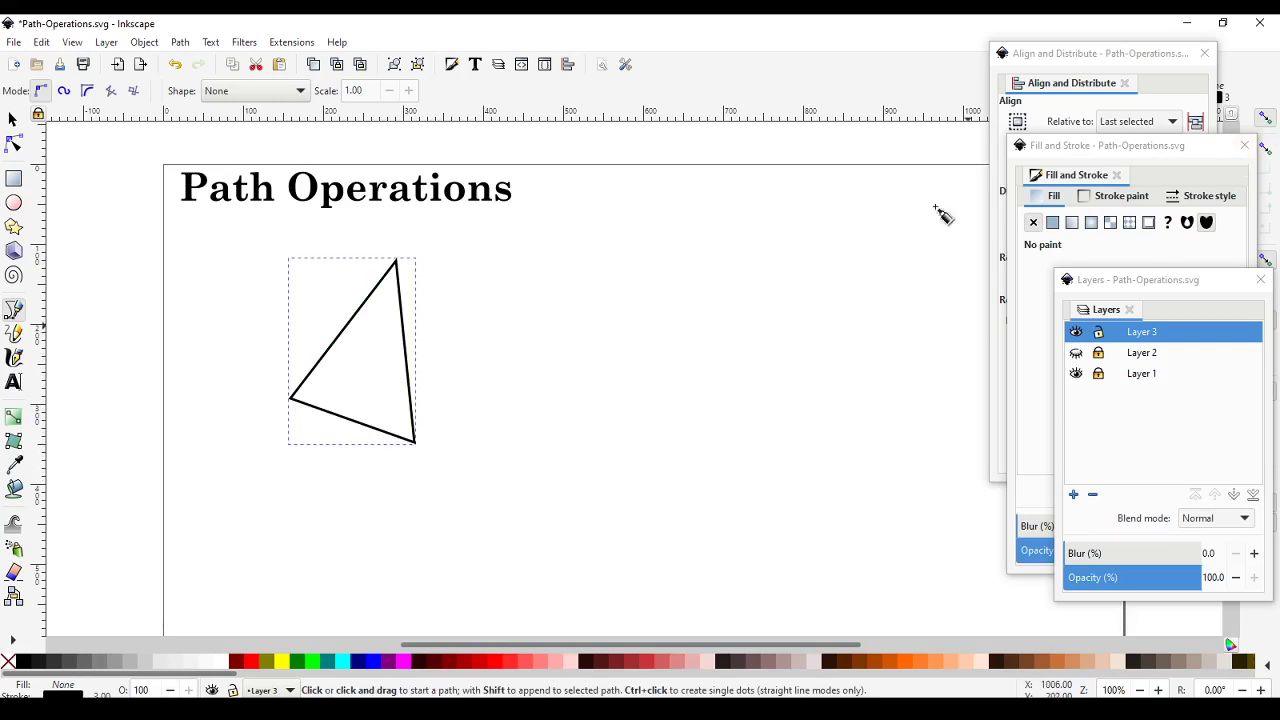
# Step: Draw an open two-segment path from the triangle's lowest corner to its apex, forming a second pyramid face about 139 px wide
pyautogui.click(415, 441)
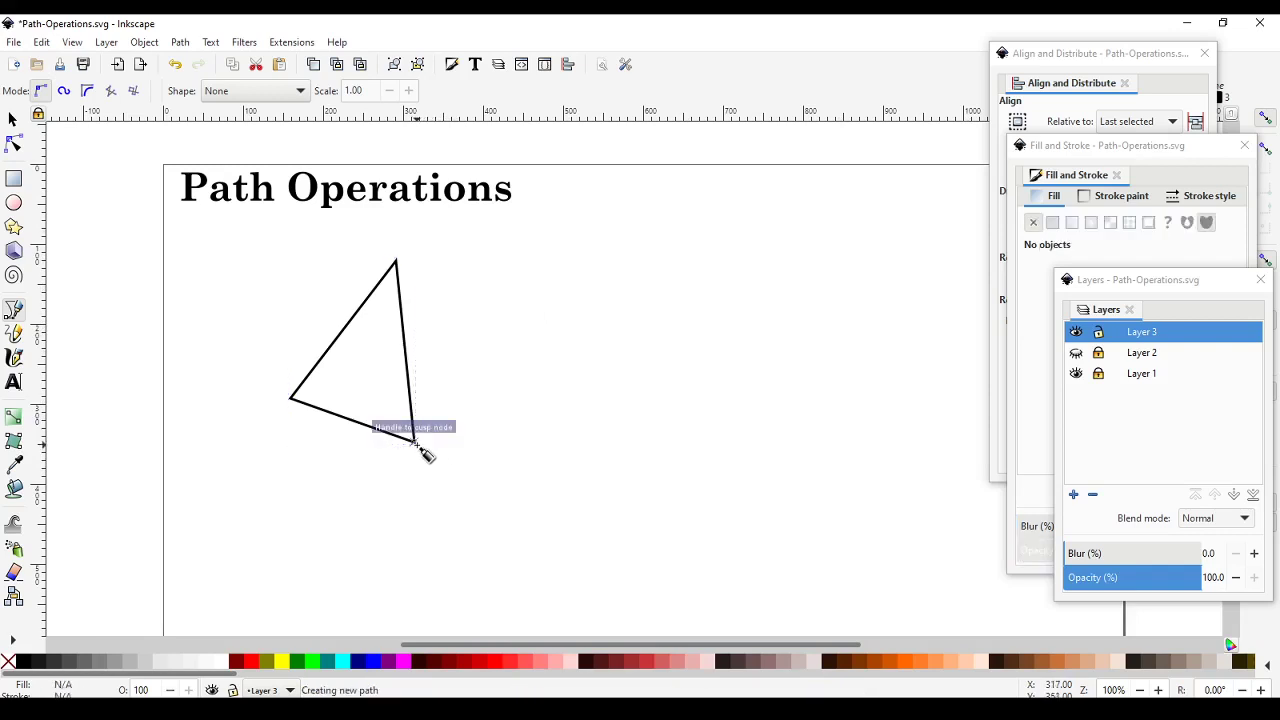
pyautogui.click(504, 373)
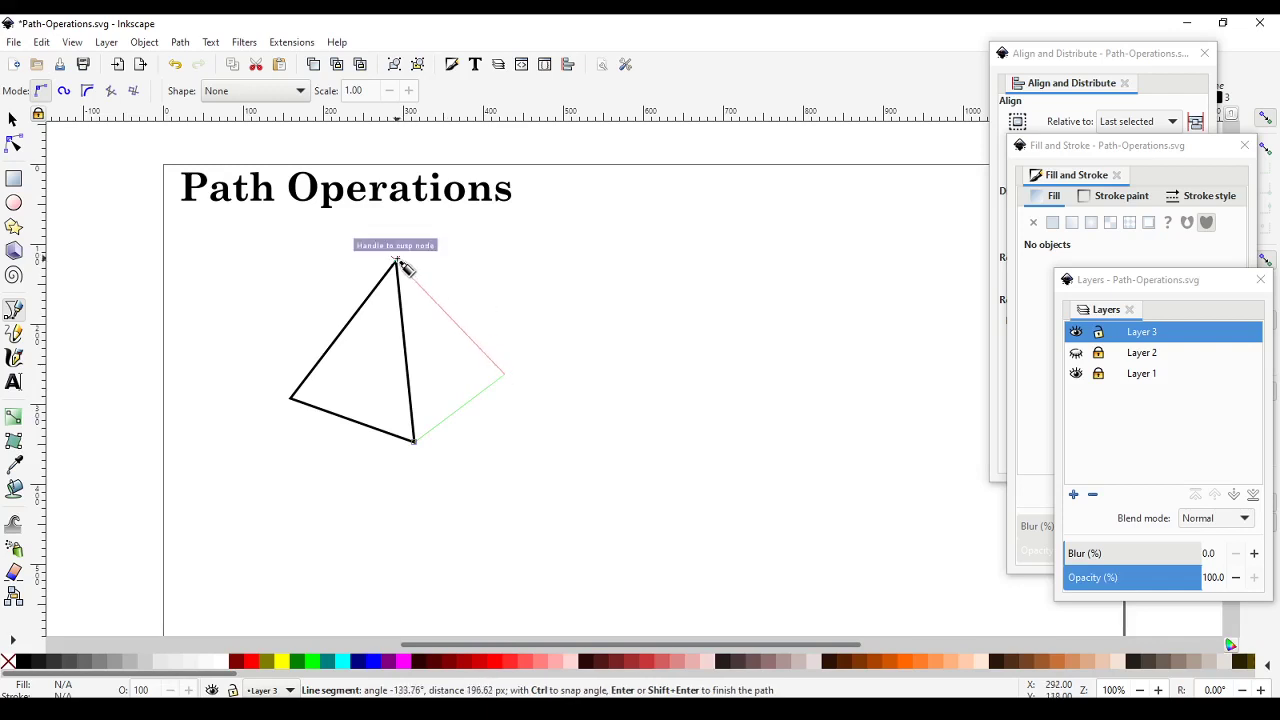
pyautogui.click(397, 261)
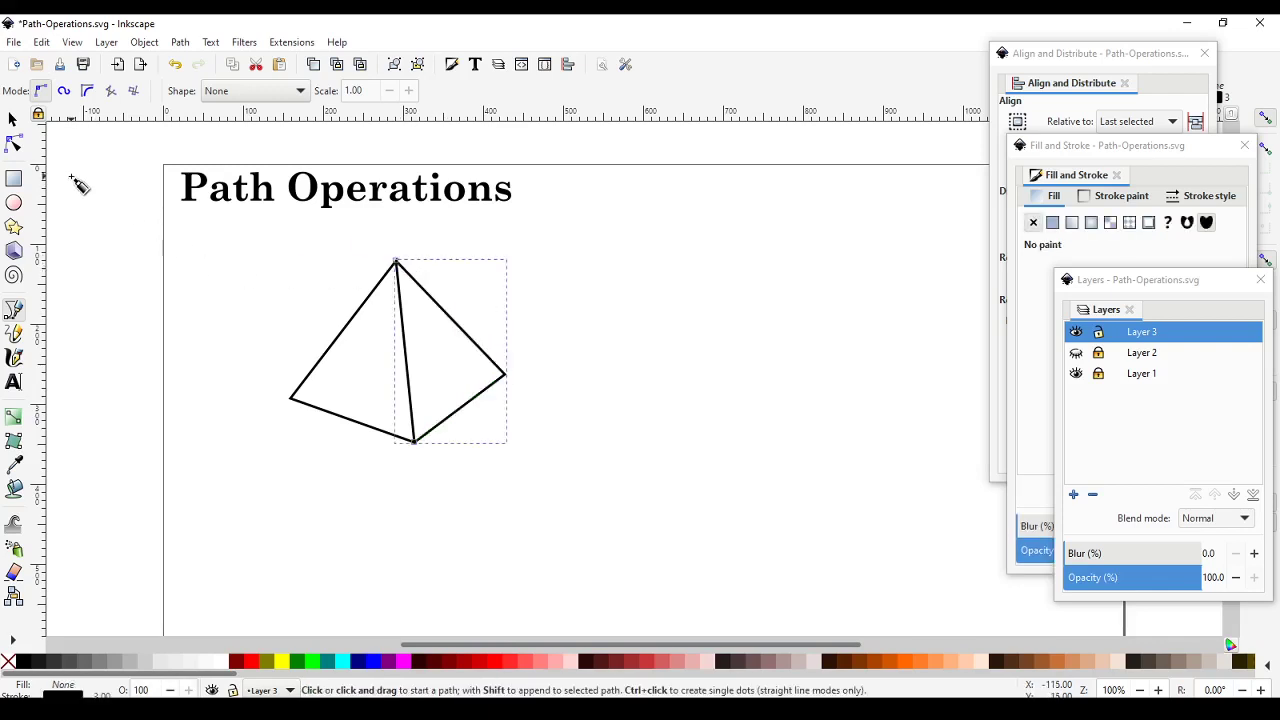
# Step: Try moving the open two-segment path away from the triangle, undo the move, and clear the selection
pyautogui.press('s')
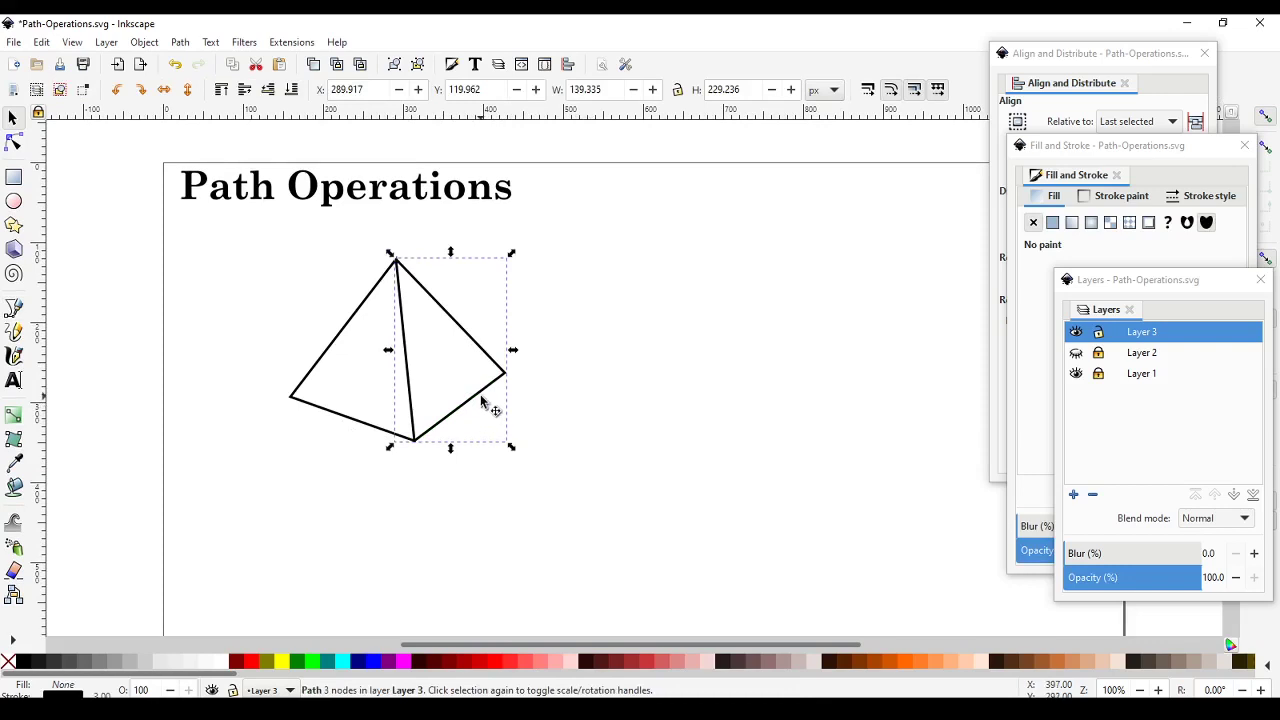
pyautogui.moveTo(481, 399); pyautogui.dragTo(566, 397)
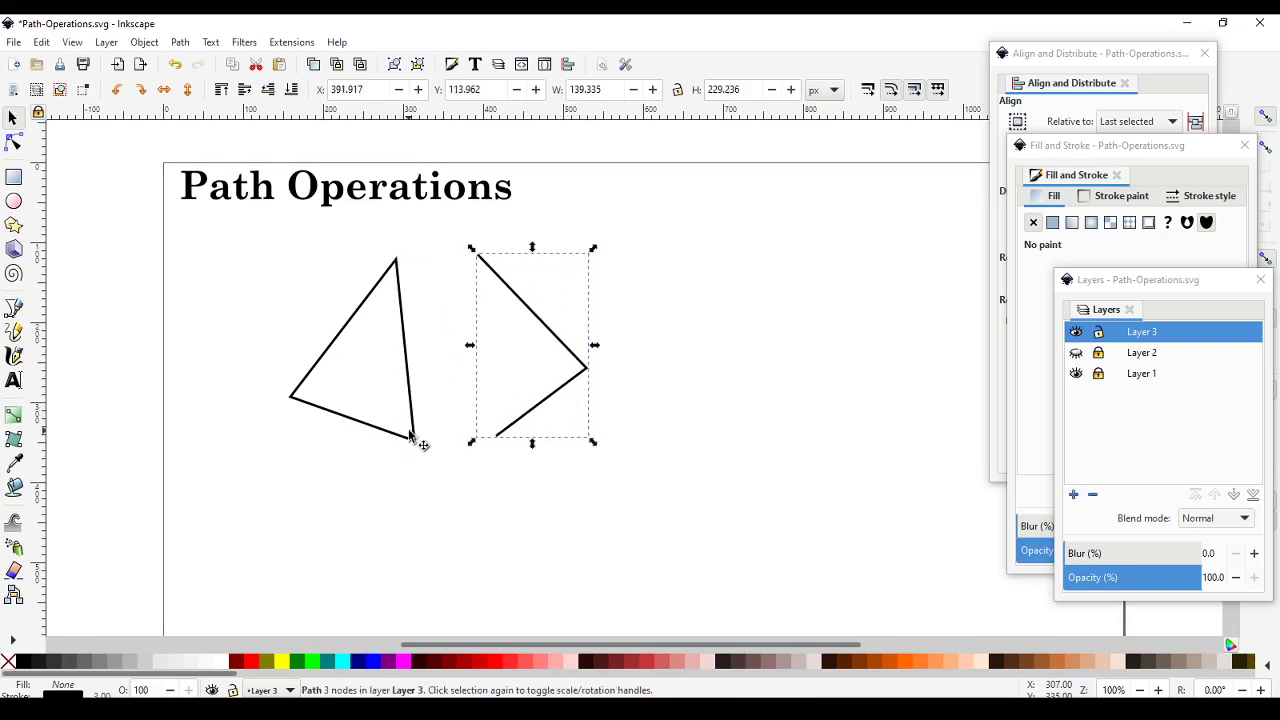
pyautogui.click(410, 434)
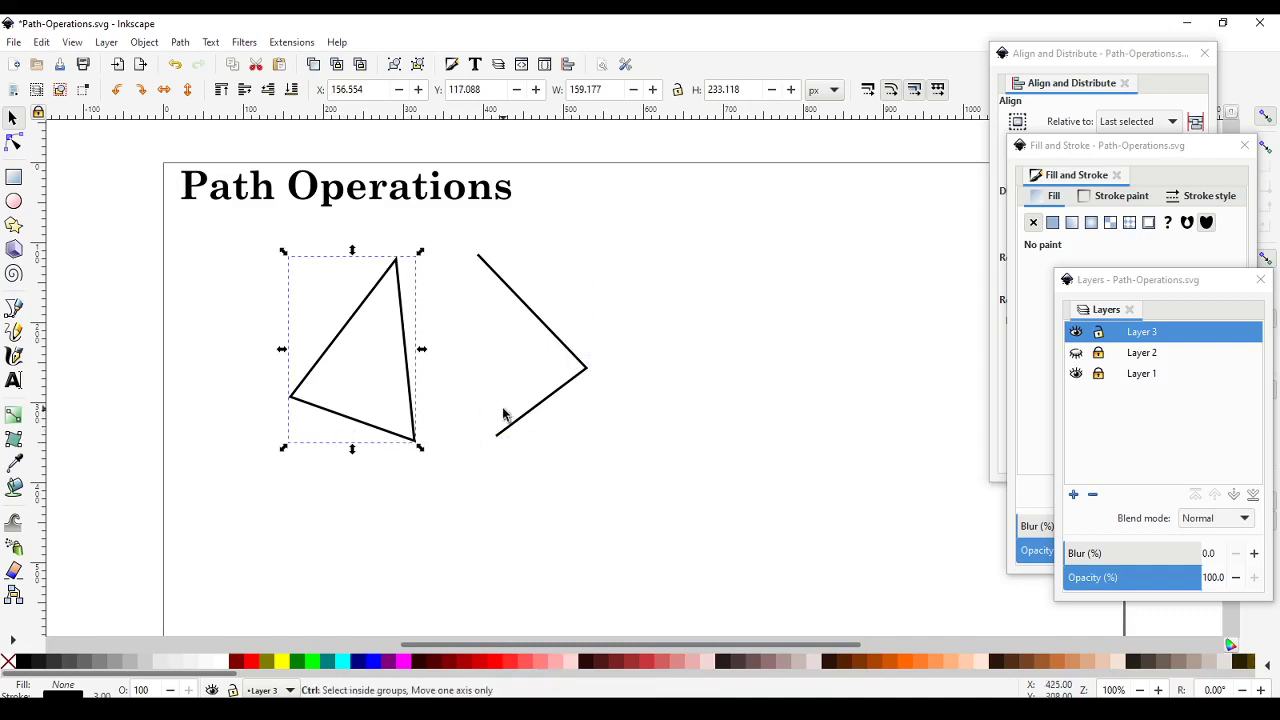
pyautogui.hotkey('ctrl', 'z')
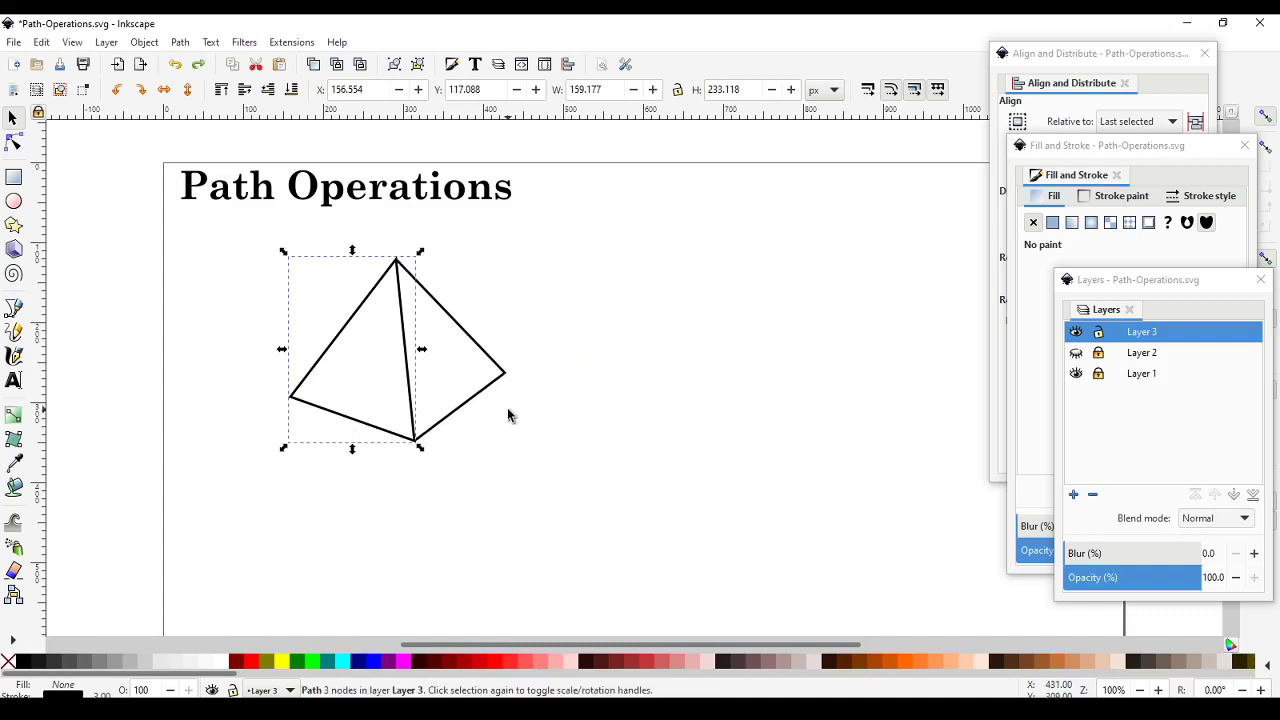
pyautogui.click(507, 407)
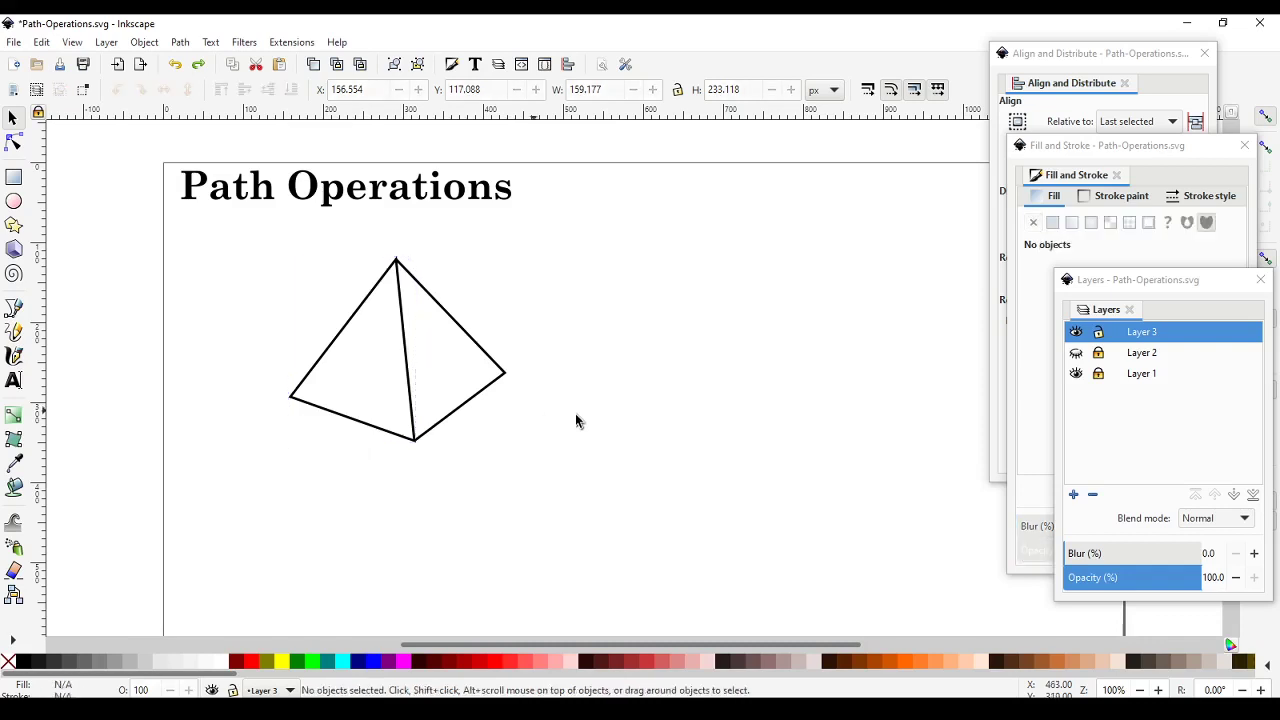
# Step: Move the triangle's outer corner node to about X 186, Y 282 px and the open path's outer corner to about X 418, Y 256 px
pyautogui.click(301, 402)
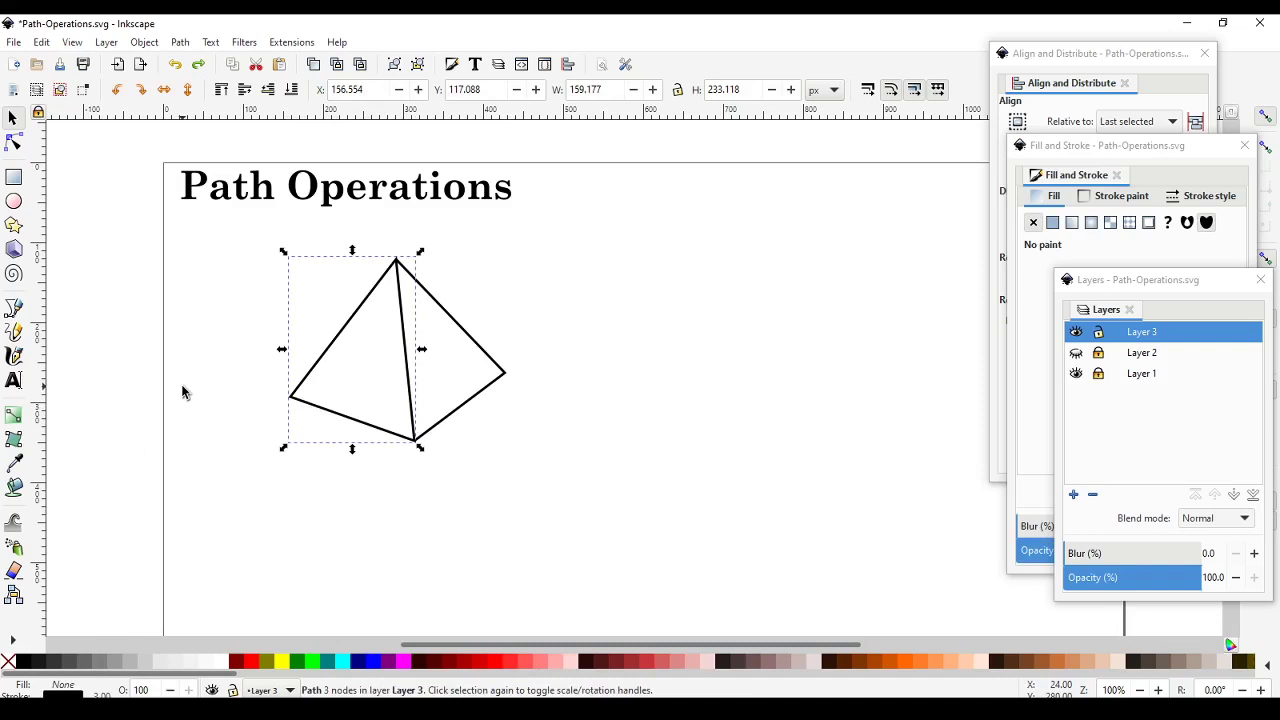
pyautogui.click(12, 147)
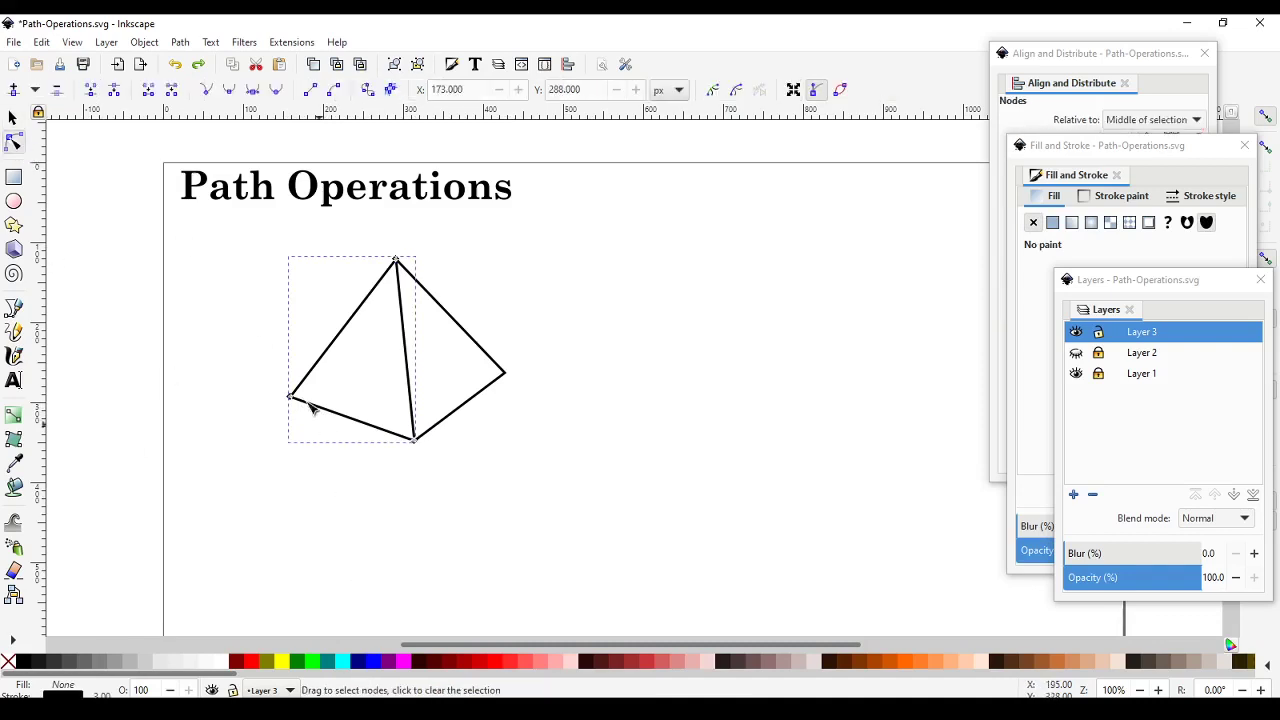
pyautogui.moveTo(292, 400)
pyautogui.mouseDown()
pyautogui.moveTo(329, 367)
pyautogui.moveTo(314, 392)
pyautogui.mouseUp()
pyautogui.click(500, 387)
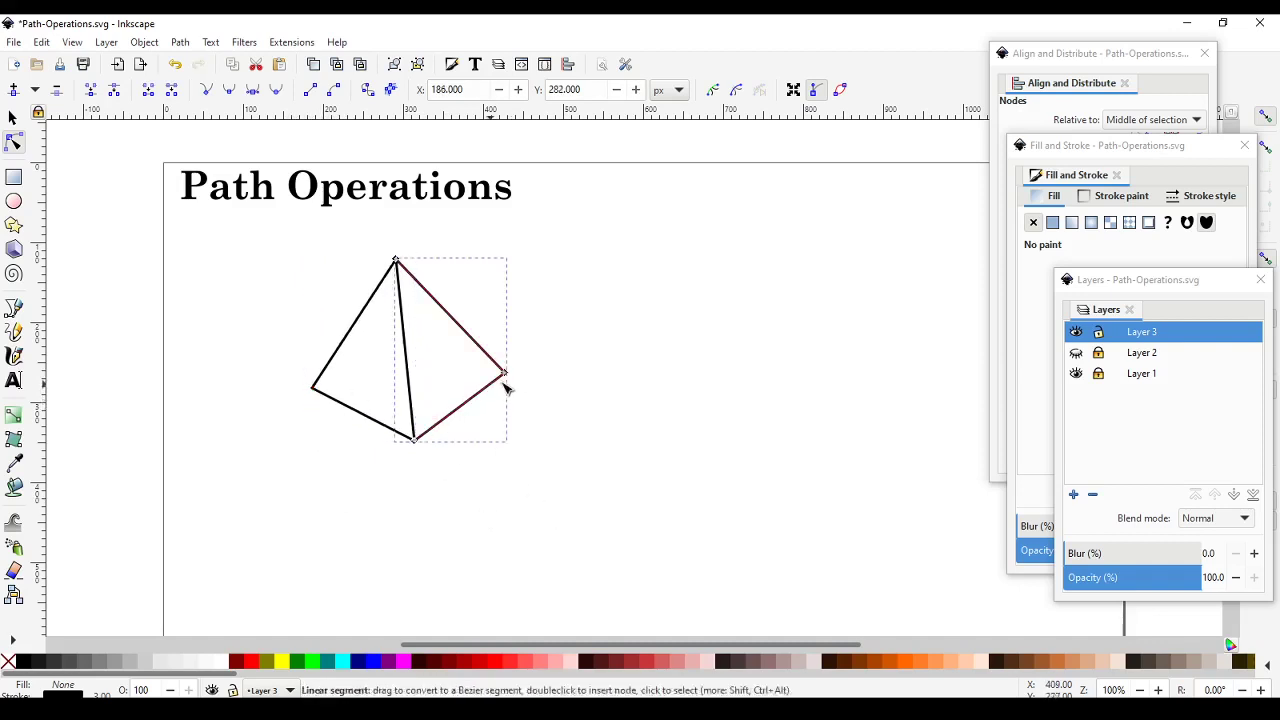
pyautogui.moveTo(510, 382); pyautogui.dragTo(505, 371)
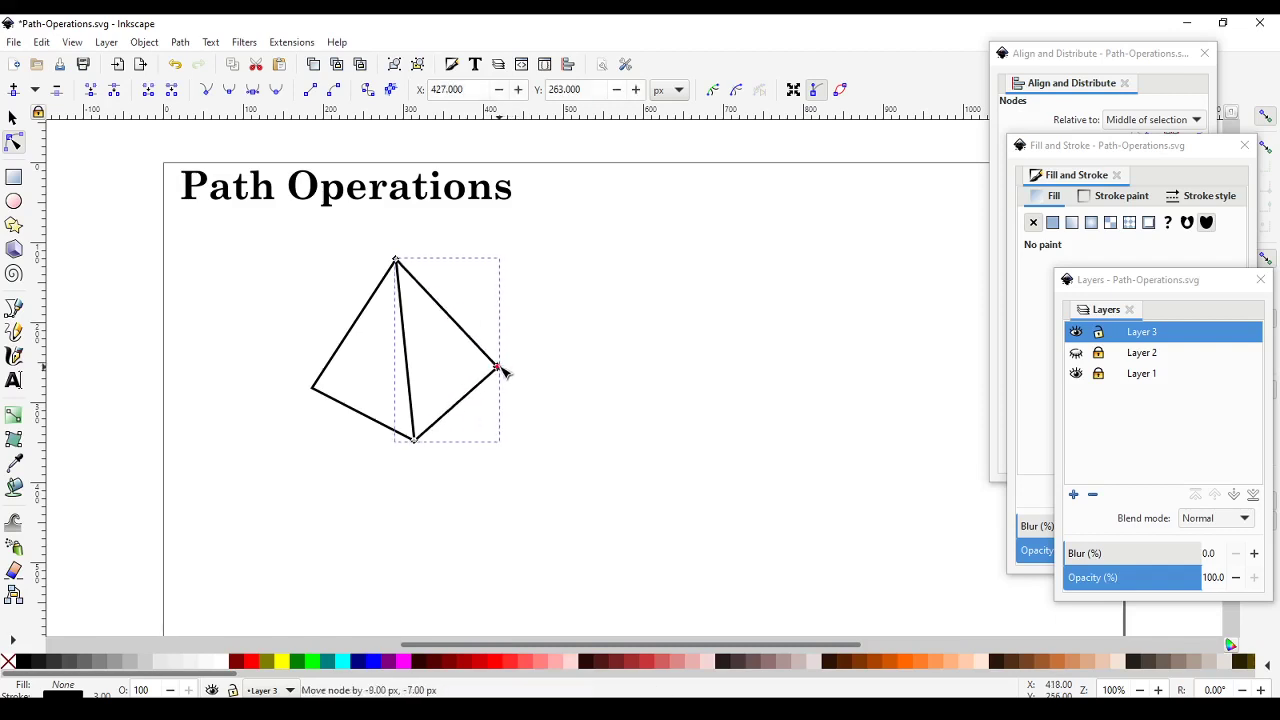
pyautogui.click(13, 119)
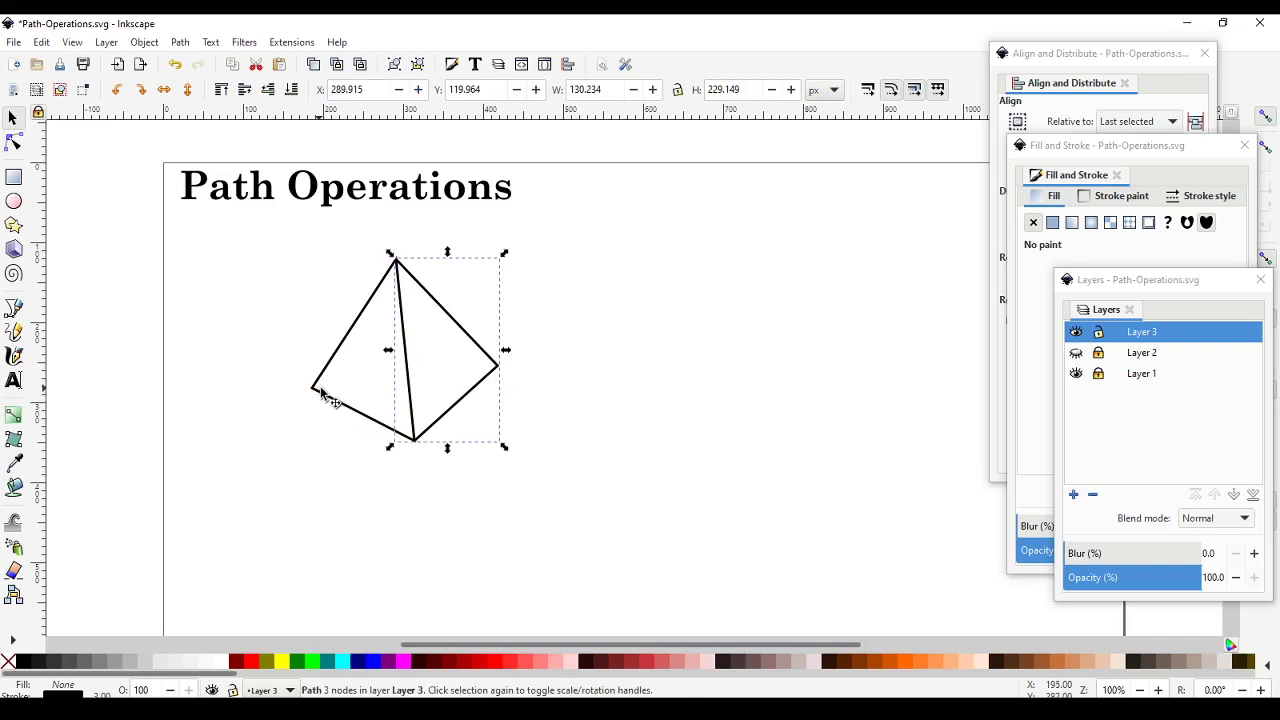
# Step: Draw a straight line about 232 px wide connecting the pyramid's two outer corners
pyautogui.click(14, 310)
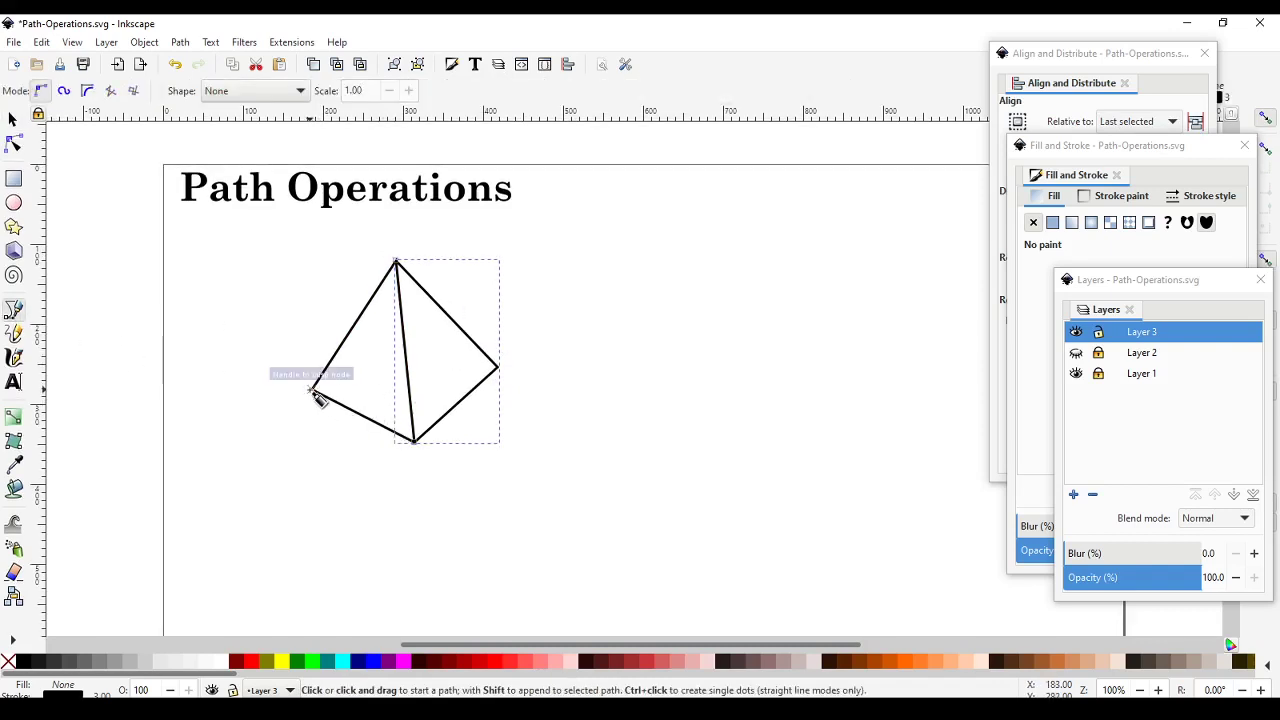
pyautogui.click(312, 389)
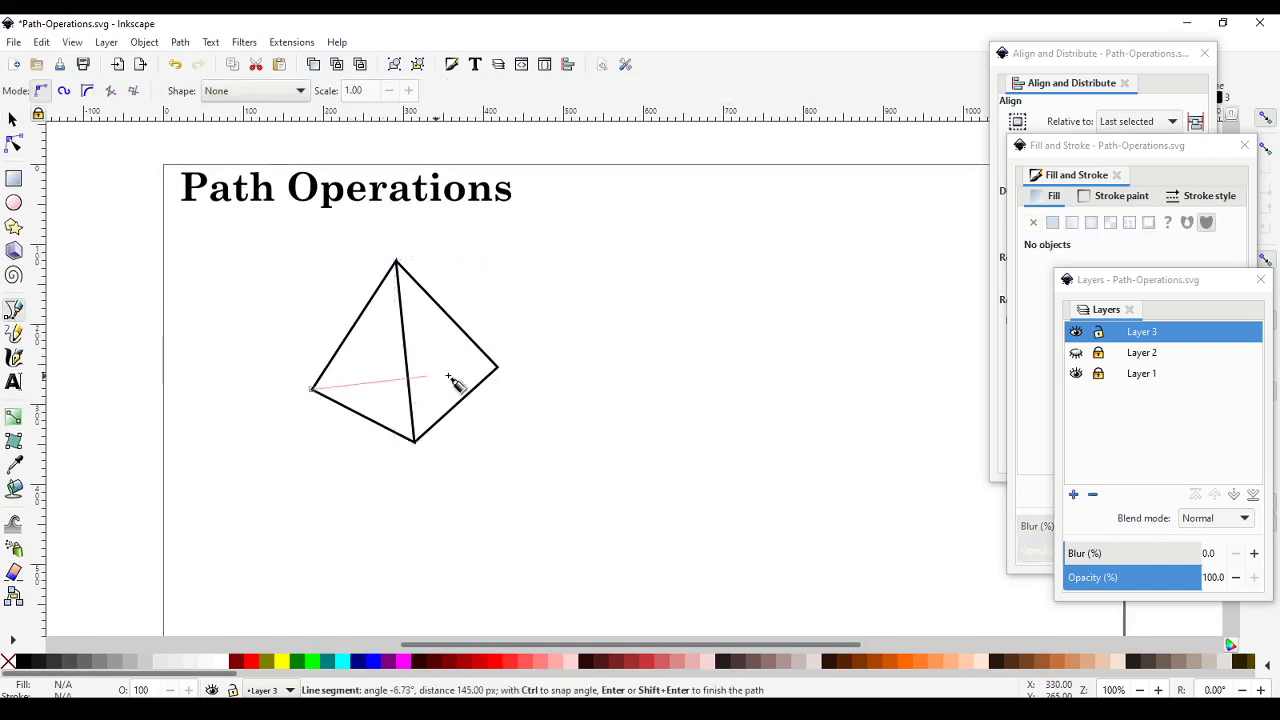
pyautogui.doubleClick(499, 368)
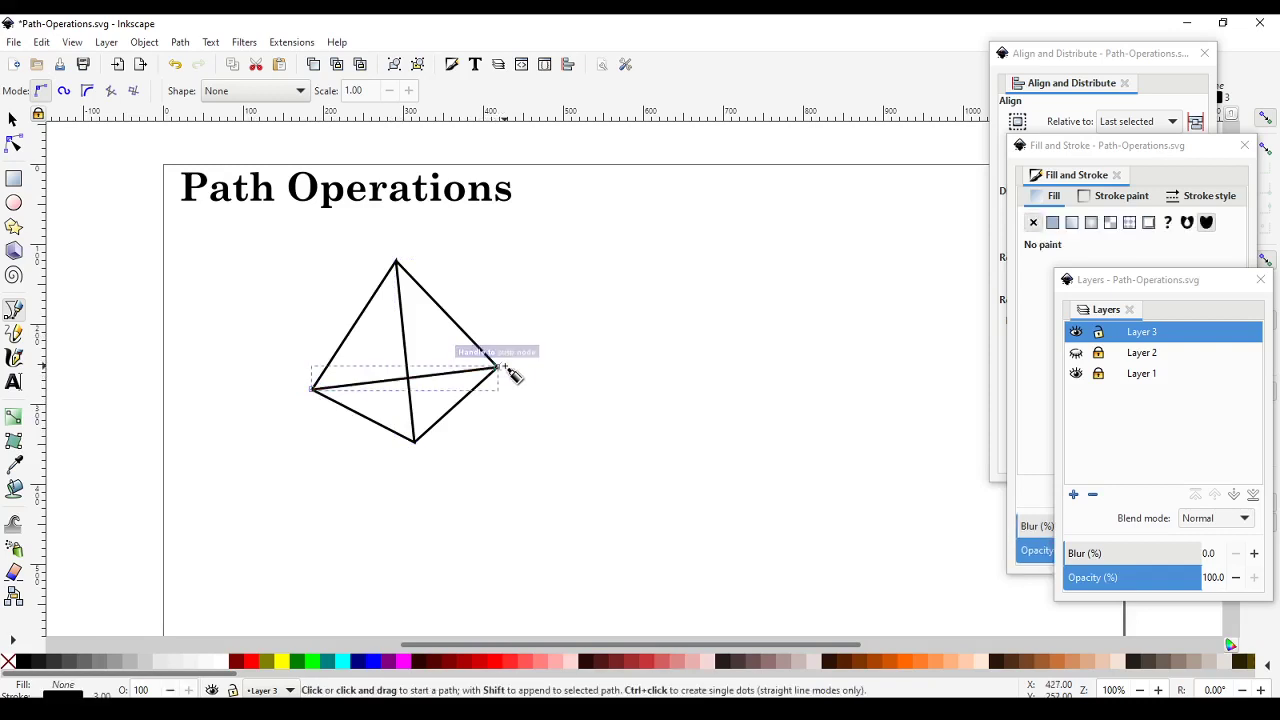
pyautogui.press('s')
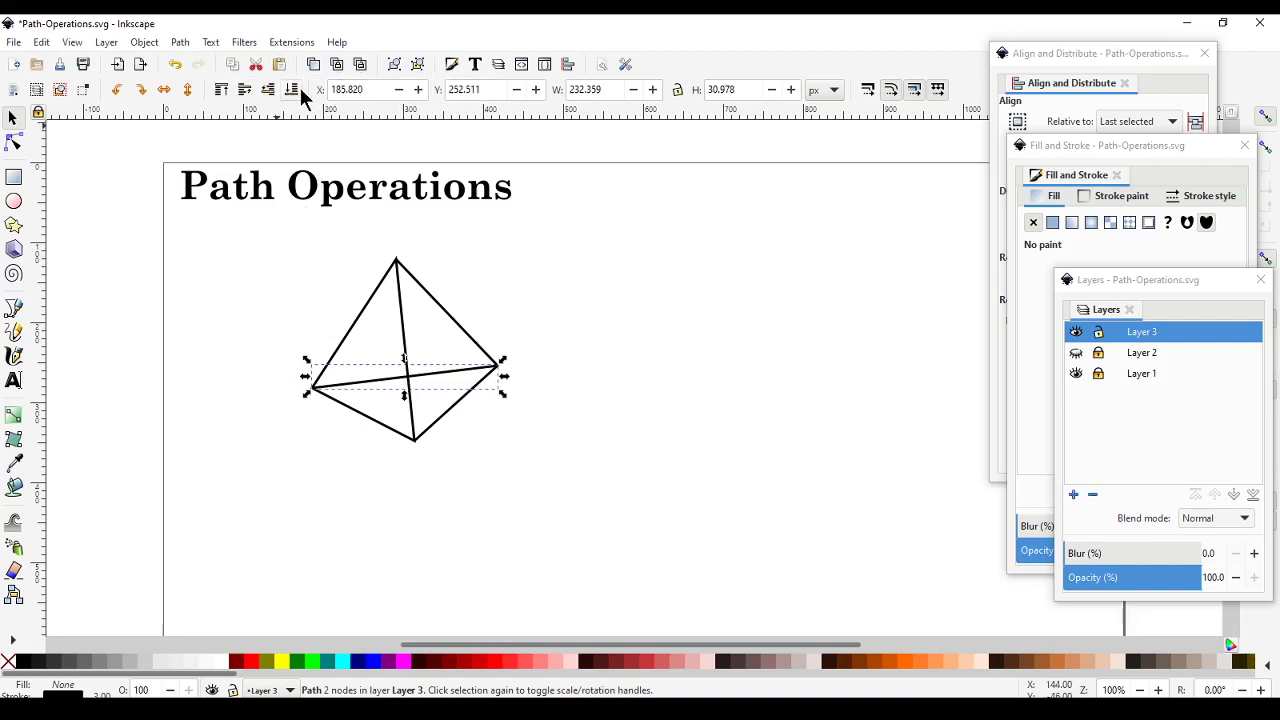
# Step: Duplicate the line crossing the pyramid, move the copy to about X 498, Y 132.5 px, and deselect it
pyautogui.click(567, 464)
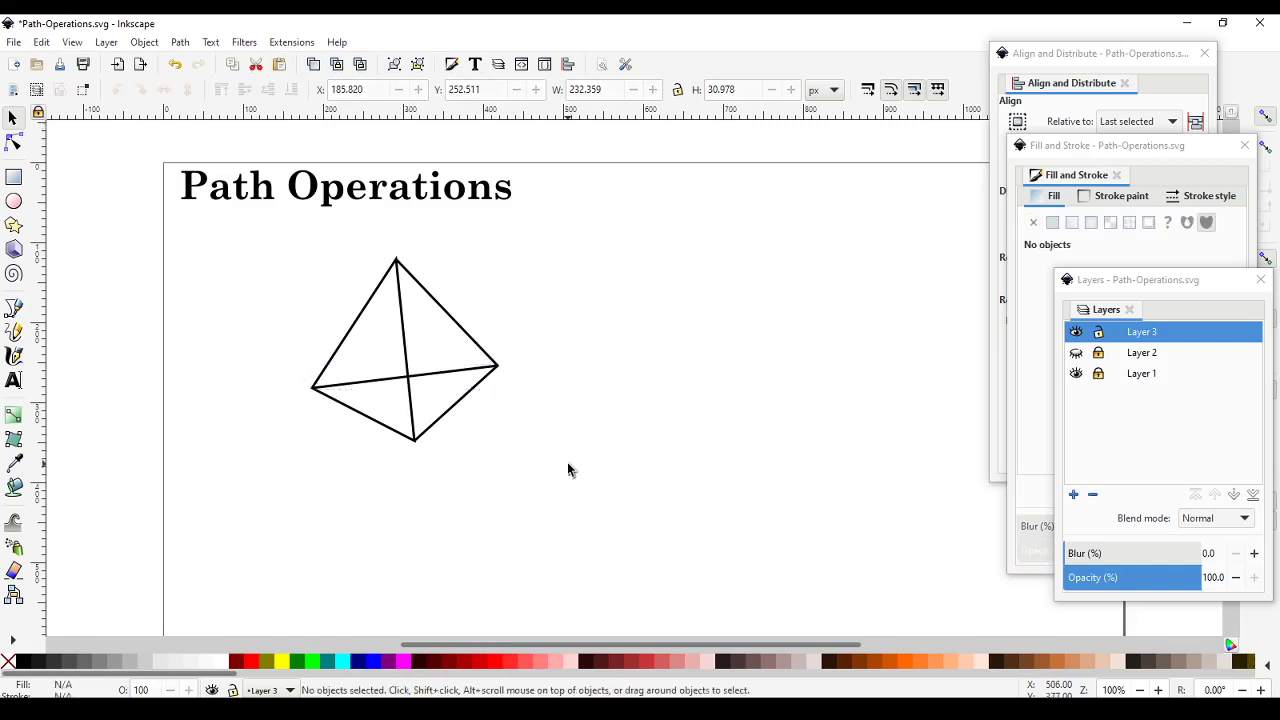
pyautogui.click(449, 373)
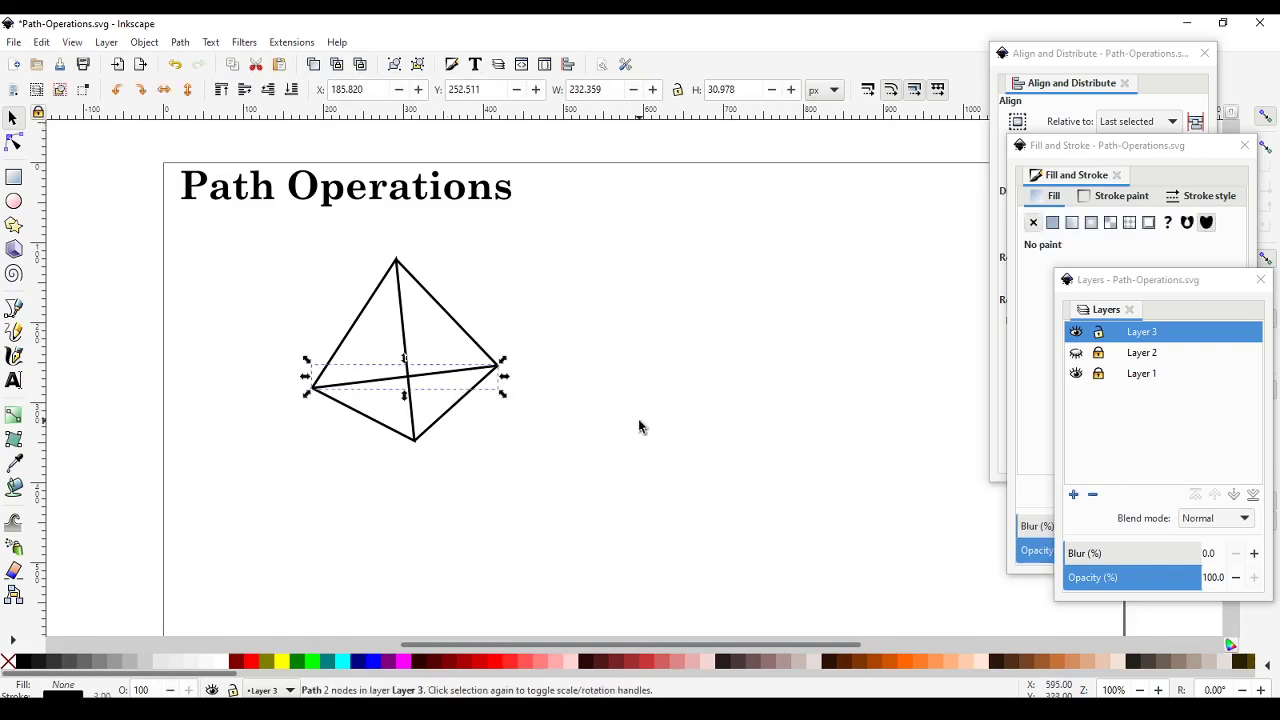
pyautogui.moveTo(449, 374); pyautogui.dragTo(704, 284)
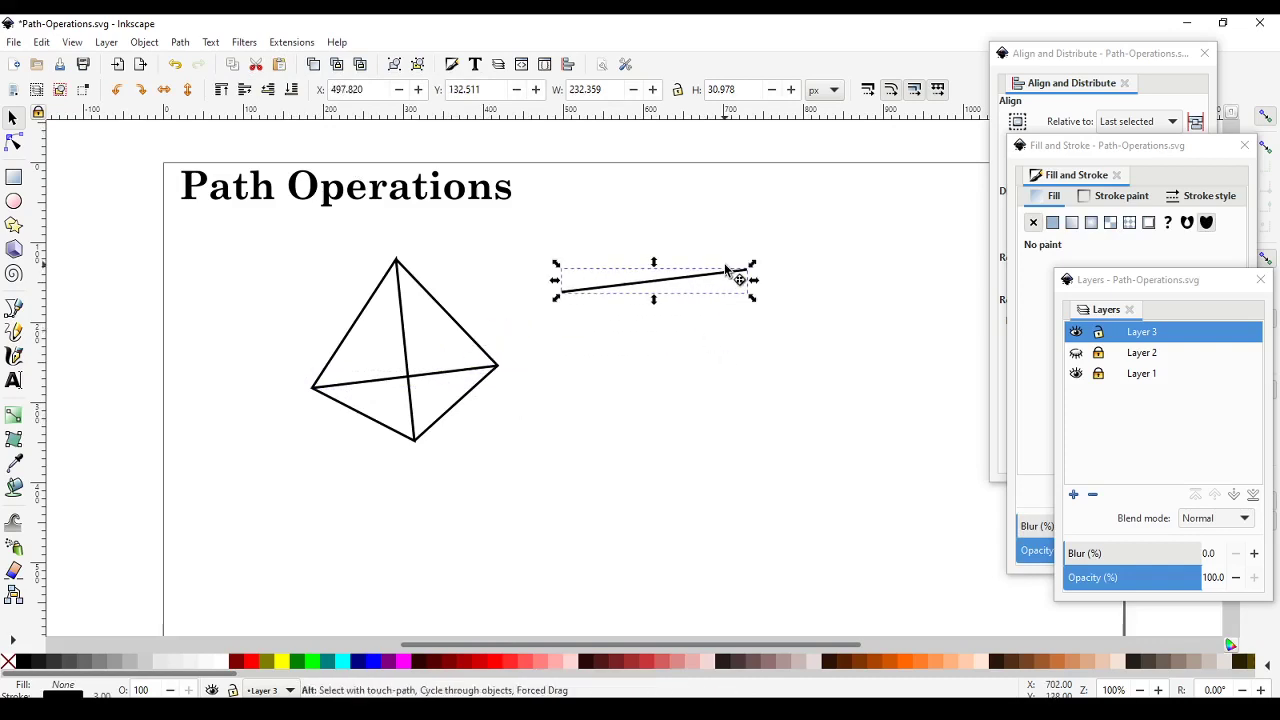
pyautogui.click(667, 434)
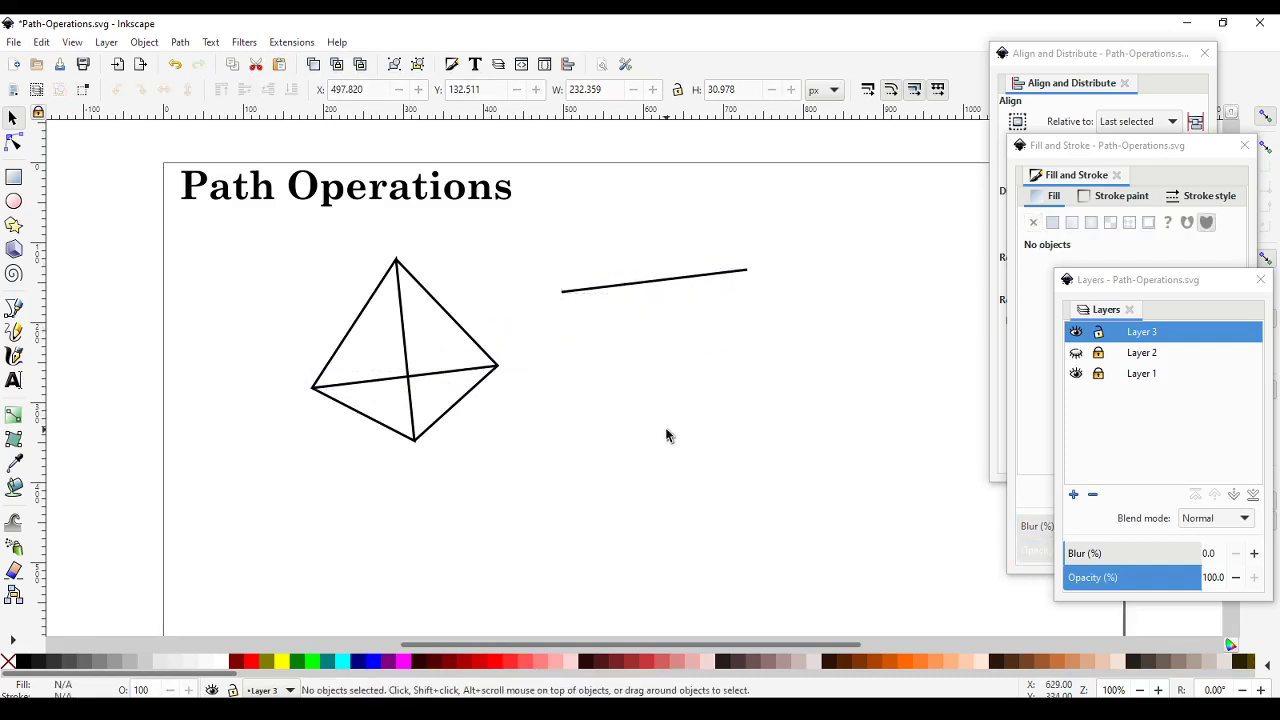
# Step: Draw a closed four-sided path about 92 px wide and 73 px tall over the middle of the copied line
pyautogui.click(13, 310)
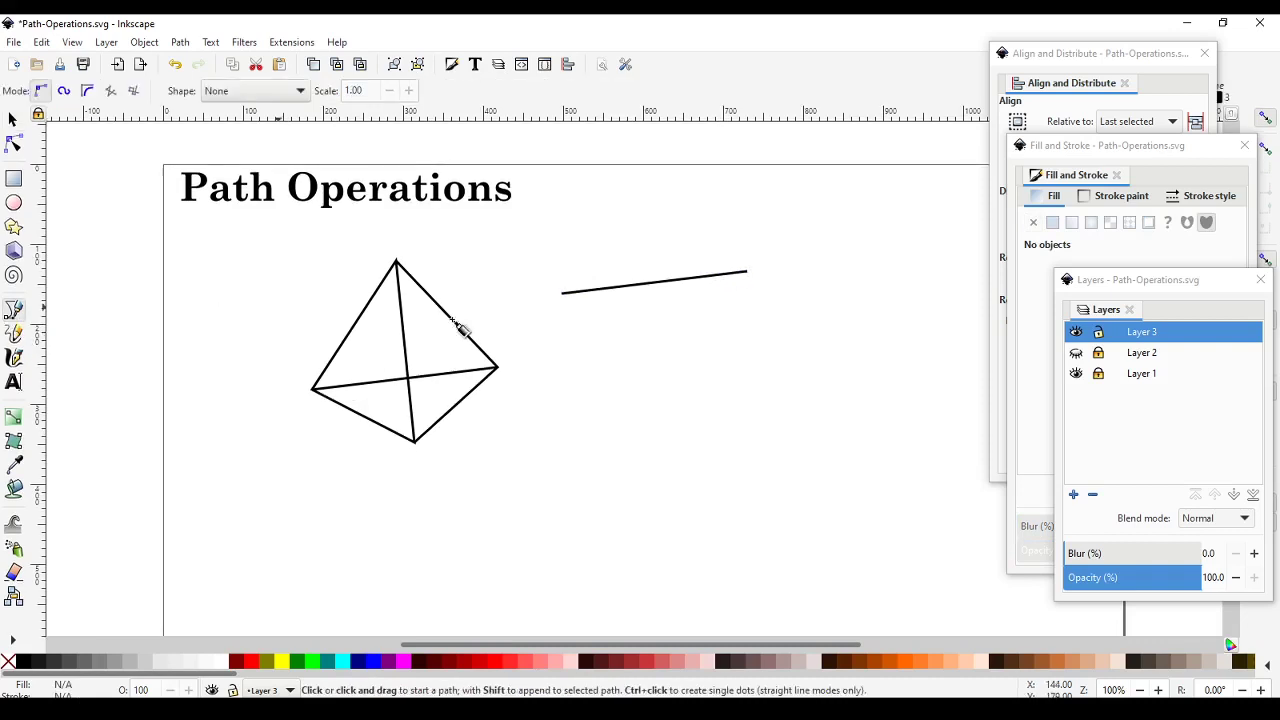
pyautogui.click(617, 266)
pyautogui.click(683, 260)
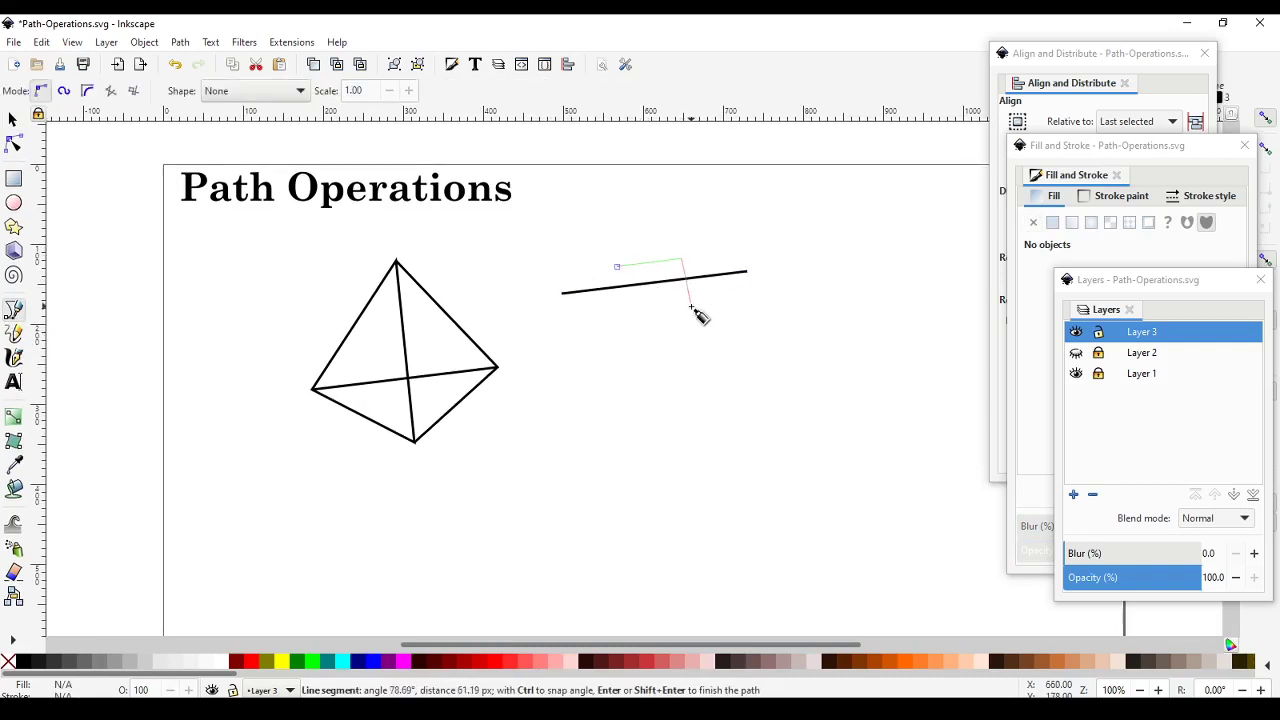
pyautogui.click(688, 306)
pyautogui.click(618, 312)
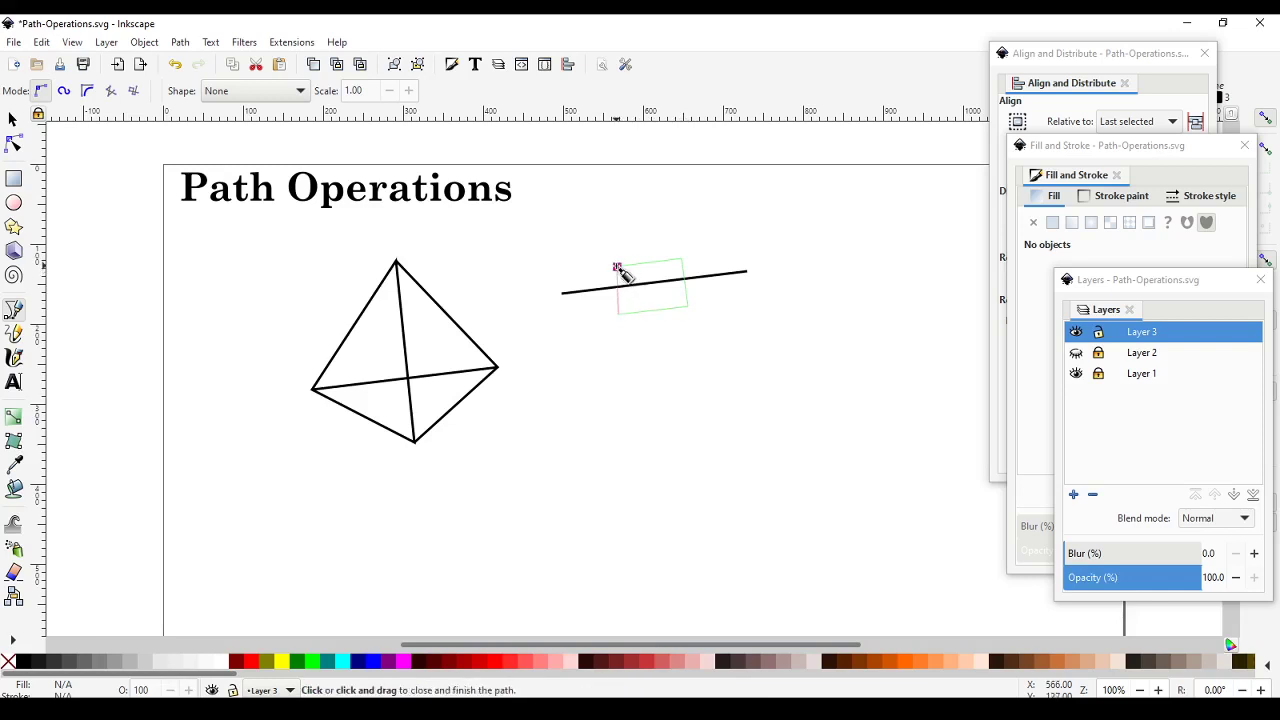
pyautogui.click(617, 266)
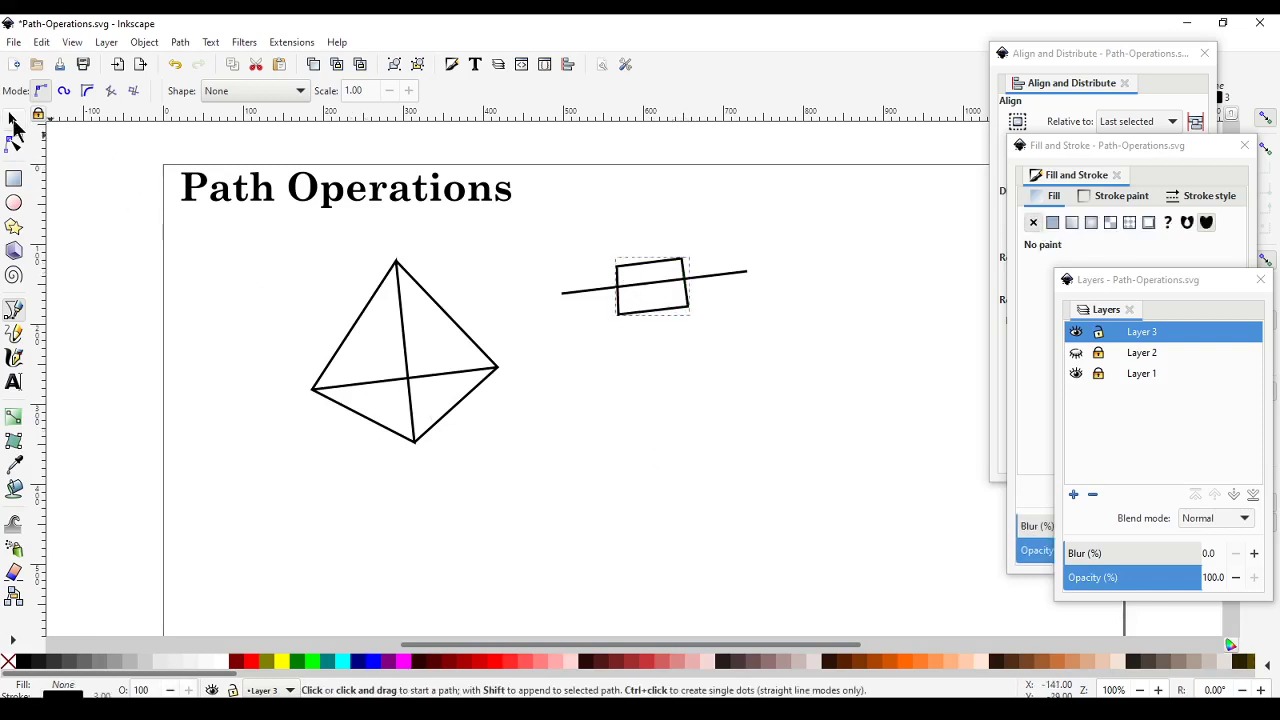
pyautogui.click(13, 118)
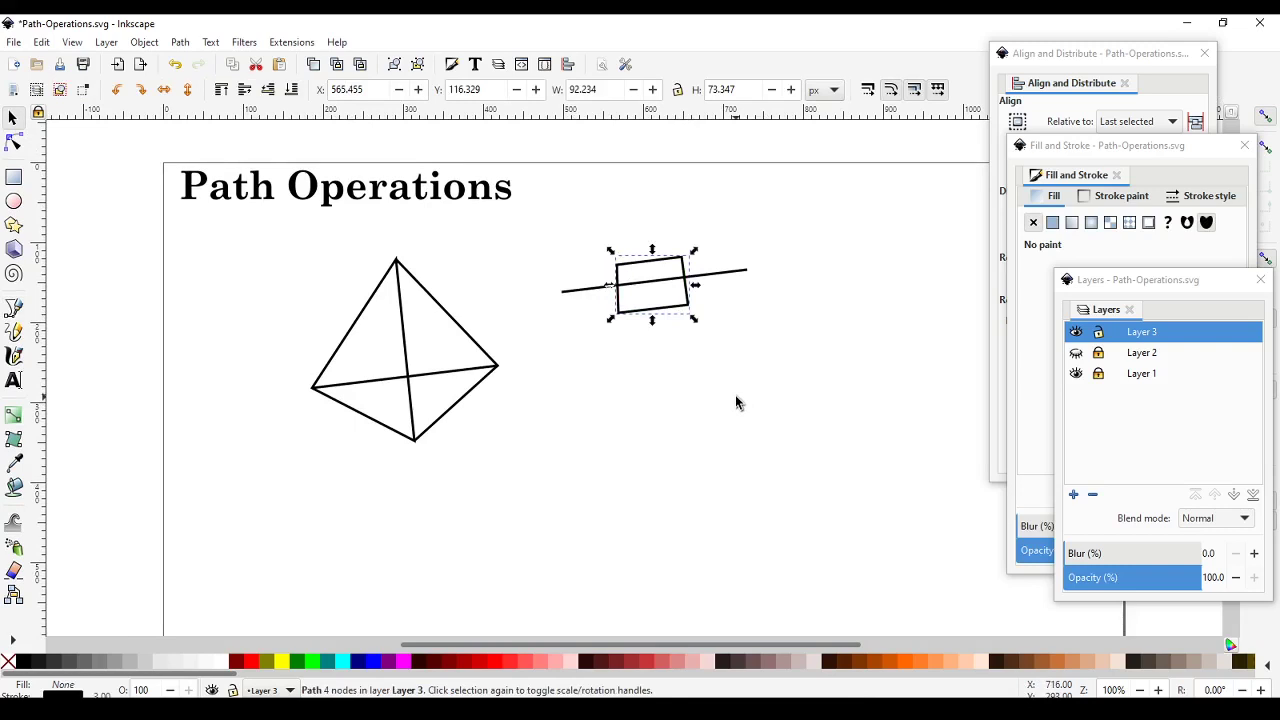
# Step: Fill the four-sided path over the copied line with white
pyautogui.click(580, 291)
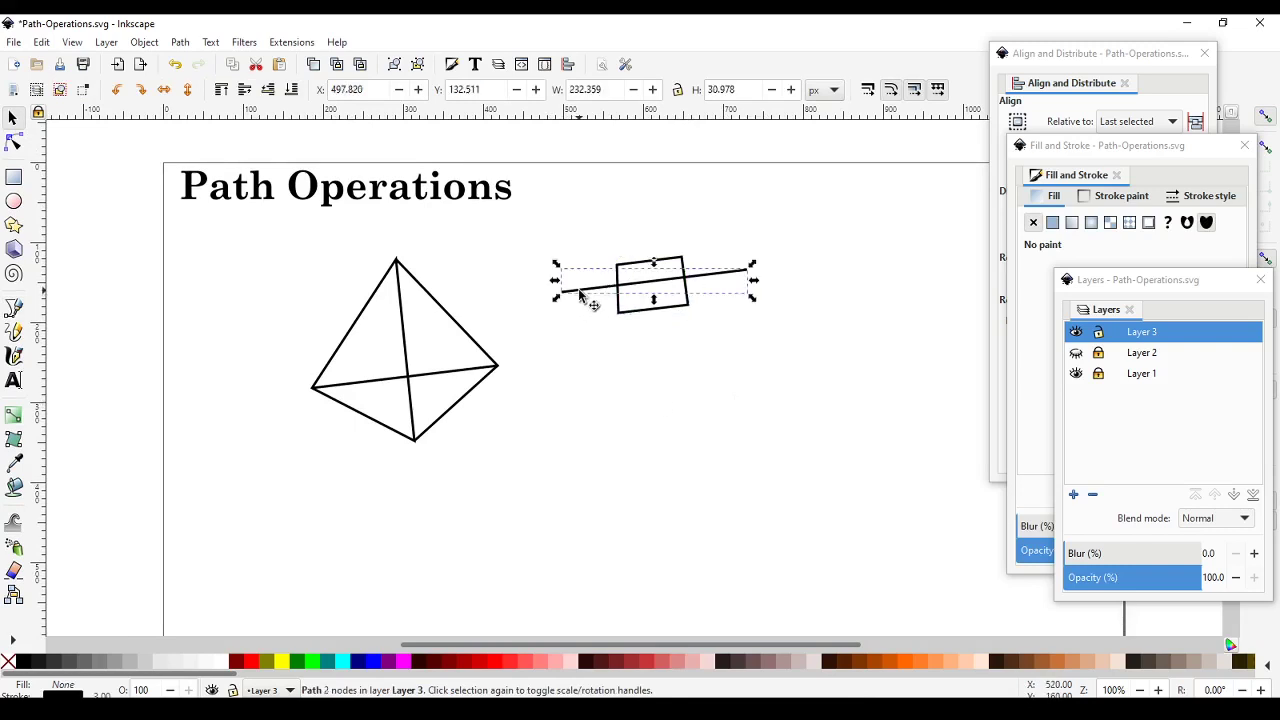
pyautogui.click(642, 311)
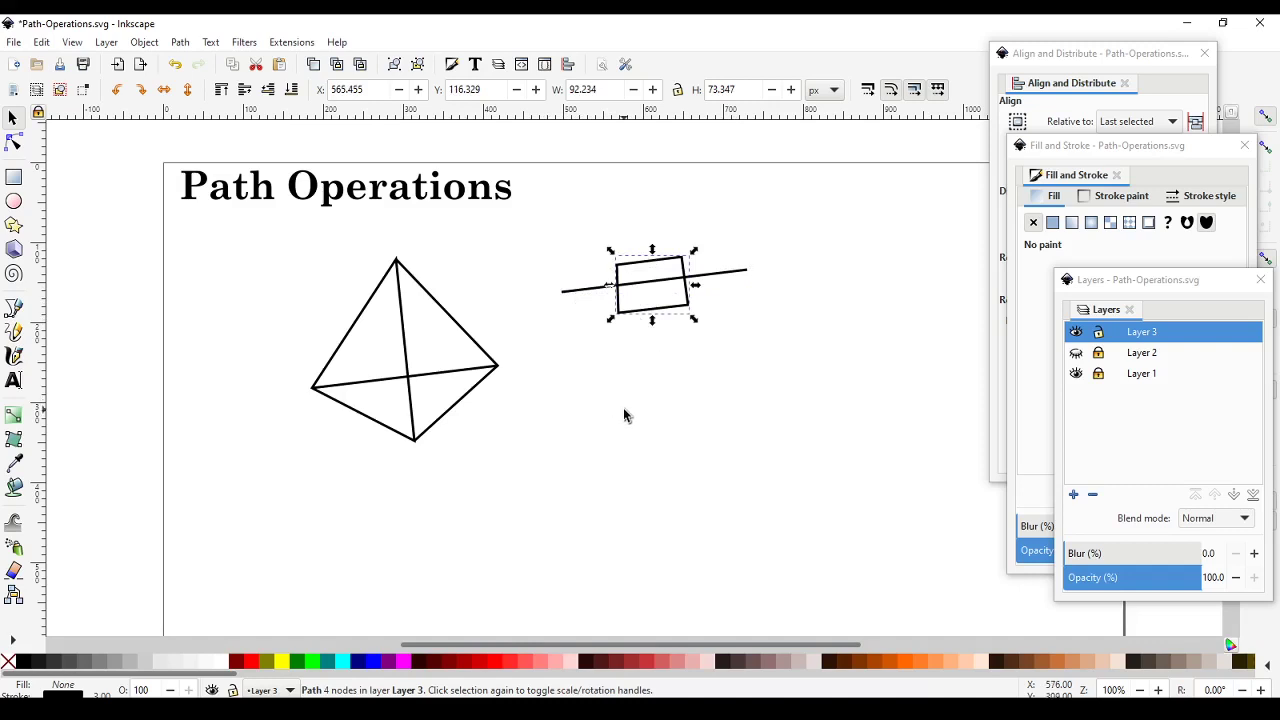
pyautogui.click(222, 662)
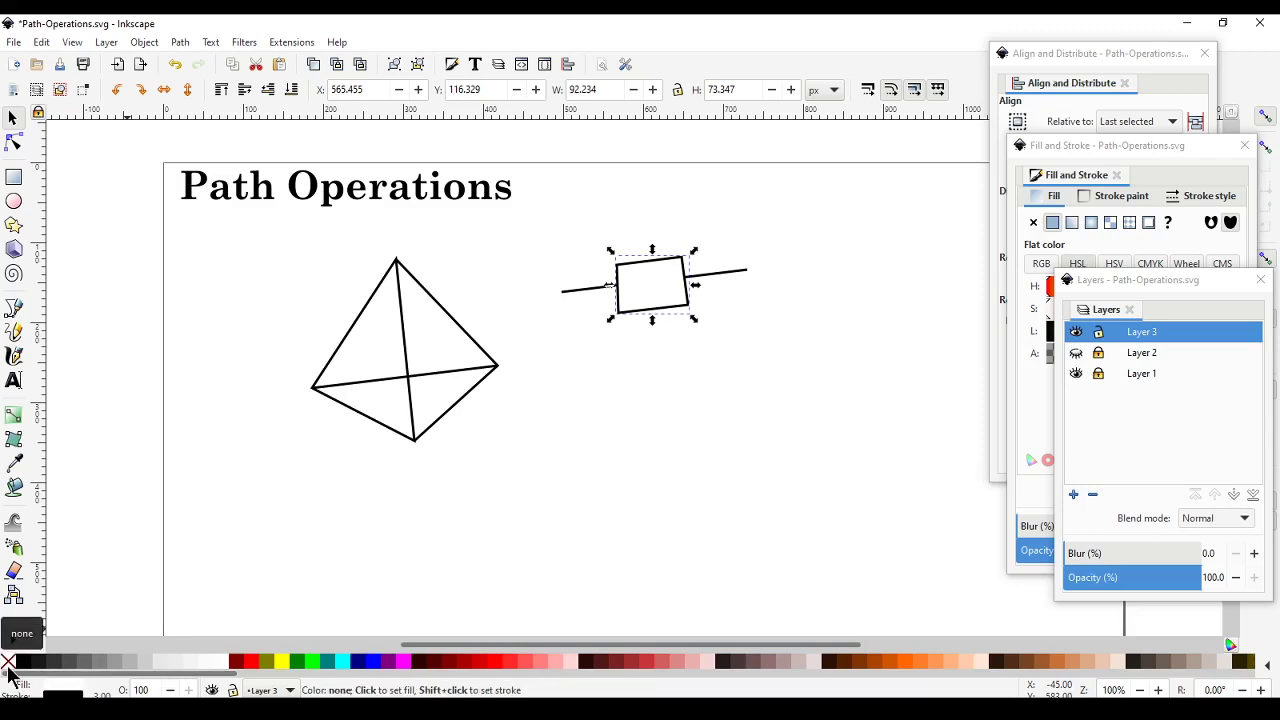
# Step: Remove the fill from the four-sided path and use it to split the copied line with Cut Path
pyautogui.click(7, 662)
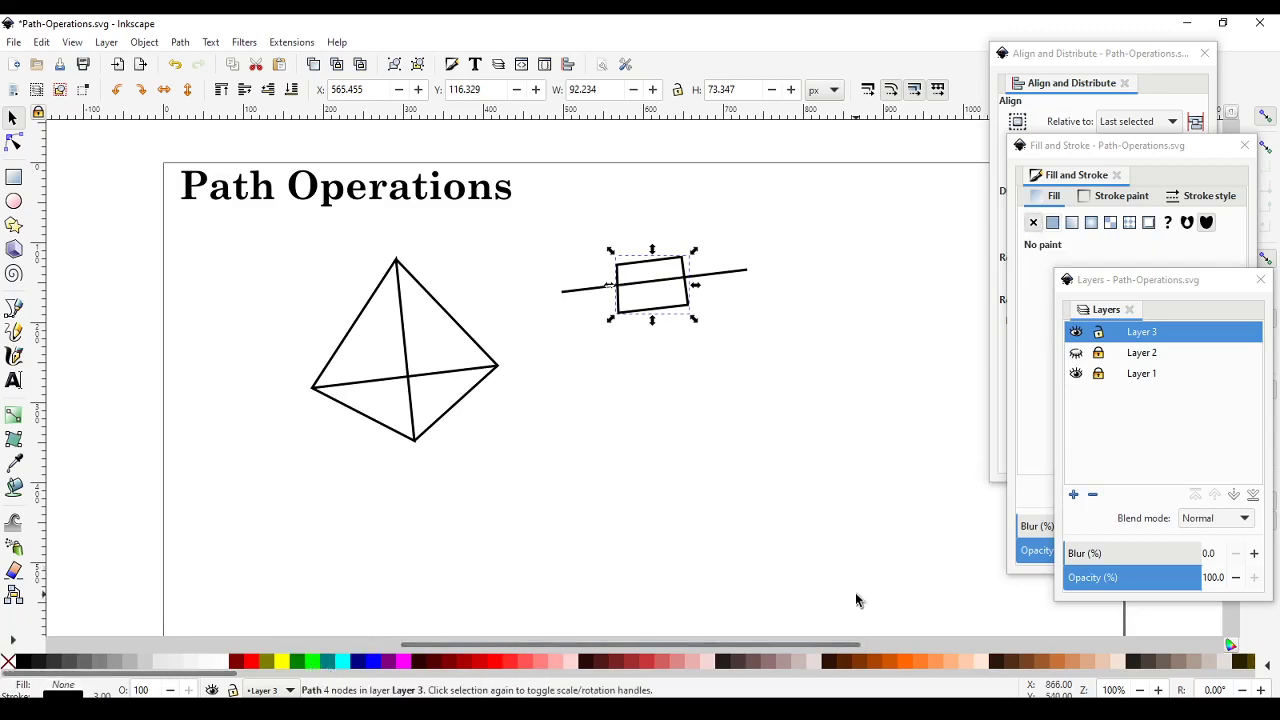
pyautogui.click(592, 294)
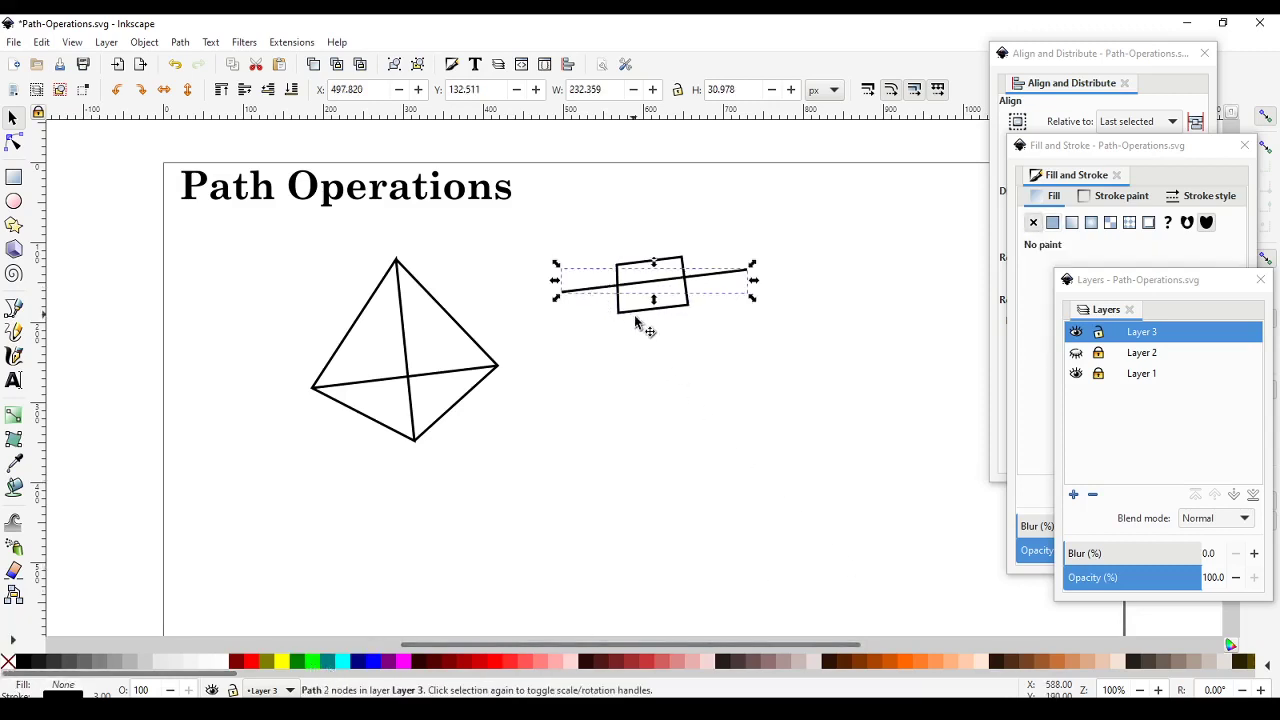
pyautogui.keyDown('shift'); pyautogui.click(637, 312); pyautogui.keyUp('shift')
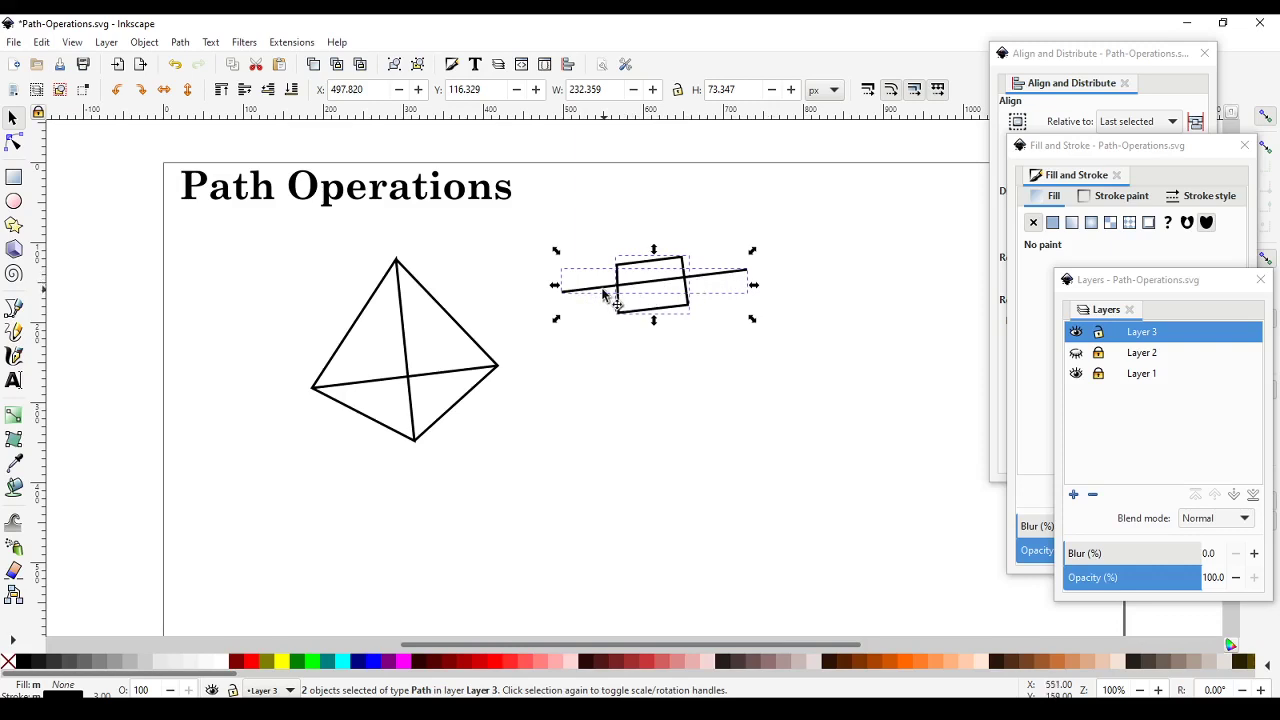
pyautogui.click(180, 43)
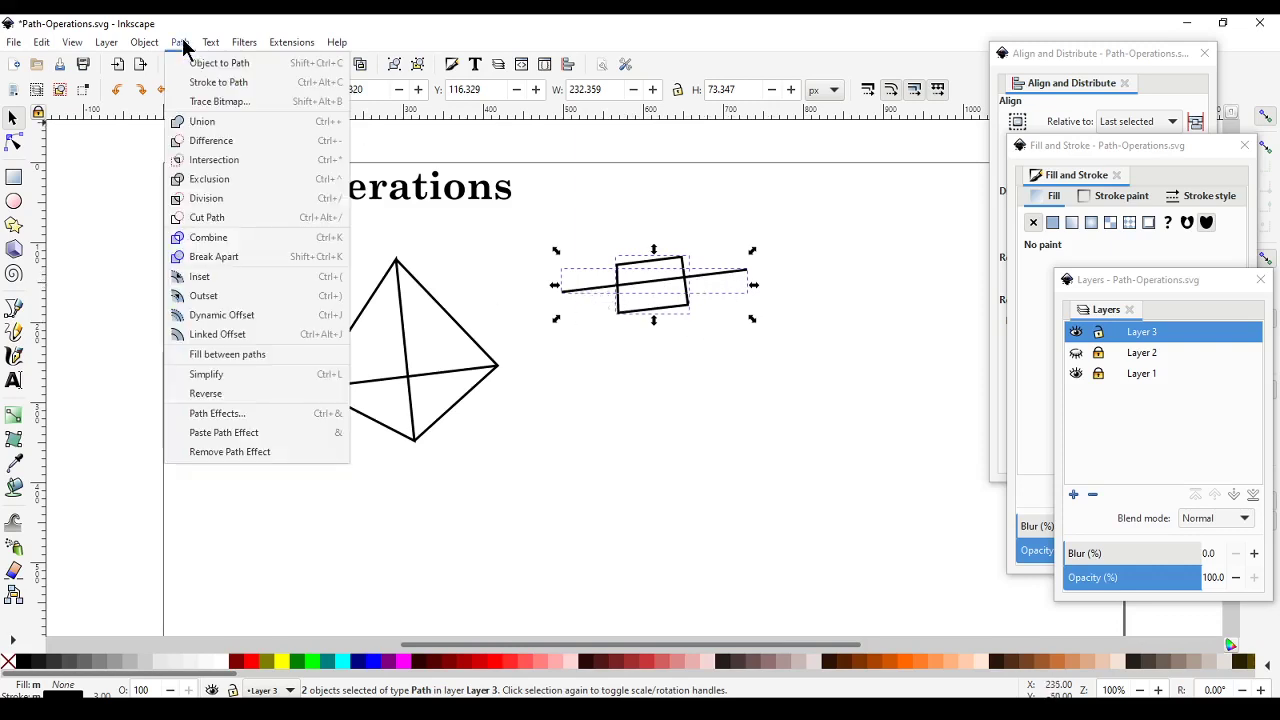
pyautogui.click(222, 229)
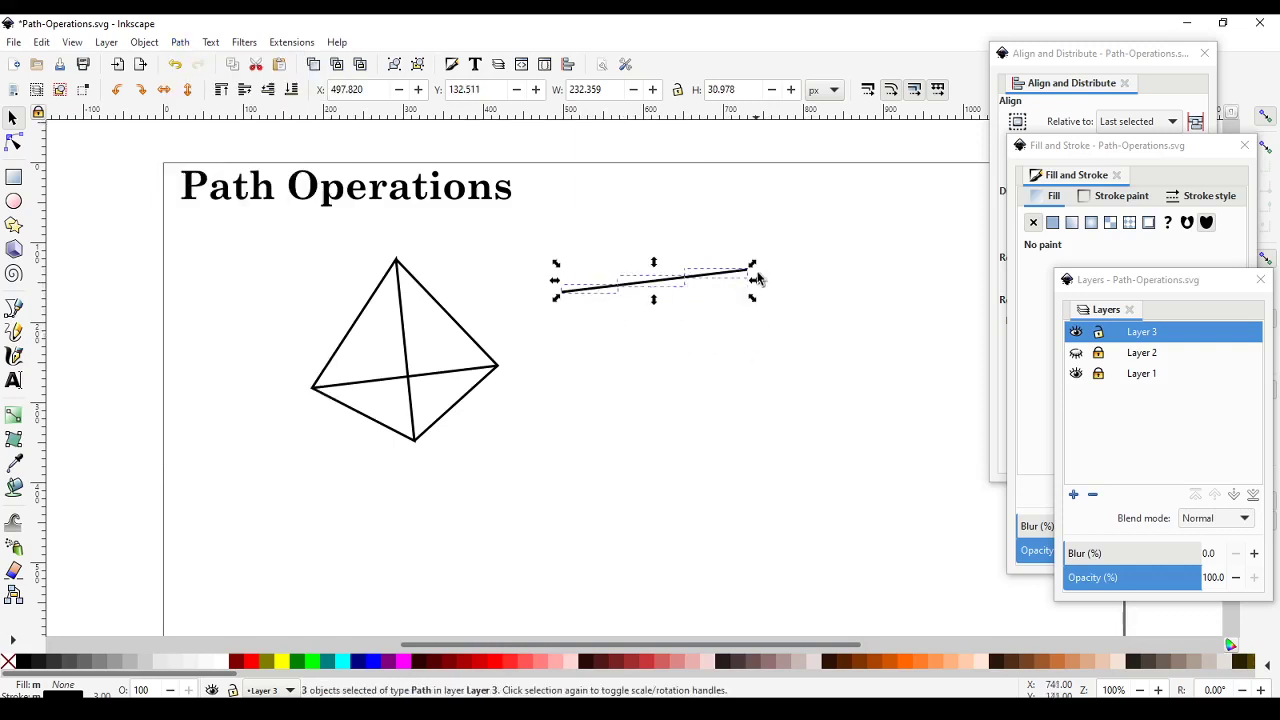
# Step: Move only the middle segment of the cut practice line down to about X 556, Y 197 px
pyautogui.click(670, 323)
pyautogui.click(657, 286)
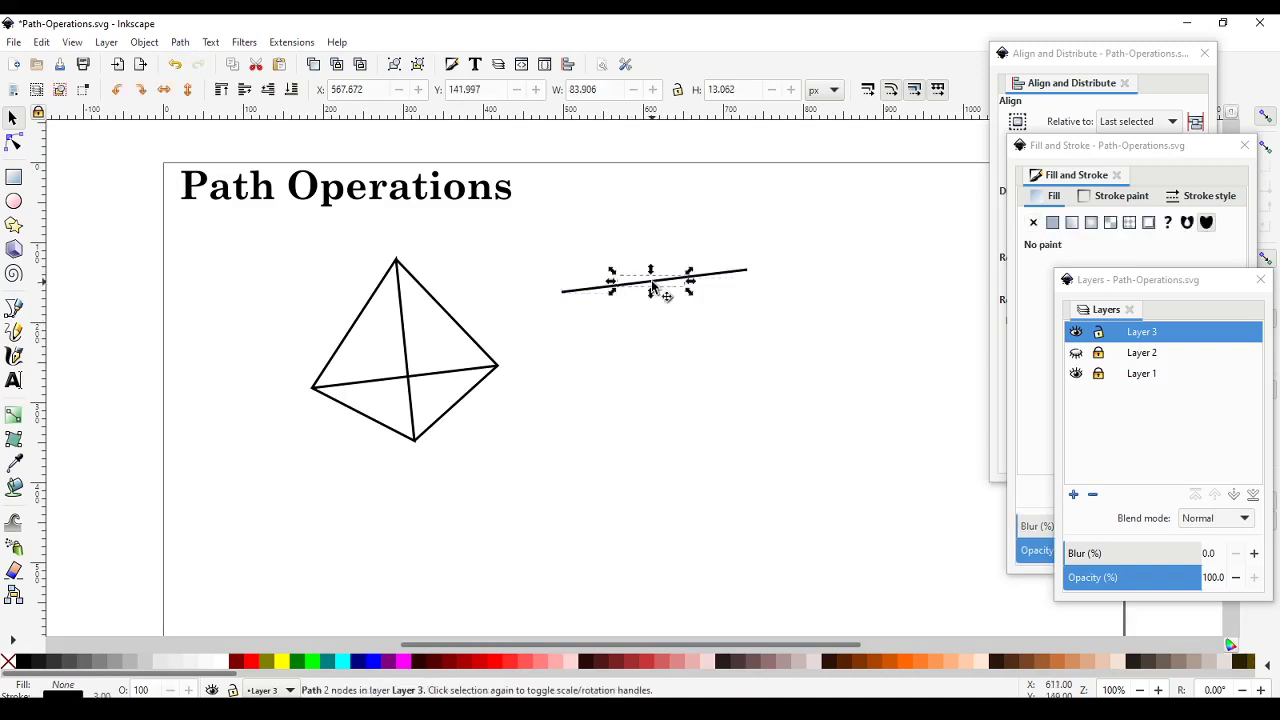
pyautogui.moveTo(657, 286); pyautogui.dragTo(647, 328)
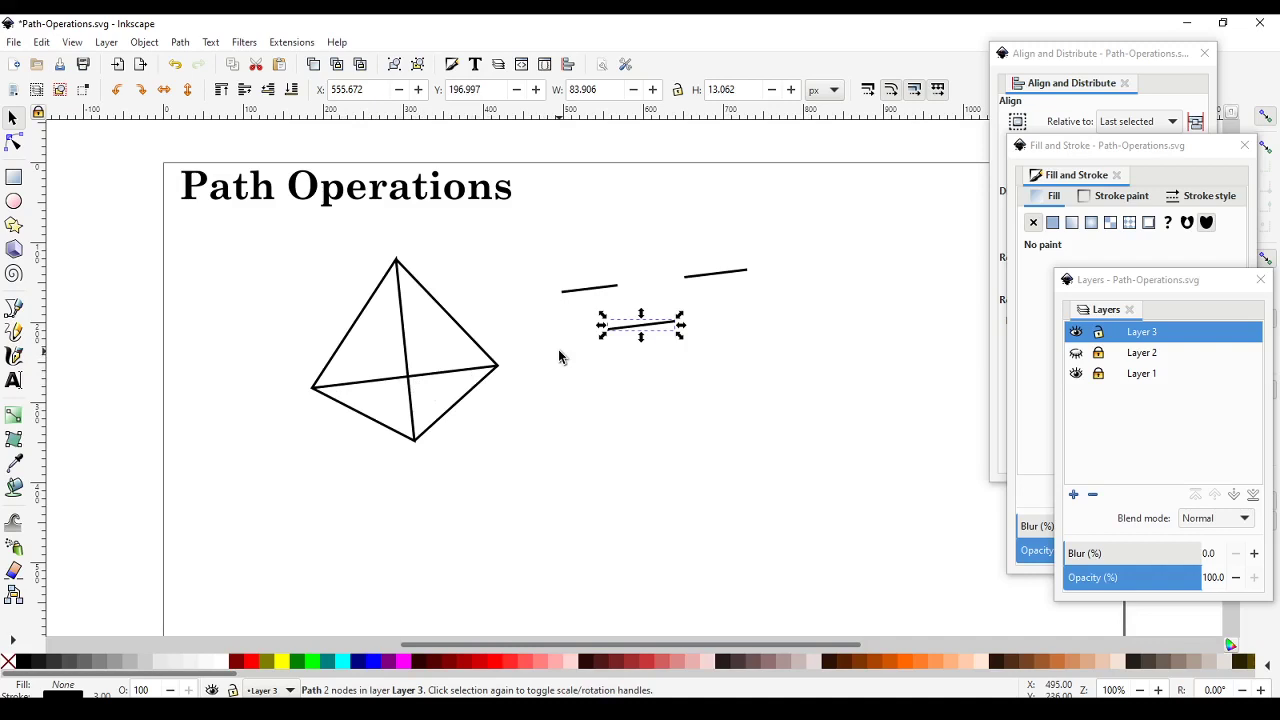
# Step: Select all three segments of the practice line and delete them
pyautogui.click(541, 240)
pyautogui.moveTo(541, 247); pyautogui.dragTo(816, 406)
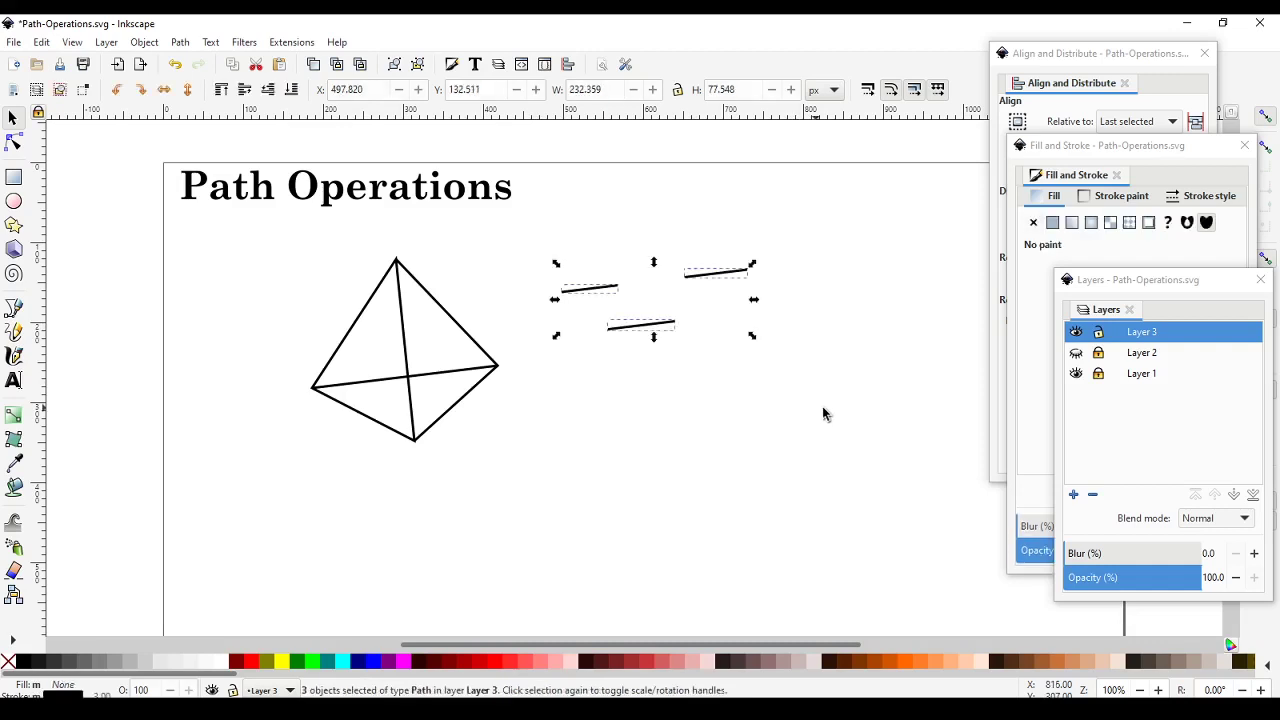
pyautogui.press('Delete')
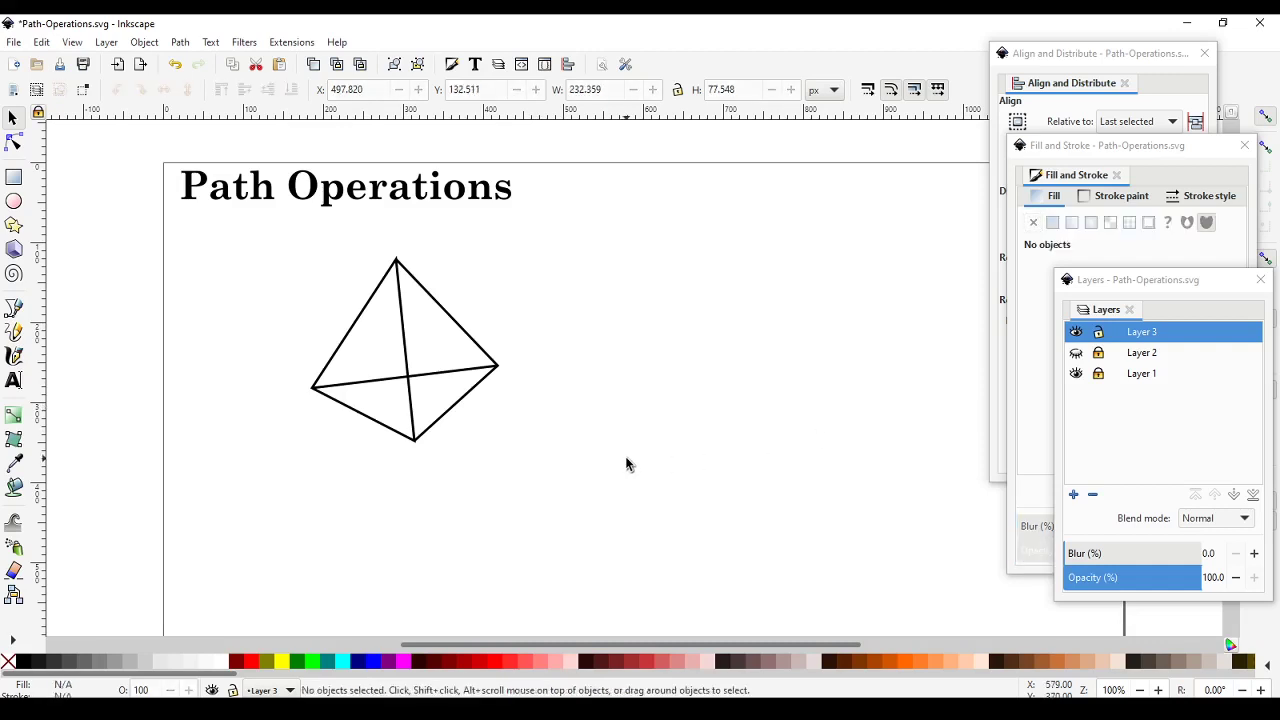
# Step: Draw a closed four-sided path about 64 px wide and 106 px tall around the crossing of the pyramid's inner lines
pyautogui.click(396, 383)
pyautogui.click(512, 482)
pyautogui.click(13, 308)
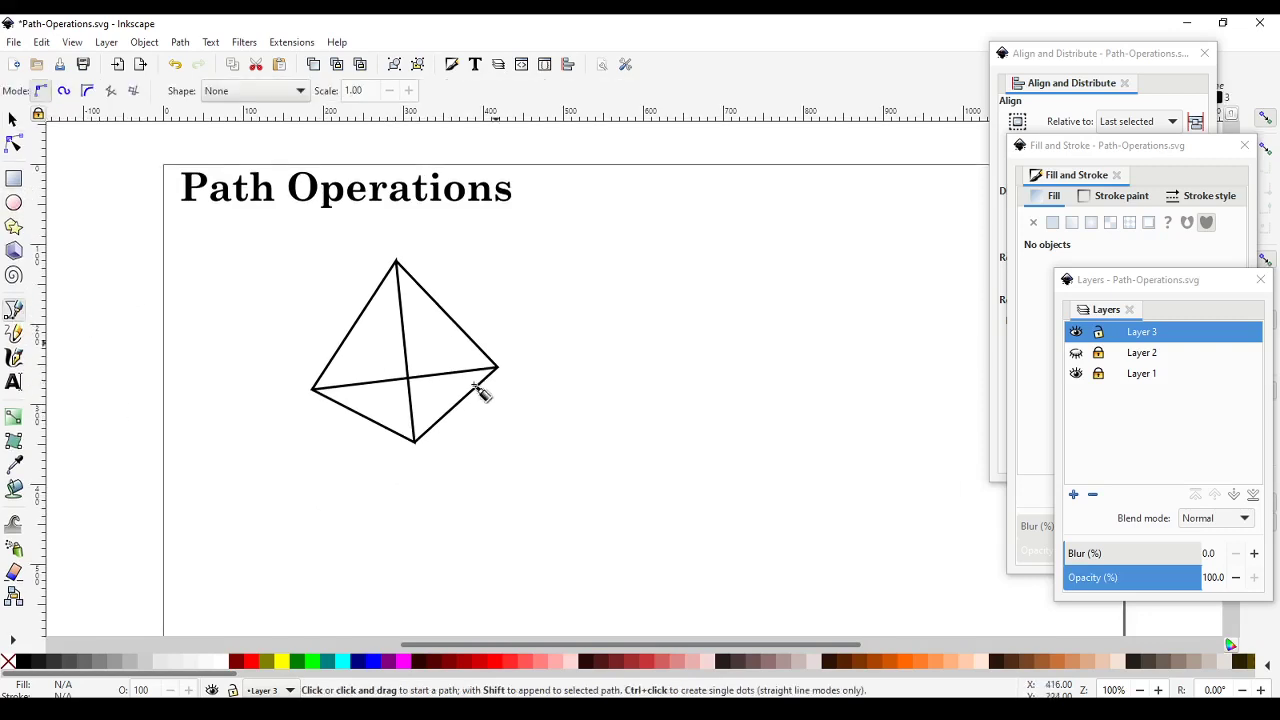
pyautogui.click(383, 340)
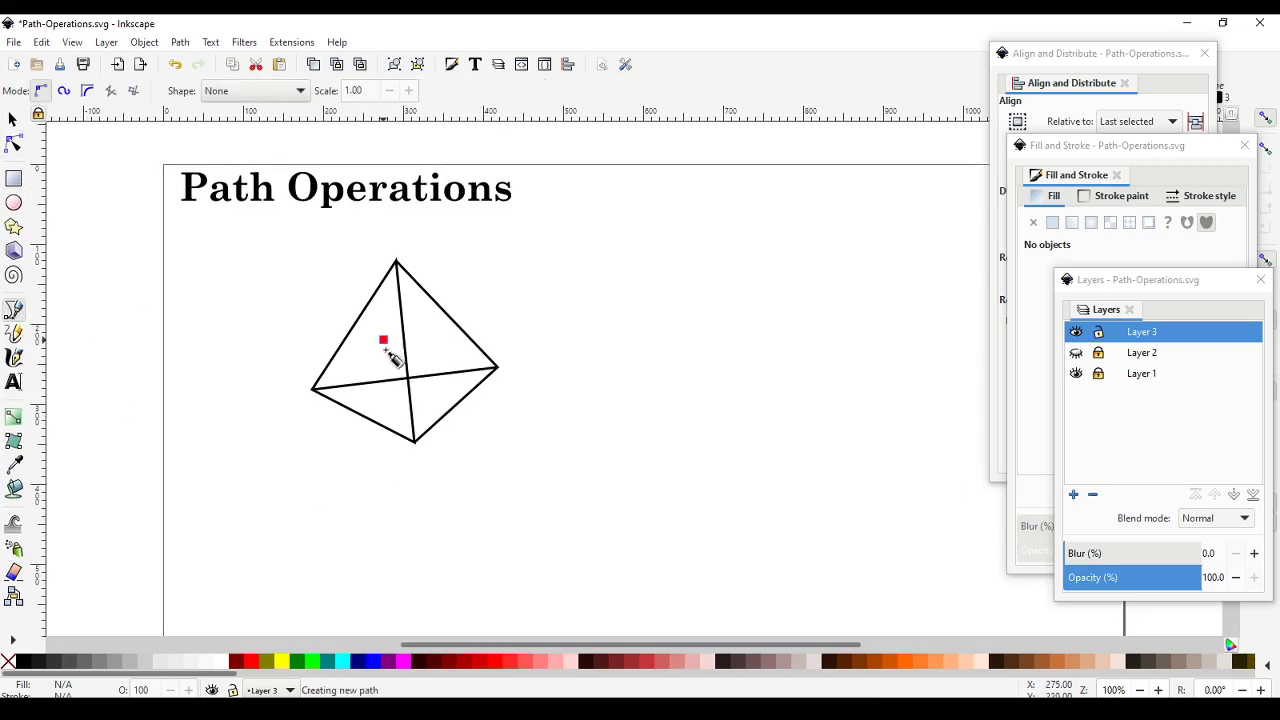
pyautogui.click(389, 413)
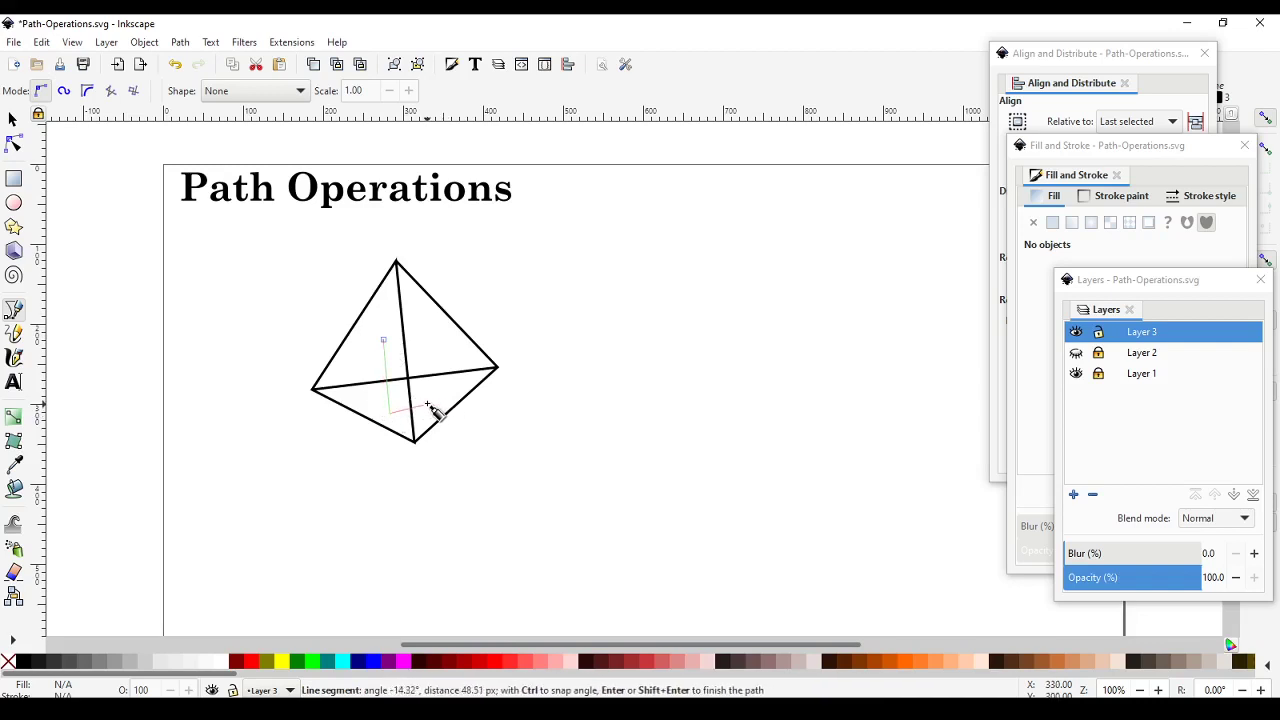
pyautogui.click(432, 405)
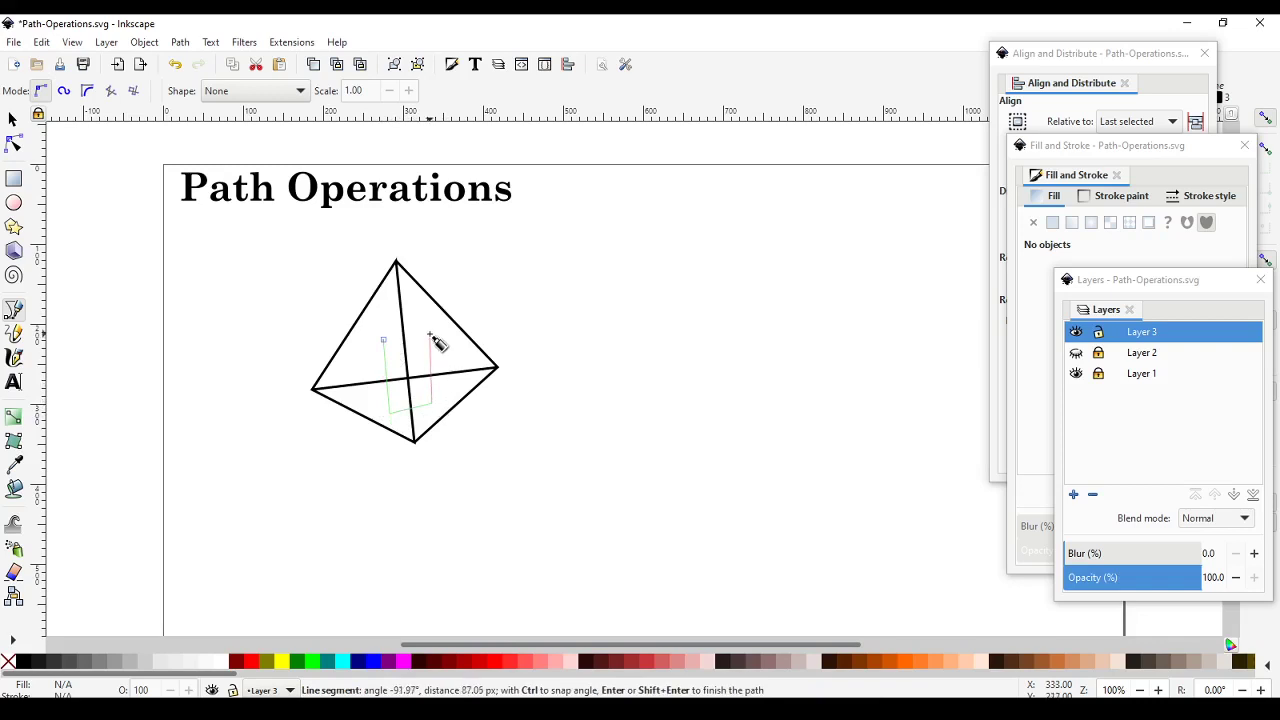
pyautogui.click(426, 333)
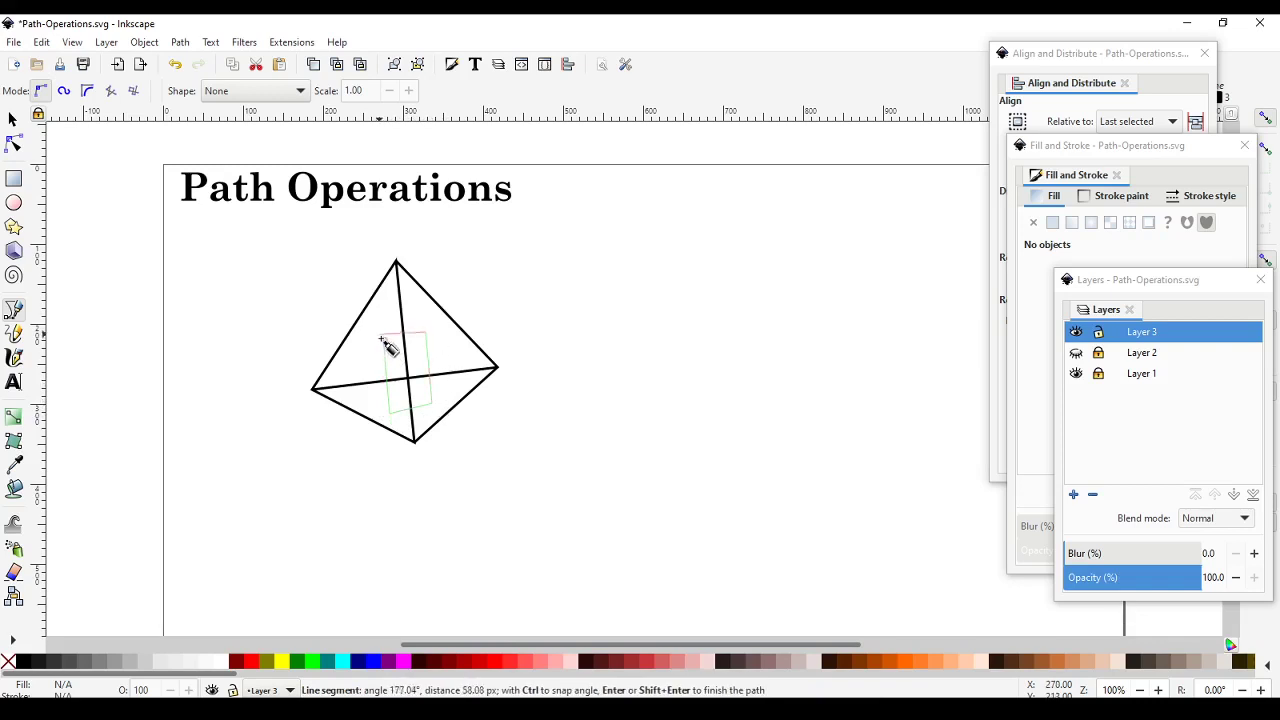
pyautogui.click(384, 340)
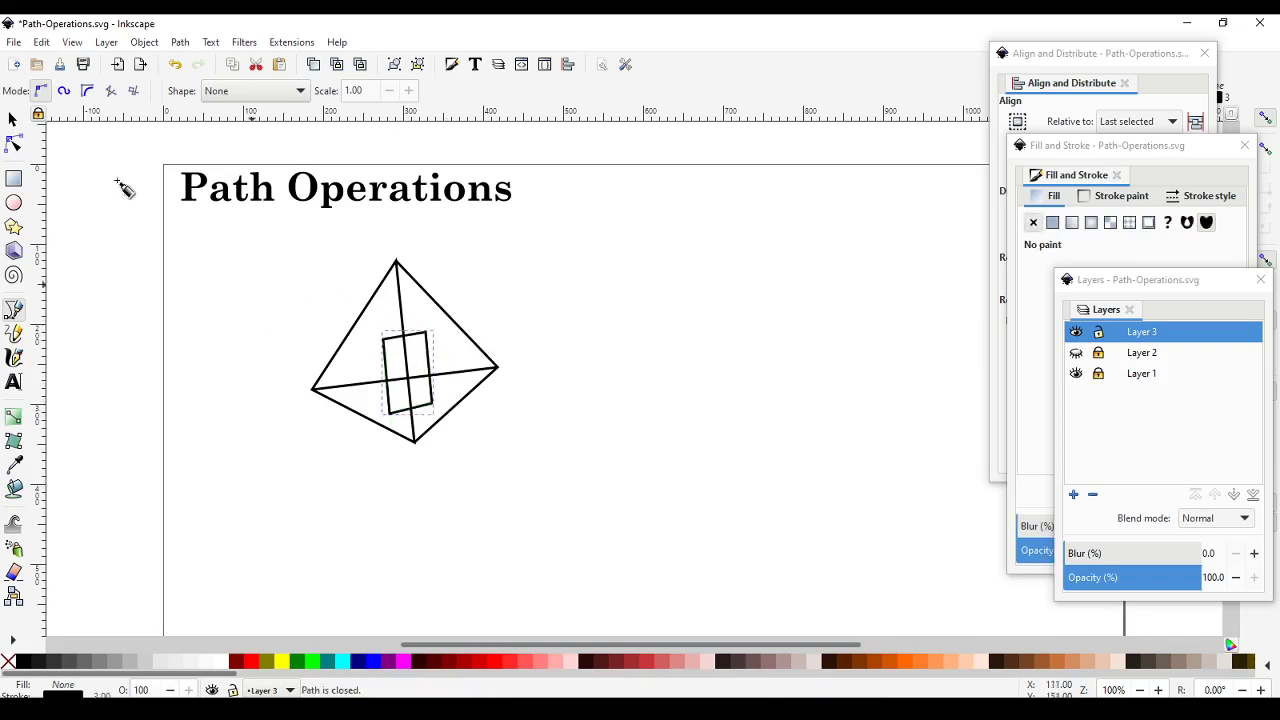
pyautogui.click(13, 118)
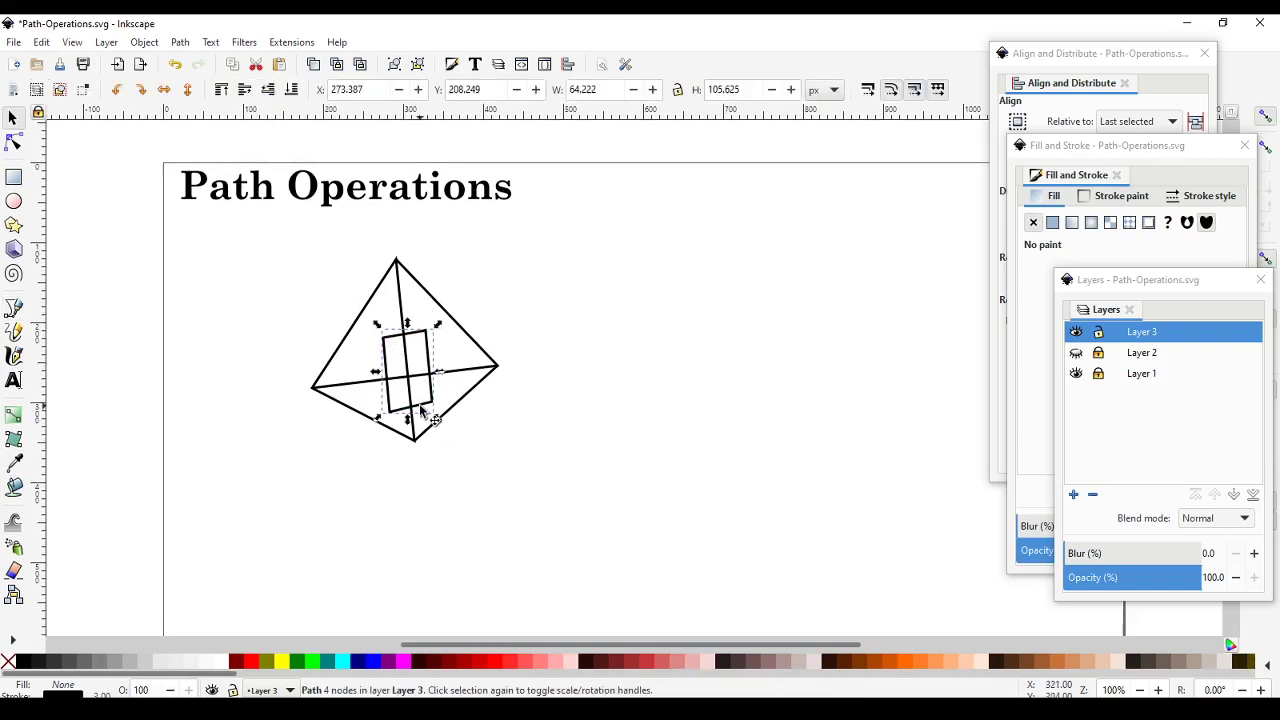
# Step: Center the four-sided path on the crossing and scale it down to about 19 by 32 px, then deselect it
pyautogui.moveTo(420, 407); pyautogui.dragTo(422, 419)
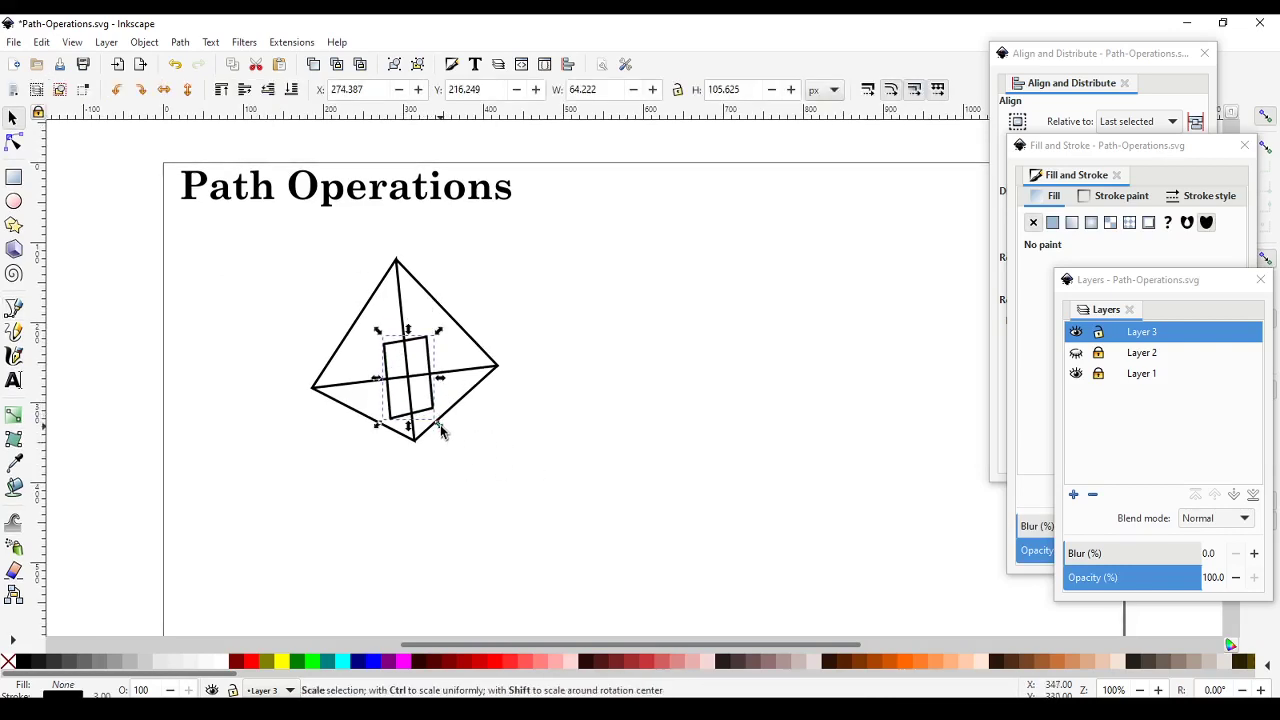
pyautogui.moveTo(442, 430); pyautogui.dragTo(429, 402)
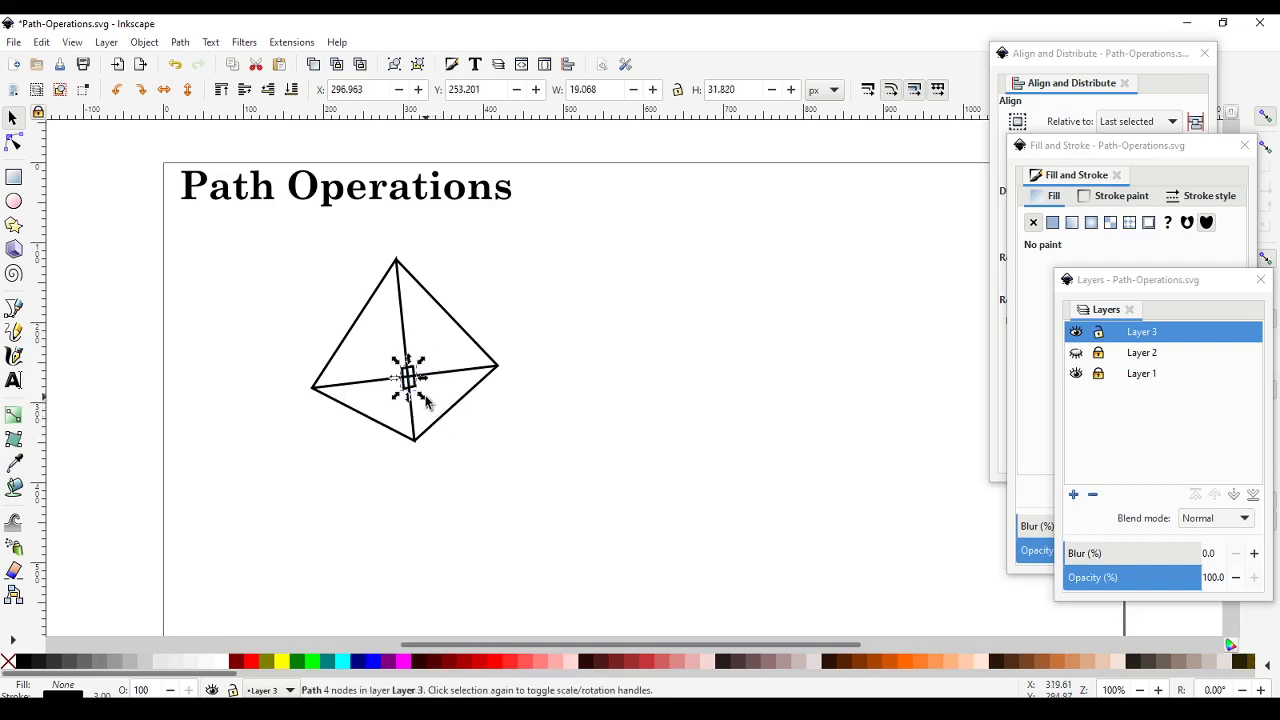
pyautogui.click(517, 429)
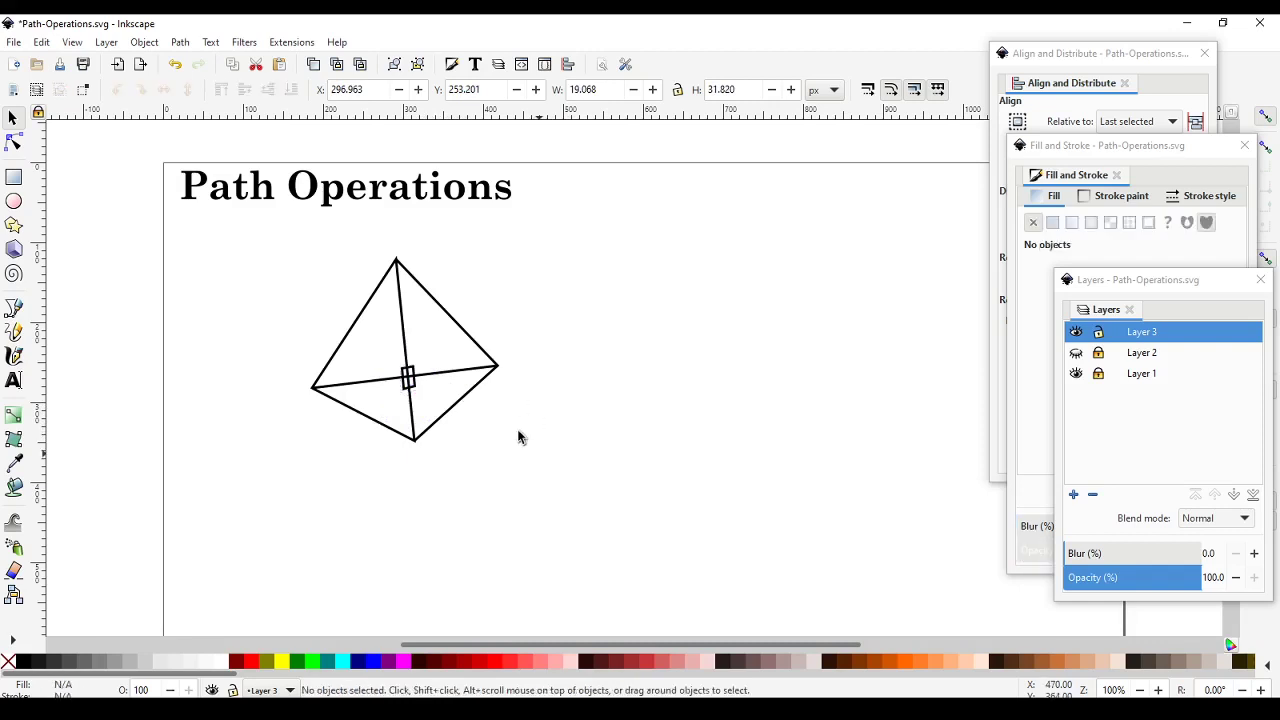
# Step: Cut the pyramid's line between its outer corners with the small four-sided path using Cut Path, and deselect the pieces
pyautogui.click(364, 384)
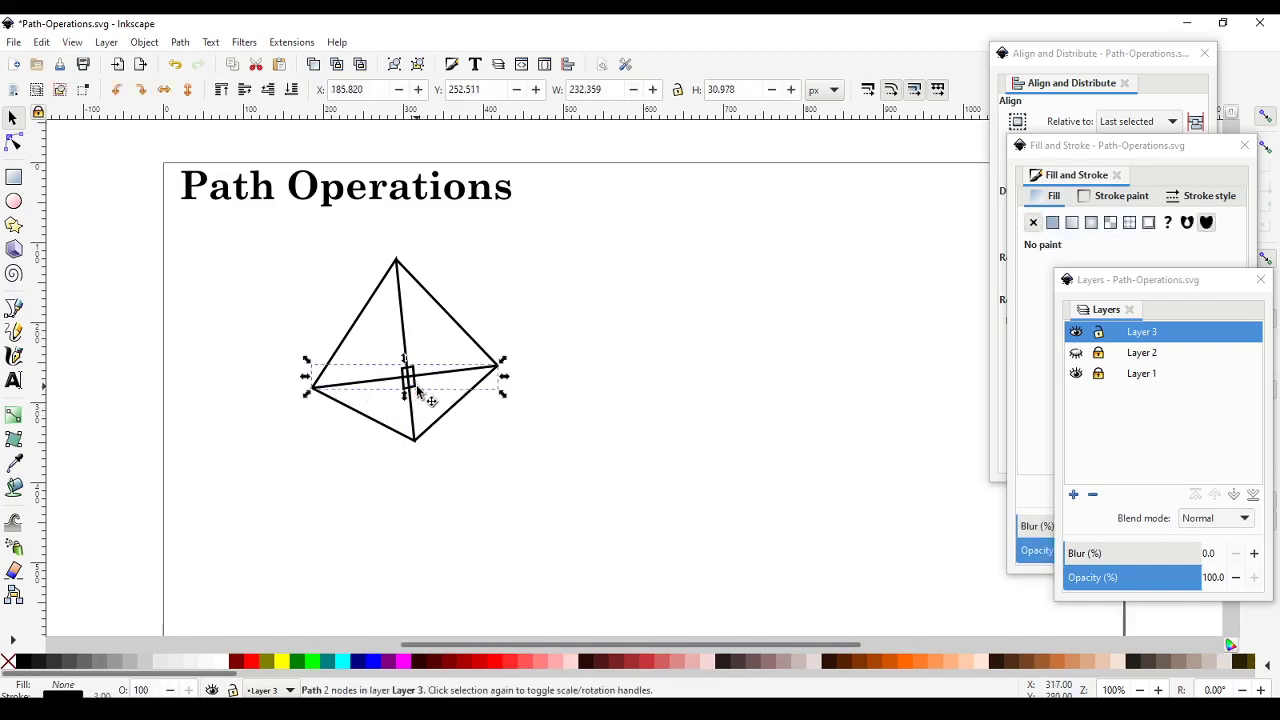
pyautogui.keyDown('shift'); pyautogui.click(417, 392); pyautogui.keyUp('shift')
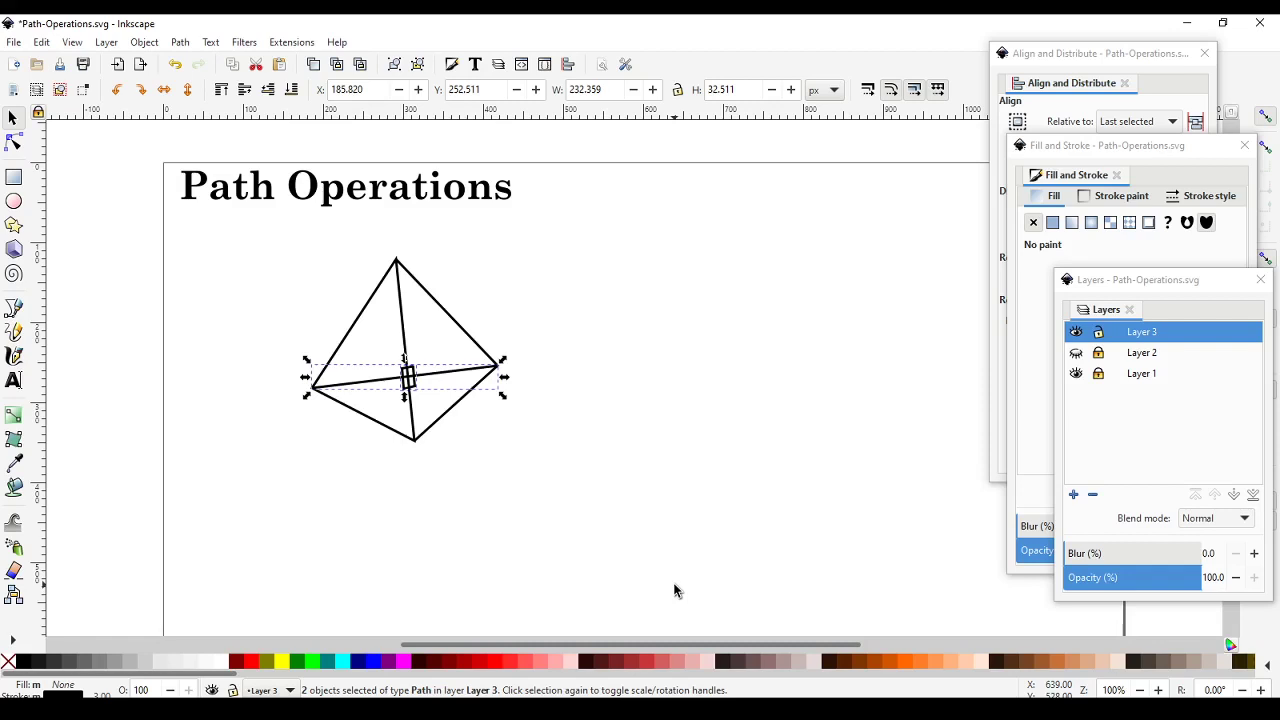
pyautogui.click(180, 42)
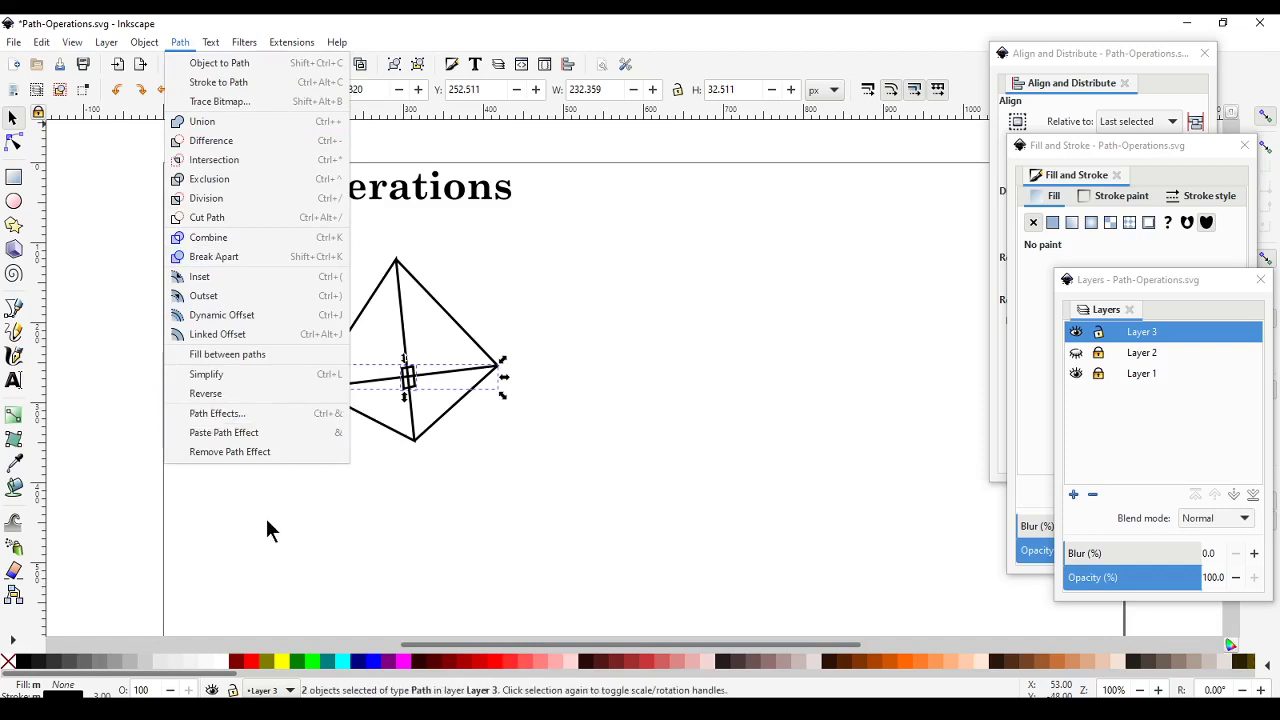
pyautogui.click(213, 218)
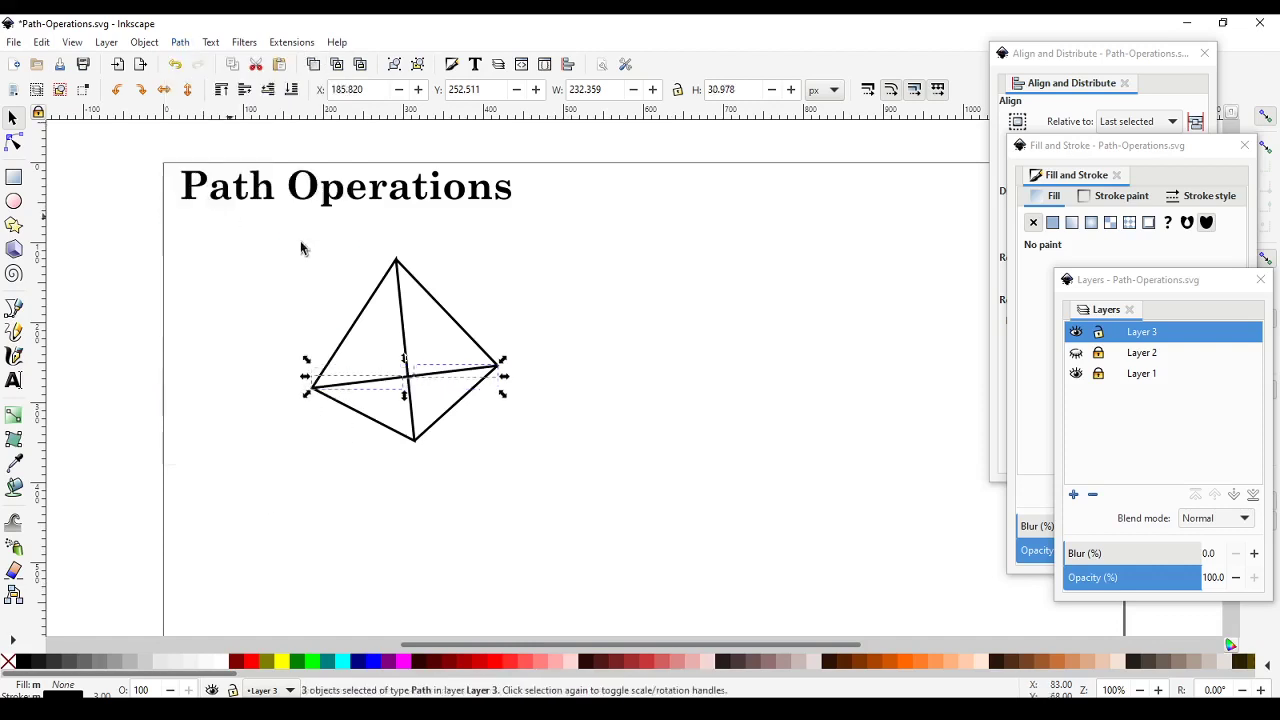
pyautogui.click(578, 408)
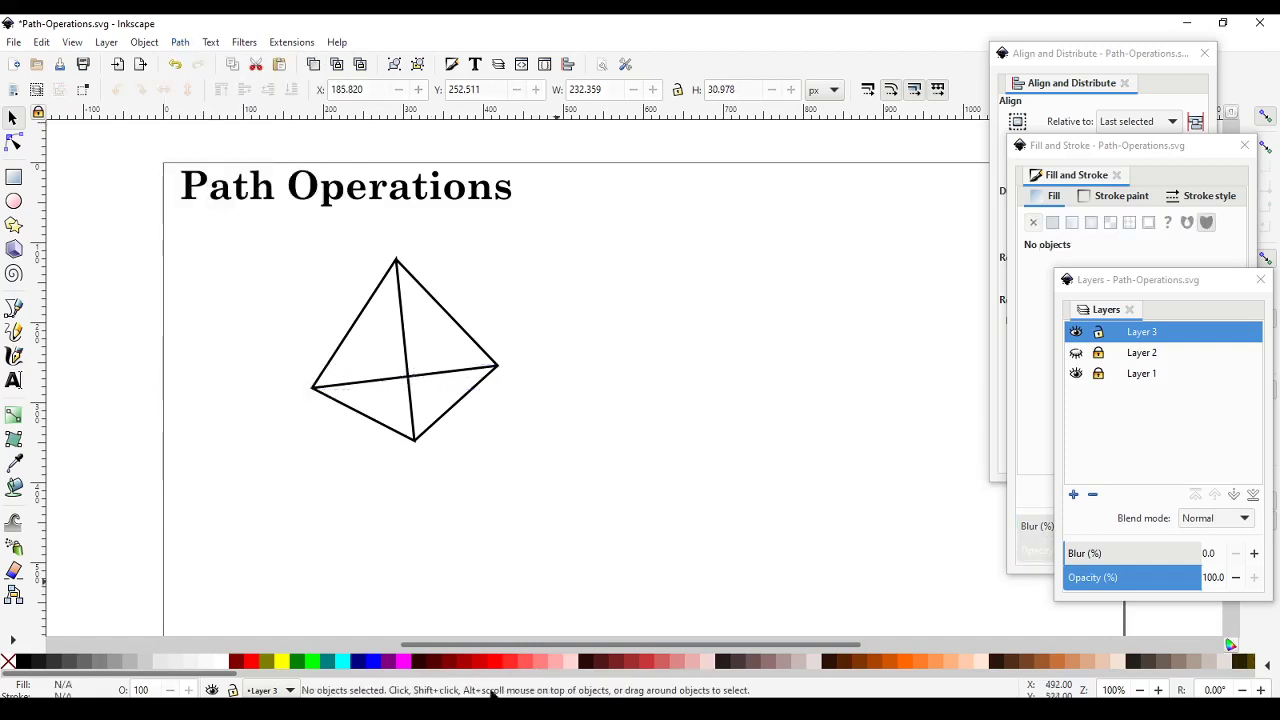
# Step: Select the short middle piece of the cut line beneath the crossing and delete it, leaving the vertical edge intact
pyautogui.click(409, 381)
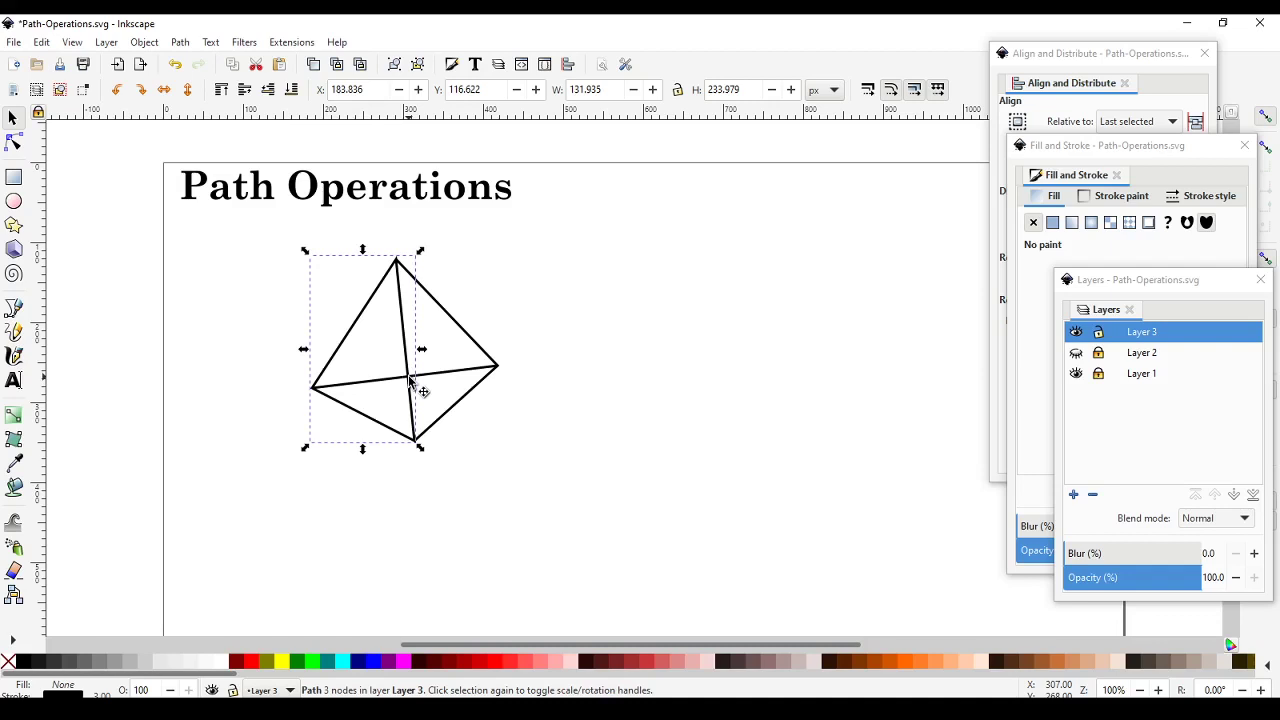
pyautogui.press('alt')
pyautogui.keyDown('alt'); pyautogui.click(409, 380); pyautogui.keyUp('alt')
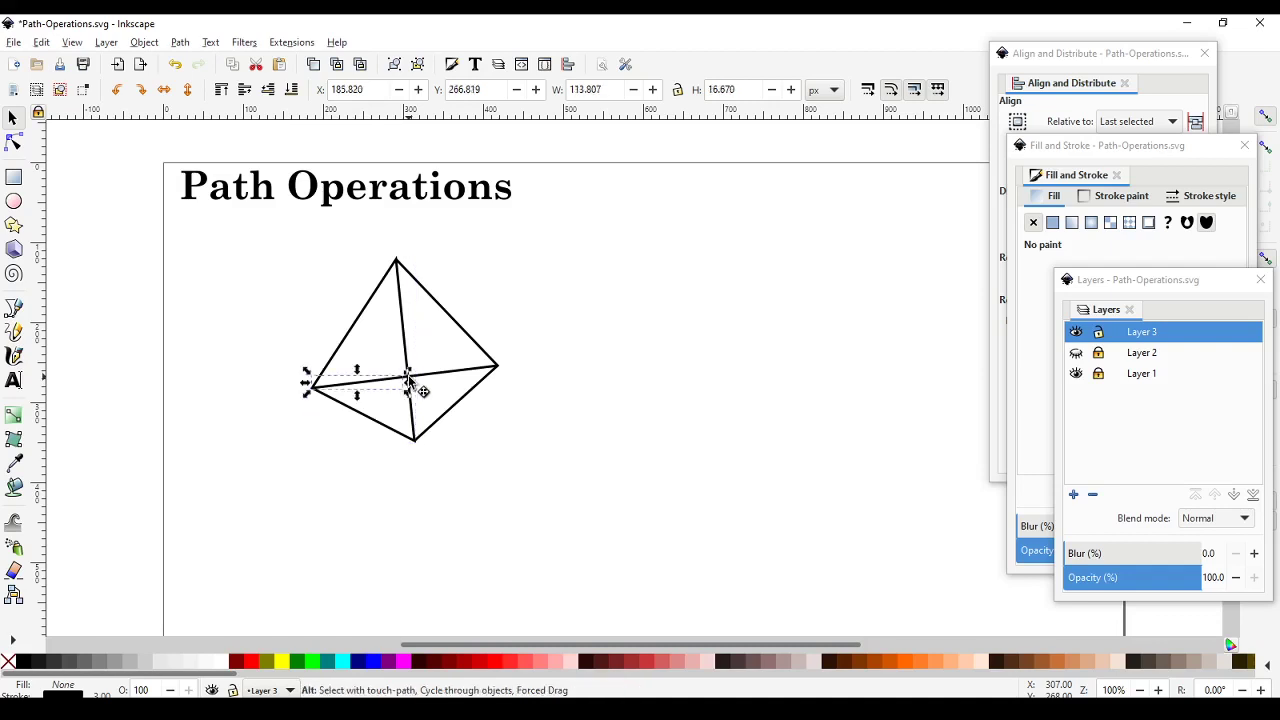
pyautogui.keyDown('alt'); pyautogui.click(409, 380); pyautogui.keyUp('alt')
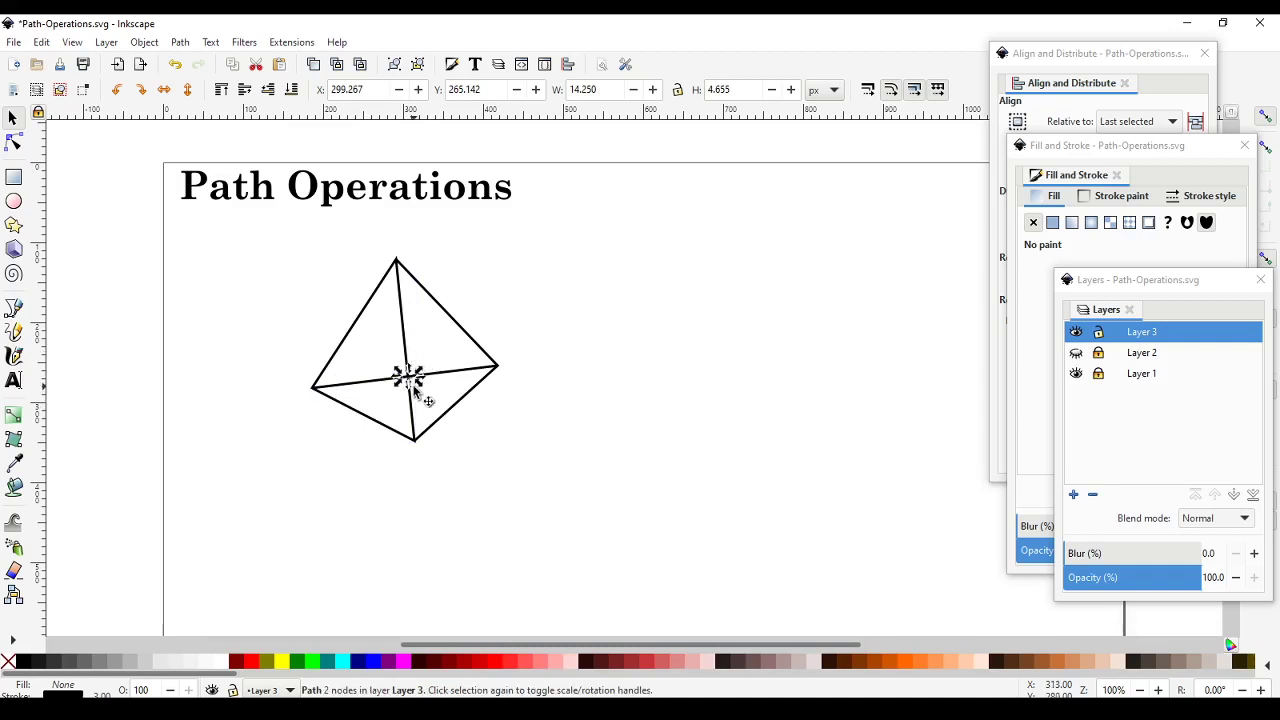
pyautogui.press('Delete')
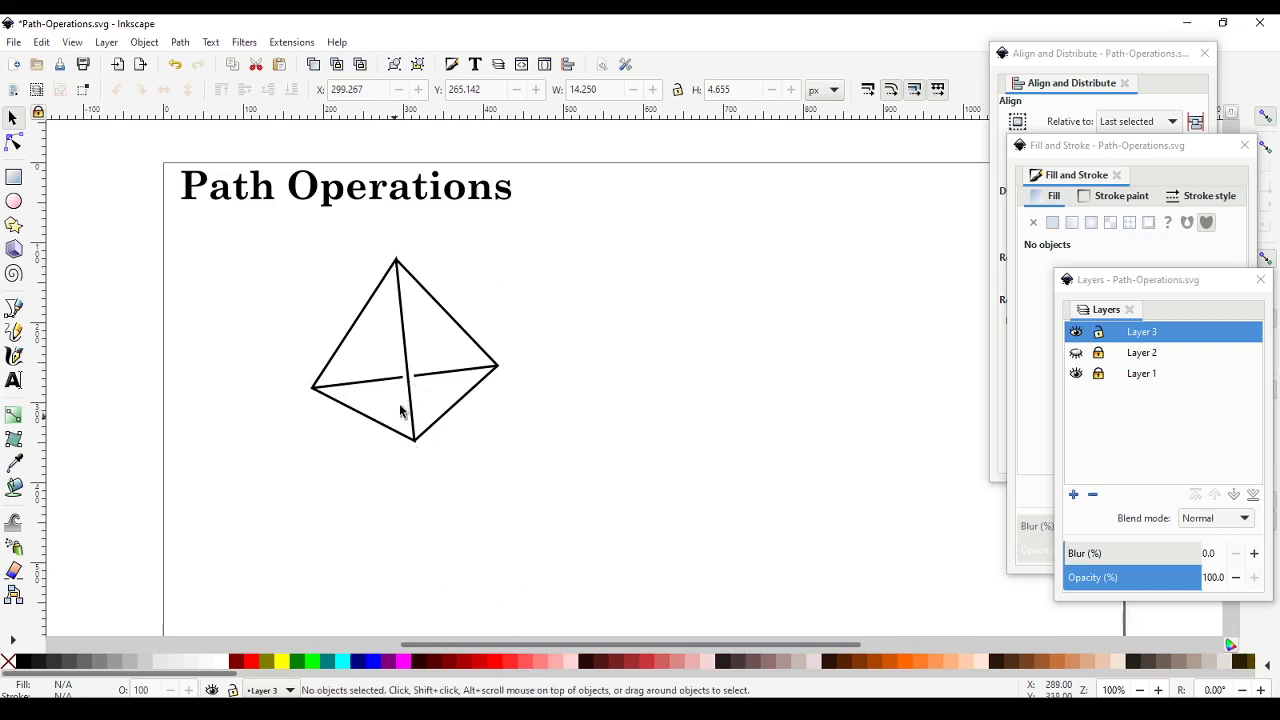
# Step: Apply a dashed stroke to the left segment of the pyramid's cut line and deselect it
pyautogui.click(375, 384)
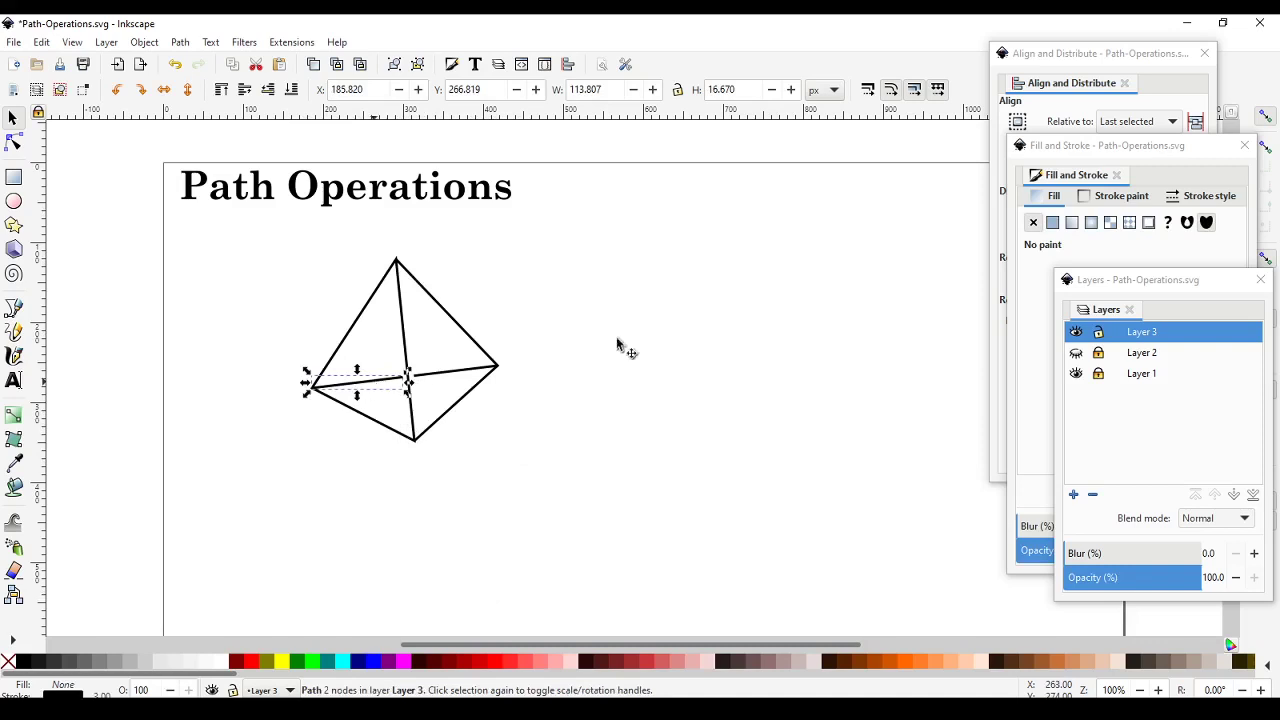
pyautogui.click(1145, 152)
pyautogui.click(1205, 196)
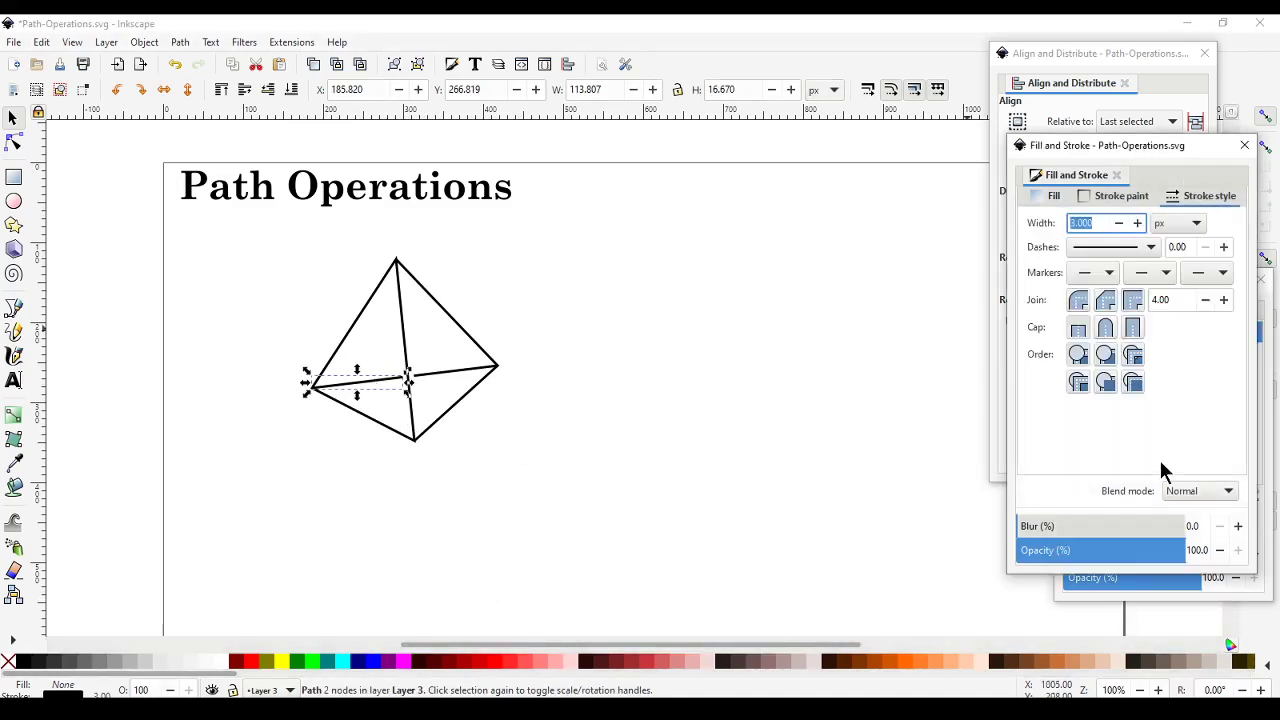
pyautogui.click(1151, 247)
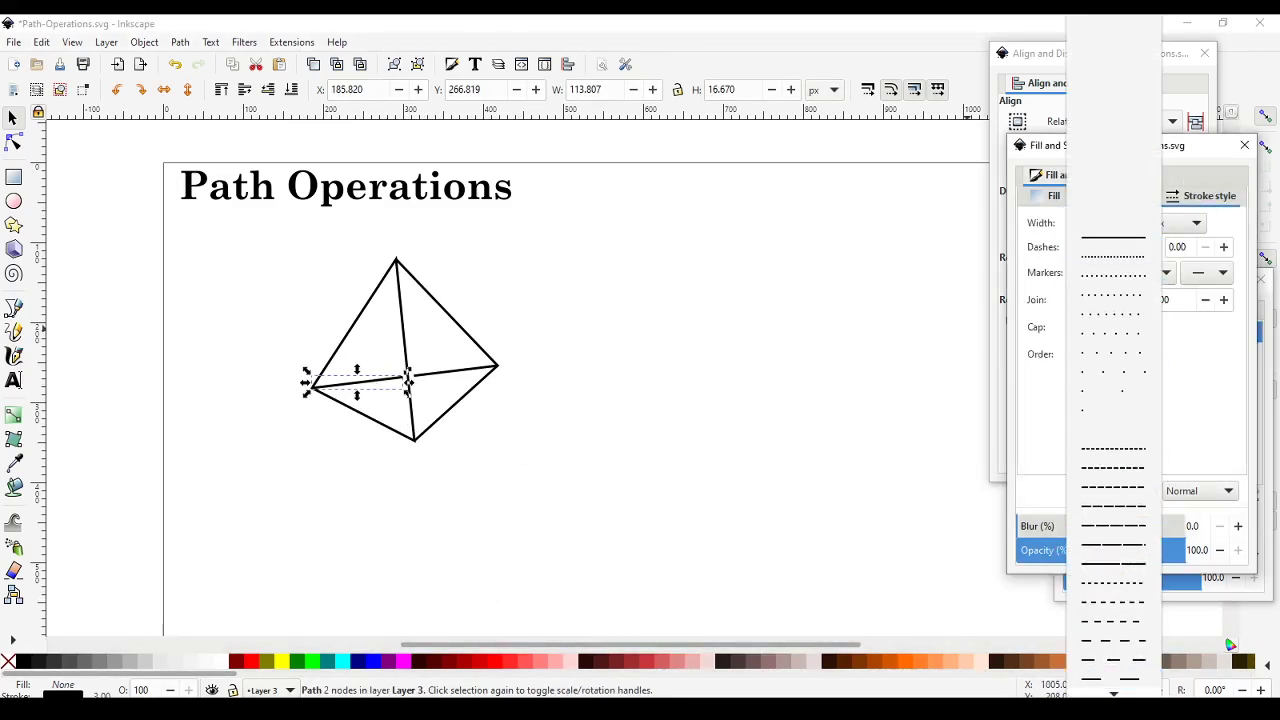
pyautogui.click(1131, 603)
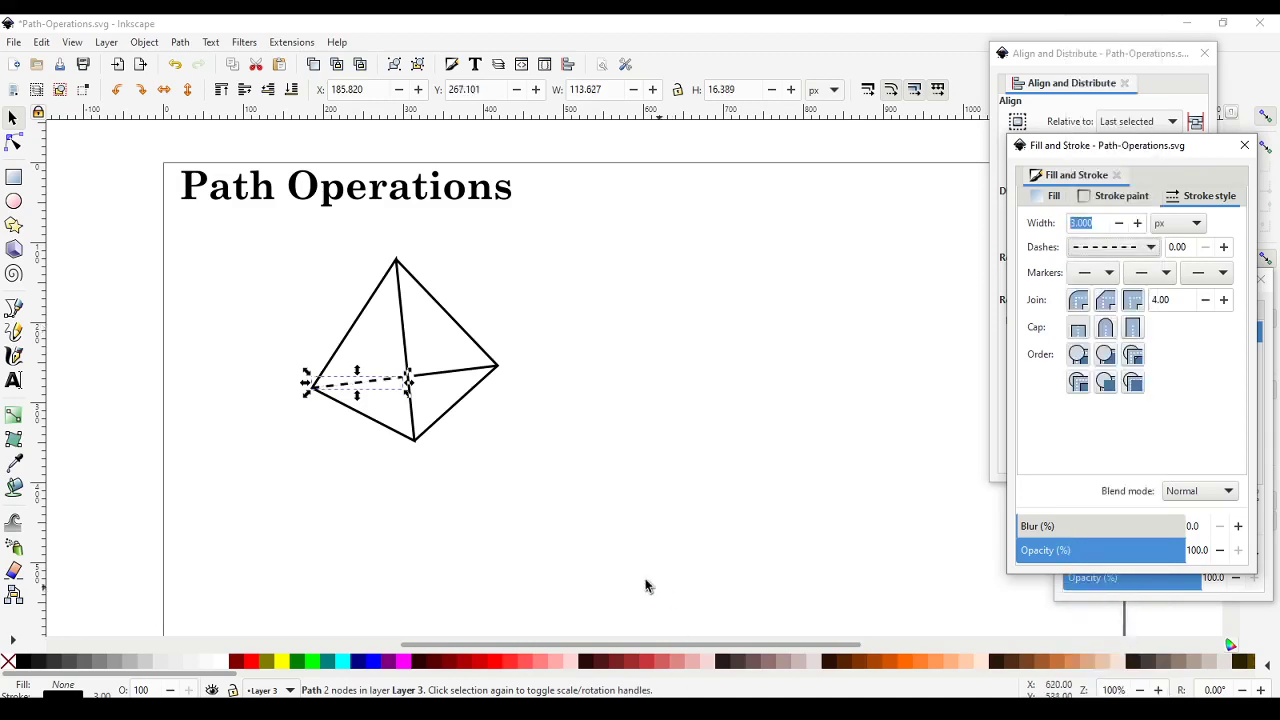
pyautogui.click(568, 549)
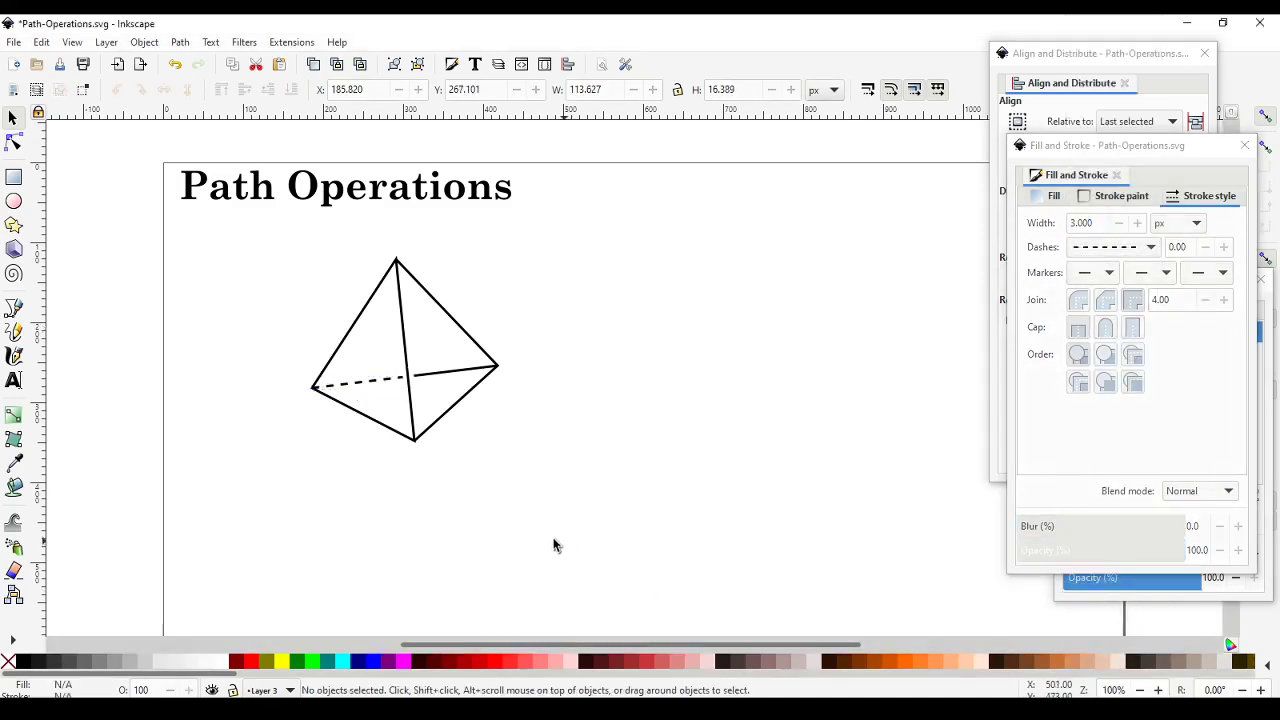
# Step: Copy the dashed style of the pyramid's left cut segment onto the right segment and deselect it
pyautogui.click(361, 386)
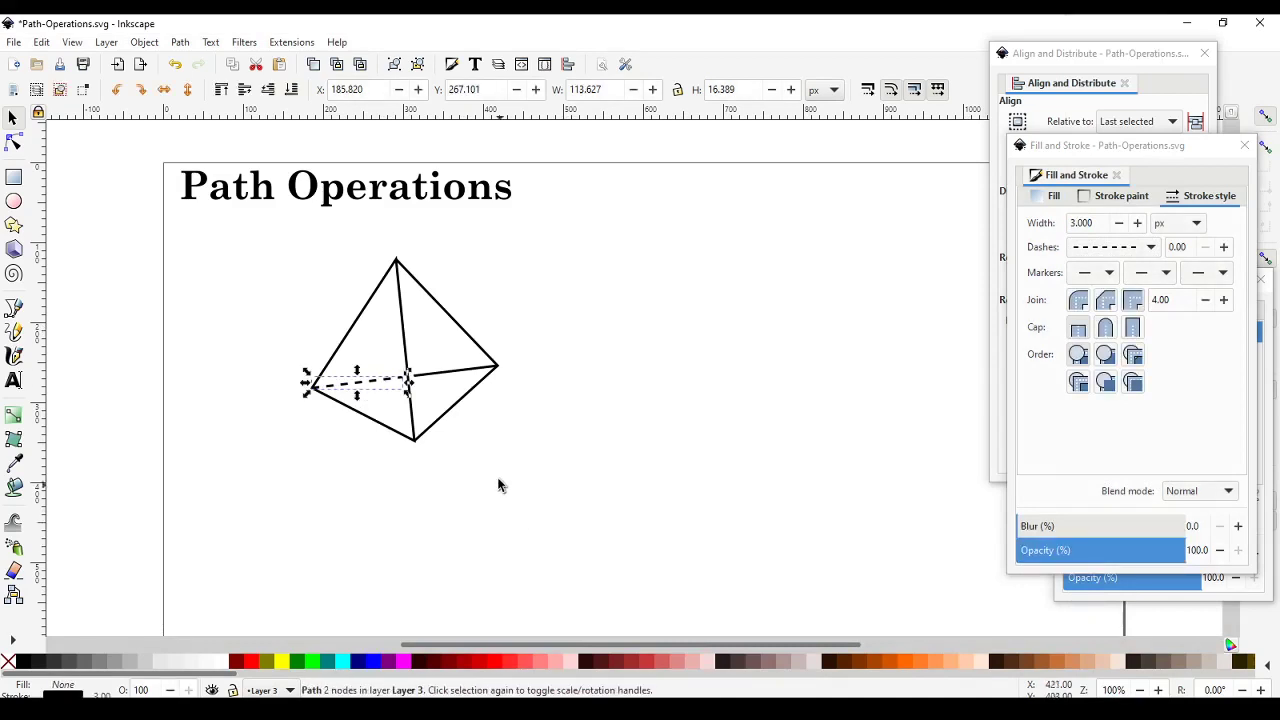
pyautogui.click(462, 370)
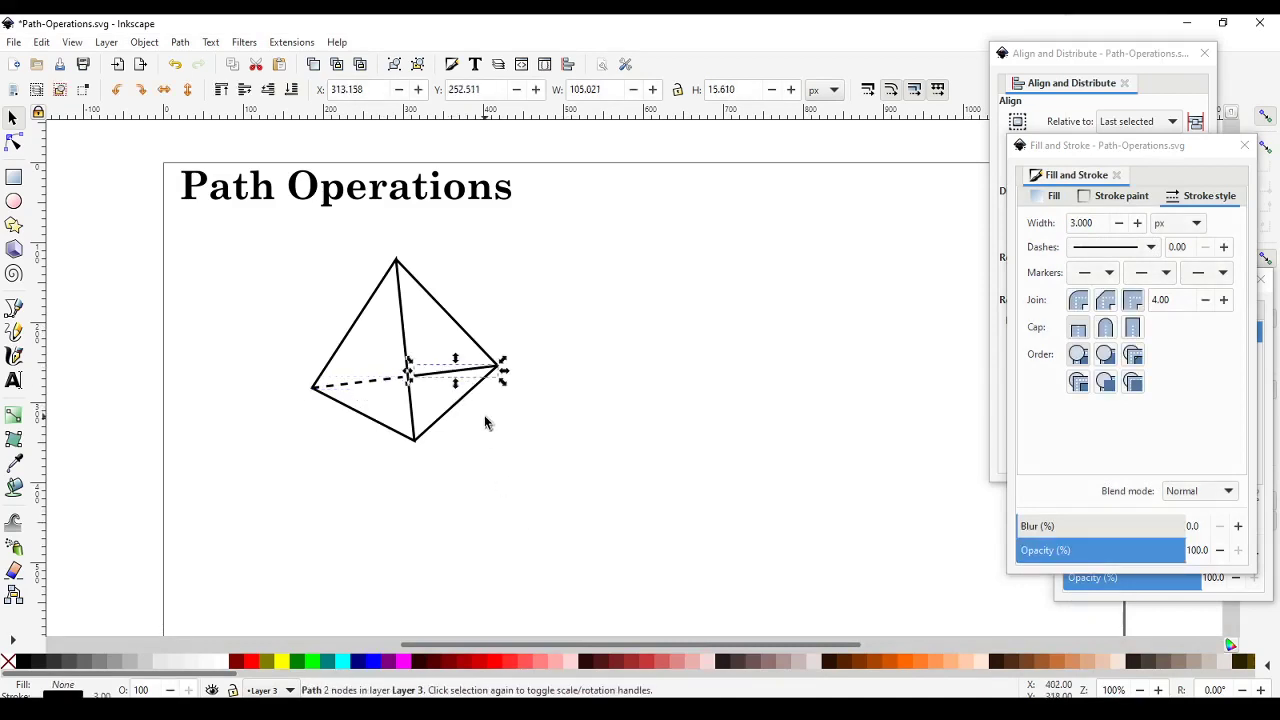
pyautogui.click(42, 44)
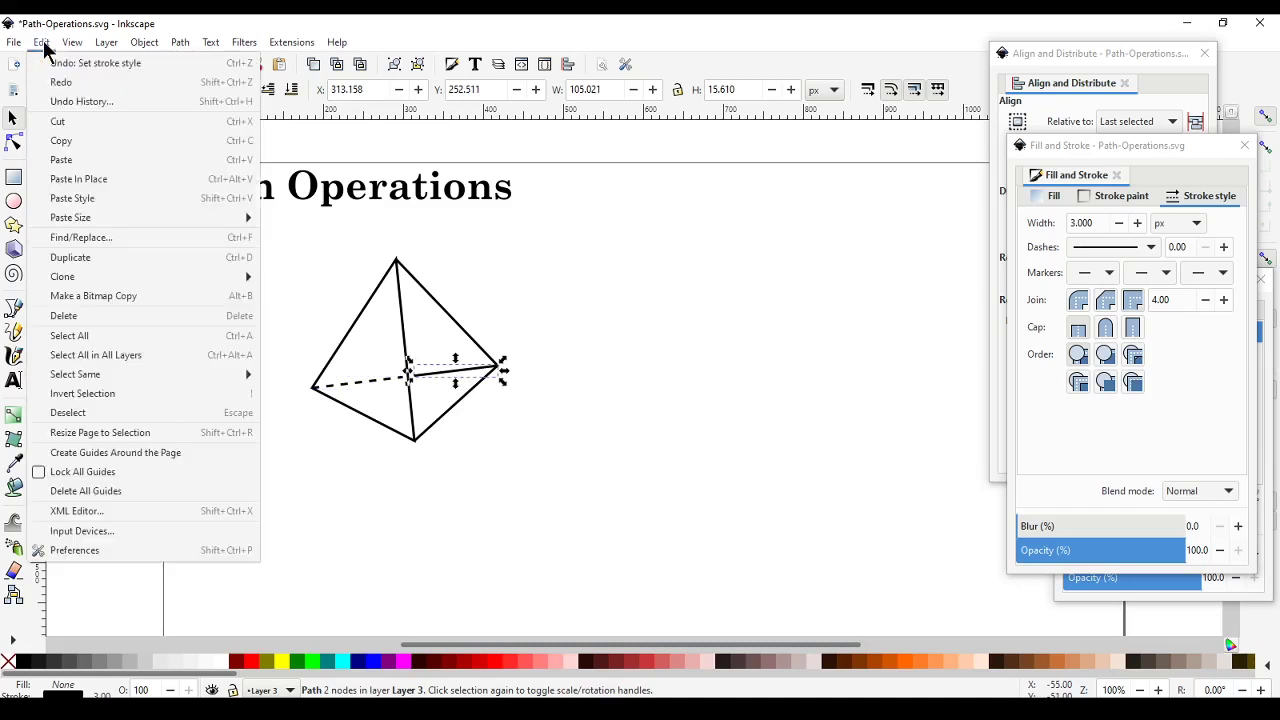
pyautogui.moveTo(109, 222)
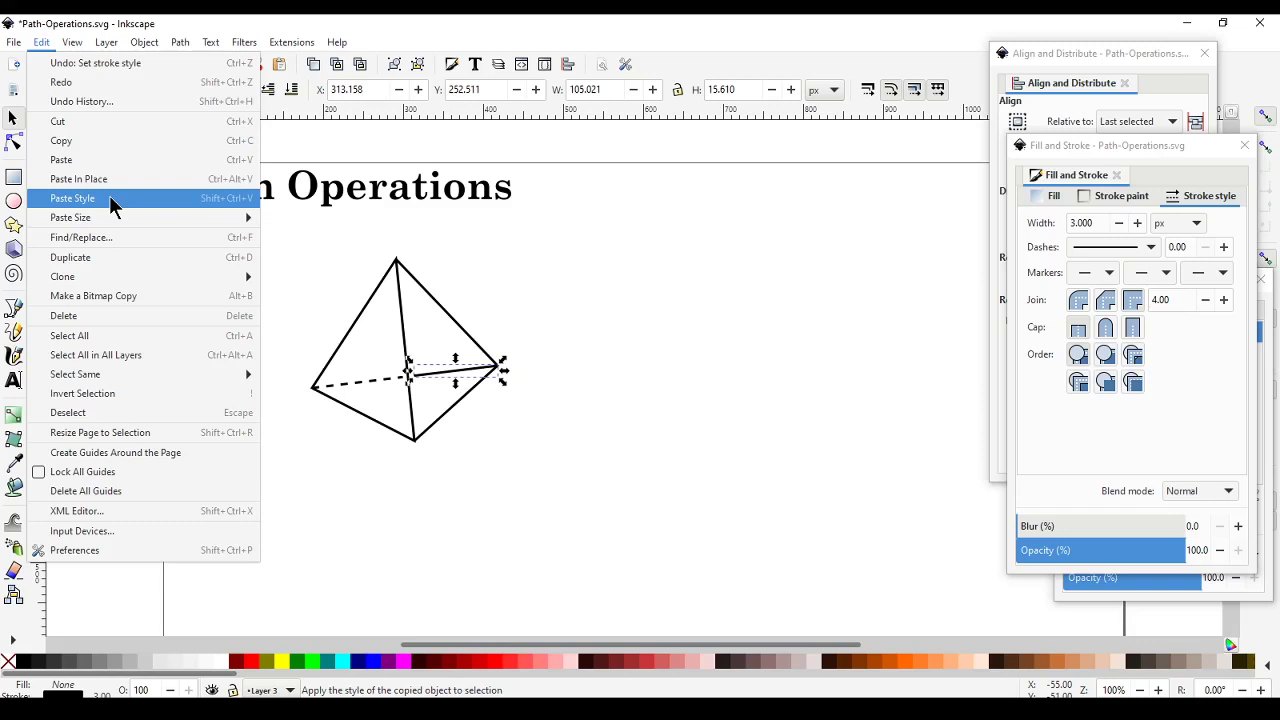
pyautogui.click(109, 197)
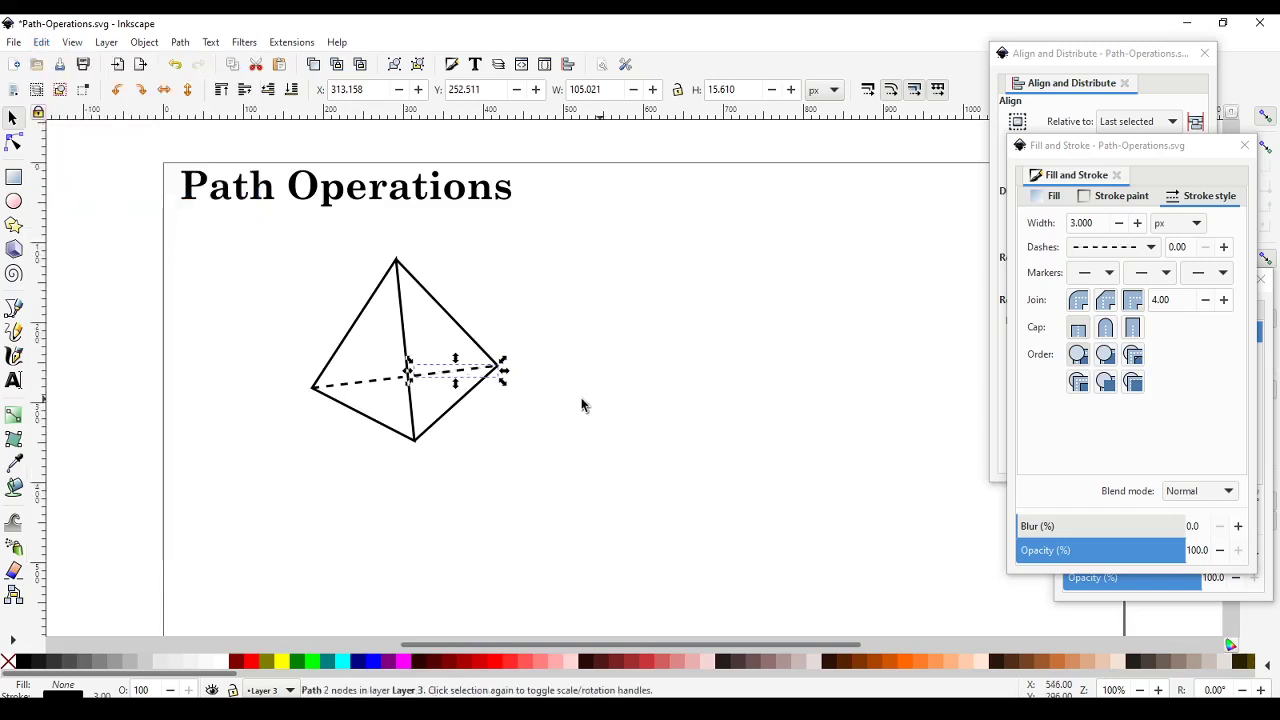
pyautogui.click(633, 495)
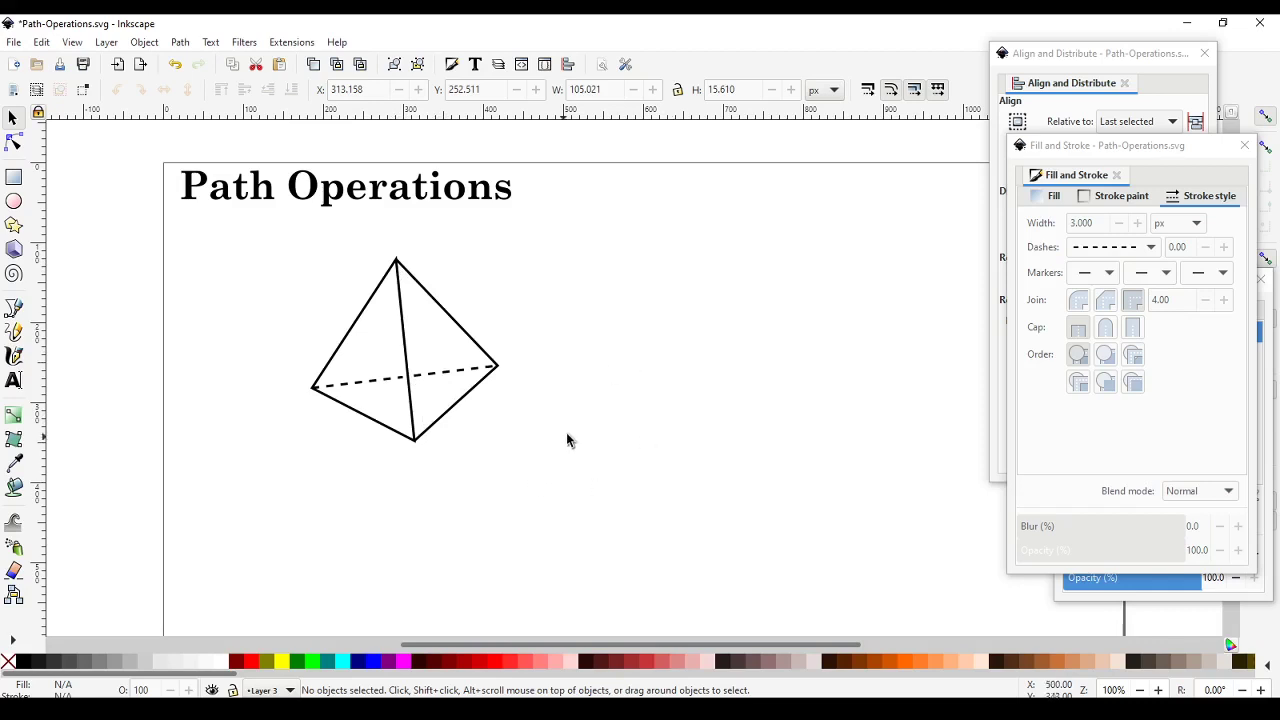
# Step: Fill the pyramid's right face with light gray, reduce its opacity to about 35%, and deselect it
pyautogui.click(466, 392)
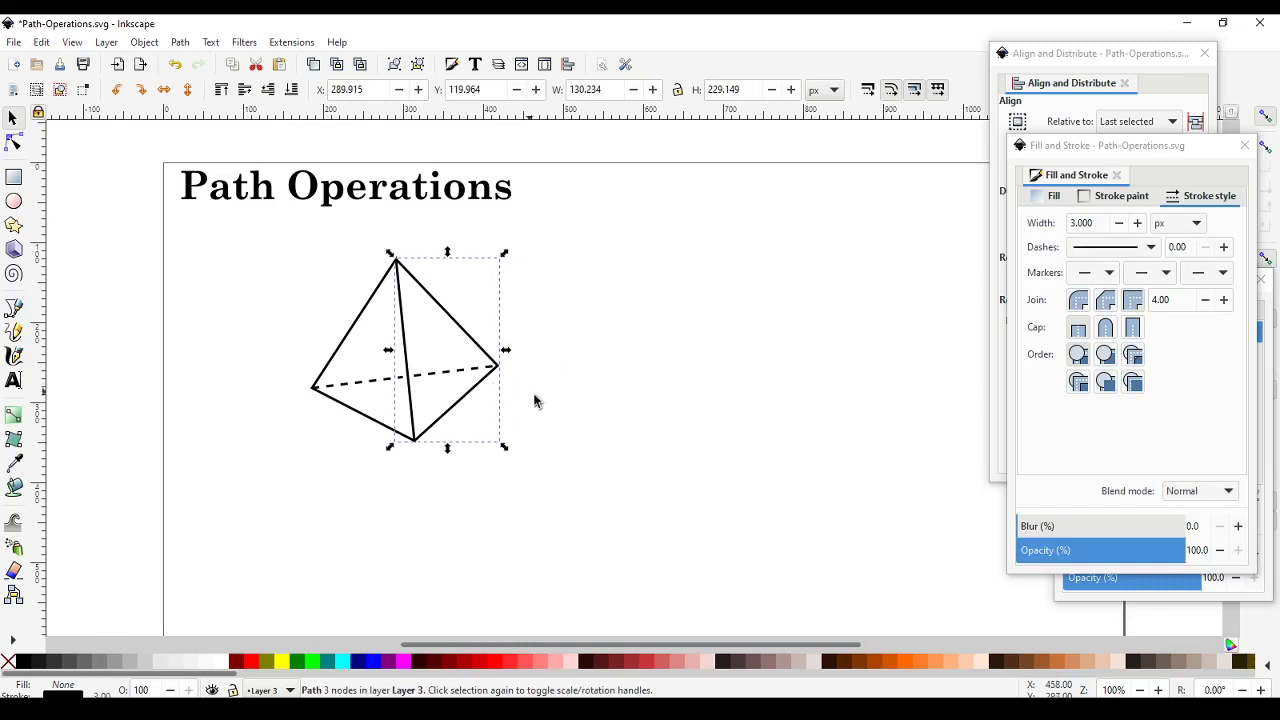
pyautogui.click(143, 664)
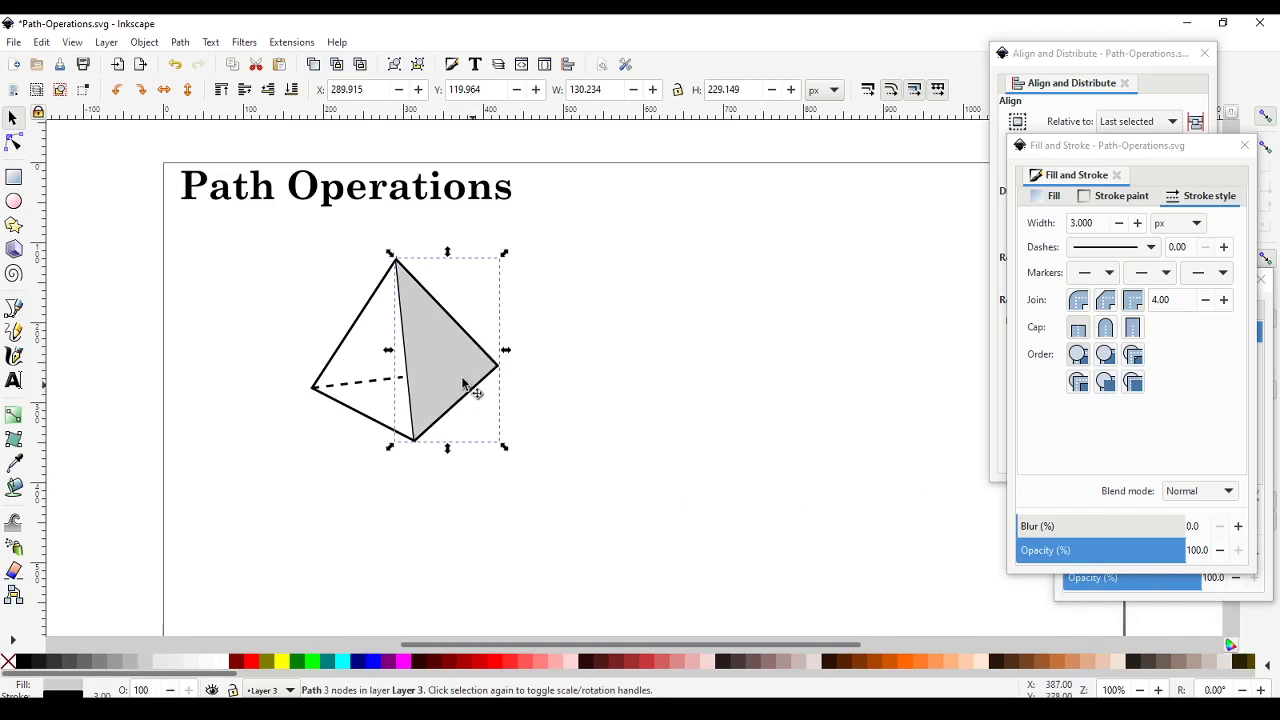
pyautogui.click(1128, 152)
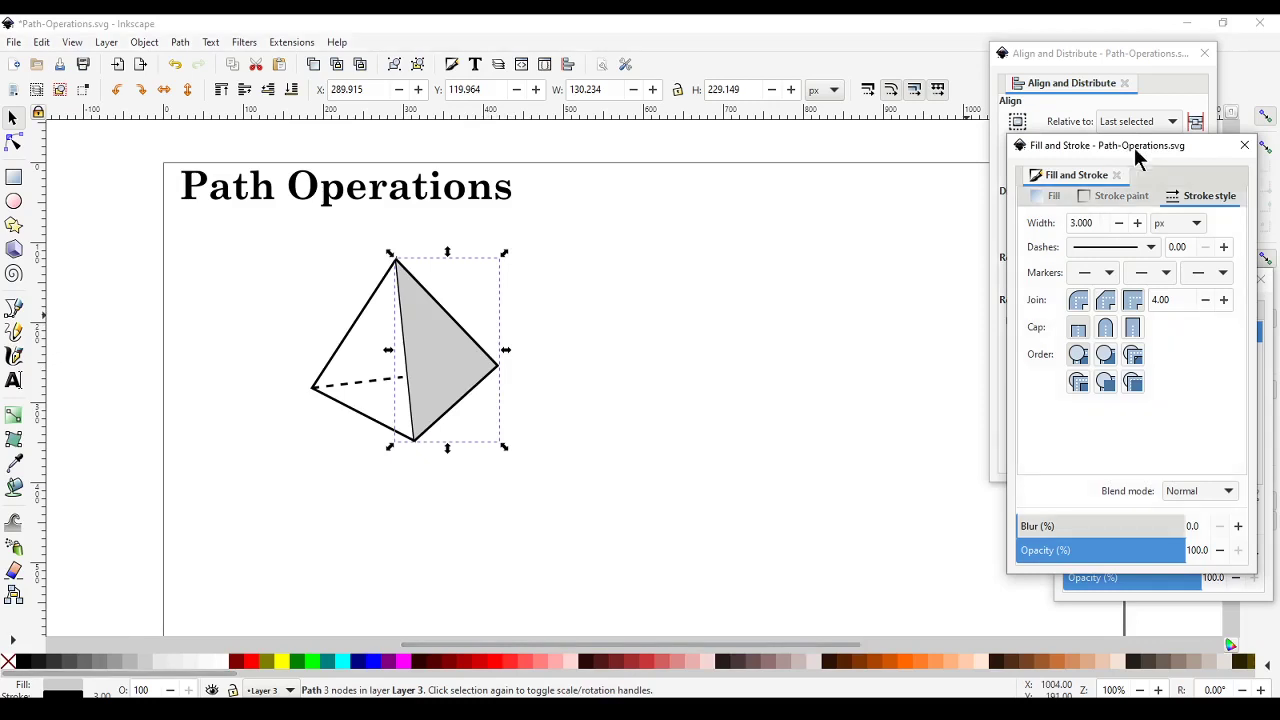
pyautogui.click(1101, 552)
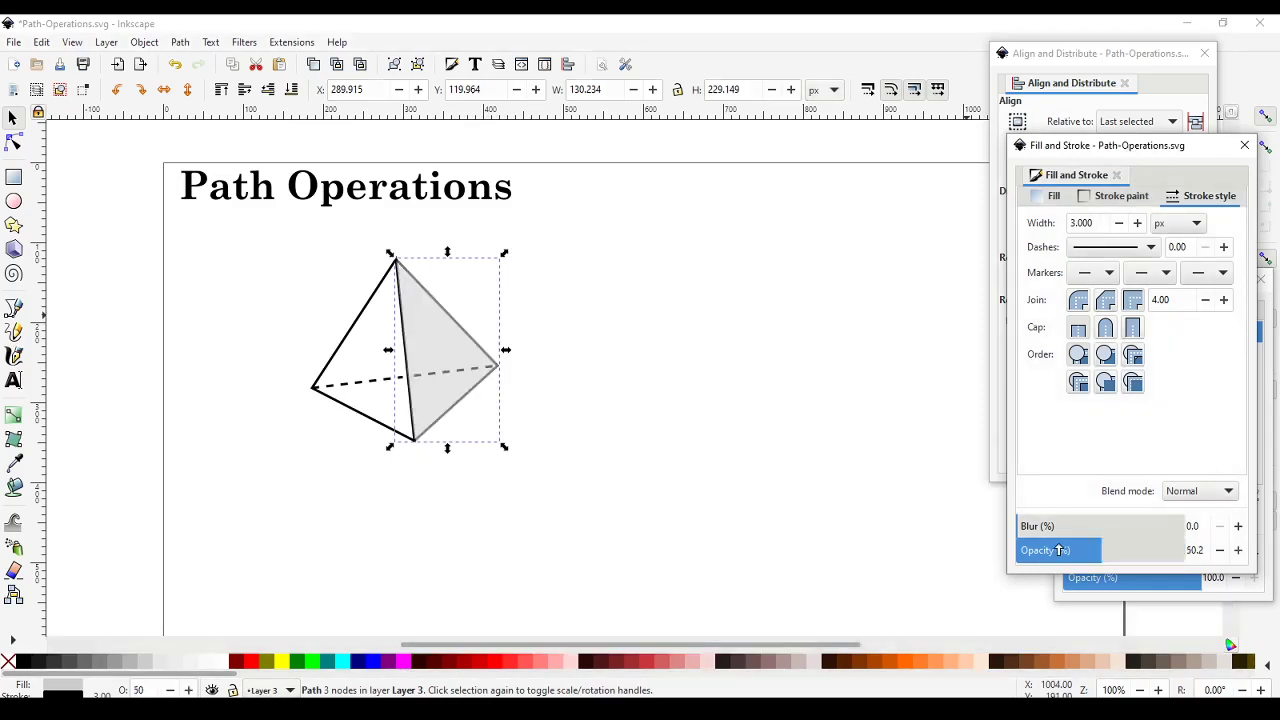
pyautogui.click(1063, 550)
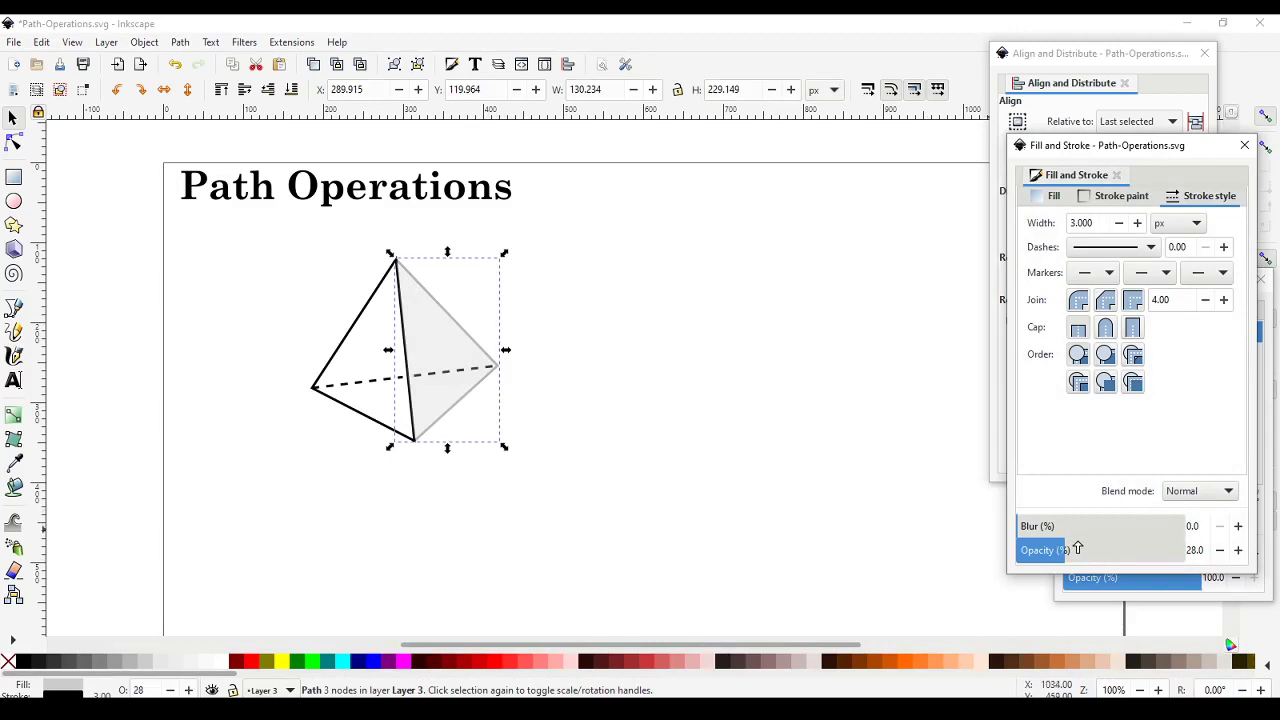
pyautogui.click(1077, 549)
pyautogui.click(603, 394)
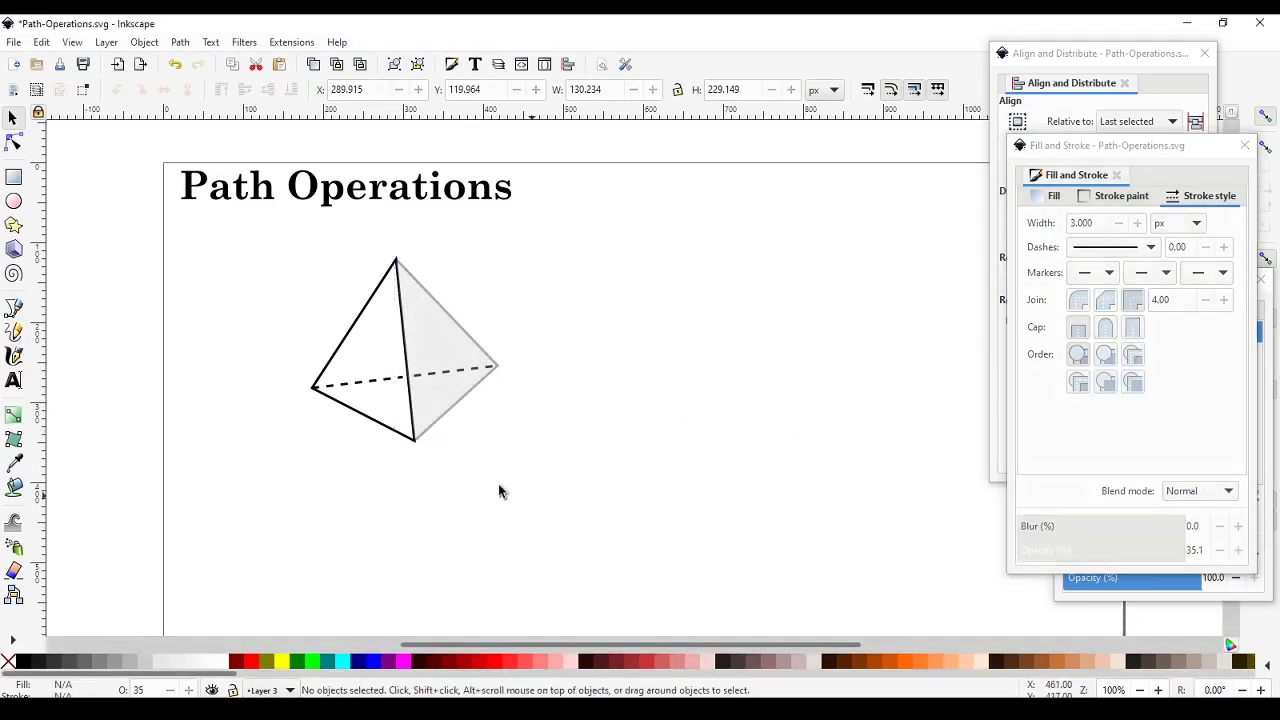
# Step: Raise the pyramid's left face to the top of the stacking order and deselect it
pyautogui.click(438, 365)
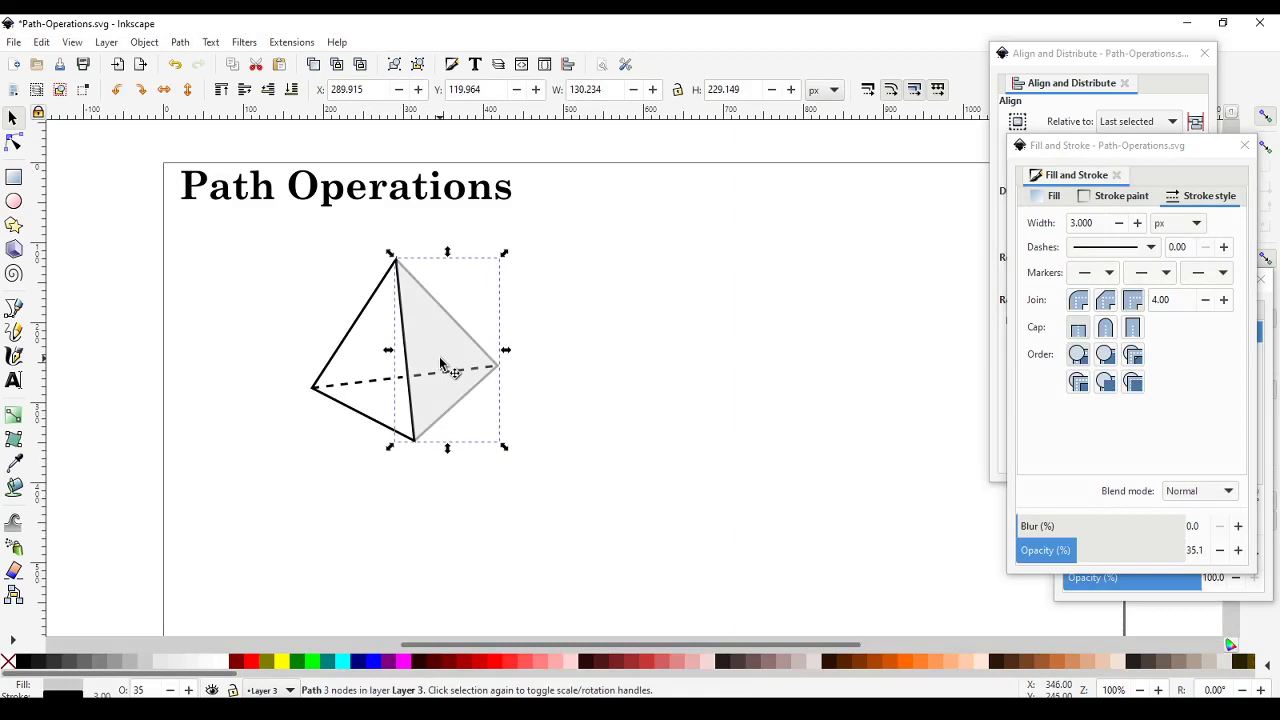
pyautogui.click(381, 425)
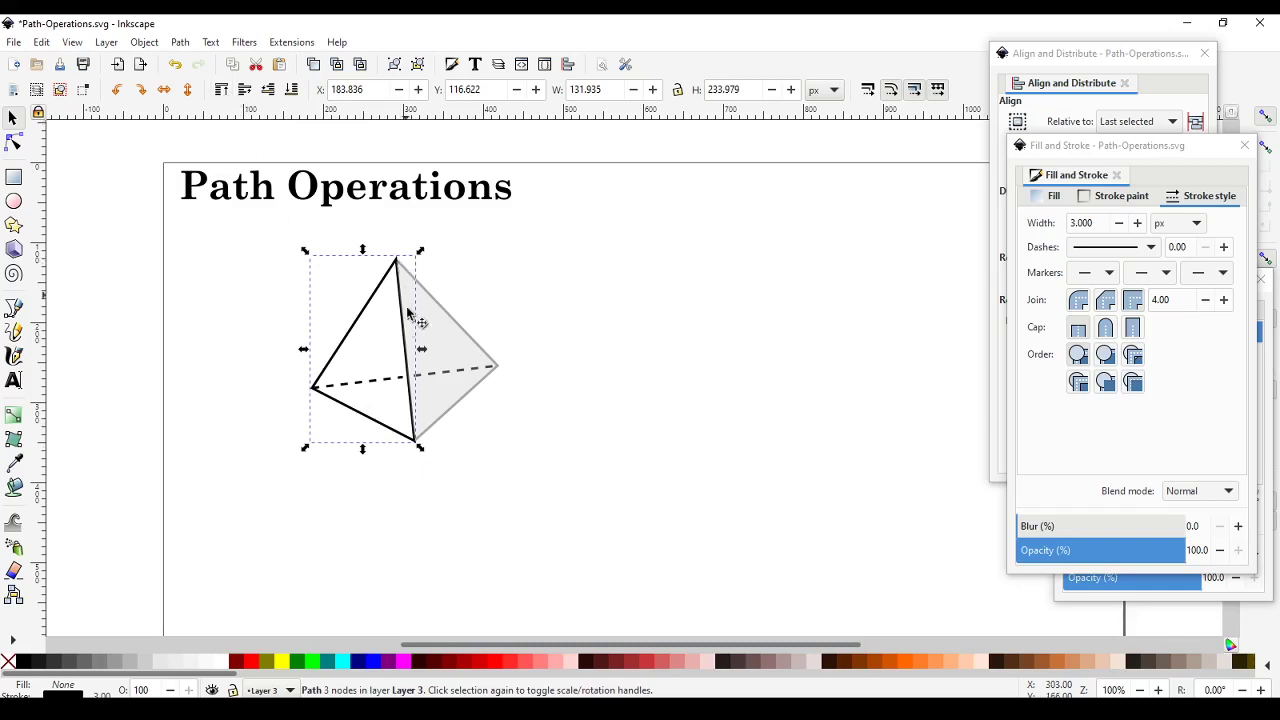
pyautogui.click(220, 92)
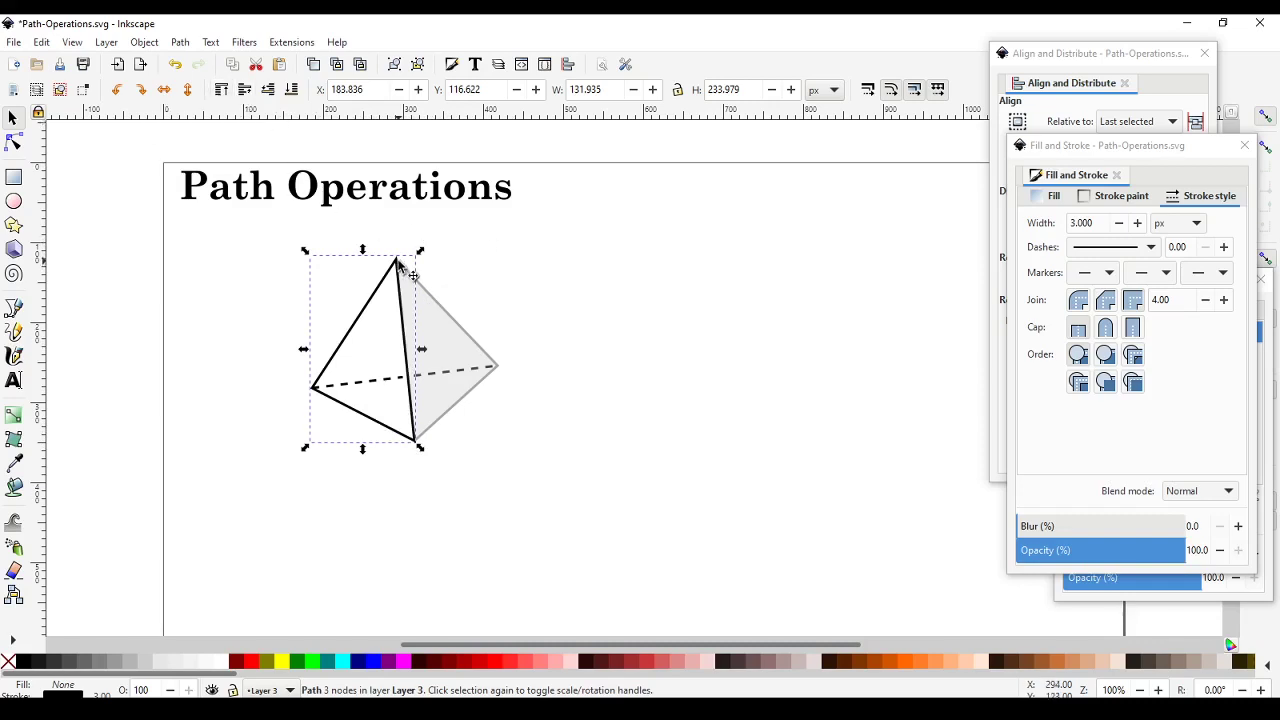
pyautogui.click(587, 470)
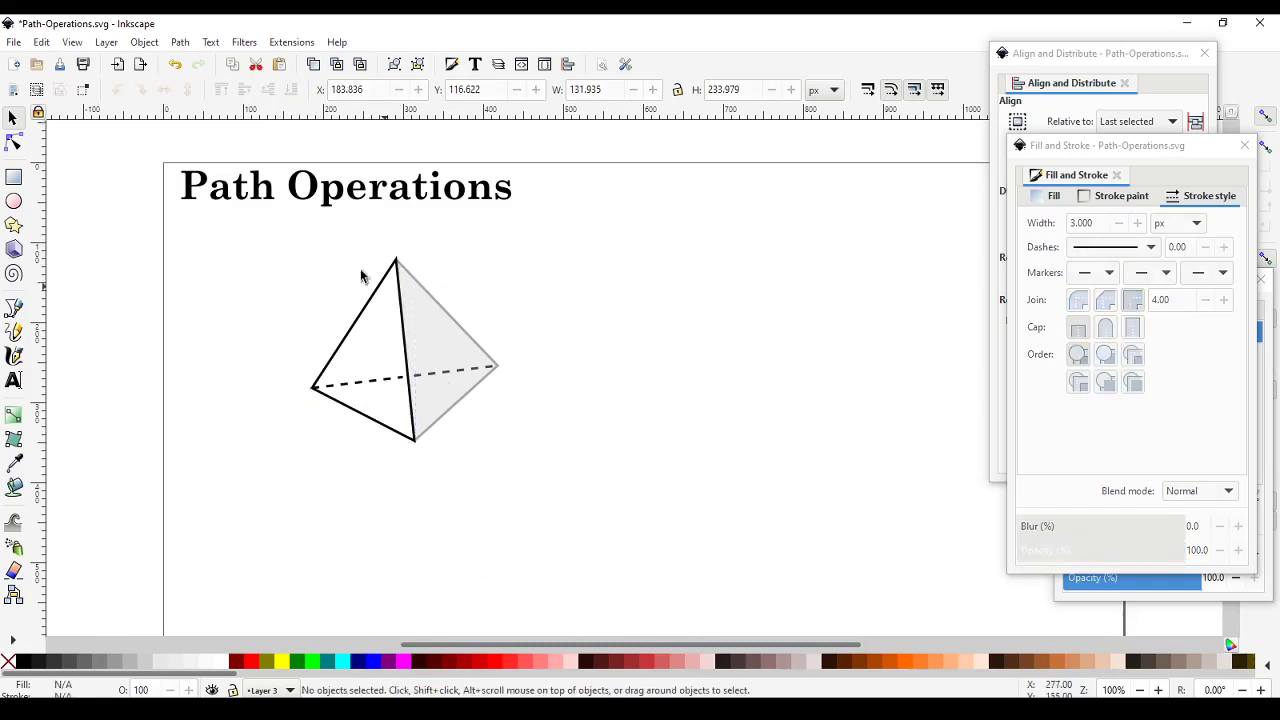
# Step: Group the pyramid's four paths and move the group right to about X 456 px, Y 114 px, then deselect it
pyautogui.moveTo(312, 307)
pyautogui.mouseDown()
pyautogui.moveTo(563, 520)
pyautogui.moveTo(803, 496)
pyautogui.mouseUp()
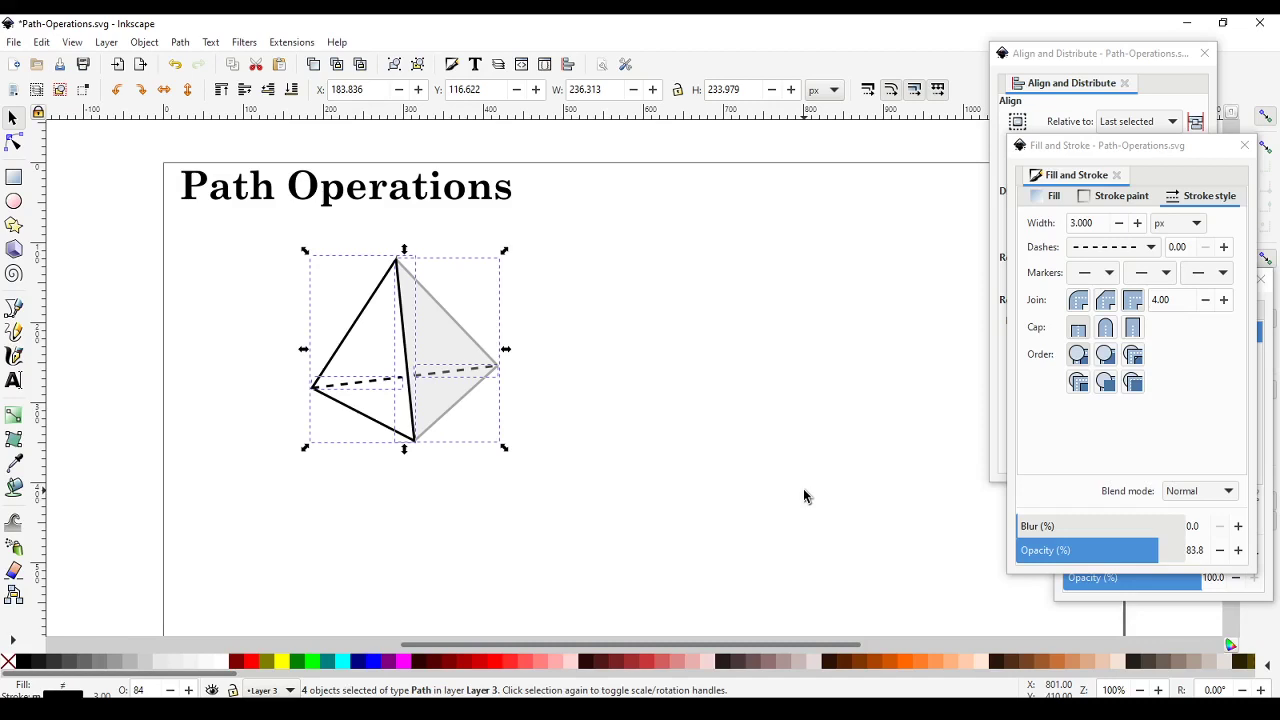
pyautogui.hotkey('ctrl', 'g')
pyautogui.moveTo(426, 379); pyautogui.dragTo(644, 381)
pyautogui.click(791, 494)
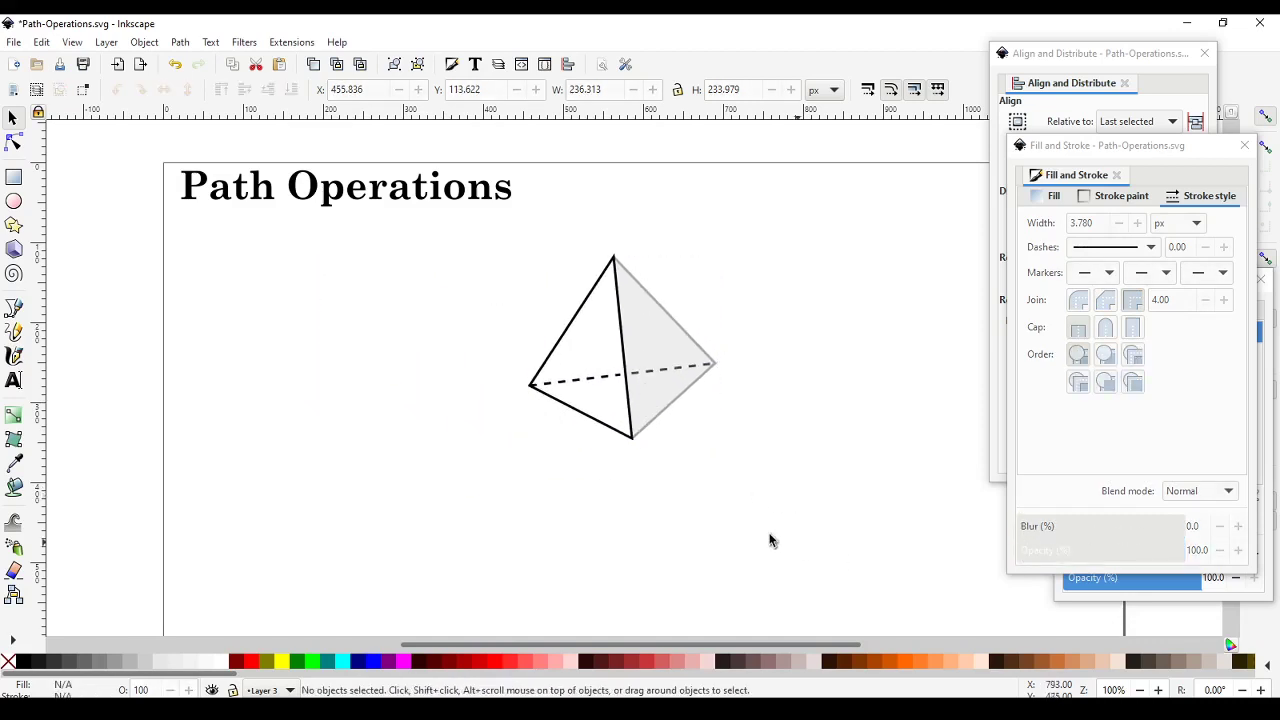
# Step: Enlarge the grouped pyramid to about 396 by 390 px and give the left face inside the group round joins
pyautogui.click(604, 430)
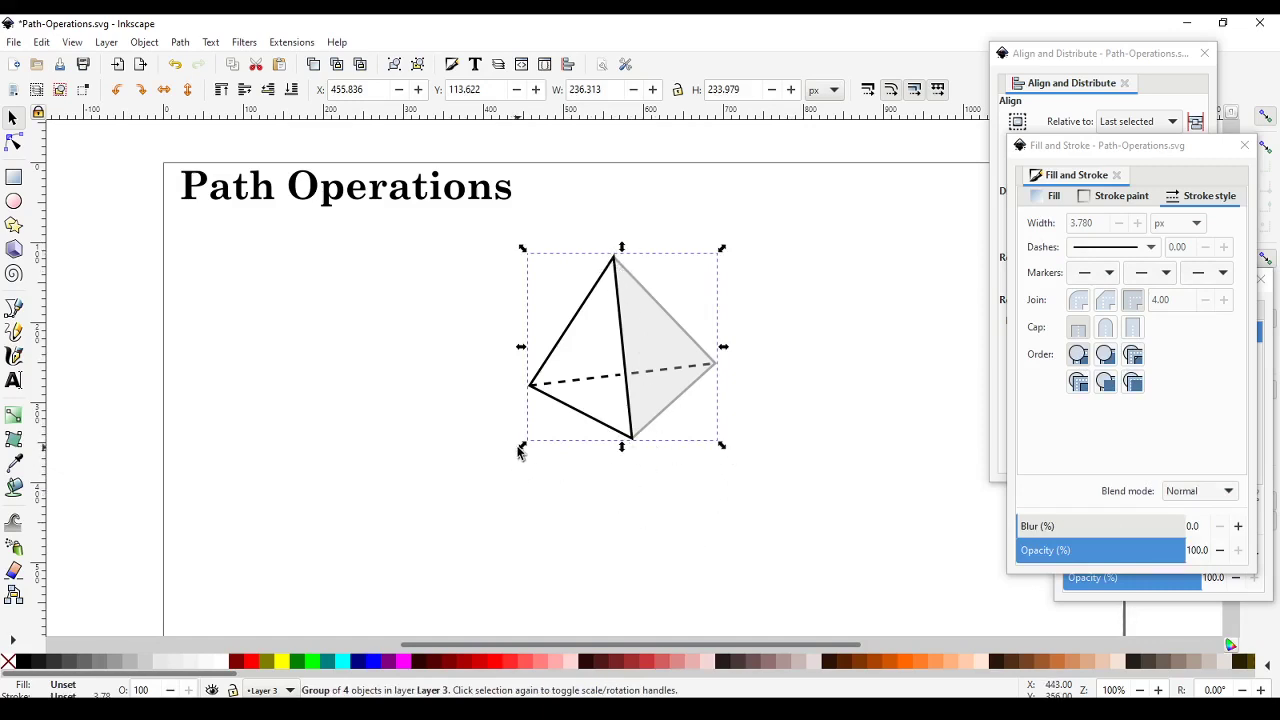
pyautogui.moveTo(512, 457); pyautogui.dragTo(388, 580)
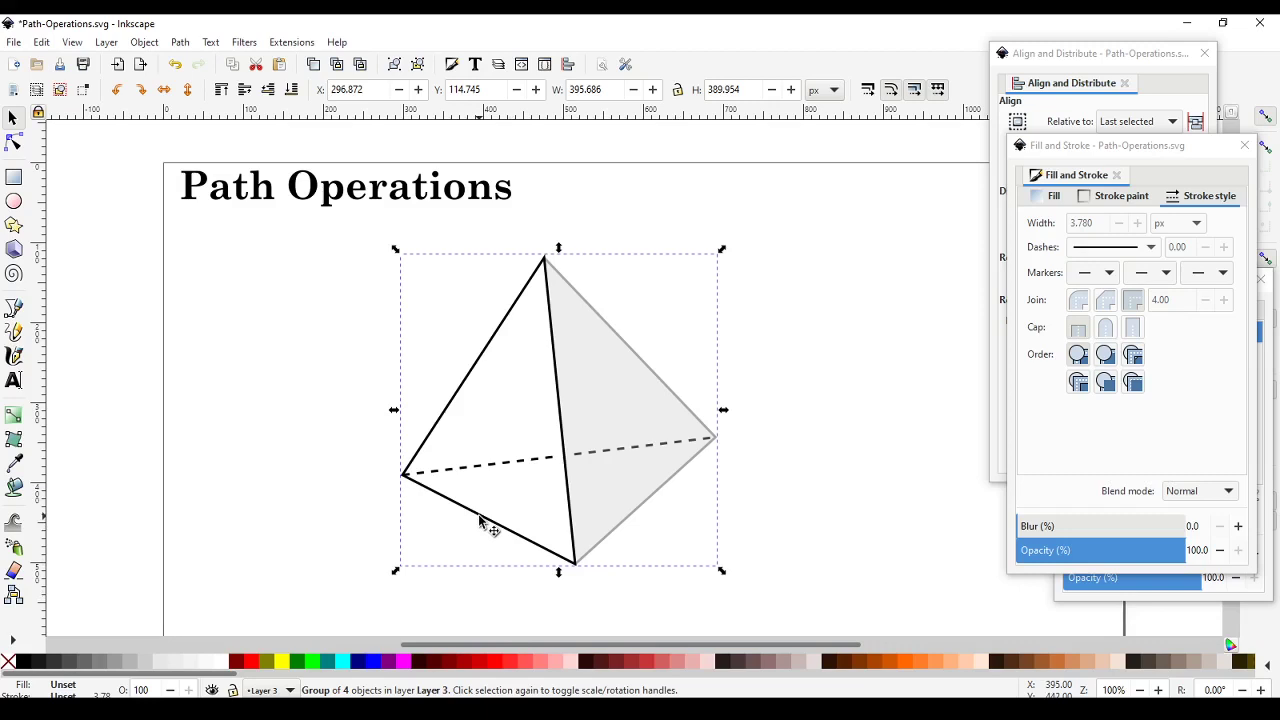
pyautogui.press('ctrl')
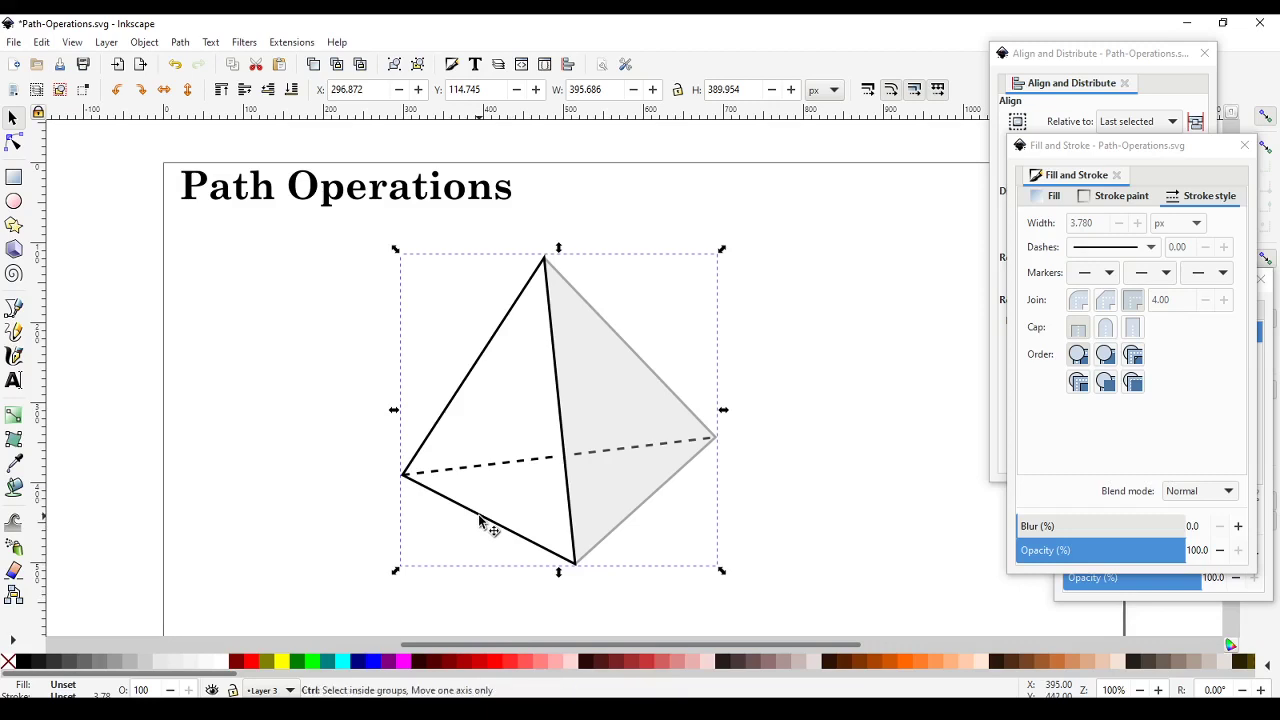
pyautogui.keyDown('ctrl'); pyautogui.click(480, 520); pyautogui.keyUp('ctrl')
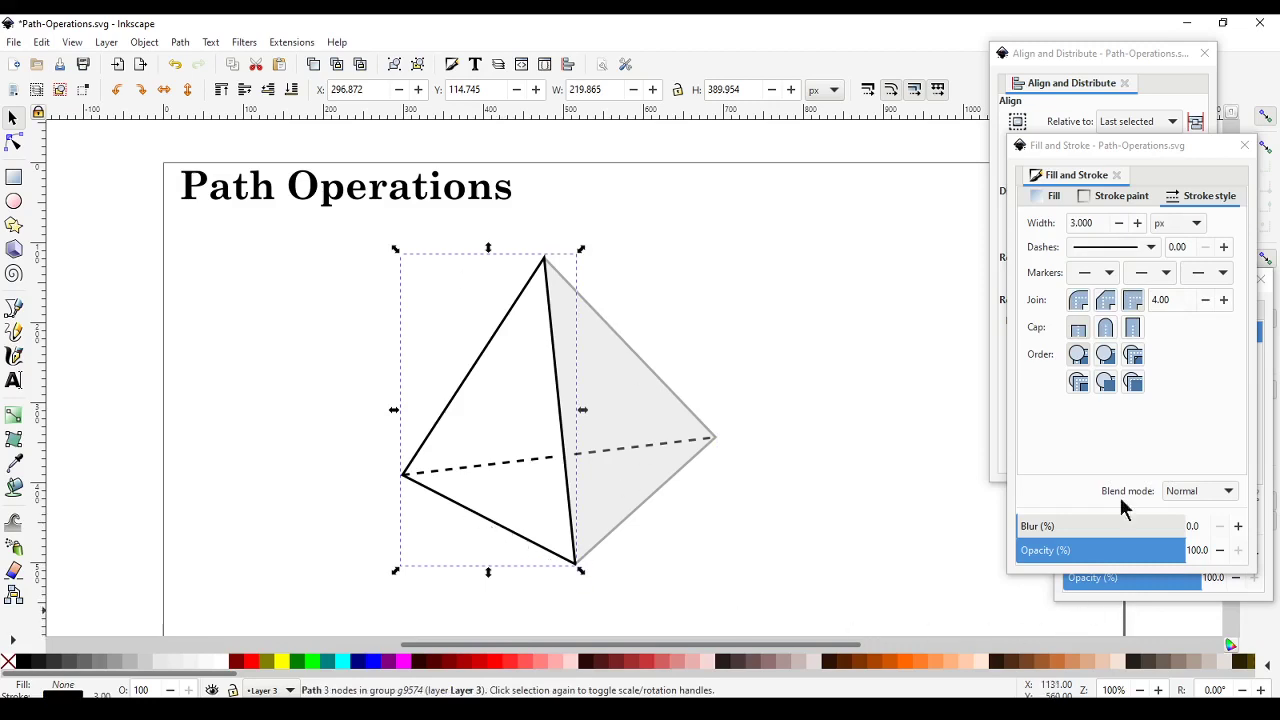
pyautogui.click(1085, 300)
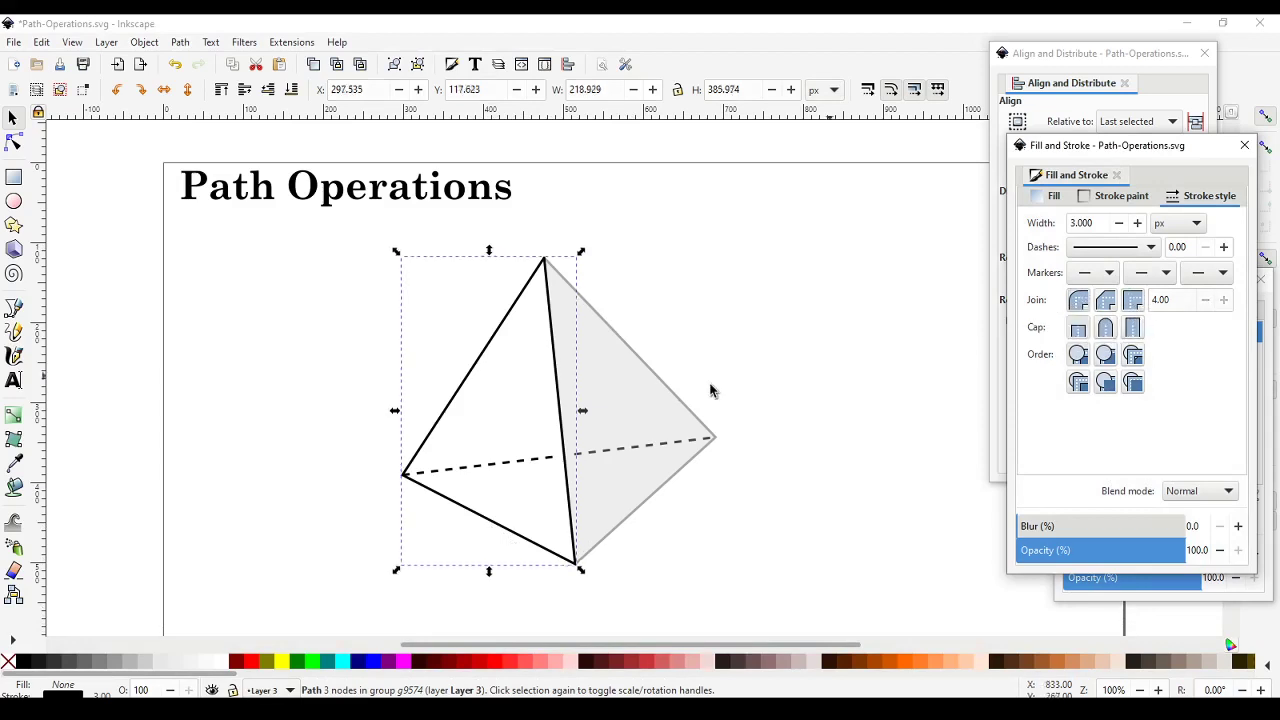
pyautogui.click(718, 270)
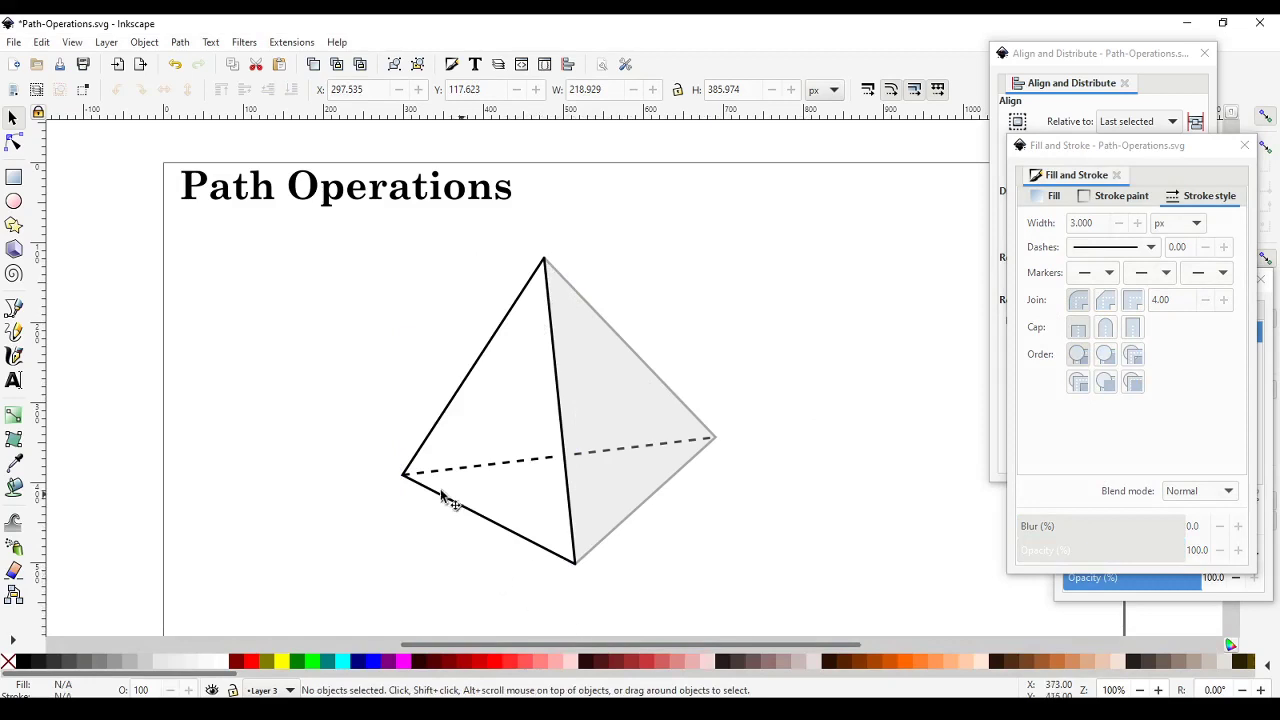
# Step: Scale the grouped pyramid down to about 140 by 137 px, enlarge it again somewhat, and deselect it
pyautogui.click(468, 514)
pyautogui.click(768, 534)
pyautogui.click(577, 560)
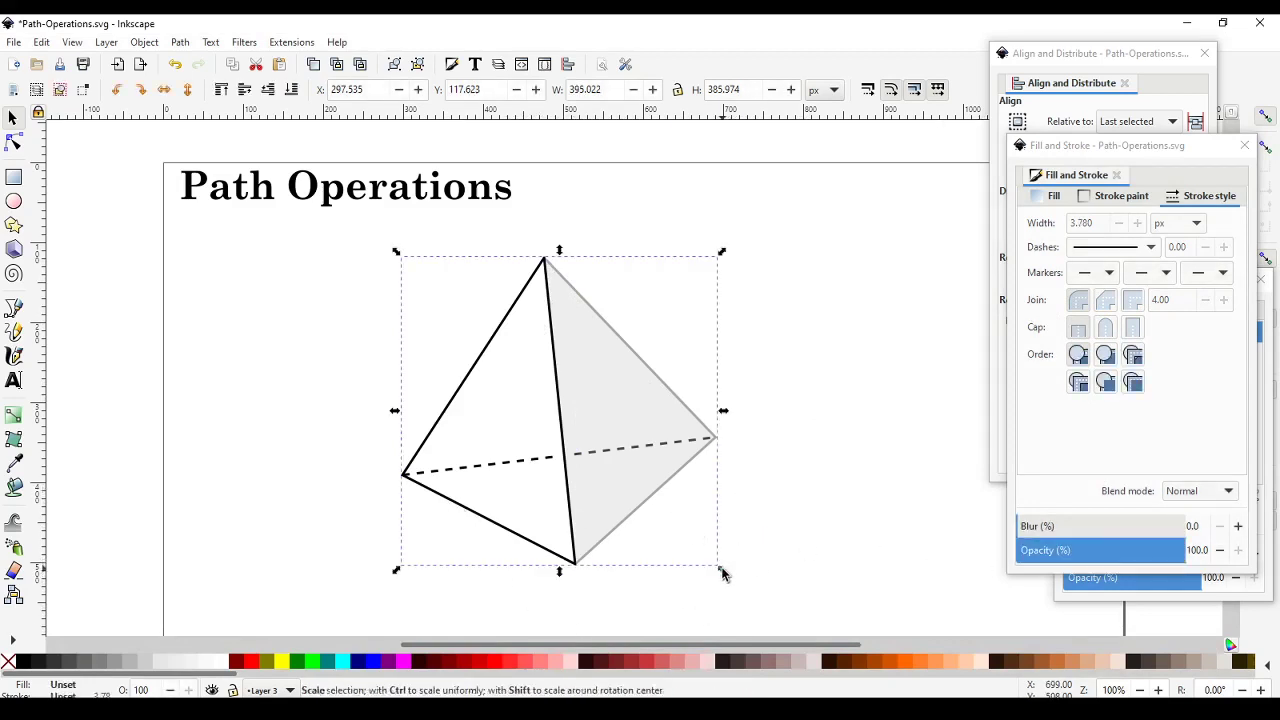
pyautogui.moveTo(718, 567)
pyautogui.mouseDown()
pyautogui.moveTo(531, 366)
pyautogui.moveTo(485, 353)
pyautogui.moveTo(593, 330)
pyautogui.mouseUp()
pyautogui.click(700, 438)
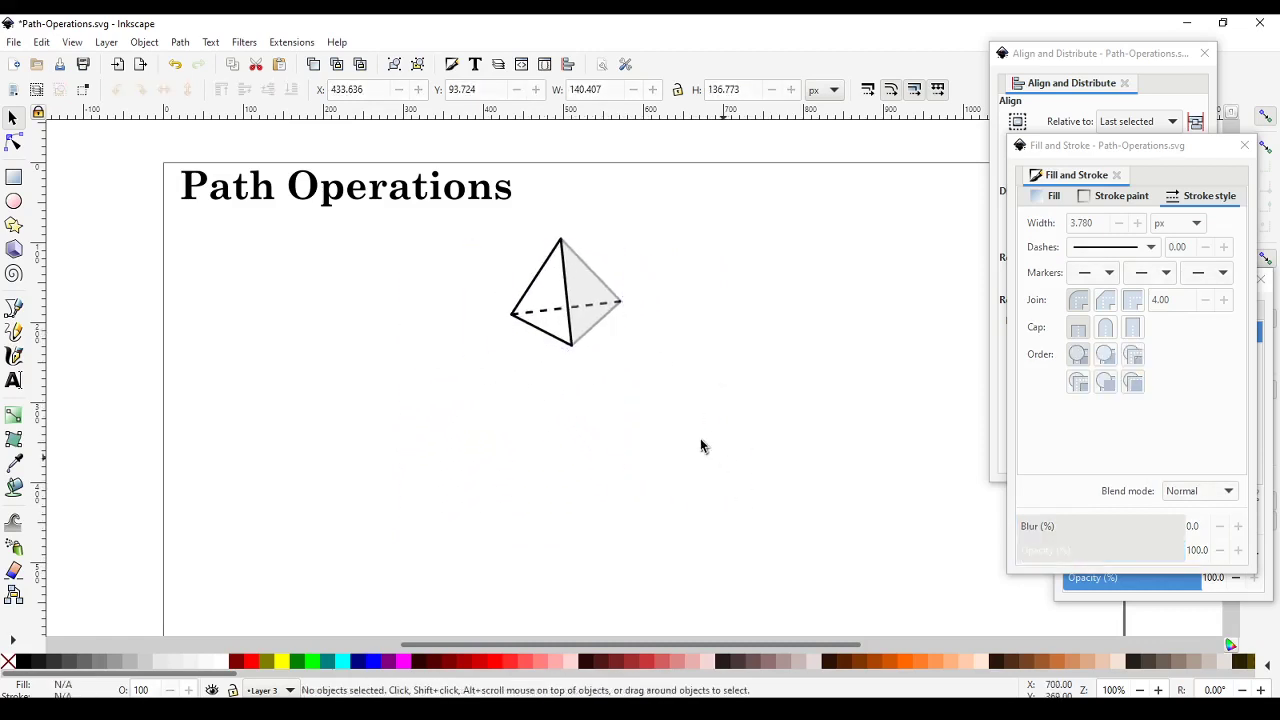
pyautogui.click(605, 315)
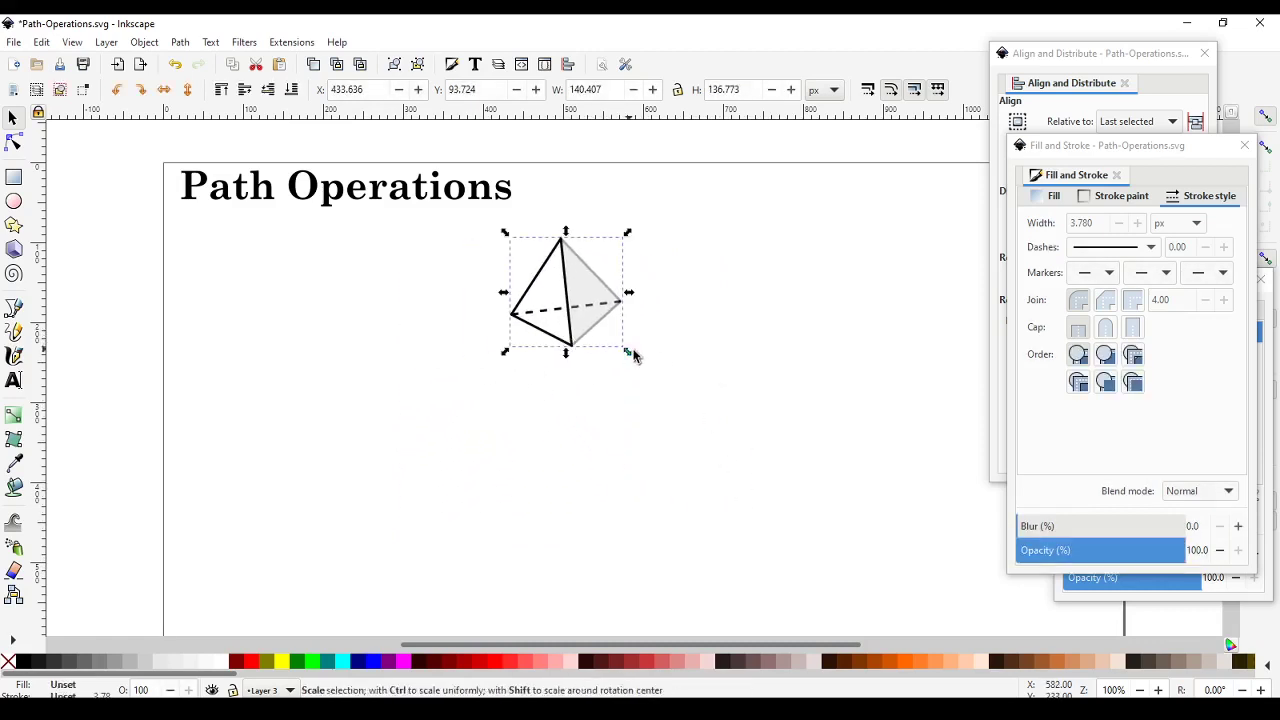
pyautogui.moveTo(629, 354); pyautogui.dragTo(690, 408)
pyautogui.click(757, 428)
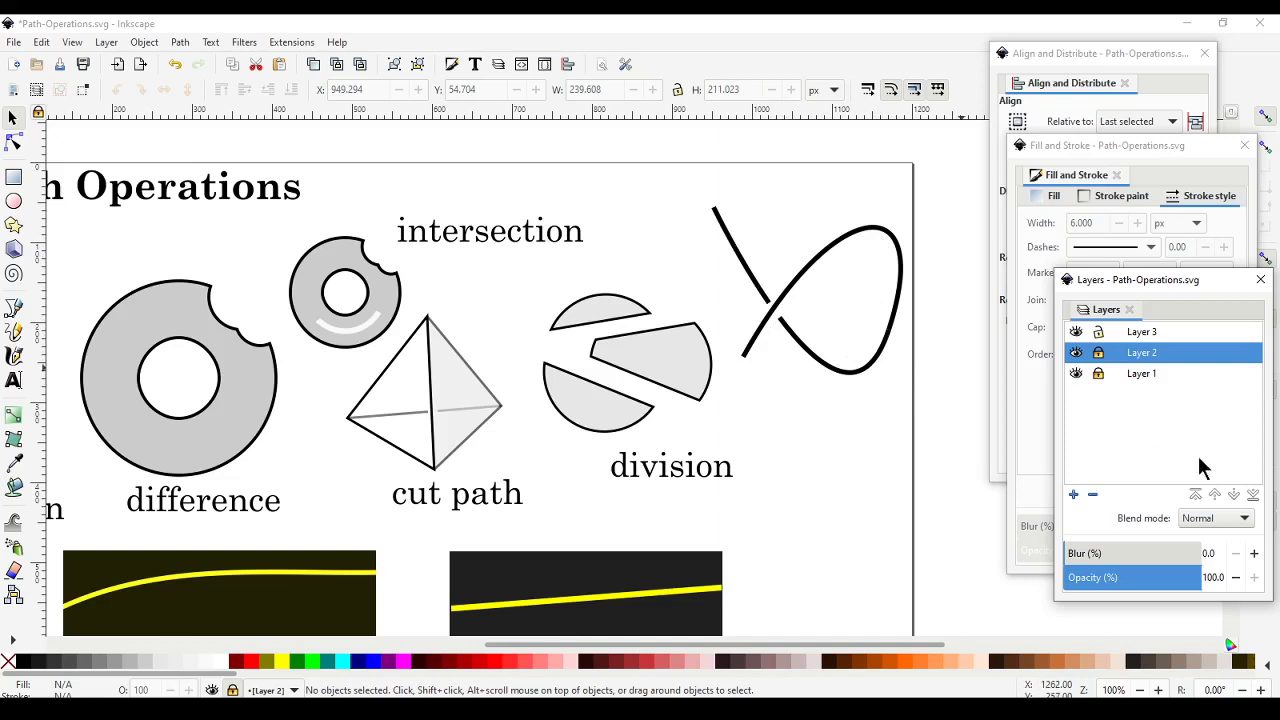
# Step: Hide Layer 2 and paste the copied looped curve pieces onto Layer 3
pyautogui.click(1077, 352)
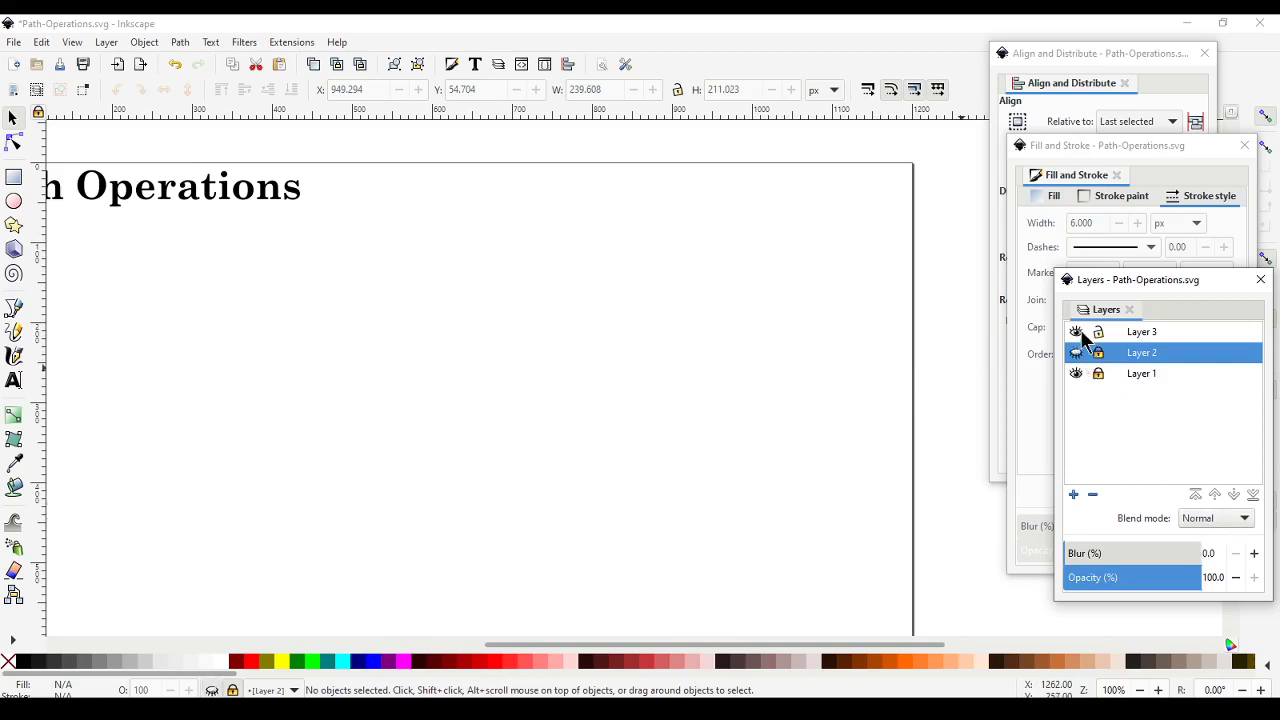
pyautogui.click(1135, 332)
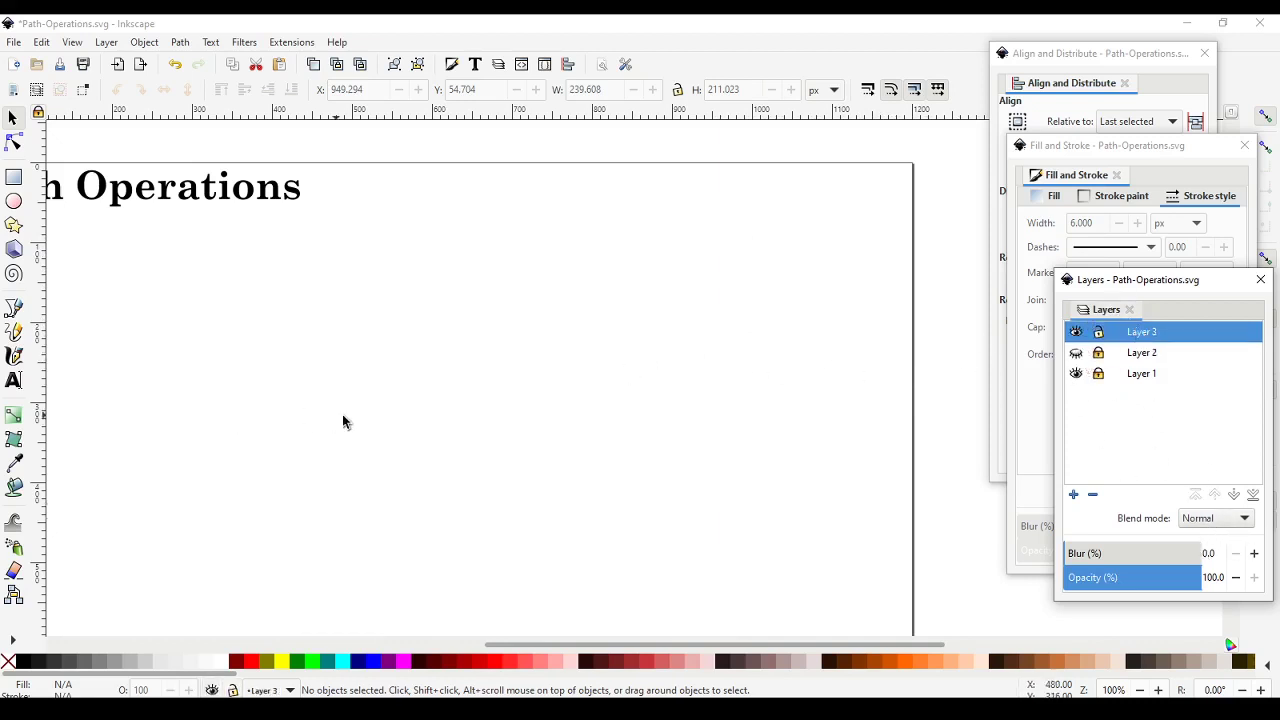
pyautogui.hscroll(-4, 699, 640)
pyautogui.hscroll(1, 705, 645)
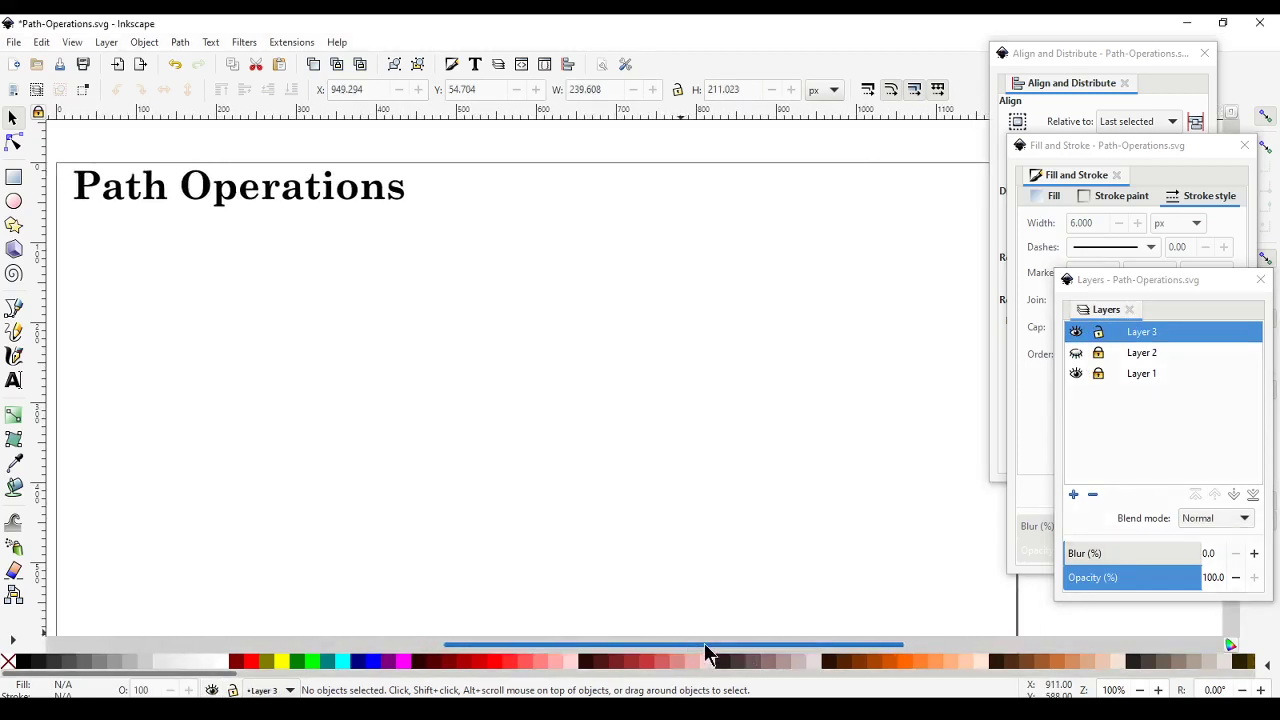
pyautogui.hotkey('ctrl', 'v')
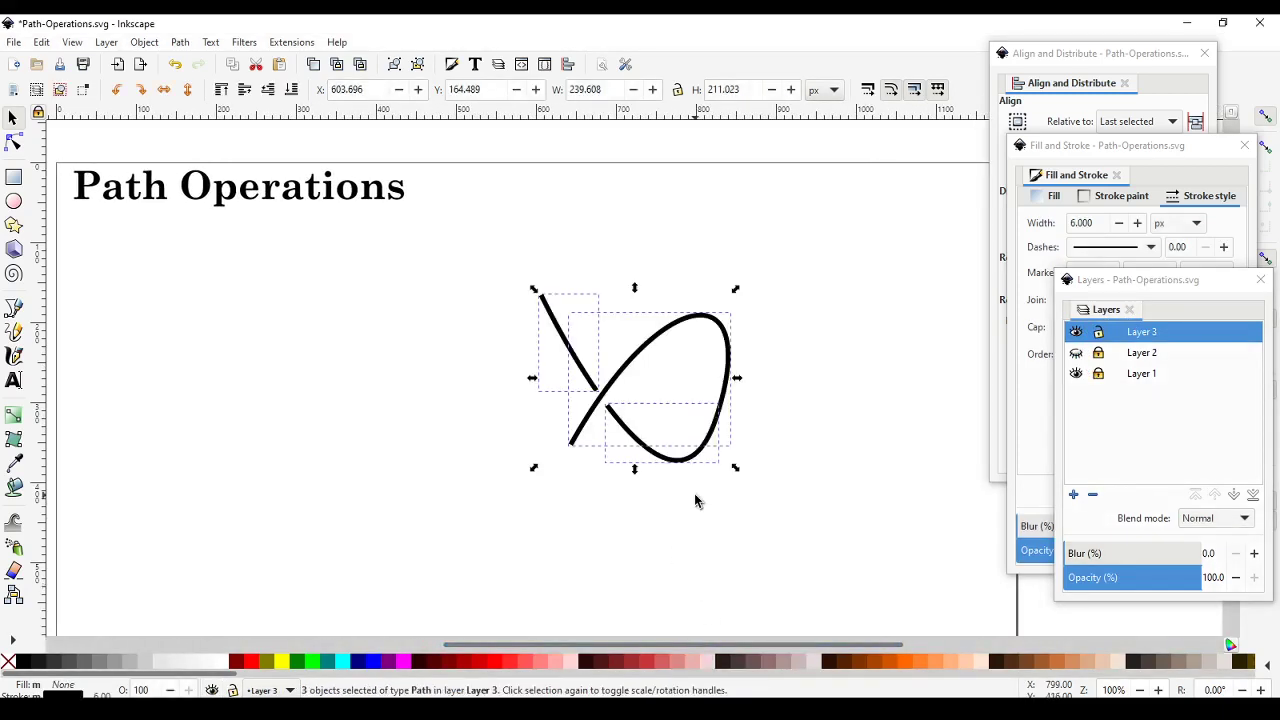
# Step: Move all three pieces of the looped curve to about X 107 px, Y 122 px beneath the title, and deselect them
pyautogui.click(697, 500)
pyautogui.moveTo(497, 258); pyautogui.dragTo(866, 537)
pyautogui.moveTo(691, 463); pyautogui.dragTo(292, 430)
pyautogui.click(711, 527)
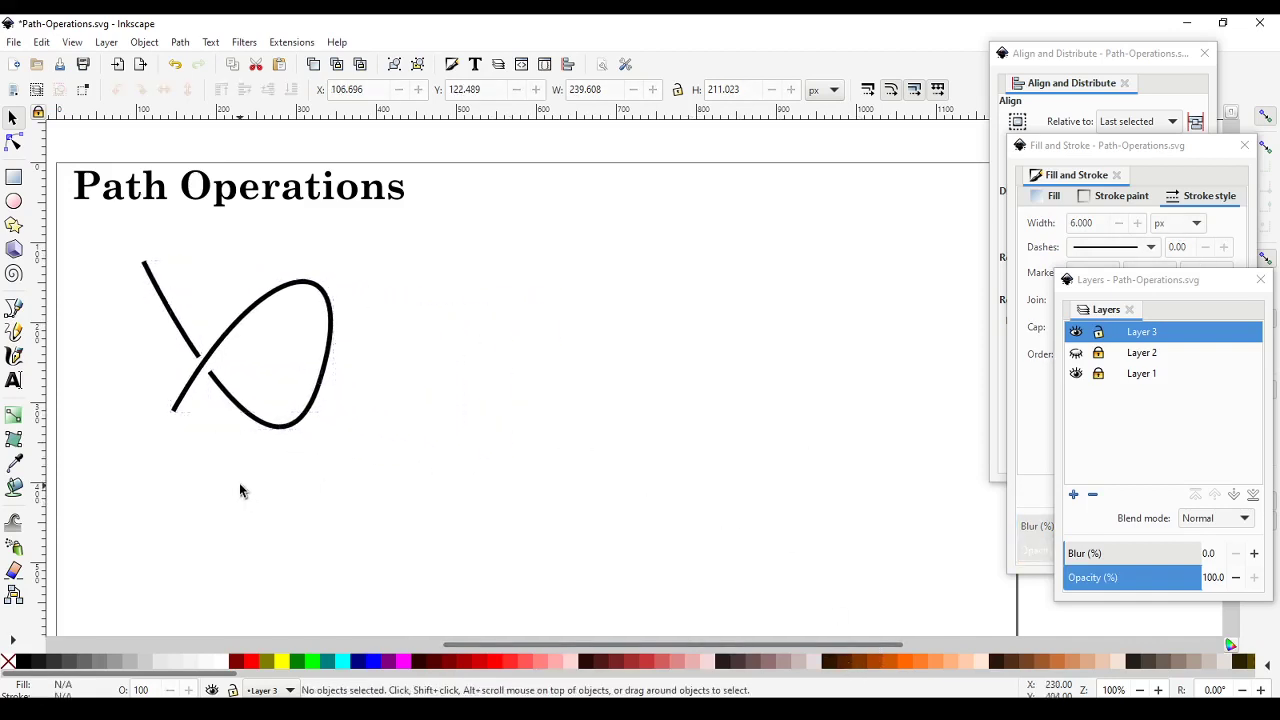
# Step: Examine the three pieces of the looped curve, including the seam on the loop's right side and the gap at the crossing
pyautogui.click(285, 433)
pyautogui.click(390, 485)
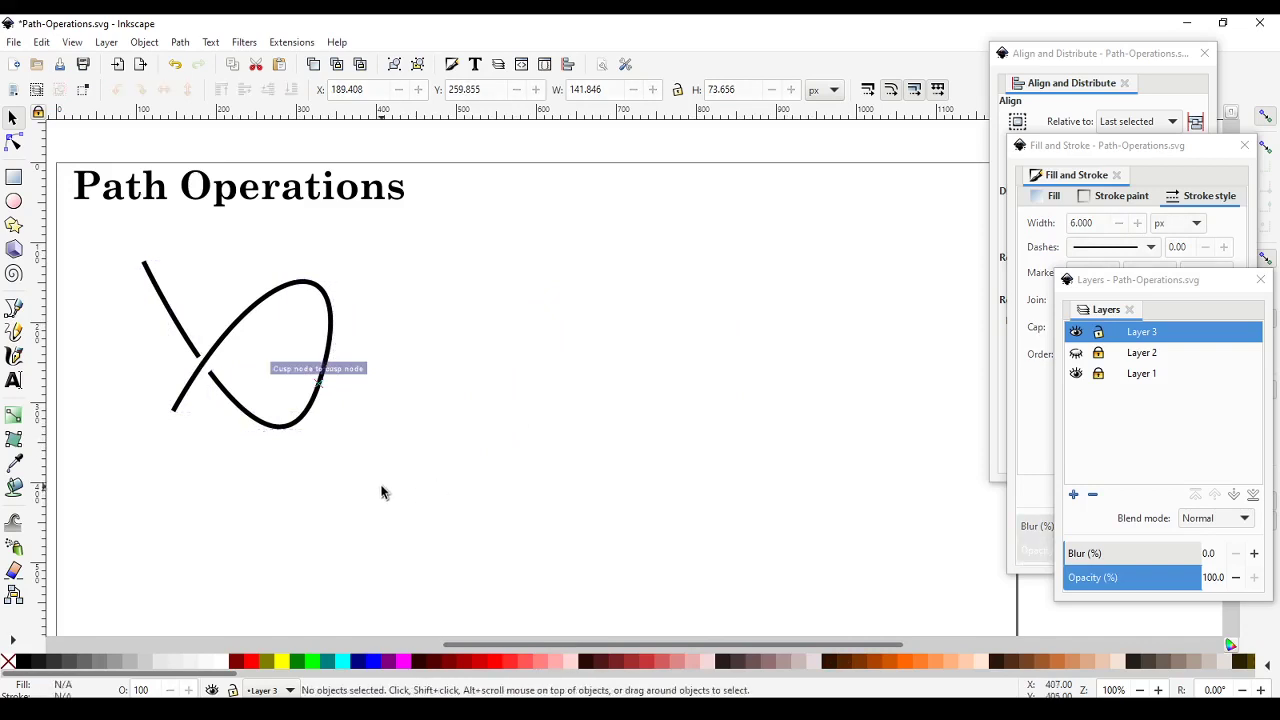
pyautogui.moveTo(106, 251); pyautogui.dragTo(400, 455)
pyautogui.scroll(6, 246, 389)
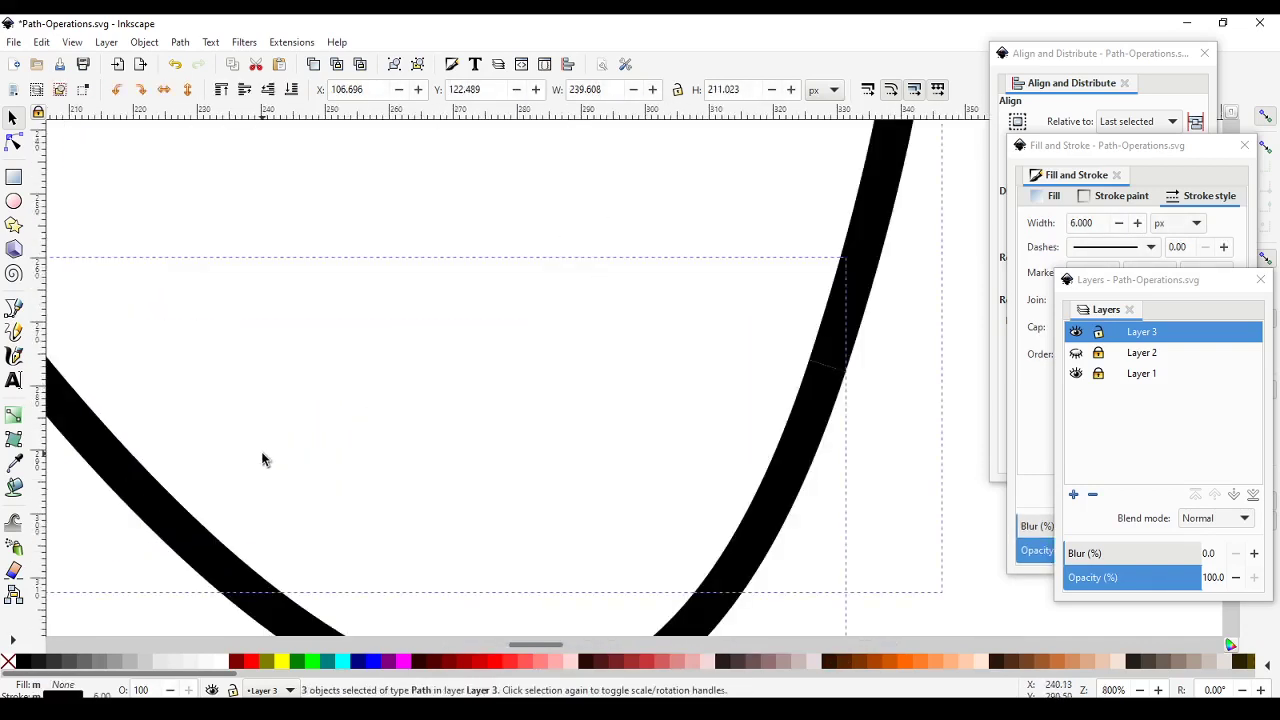
pyautogui.scroll(-4, 254, 511)
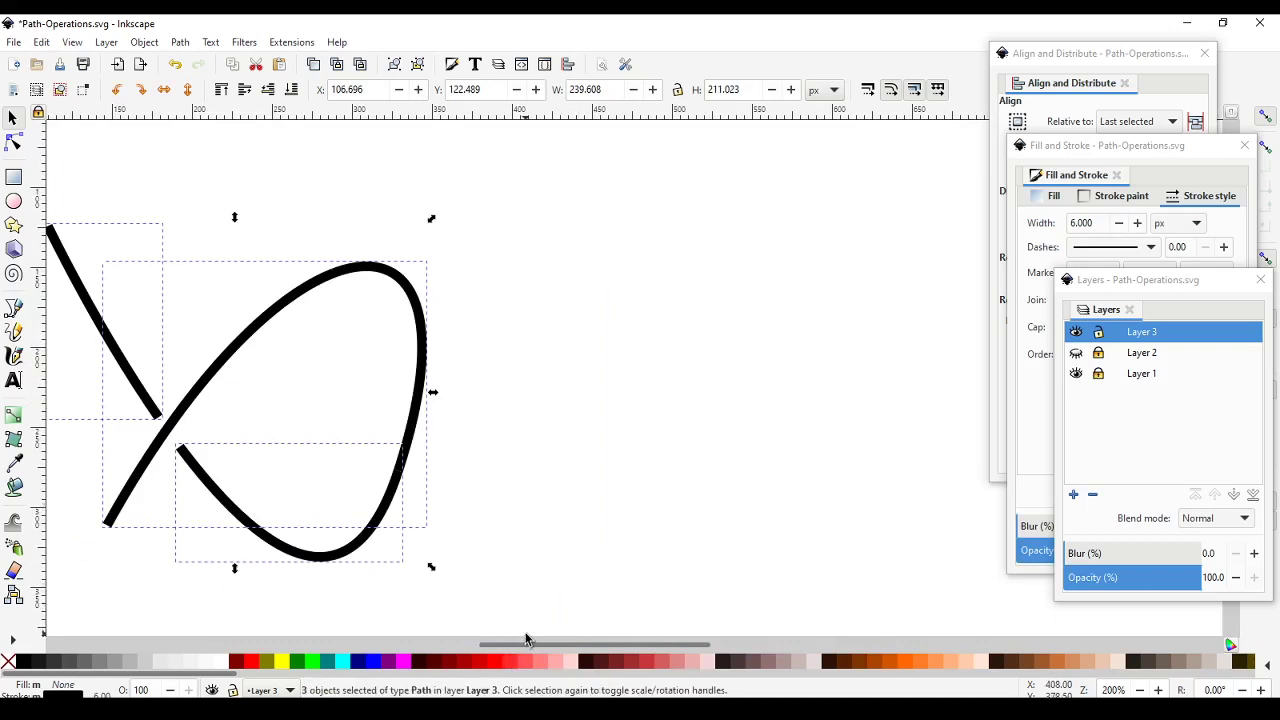
pyautogui.moveTo(527, 646); pyautogui.dragTo(466, 646)
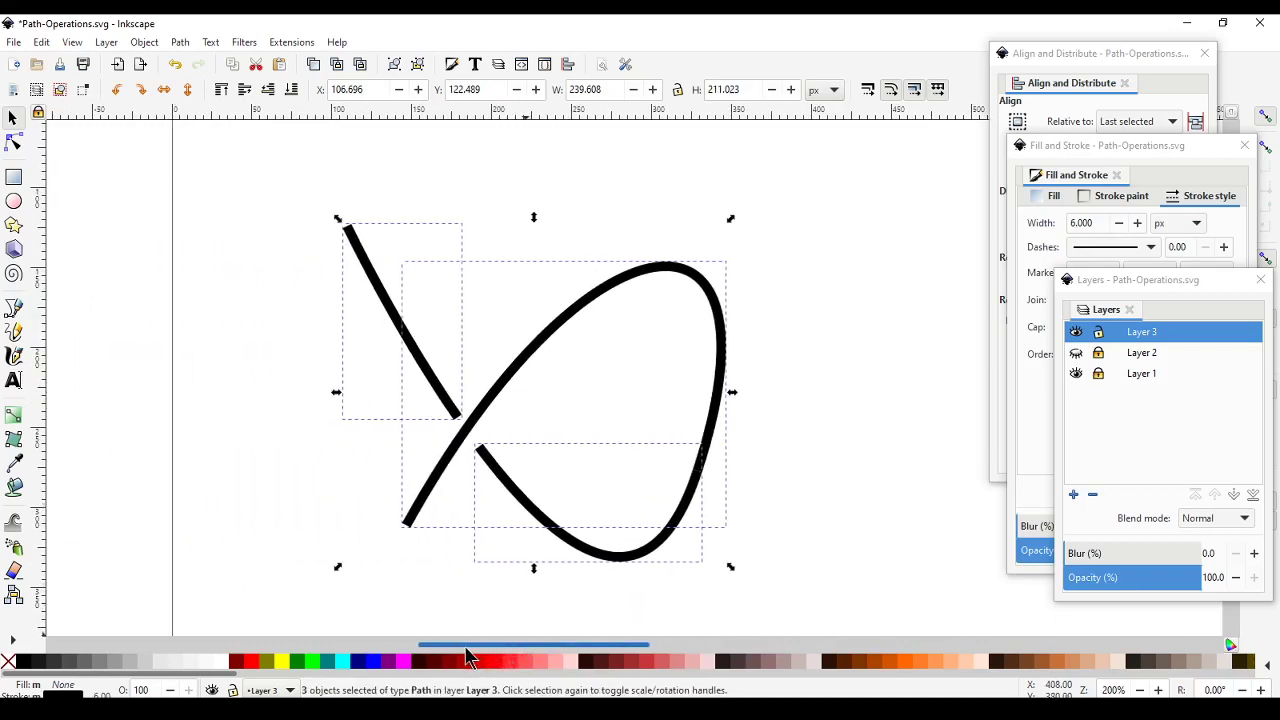
pyautogui.click(266, 574)
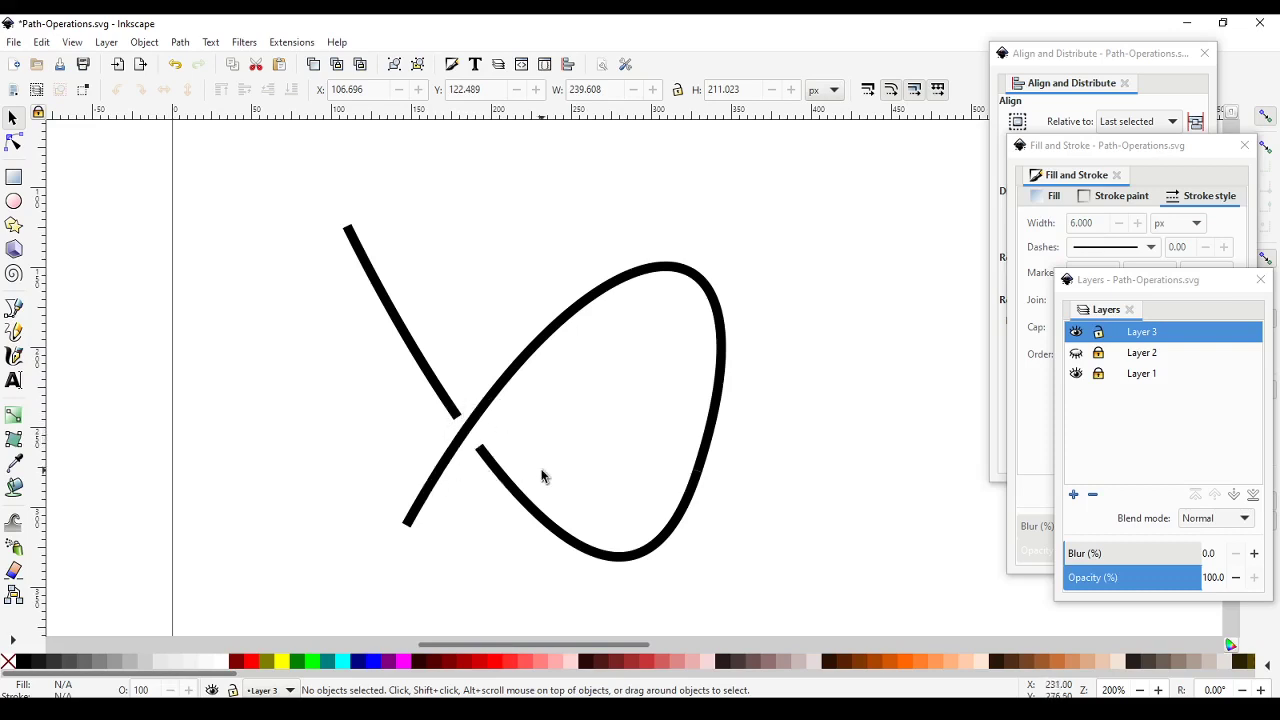
pyautogui.press('-')
pyautogui.hscroll(5, 545, 508)
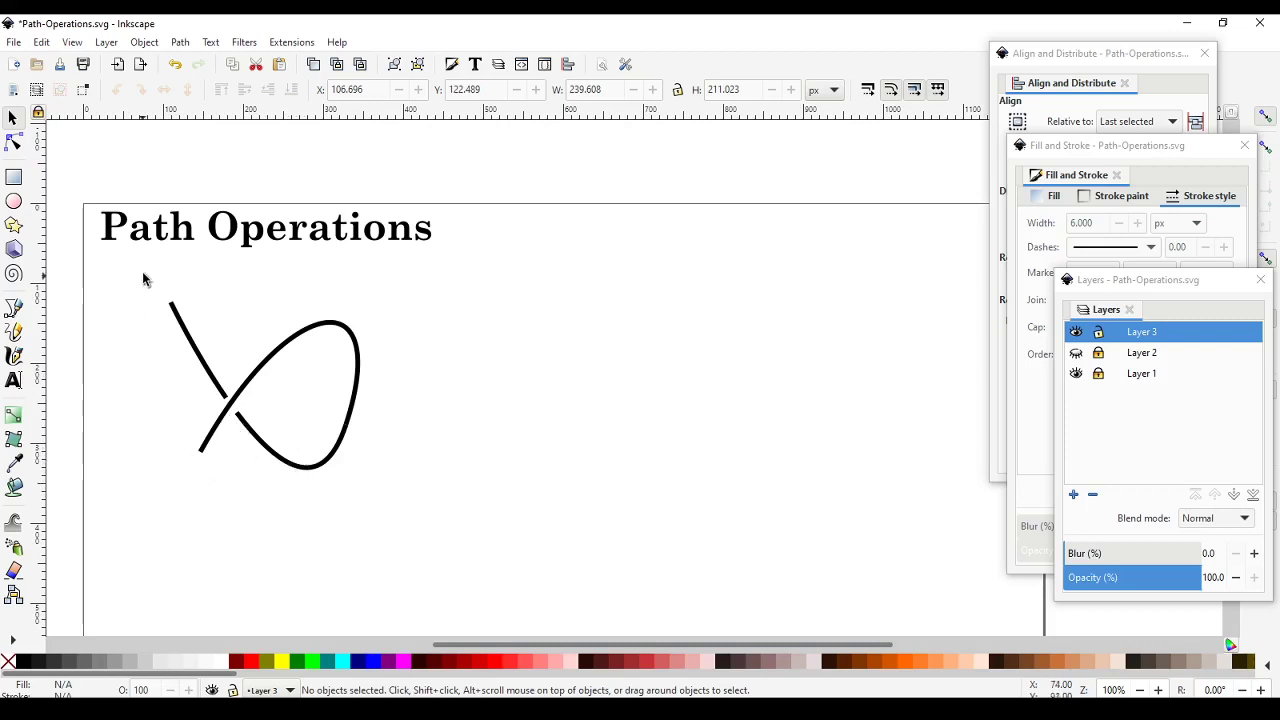
# Step: Set the stroke width of all three looped curve pieces to 10 px and deselect them
pyautogui.moveTo(142, 278); pyautogui.dragTo(385, 477)
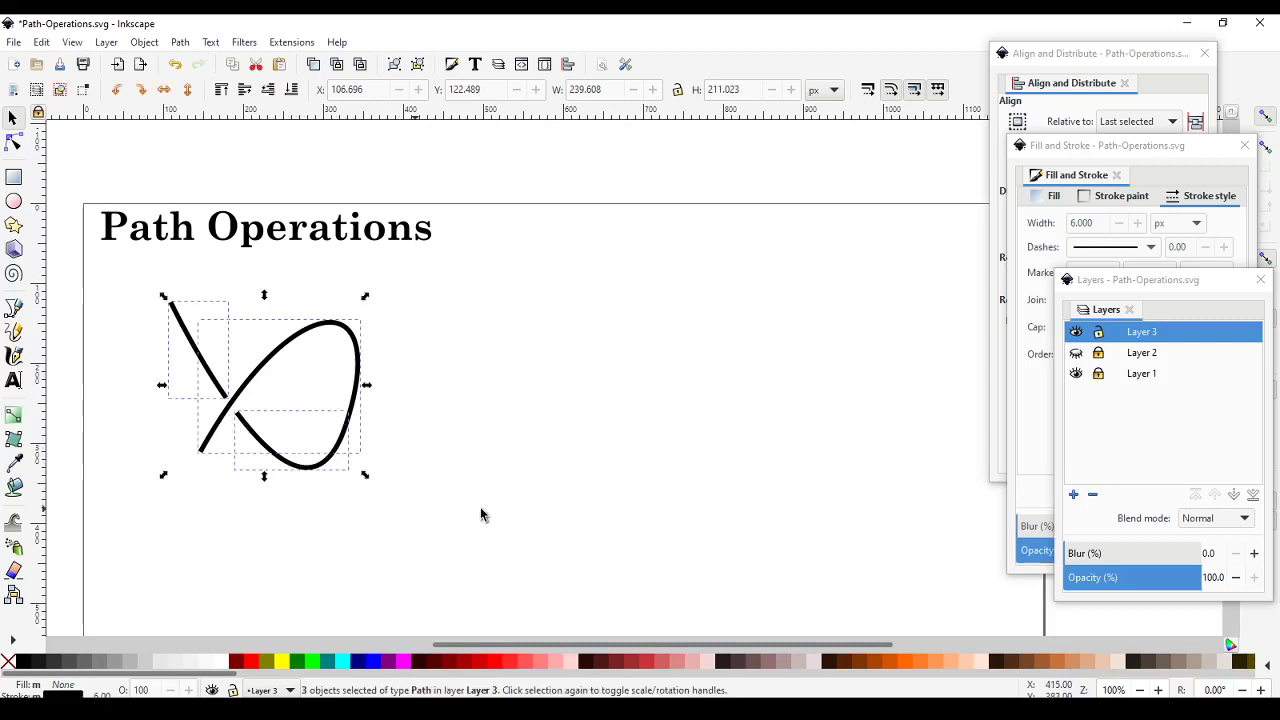
pyautogui.click(1151, 165)
pyautogui.doubleClick(1097, 223)
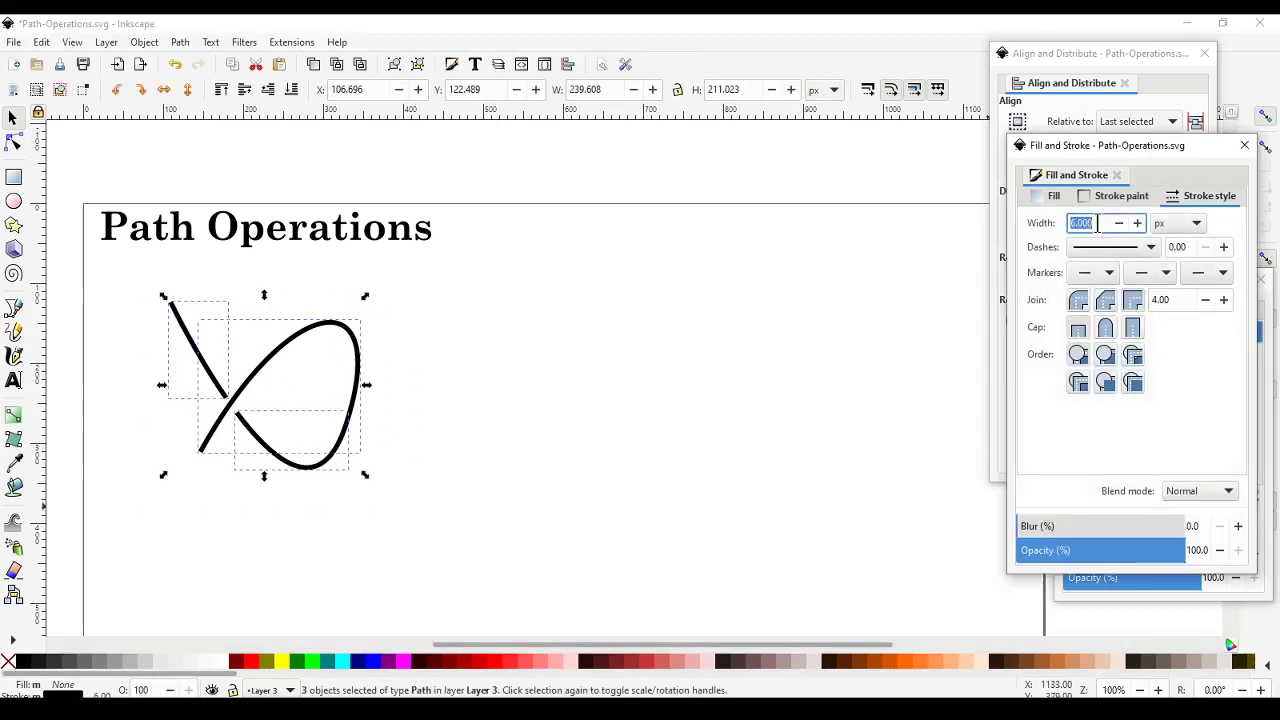
pyautogui.write('10')
pyautogui.press('Return')
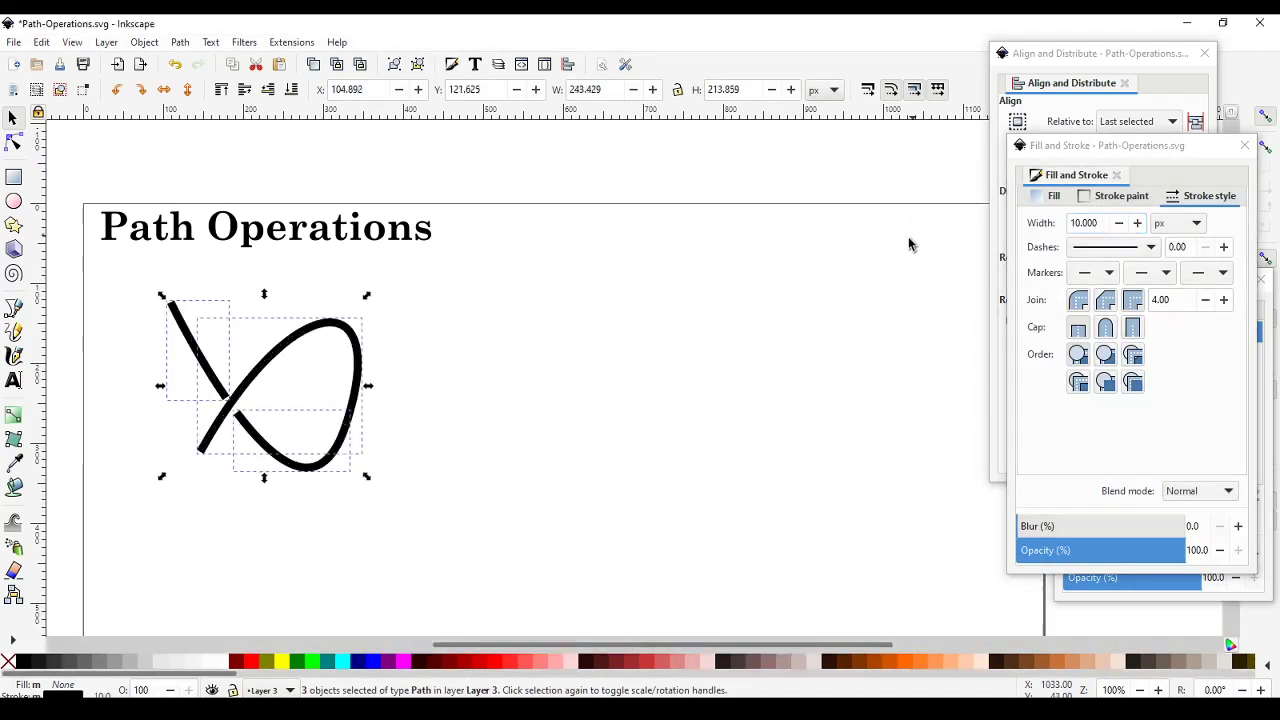
pyautogui.click(500, 491)
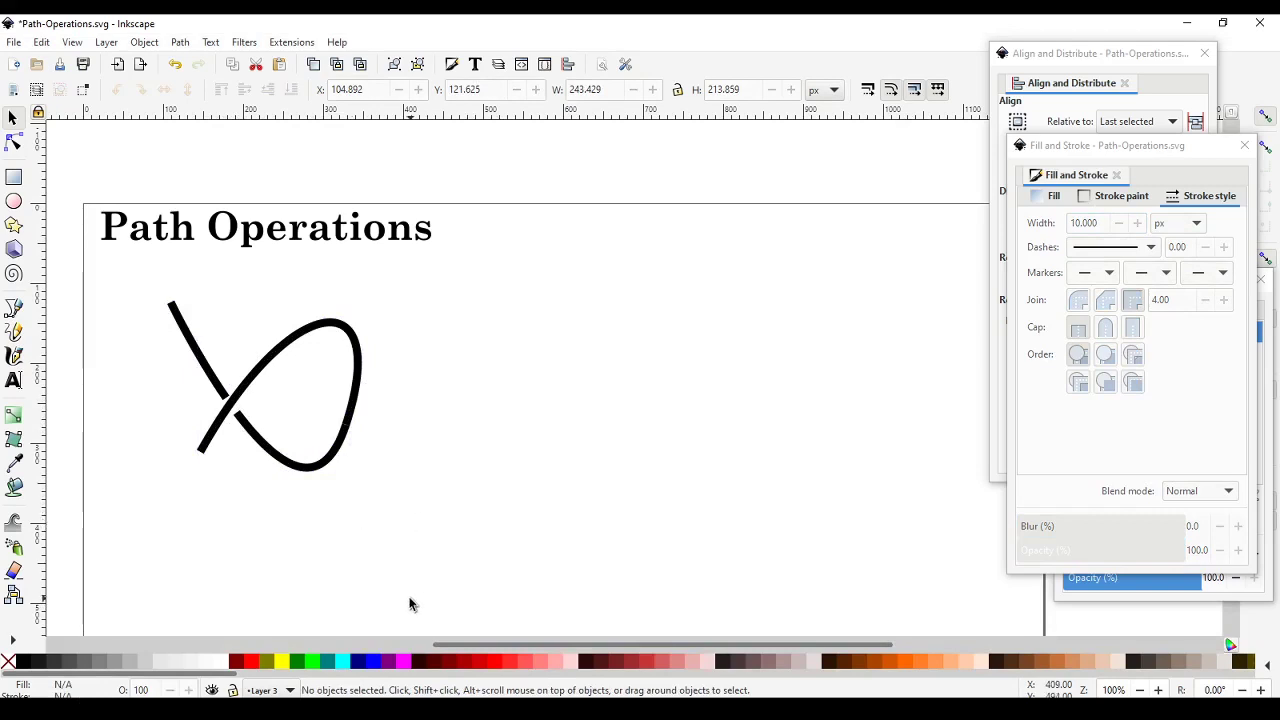
# Step: Draw an open, self-crossing looped curve about 361 by 244 px beside the existing one with the Bezier tool
pyautogui.click(13, 310)
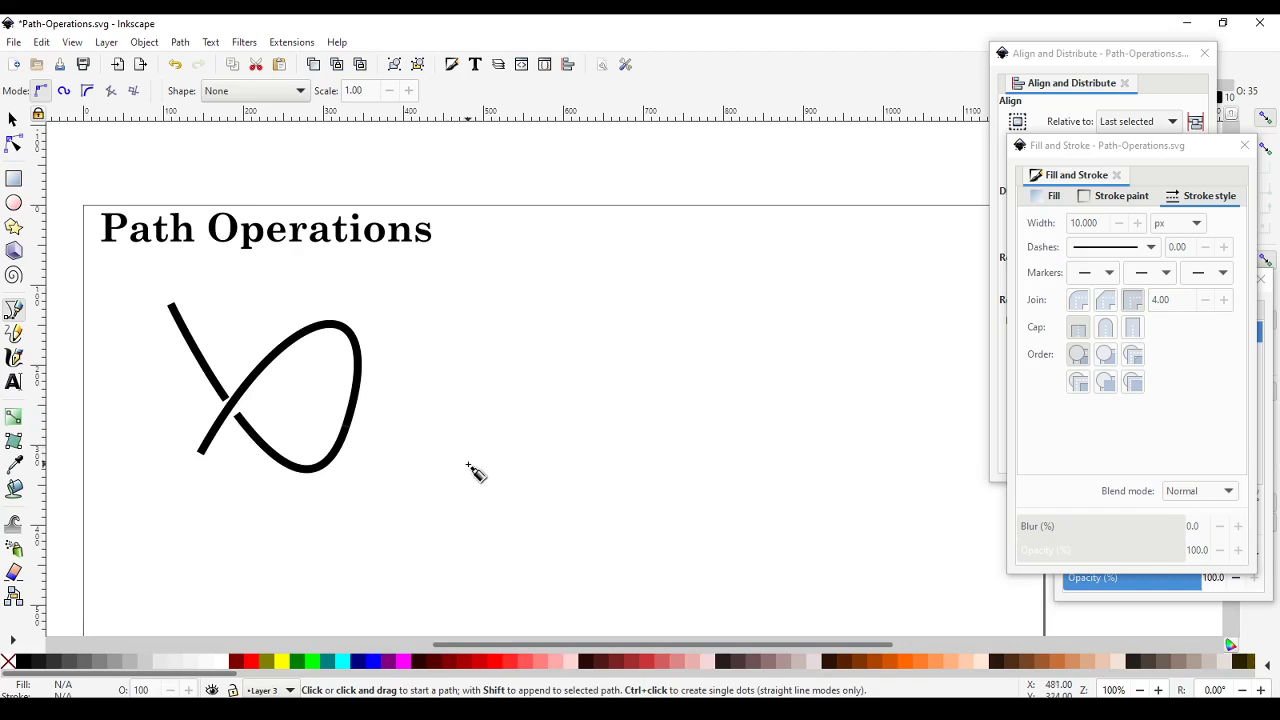
pyautogui.moveTo(468, 464); pyautogui.dragTo(503, 332)
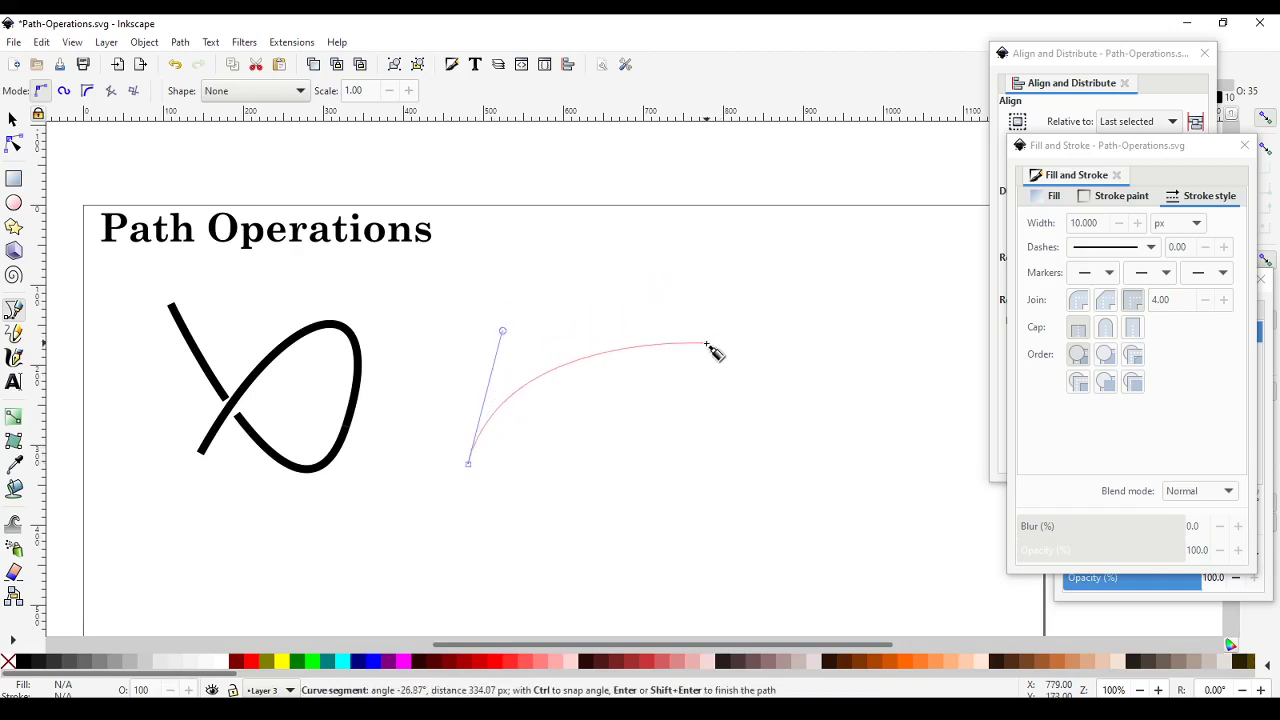
pyautogui.moveTo(708, 346); pyautogui.dragTo(702, 502)
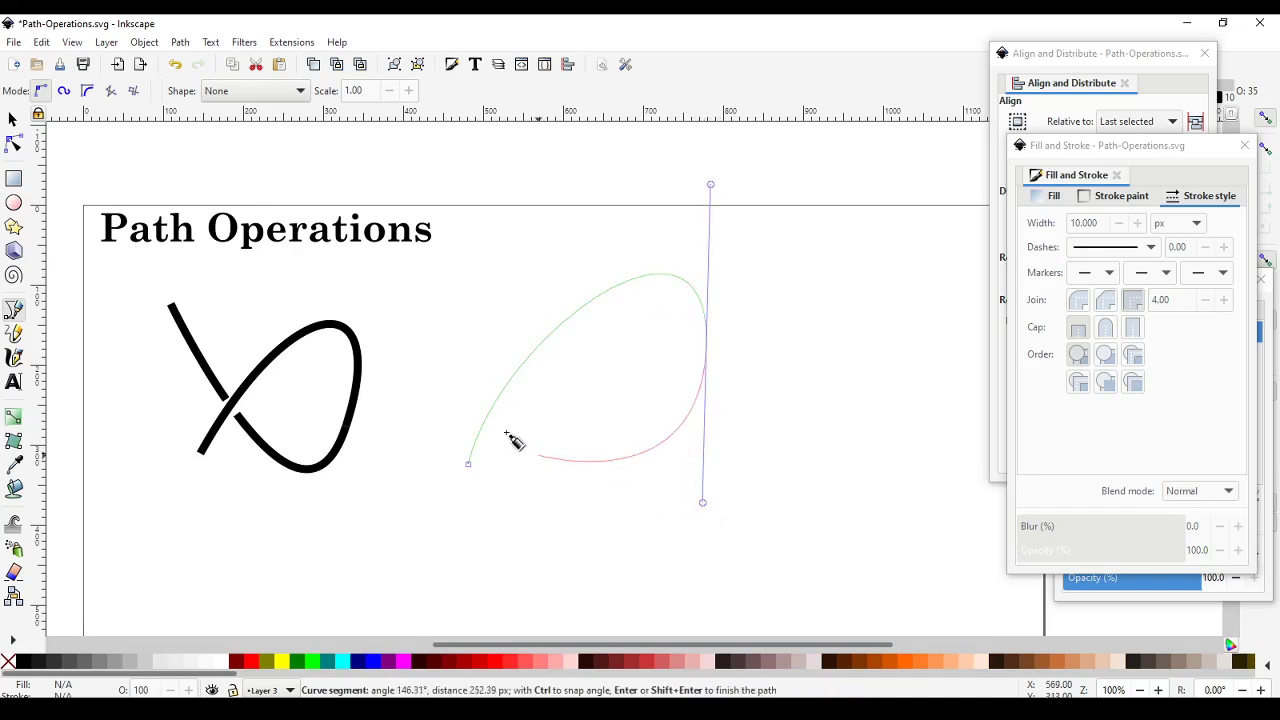
pyautogui.doubleClick(425, 316)
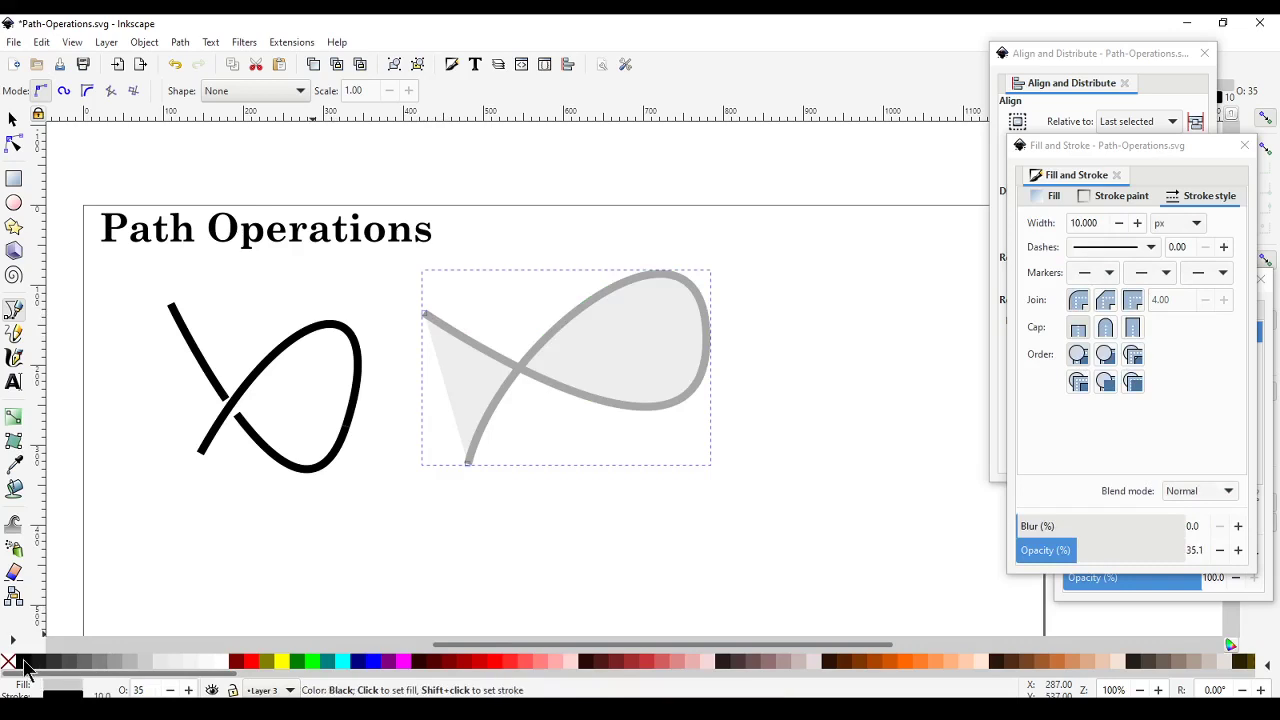
# Step: Remove the new looped curve's fill, raise its opacity to 100%, and deselect it
pyautogui.click(21, 668)
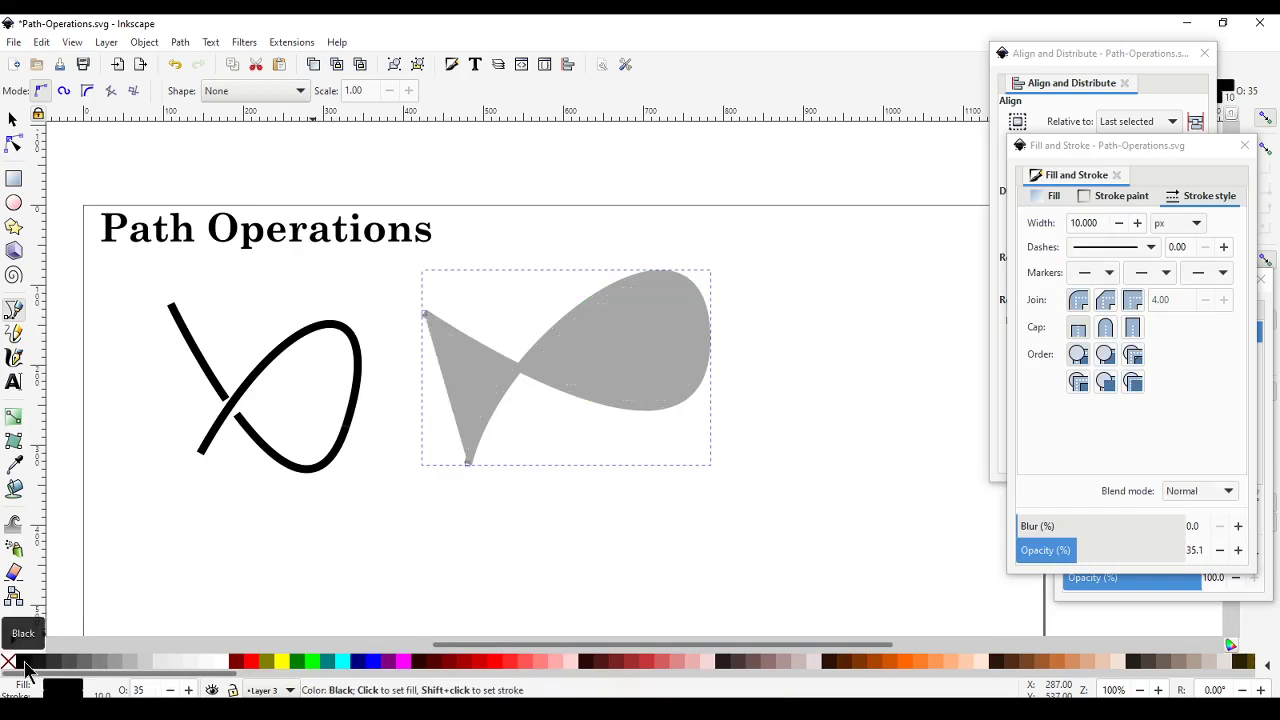
pyautogui.click(9, 662)
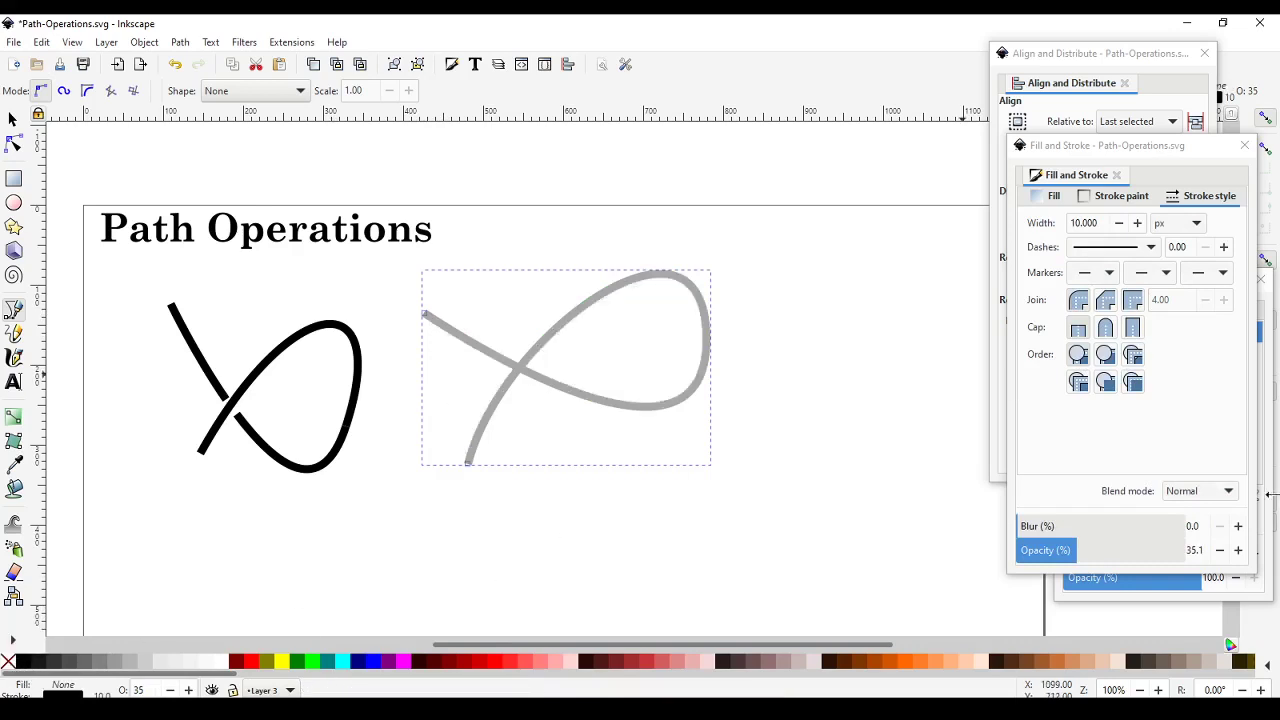
pyautogui.moveTo(1157, 552); pyautogui.dragTo(1186, 551)
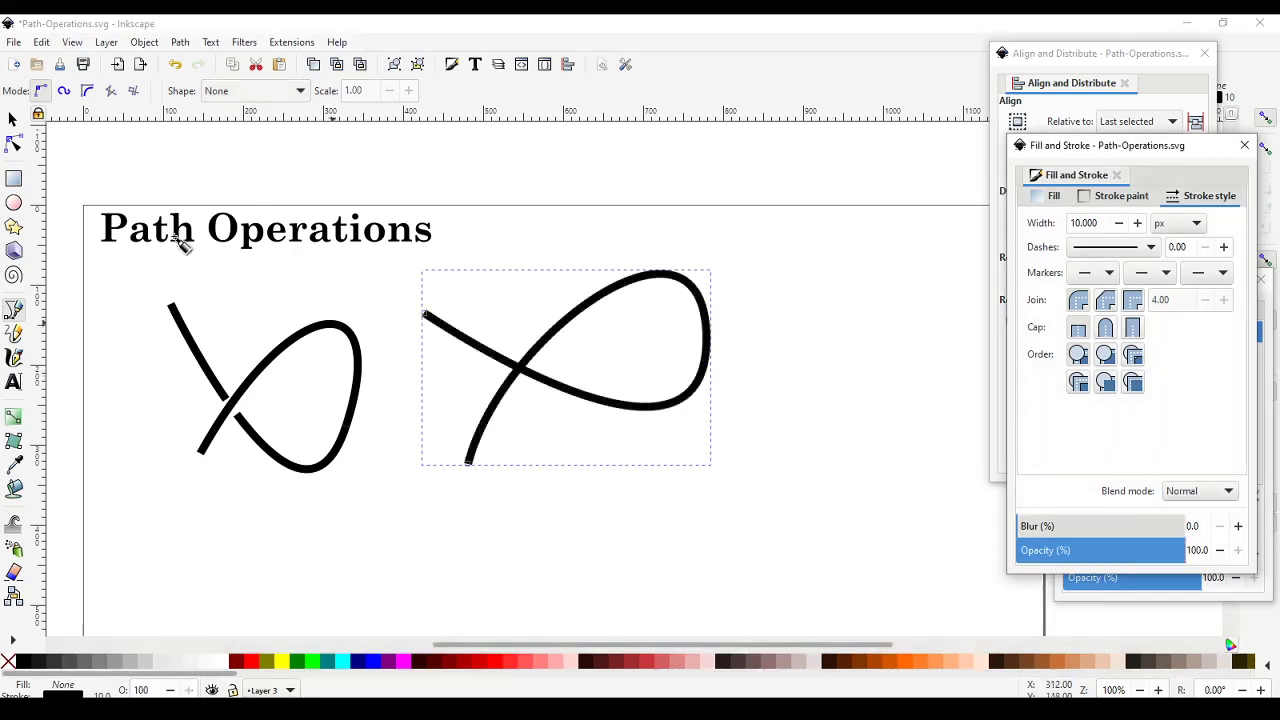
pyautogui.click(13, 118)
pyautogui.click(619, 447)
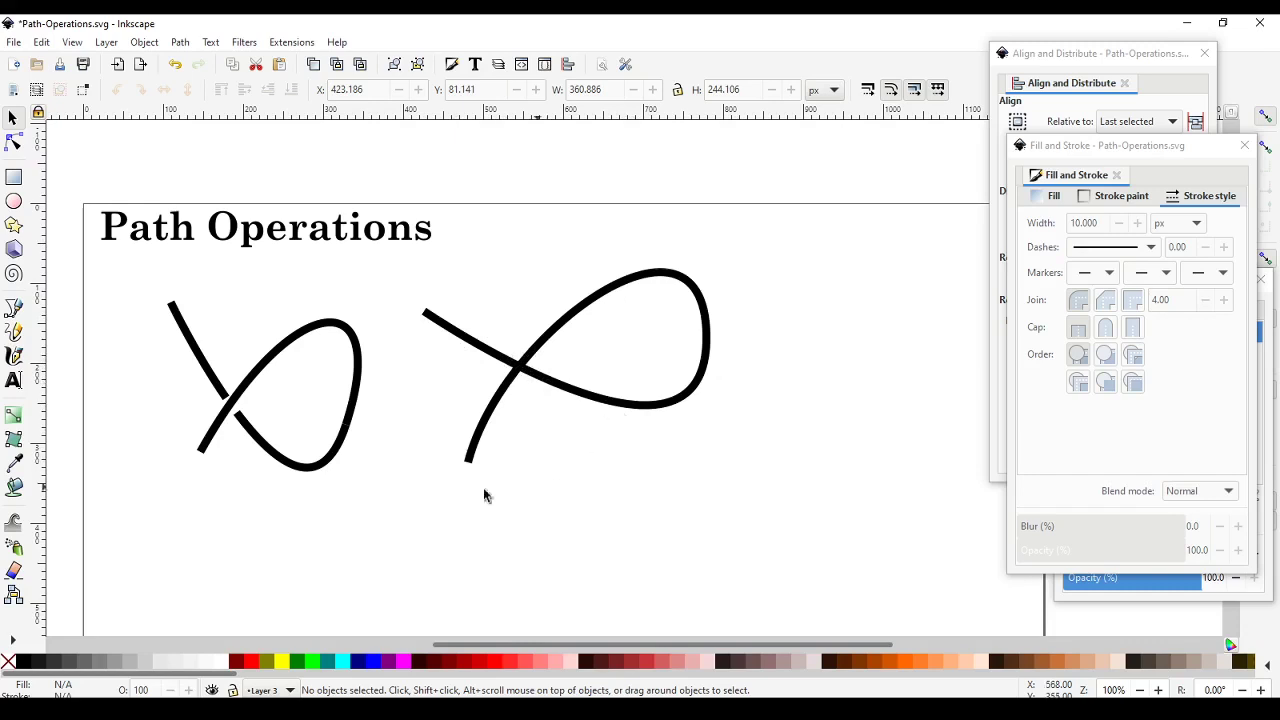
# Step: Add a node at the lower right of the new loop, break the path there, and undo a trial move of the loose end
pyautogui.click(514, 364)
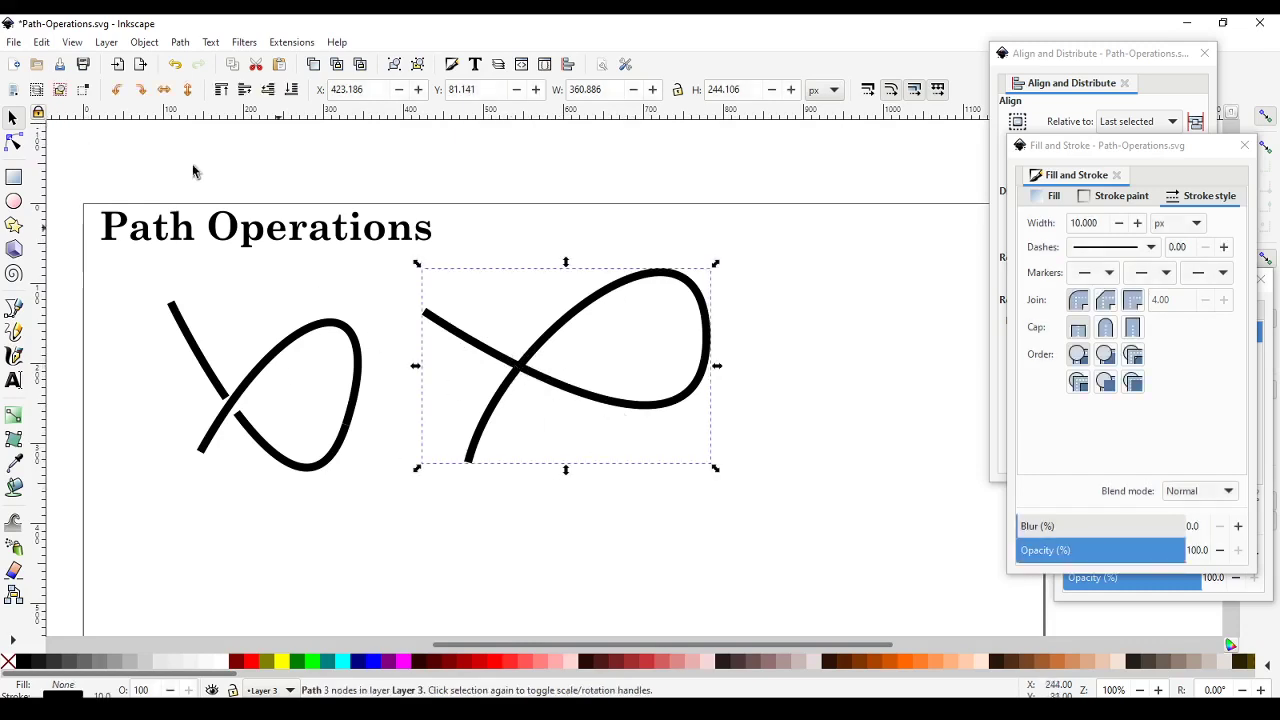
pyautogui.click(15, 145)
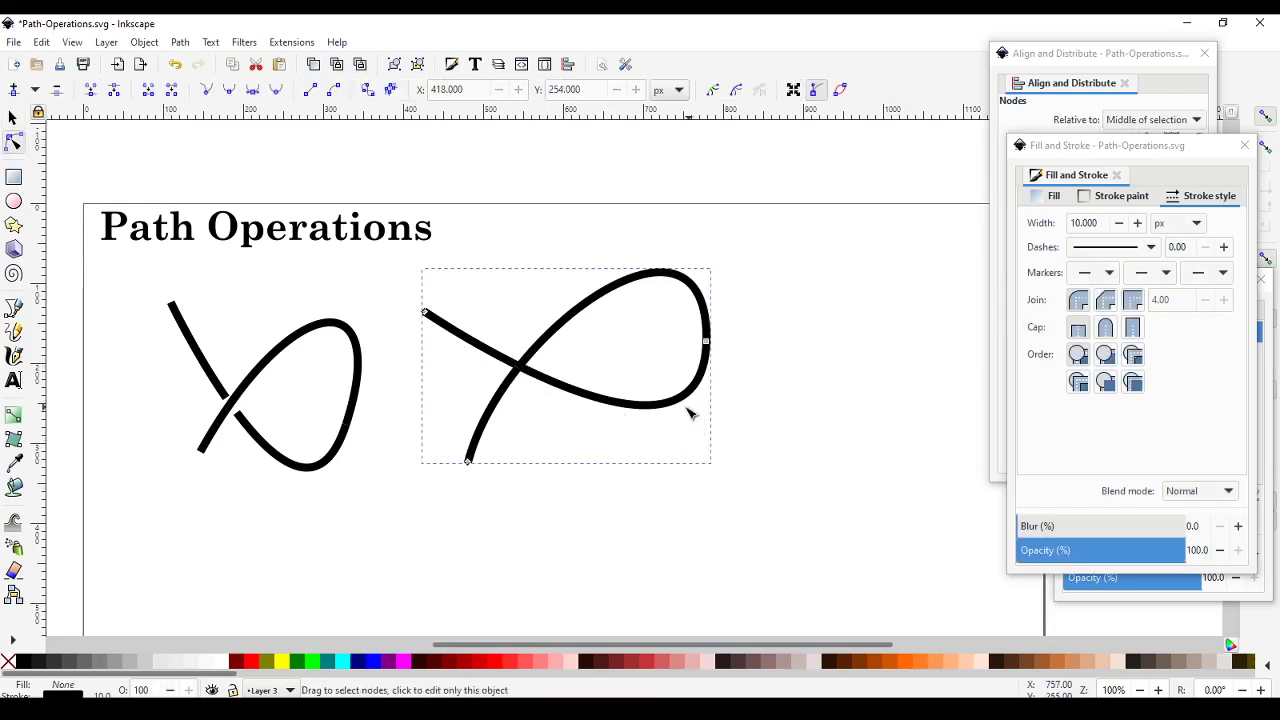
pyautogui.doubleClick(669, 405)
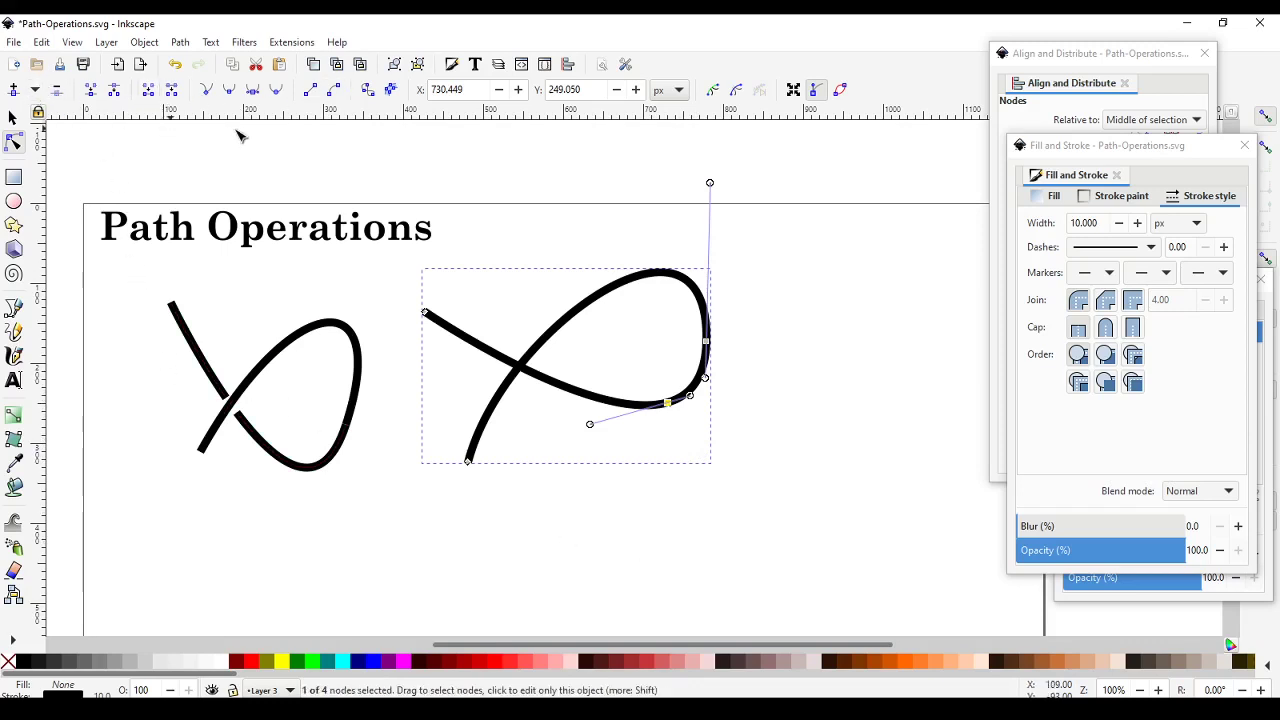
pyautogui.click(114, 92)
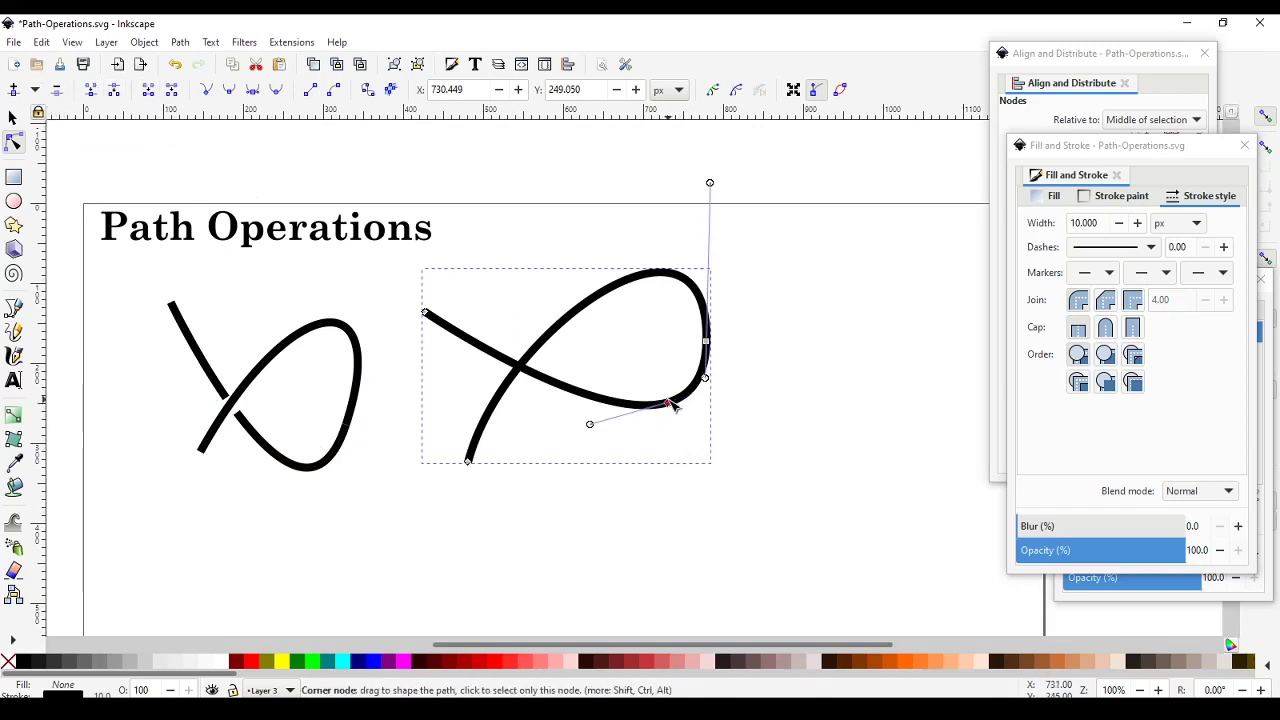
pyautogui.moveTo(672, 405); pyautogui.dragTo(674, 450)
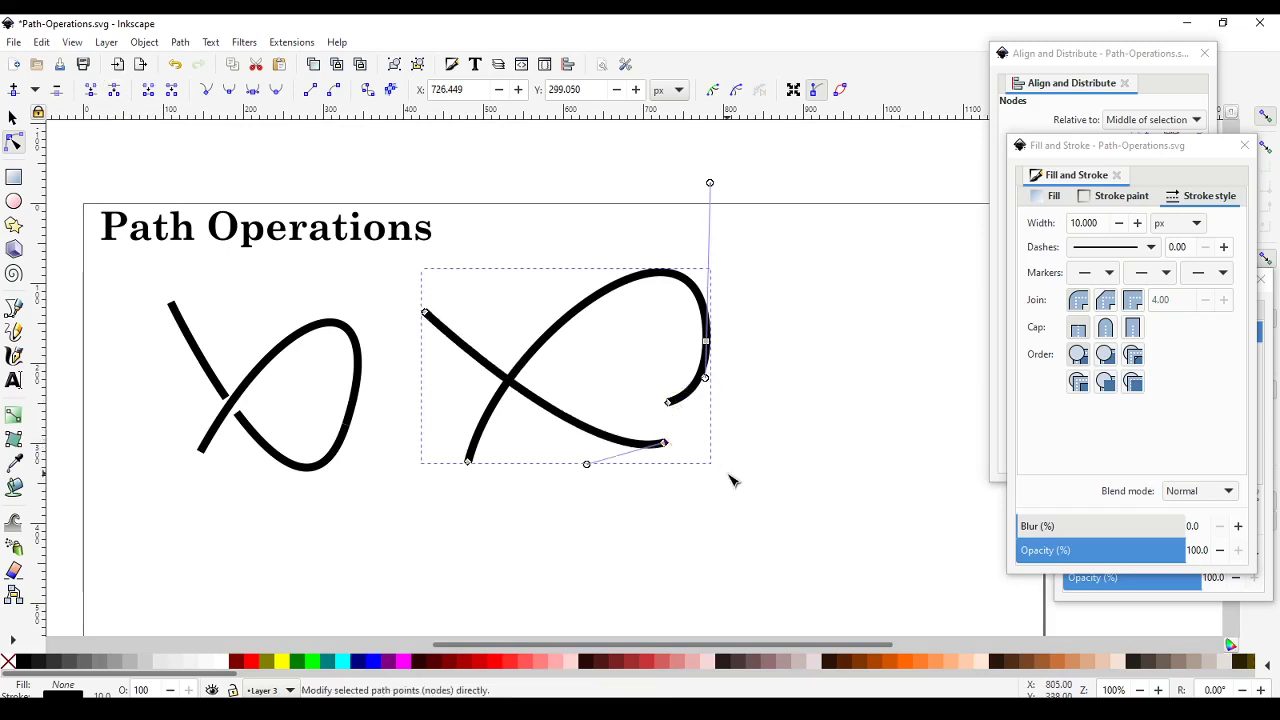
pyautogui.hotkey('ctrl', 'z')
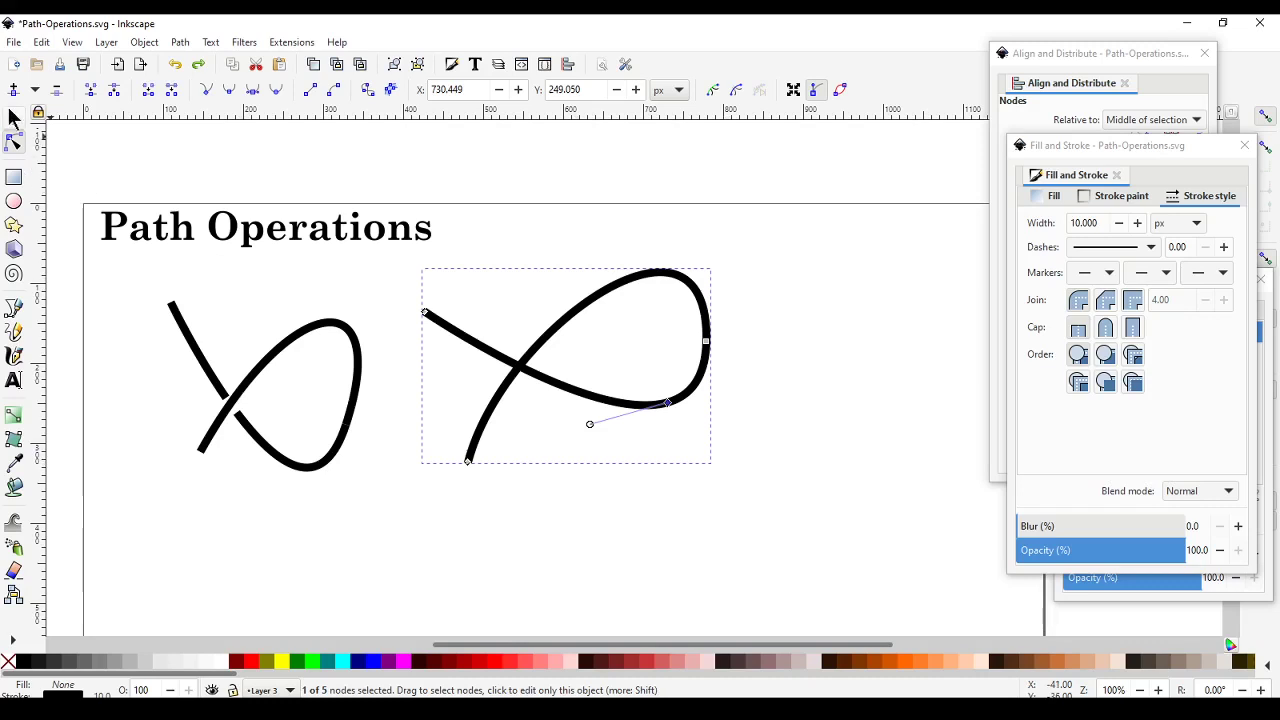
# Step: Break the new looped curve apart into separate path objects and deselect them
pyautogui.click(13, 118)
pyautogui.click(561, 412)
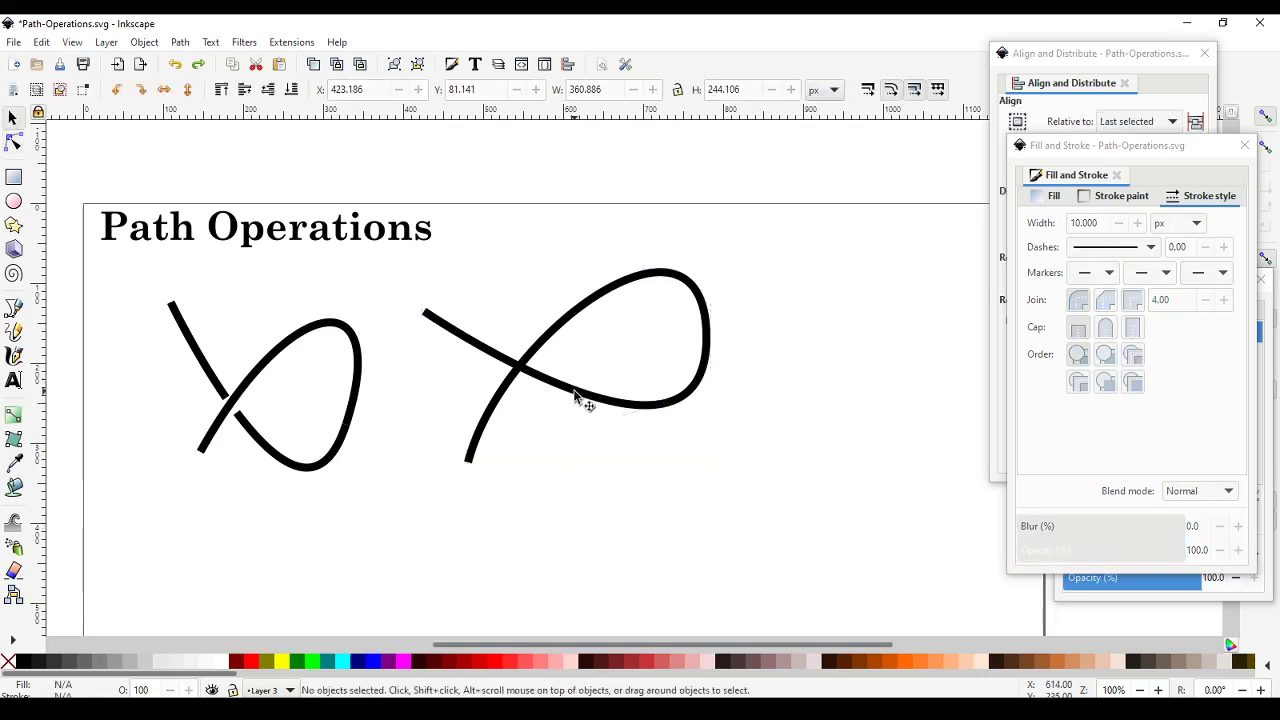
pyautogui.click(575, 393)
pyautogui.click(180, 44)
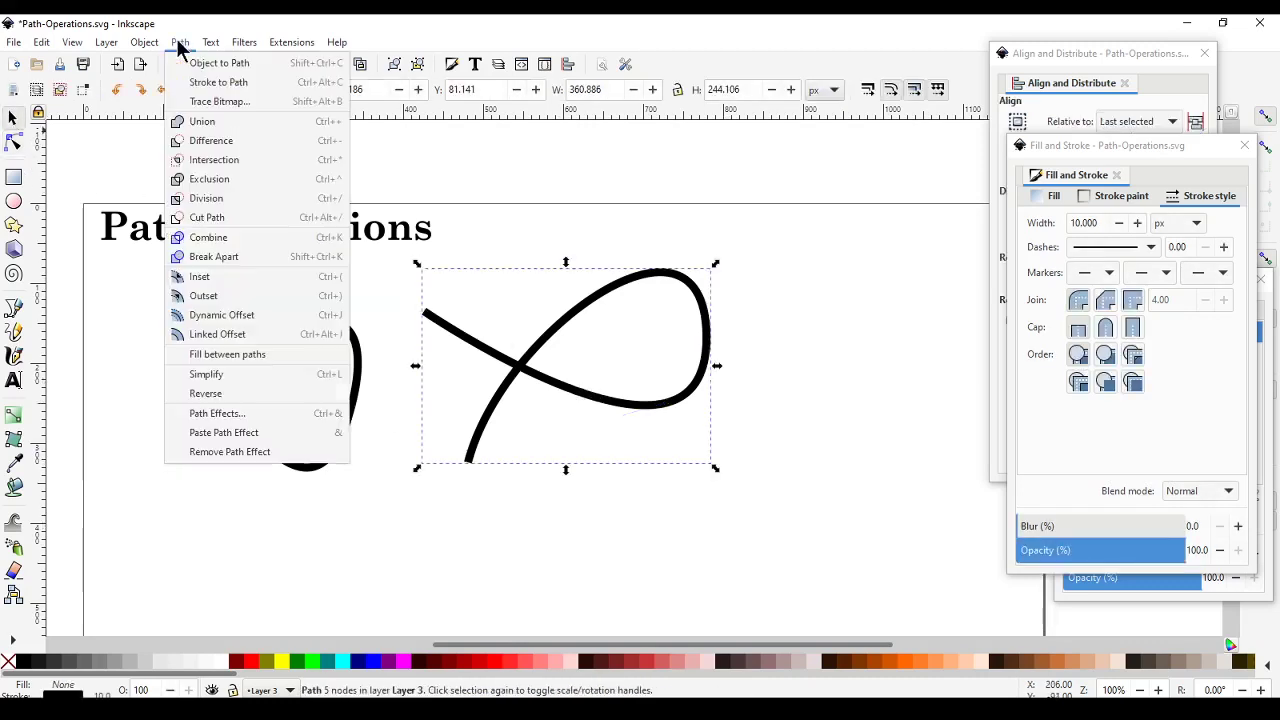
pyautogui.click(223, 259)
pyautogui.click(541, 519)
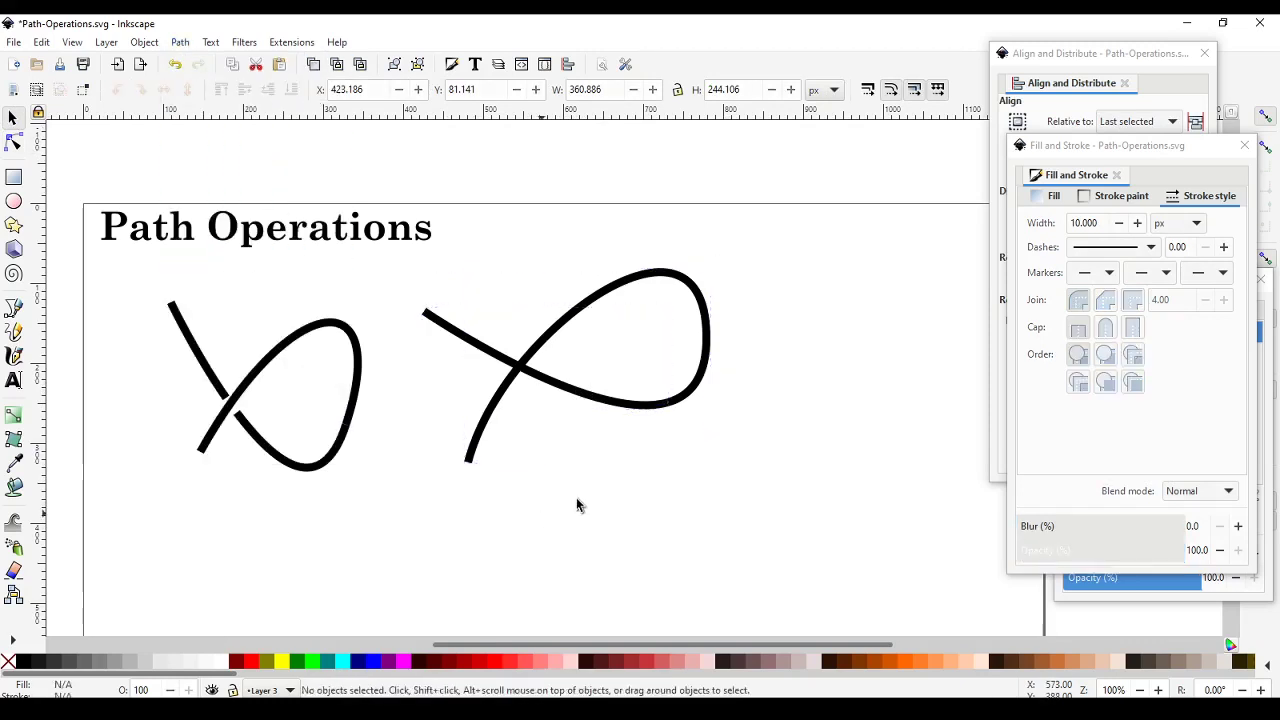
# Step: Select the lower piece of the new looped curve to check its extent, and deselect it
pyautogui.click(620, 407)
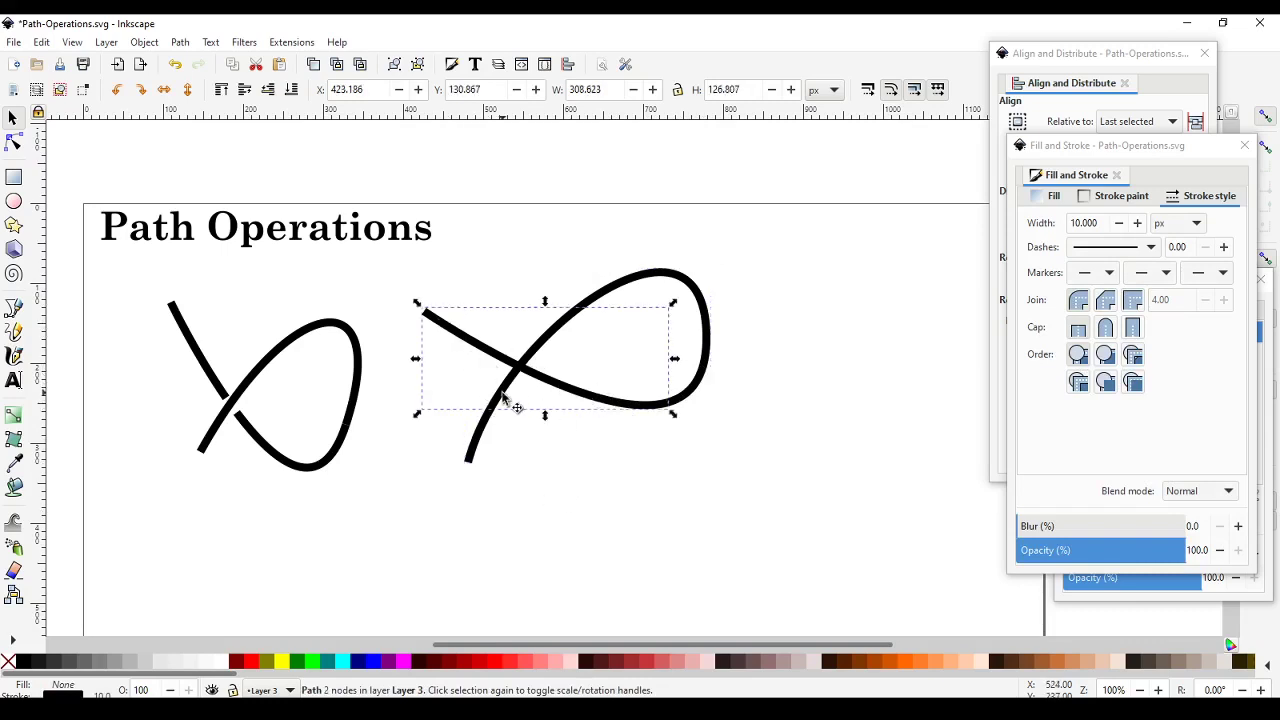
pyautogui.click(593, 501)
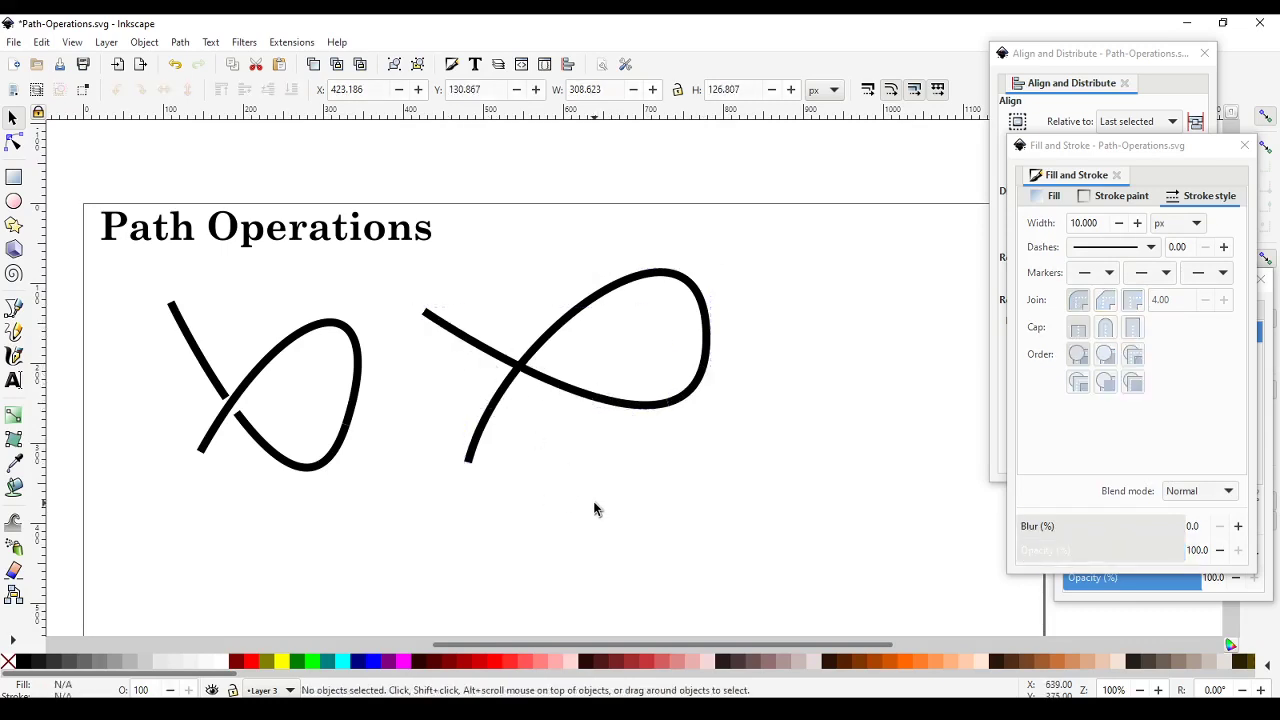
pyautogui.click(586, 395)
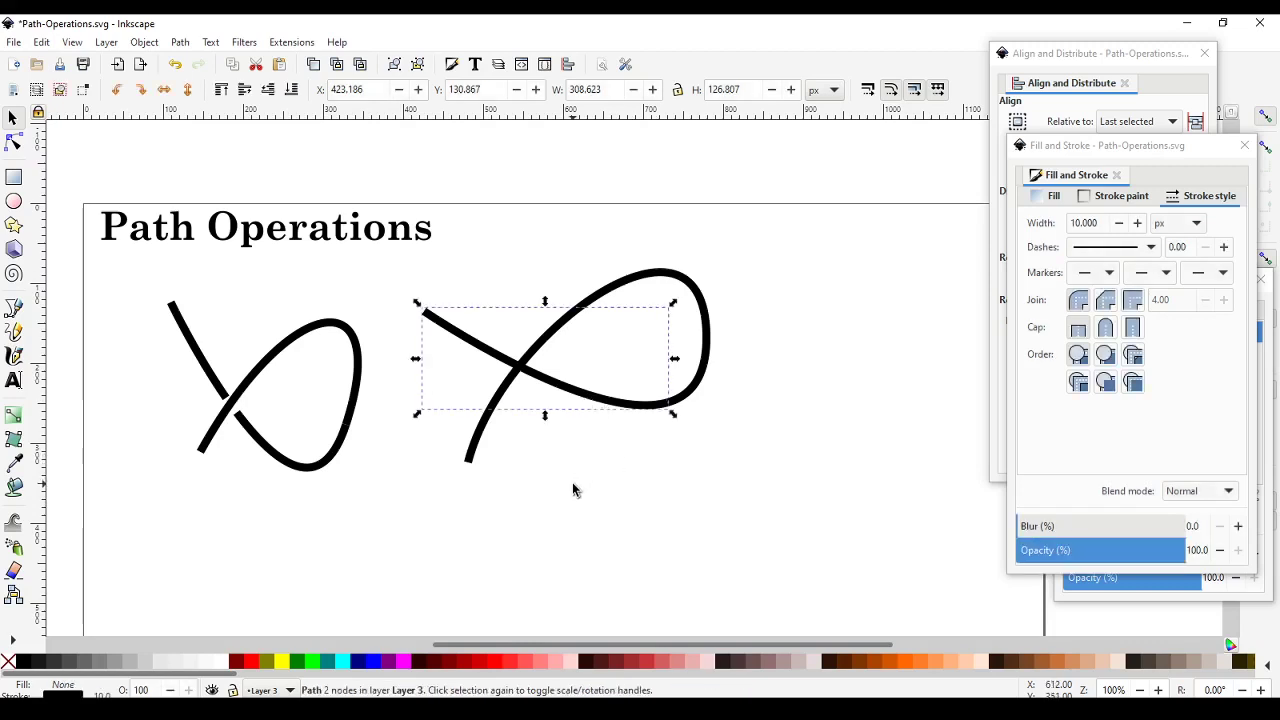
pyautogui.click(573, 488)
pyautogui.click(14, 178)
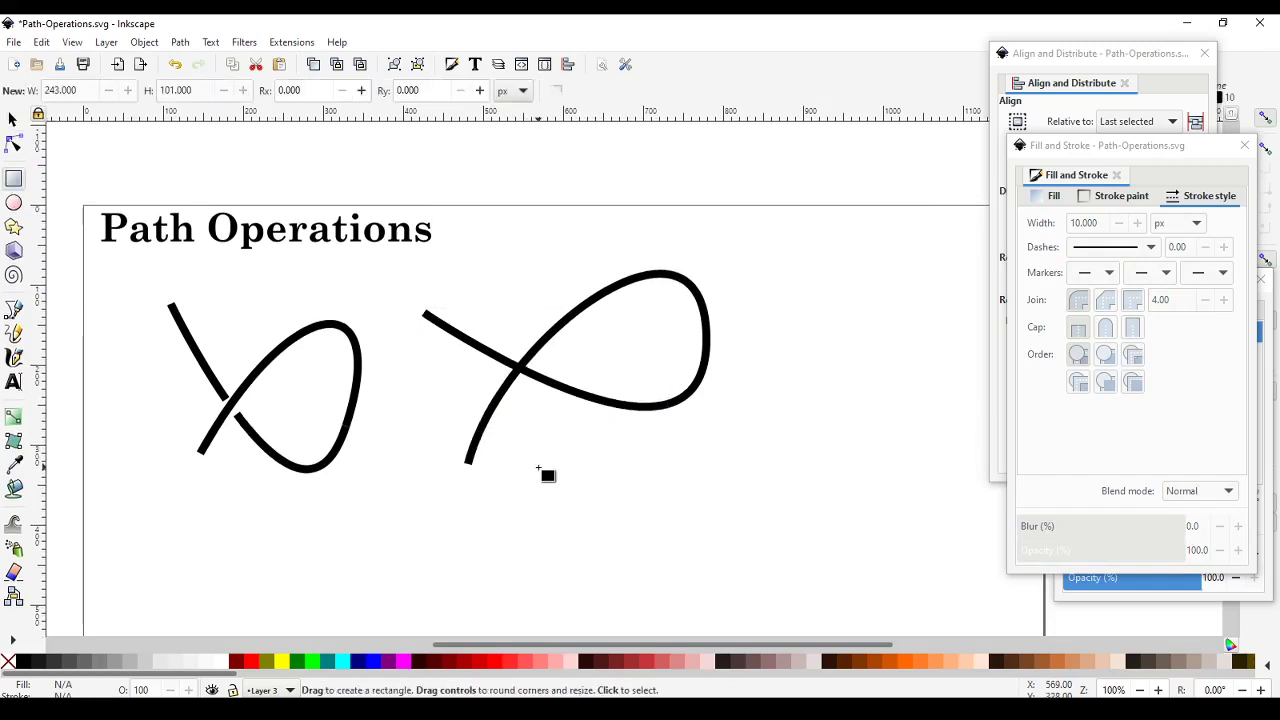
pyautogui.click(14, 310)
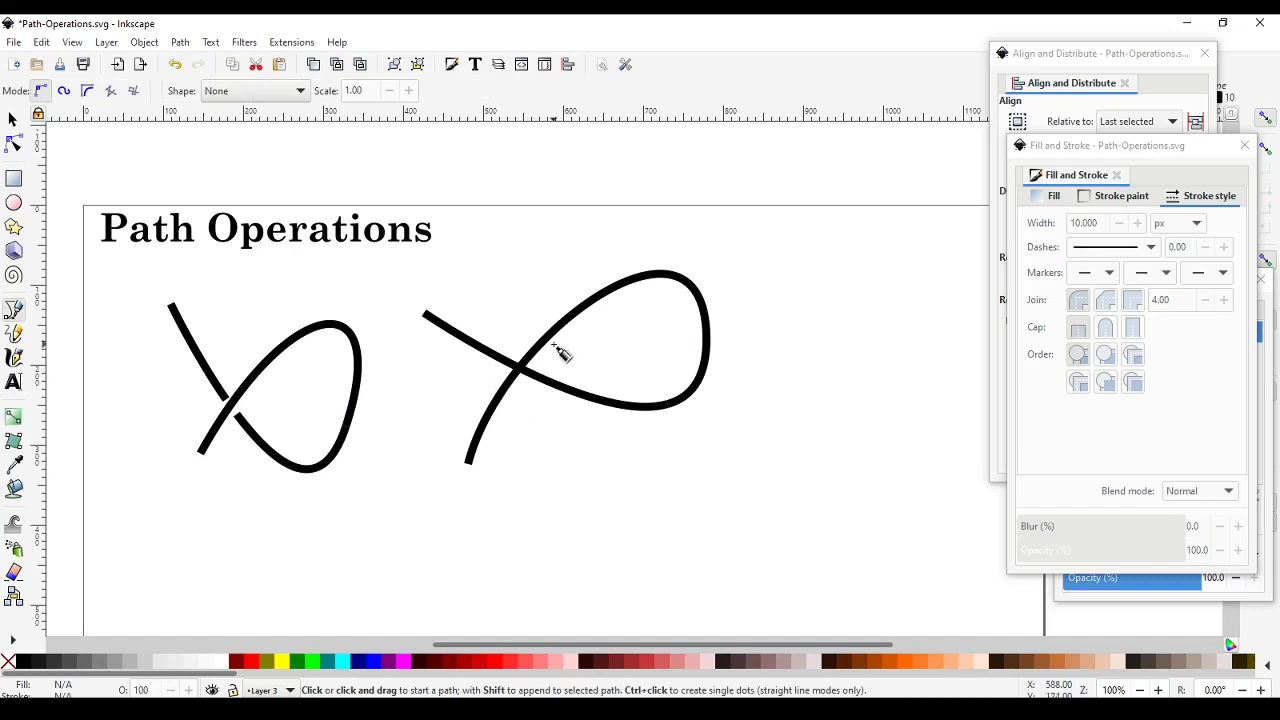
pyautogui.click(469, 382)
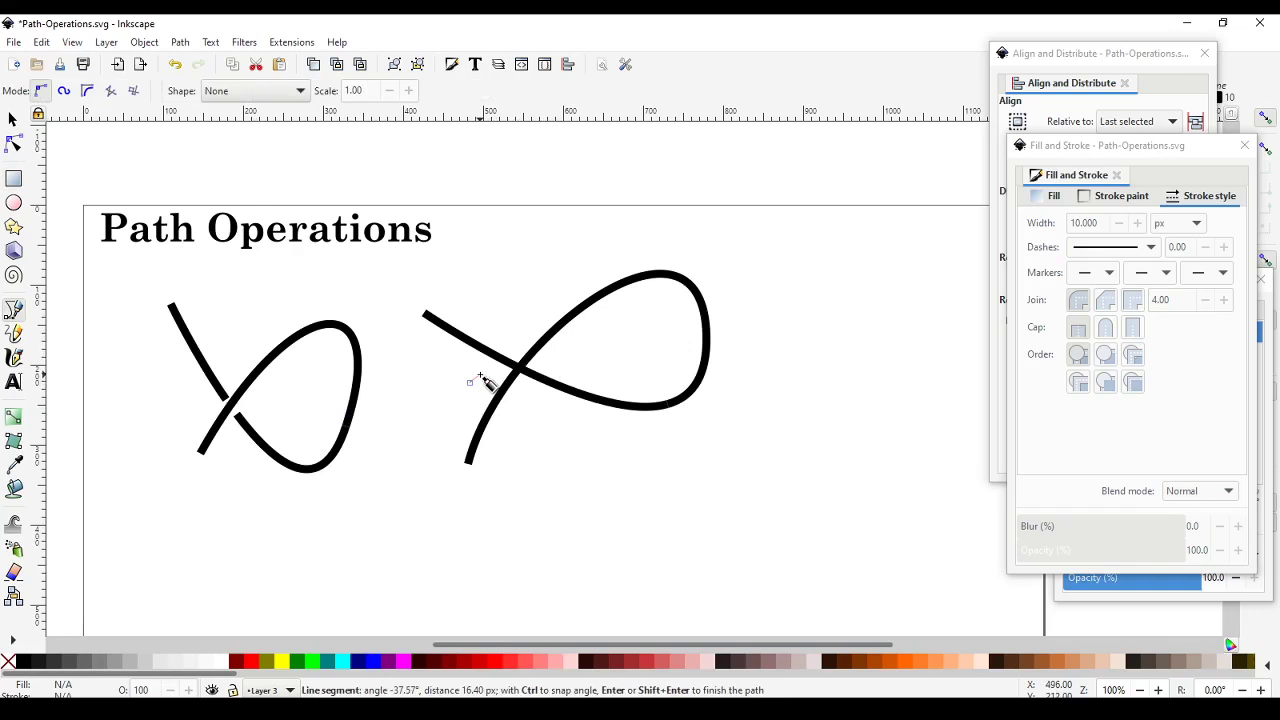
pyautogui.press('Escape')
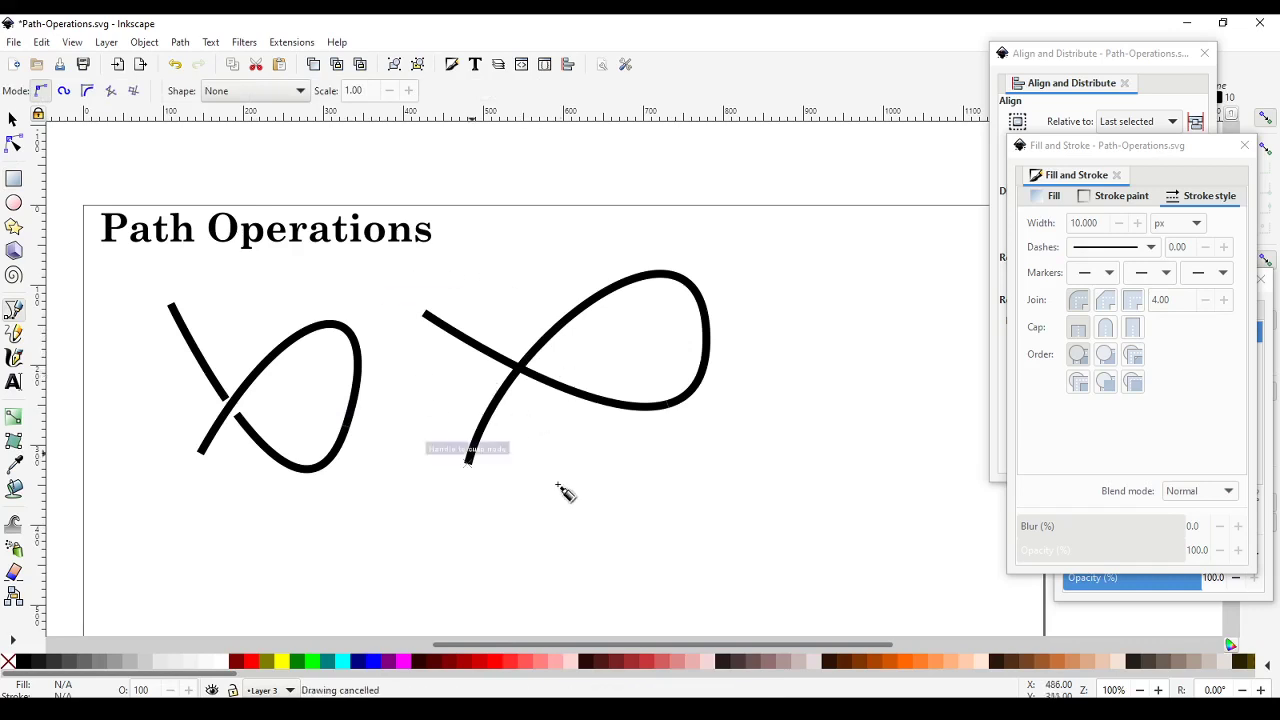
pyautogui.click(11, 119)
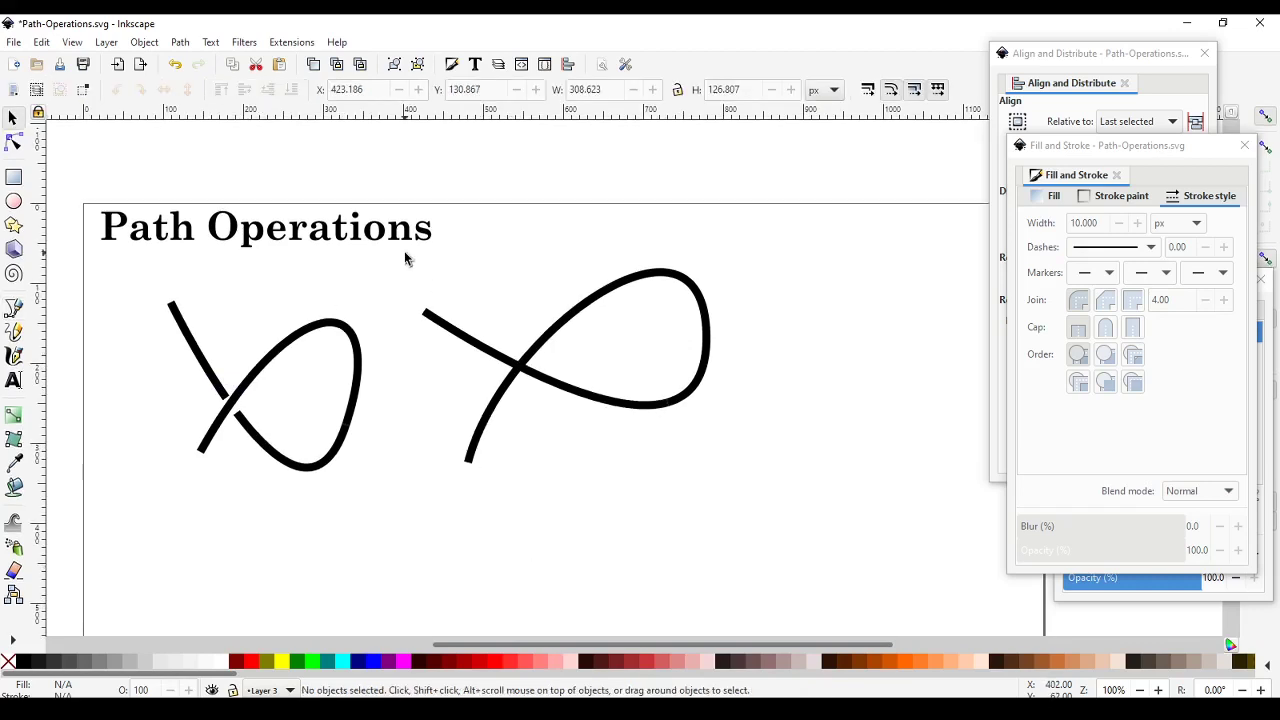
# Step: Convert the strokes of both pieces of the new looped curve to paths and deselect them
pyautogui.moveTo(404, 252); pyautogui.dragTo(753, 510)
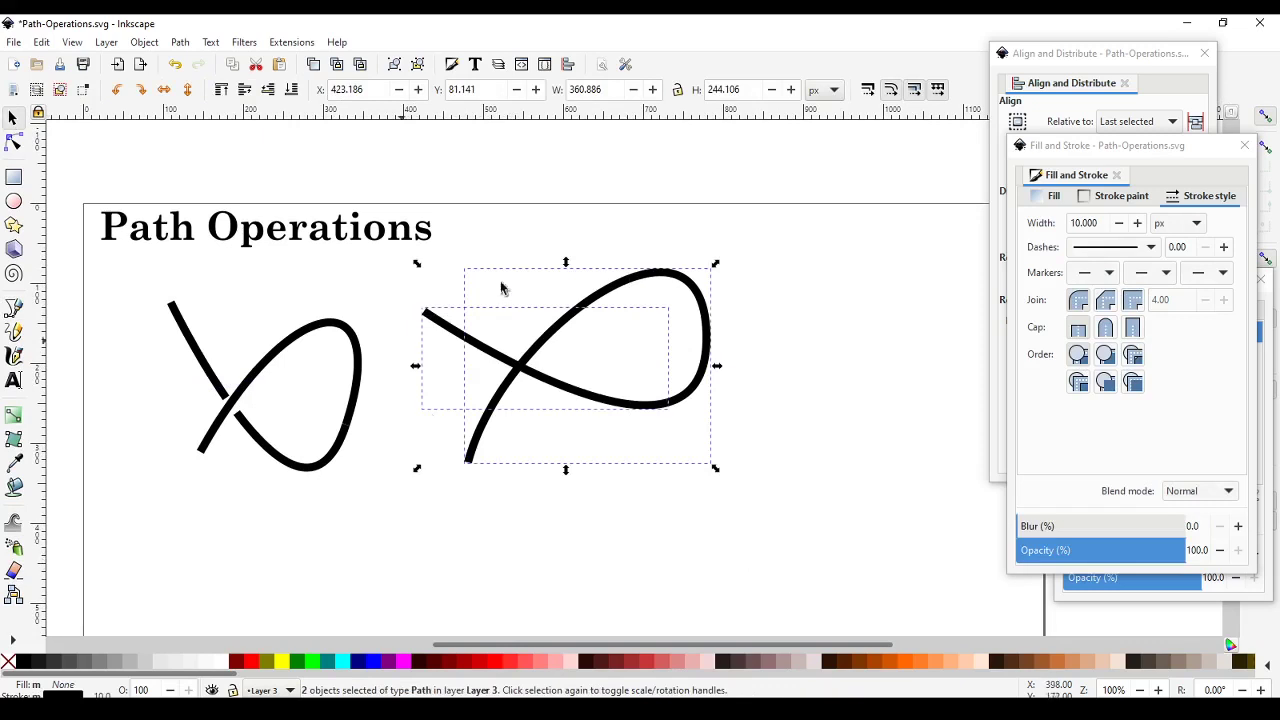
pyautogui.click(180, 44)
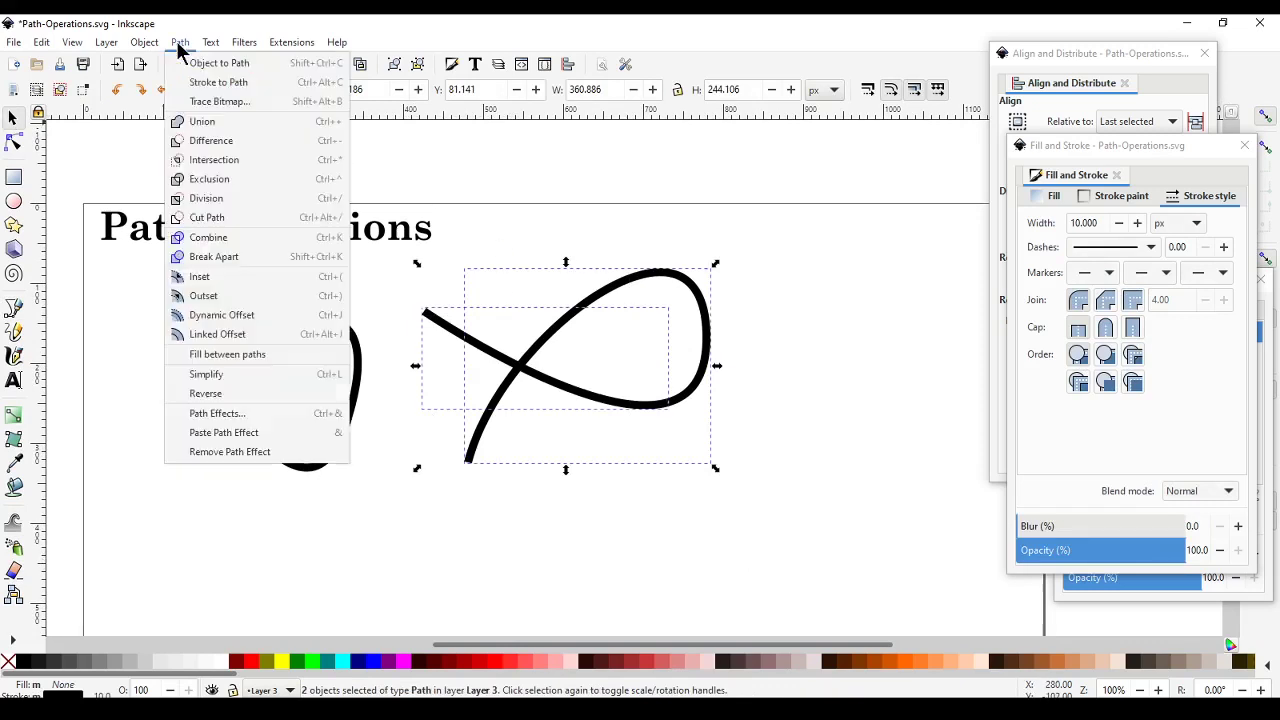
pyautogui.click(239, 81)
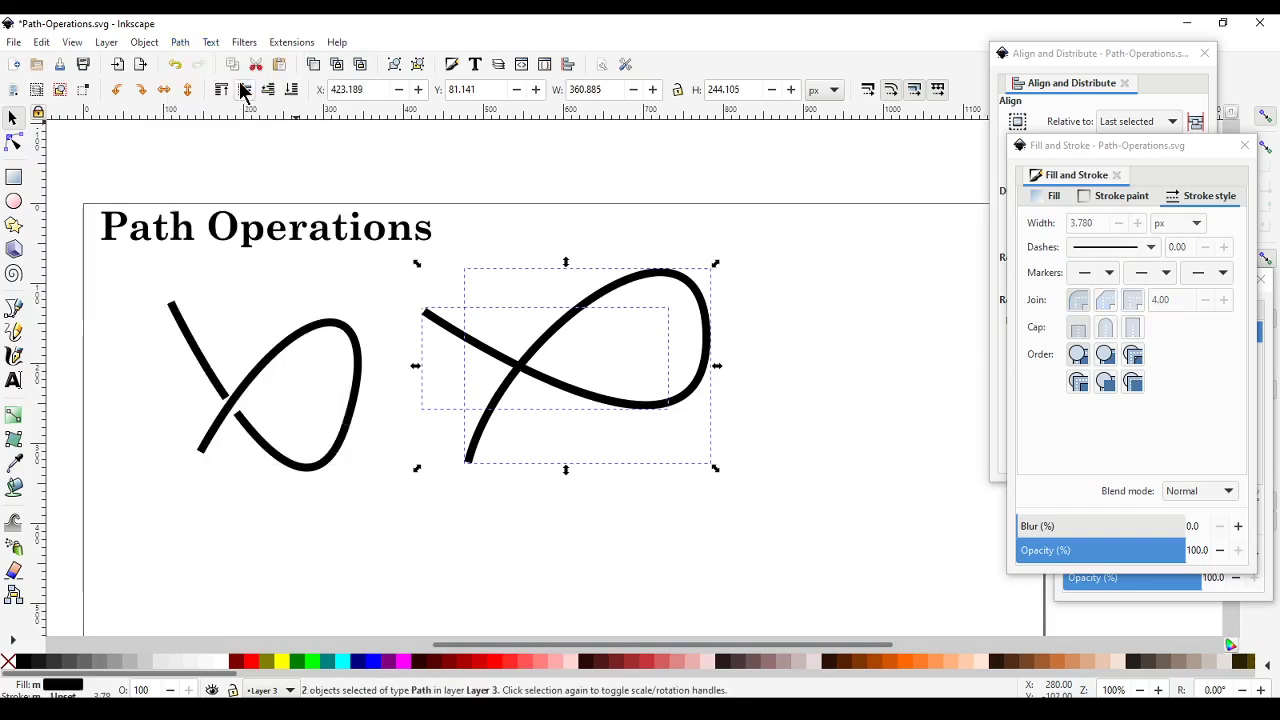
pyautogui.click(617, 513)
# Step: Examine the nodes of the converted lower piece of the new looped curve, and deselect it
pyautogui.click(571, 394)
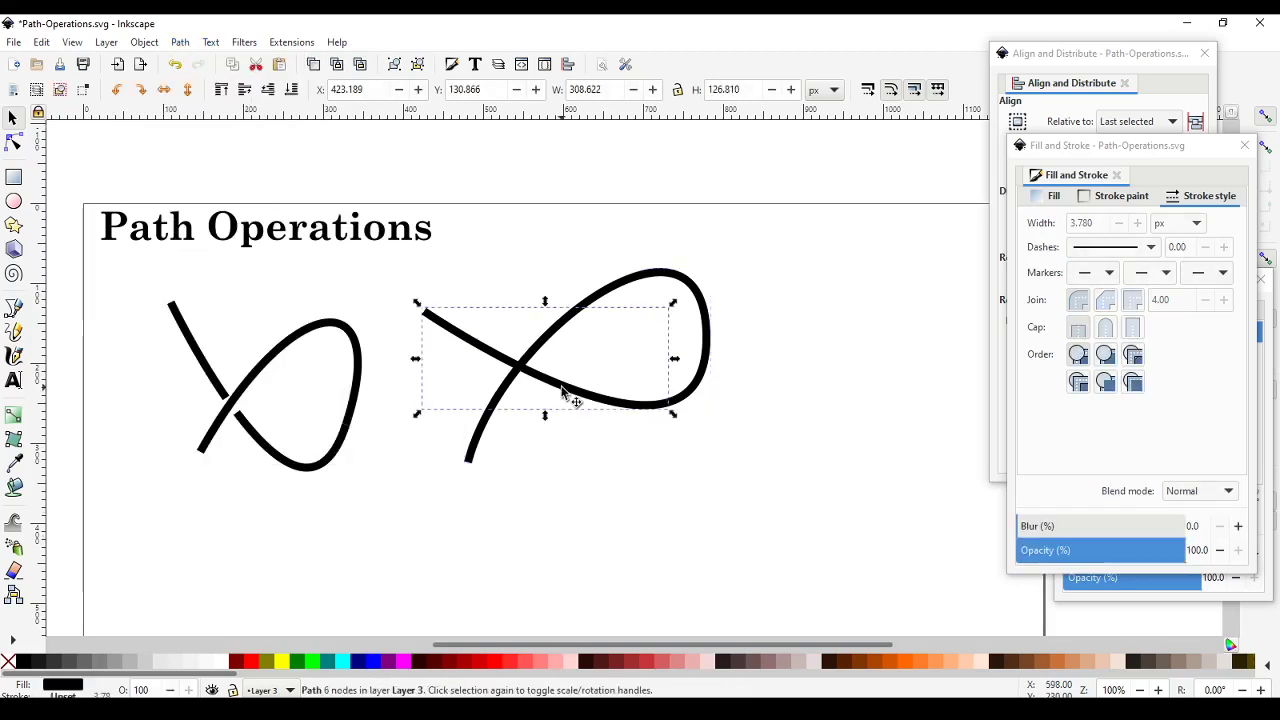
pyautogui.click(13, 143)
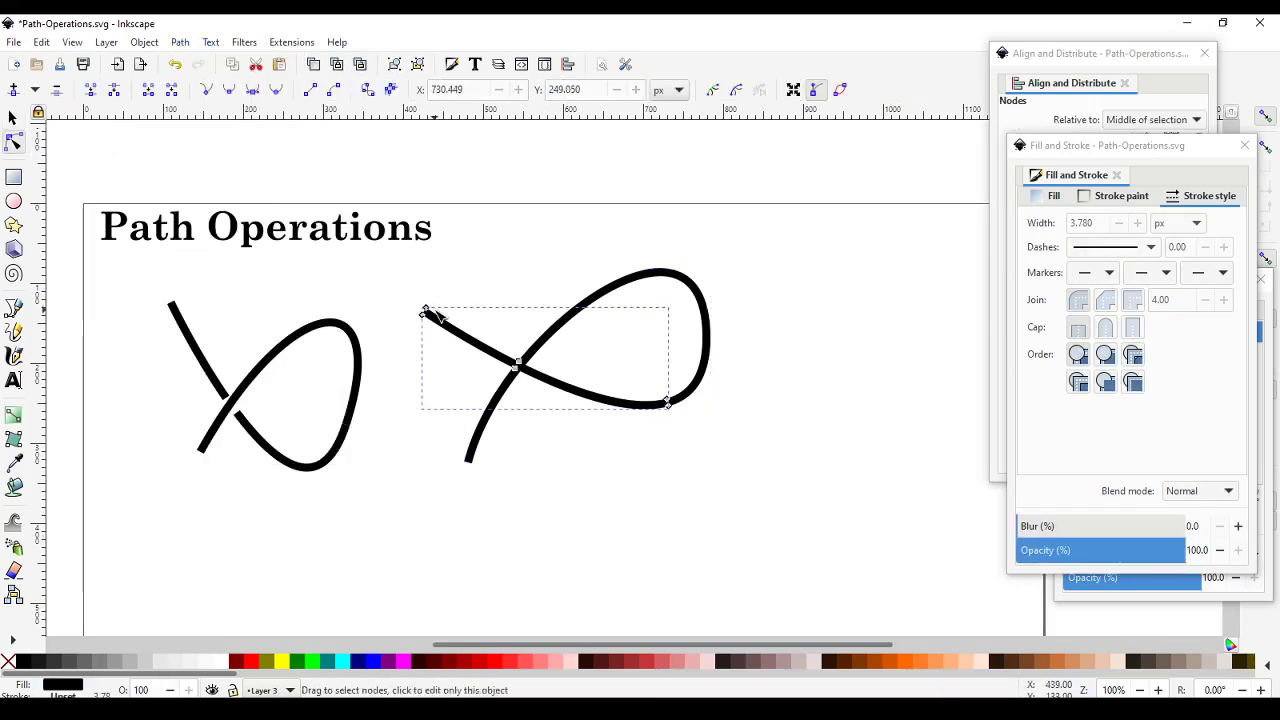
pyautogui.click(688, 489)
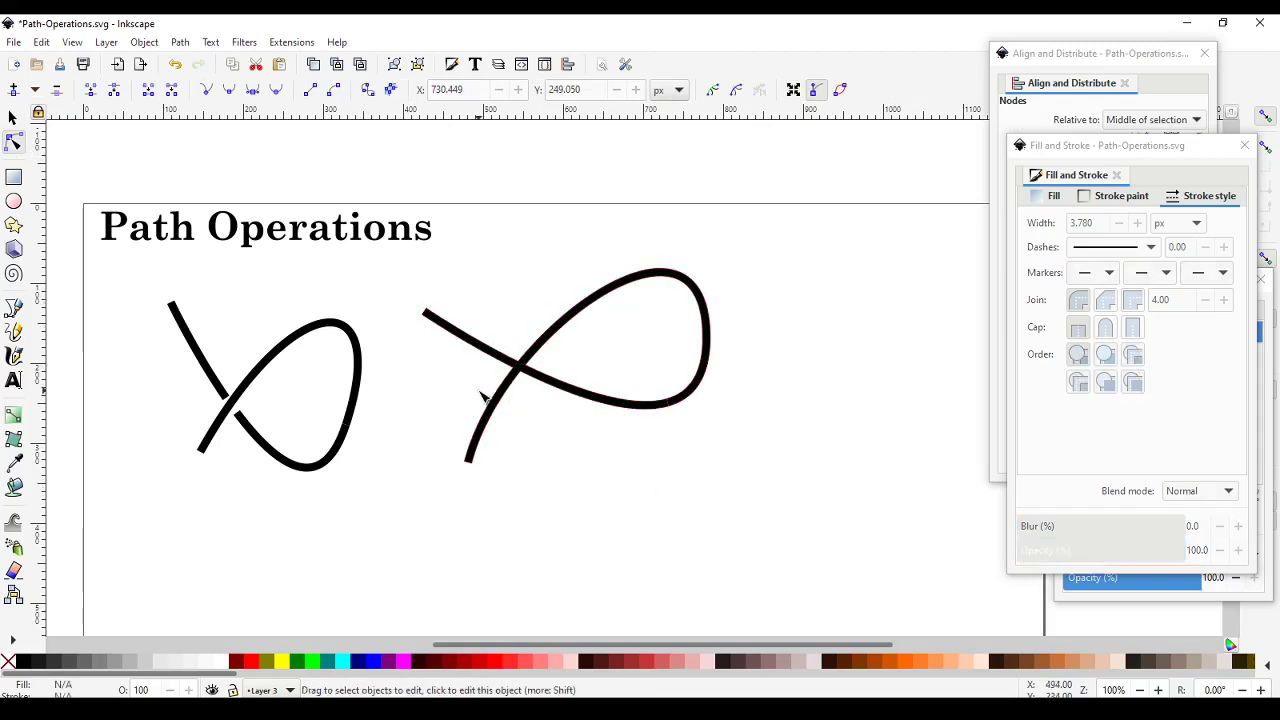
# Step: Draw a closed four-sided path around the new curve's crossing, with its sides roughly parallel to the two strands
pyautogui.click(13, 308)
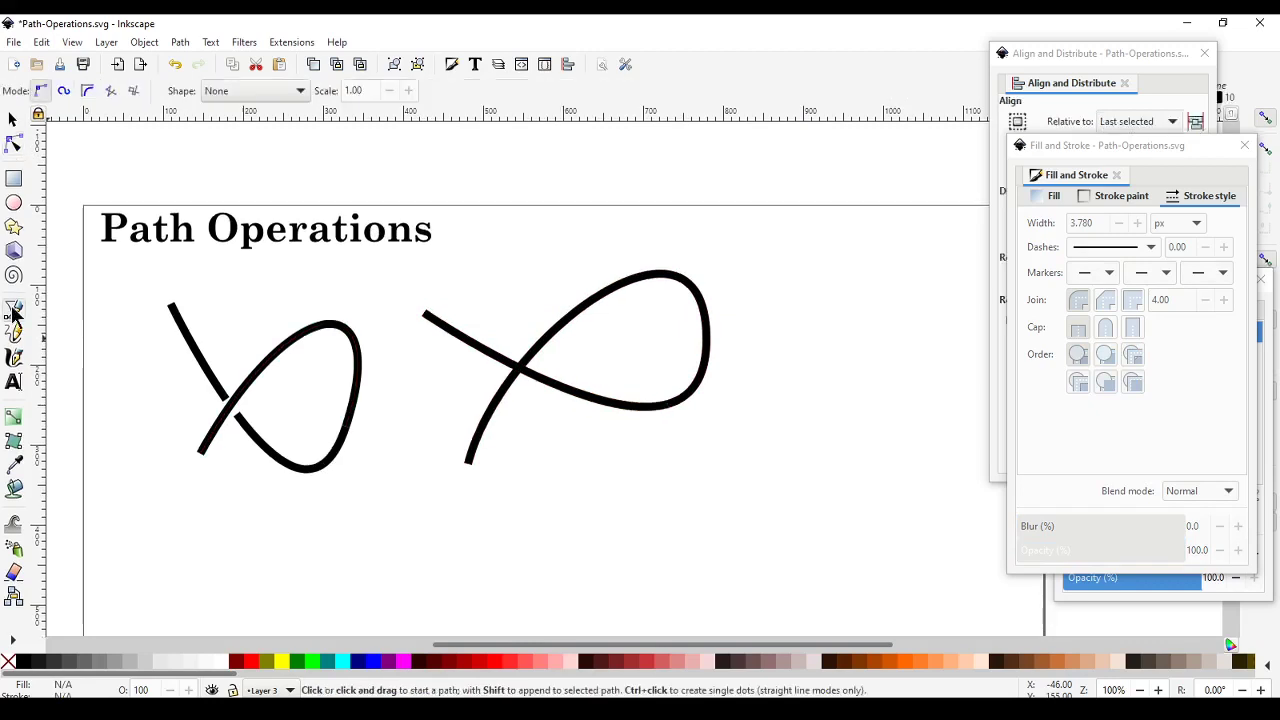
pyautogui.click(463, 386)
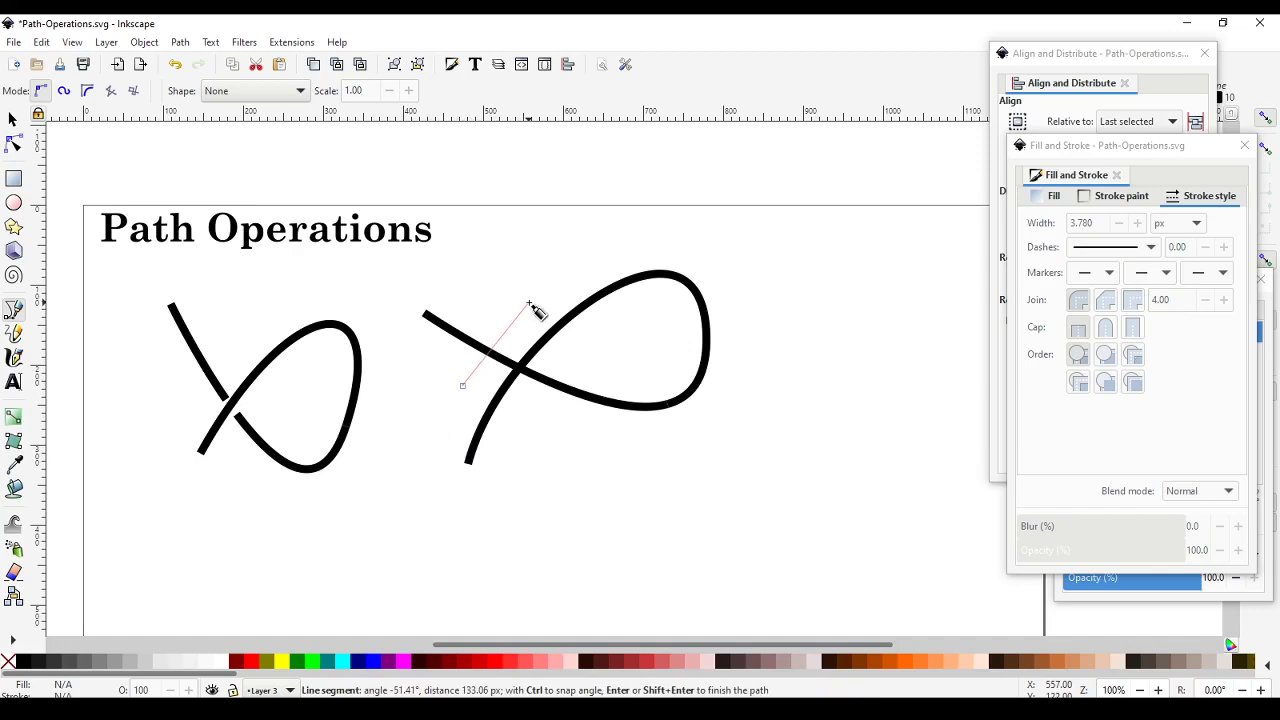
pyautogui.click(529, 303)
pyautogui.click(597, 338)
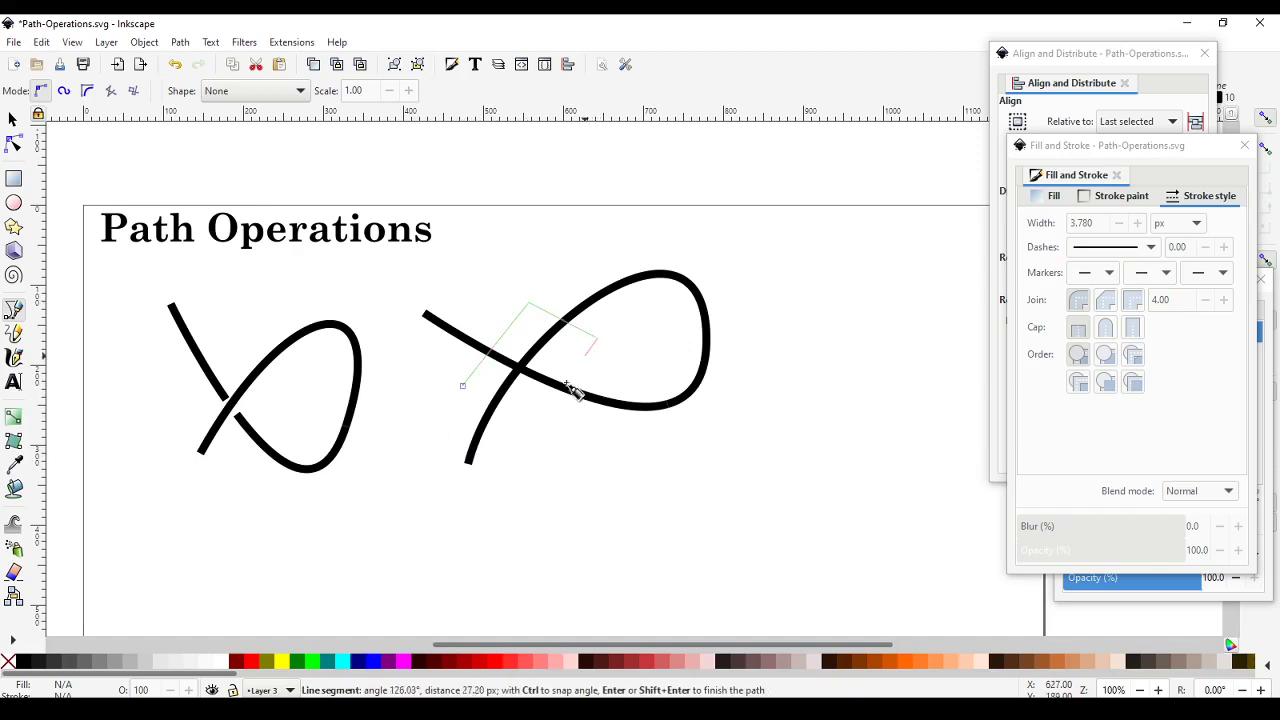
pyautogui.click(530, 423)
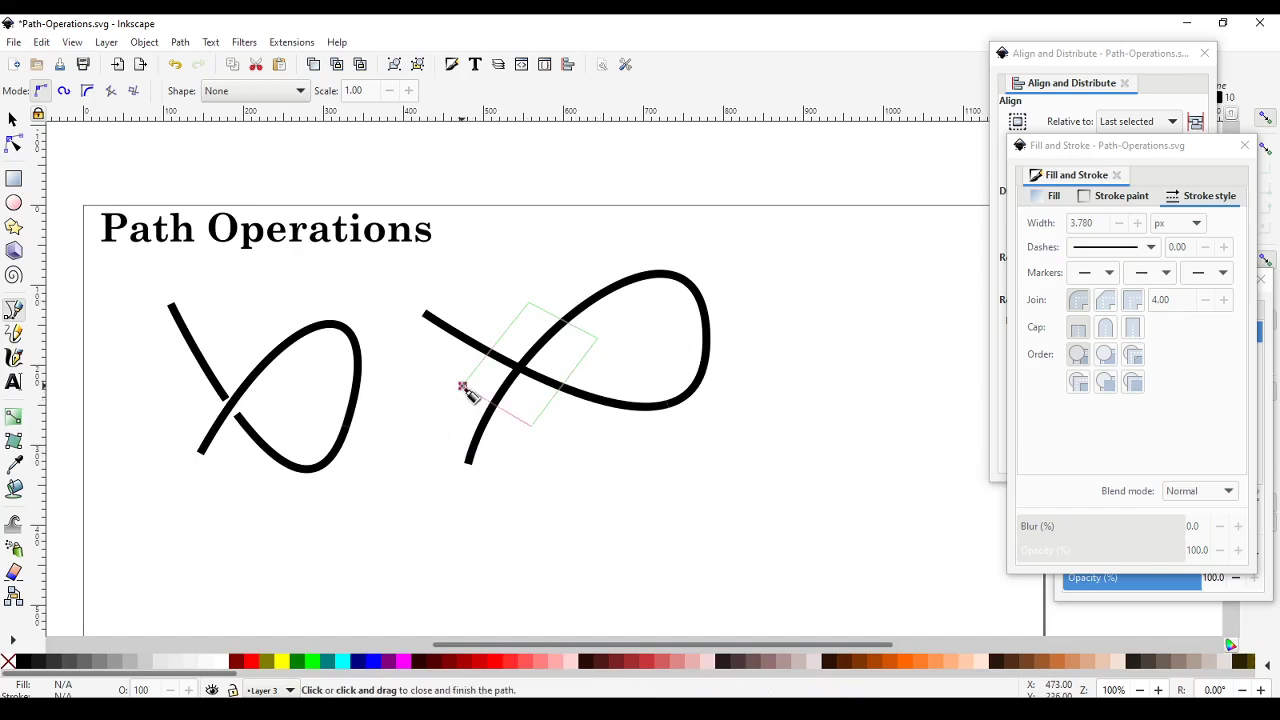
pyautogui.click(463, 387)
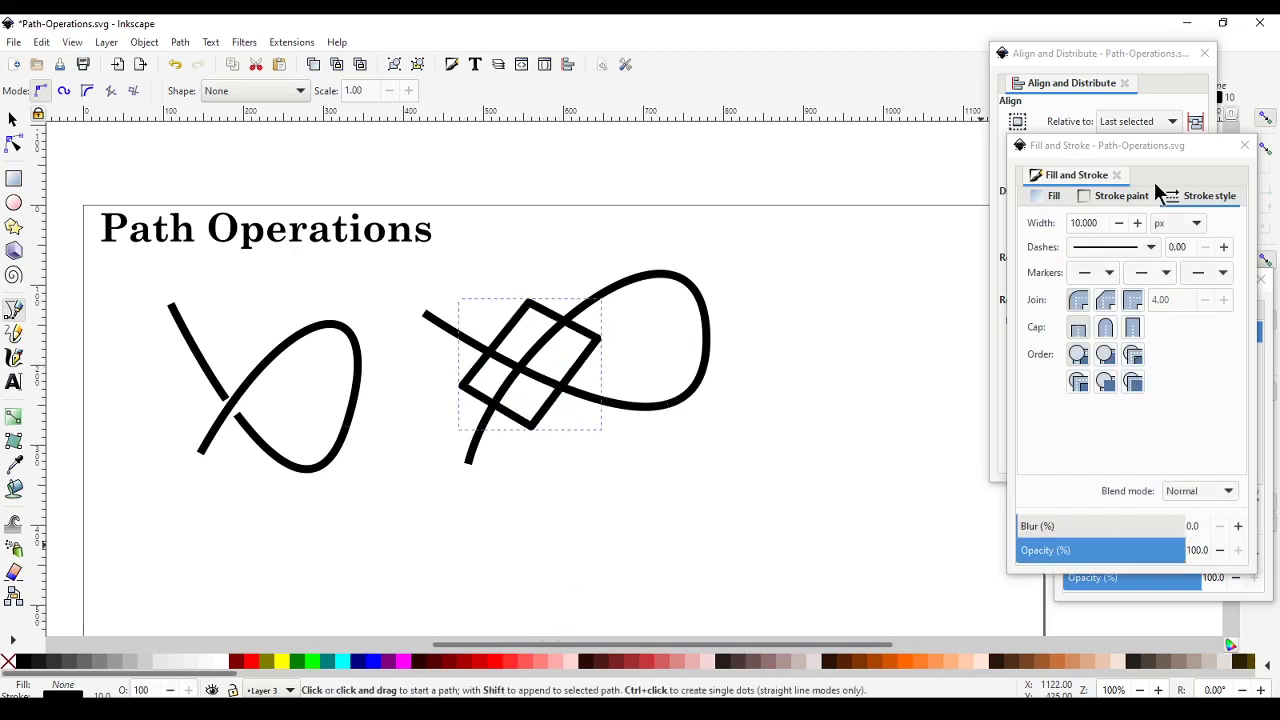
# Step: Set the four-sided path's stroke width to 5 px
pyautogui.tripleClick(1103, 223)
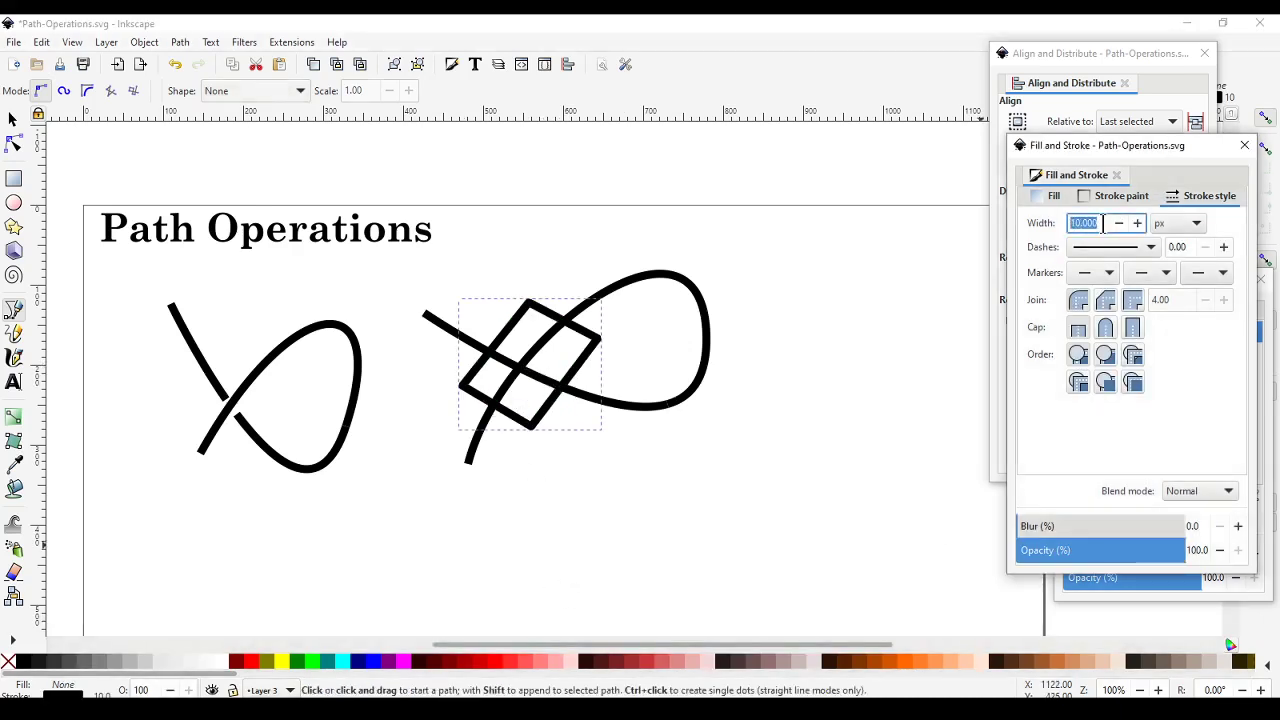
pyautogui.write('5')
pyautogui.press('Return')
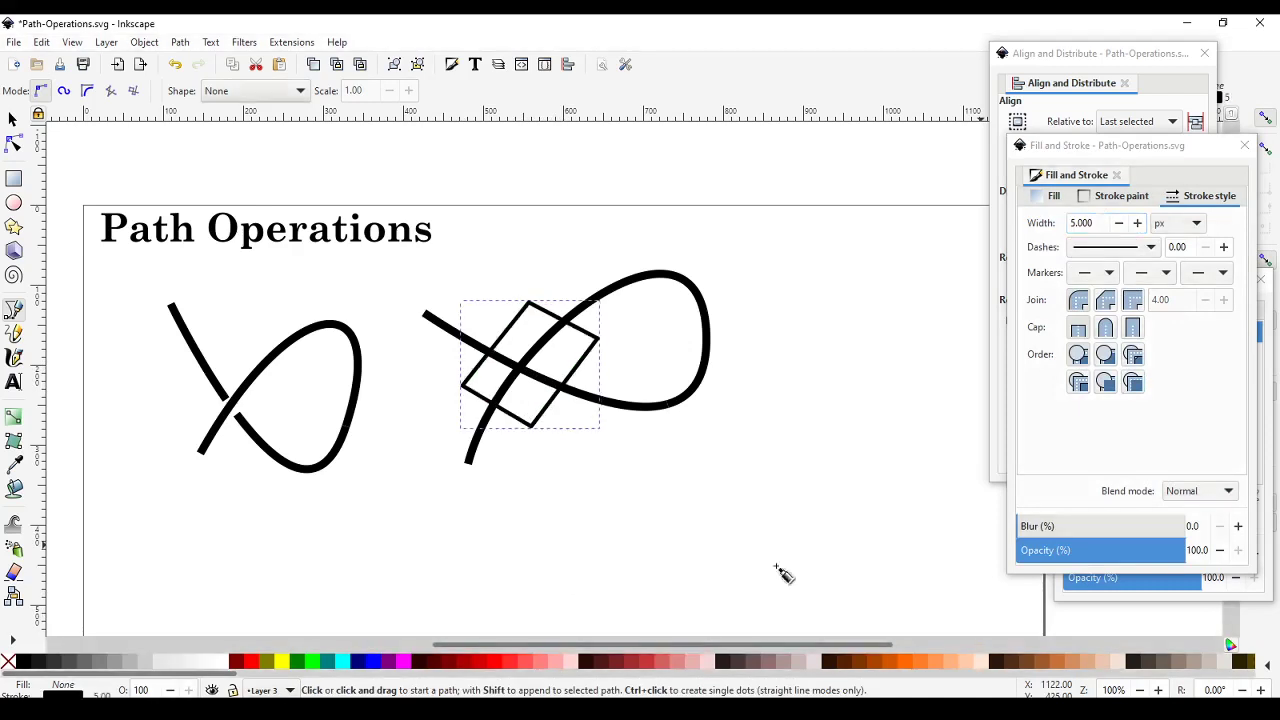
# Step: Centre the four-sided path on the crossing, shrink it about its centre to about 56 × 51 px, and deselect it
pyautogui.click(13, 120)
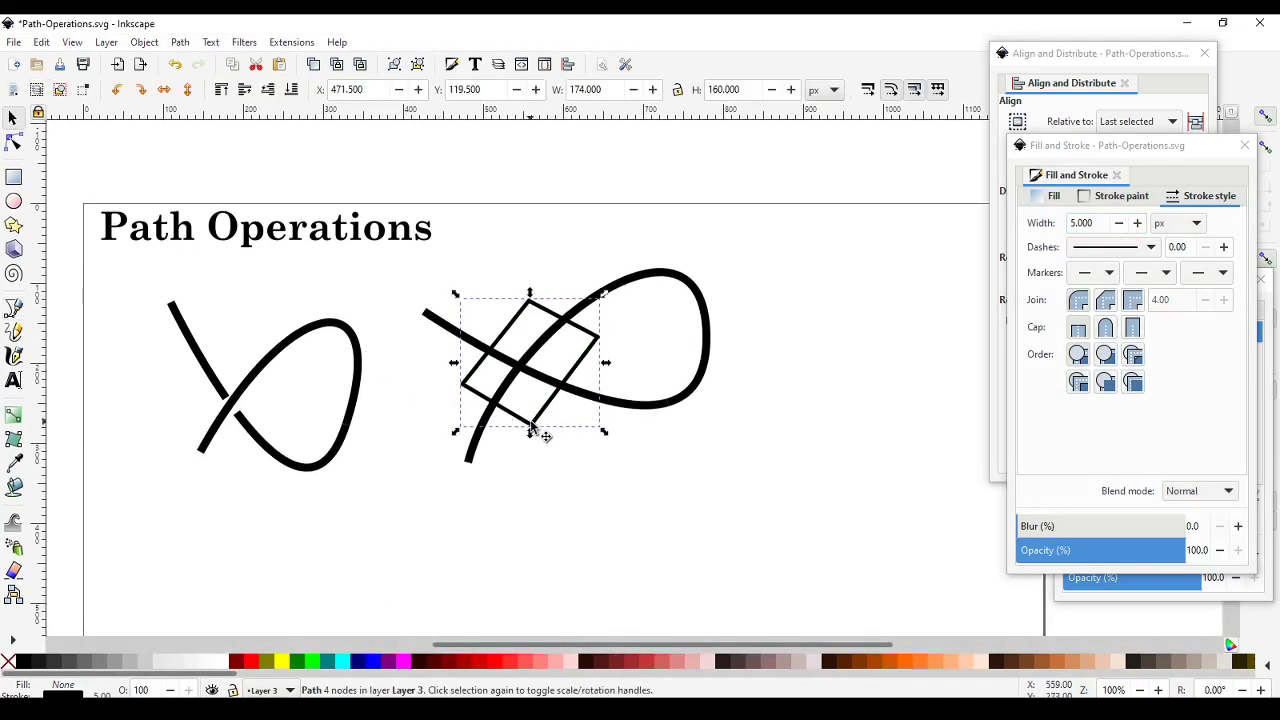
pyautogui.moveTo(533, 430); pyautogui.dragTo(522, 435)
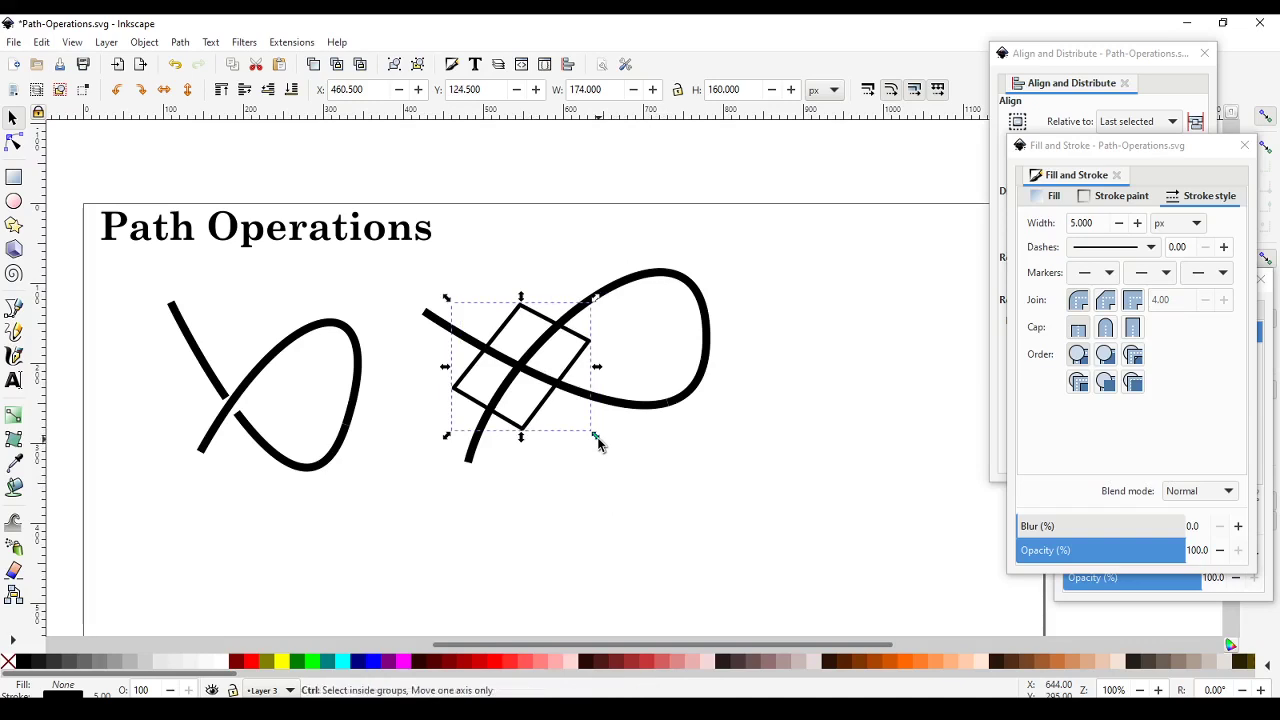
pyautogui.moveTo(597, 439); pyautogui.dragTo(550, 398)
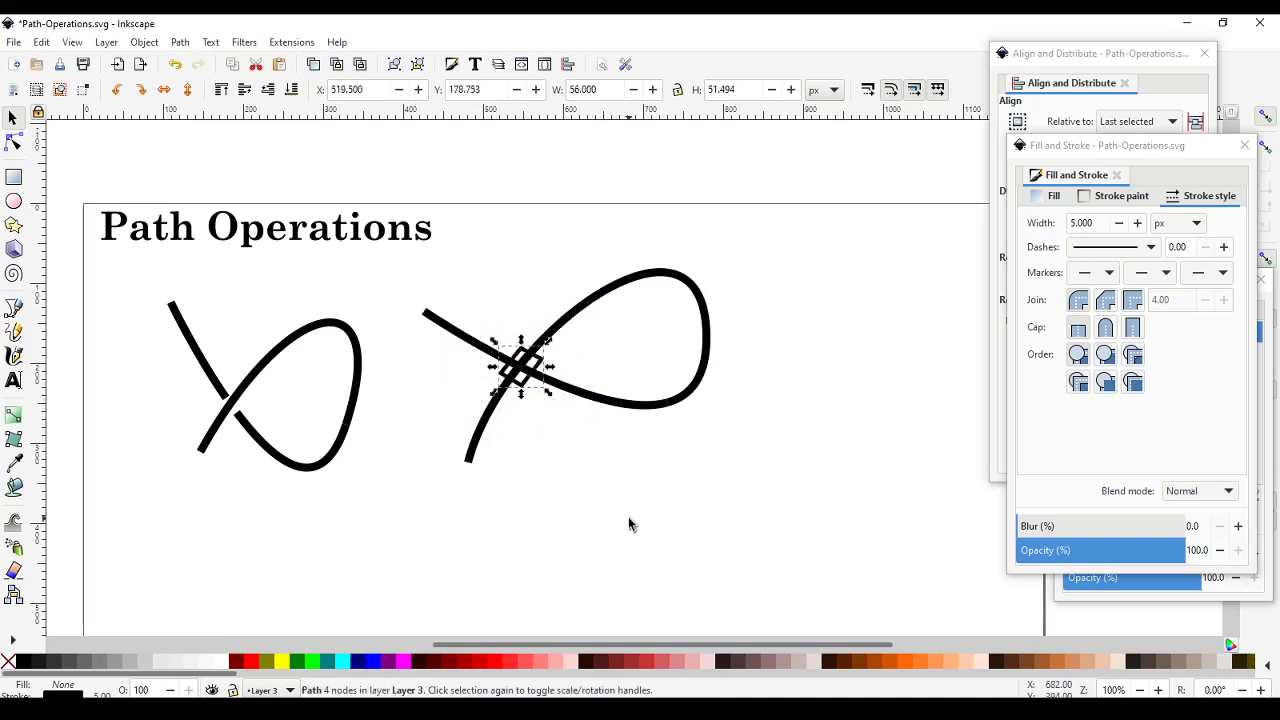
pyautogui.click(628, 516)
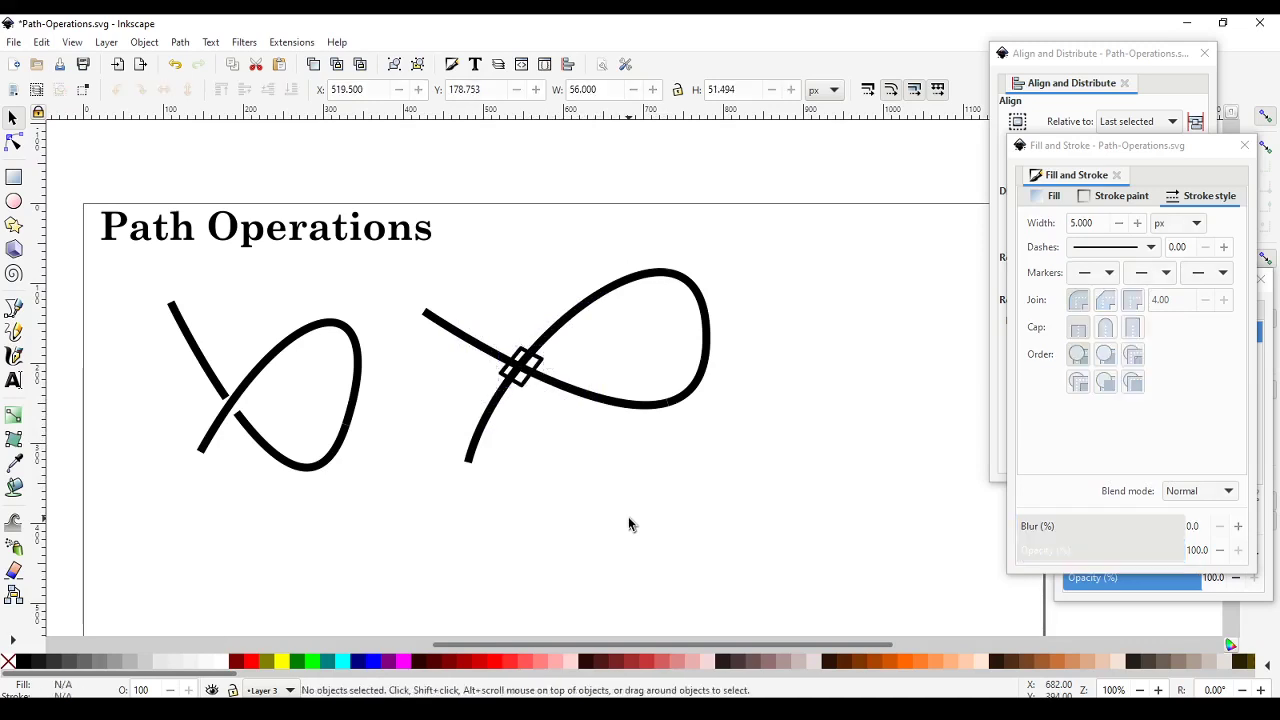
# Step: Subtract the small four-sided path from the lower piece of the new curve with Difference, and deselect the result
pyautogui.click(455, 336)
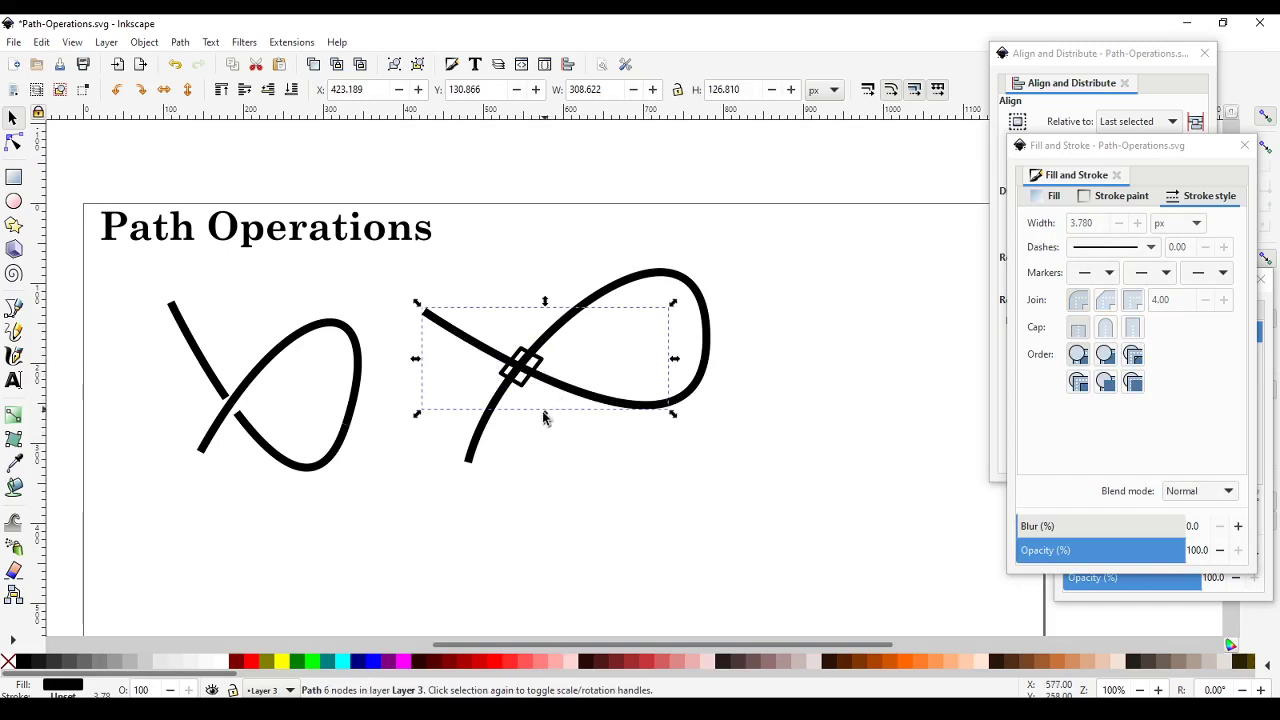
pyautogui.keyDown('shift'); pyautogui.click(522, 384); pyautogui.keyUp('shift')
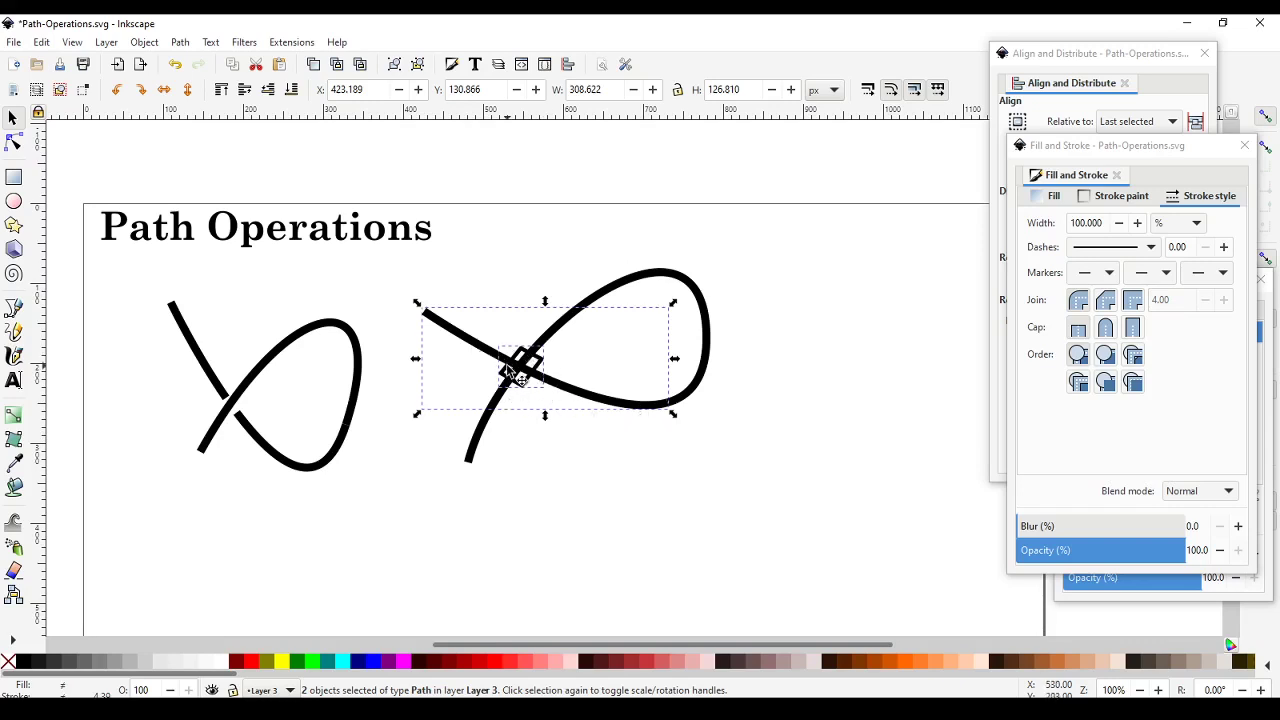
pyautogui.click(180, 43)
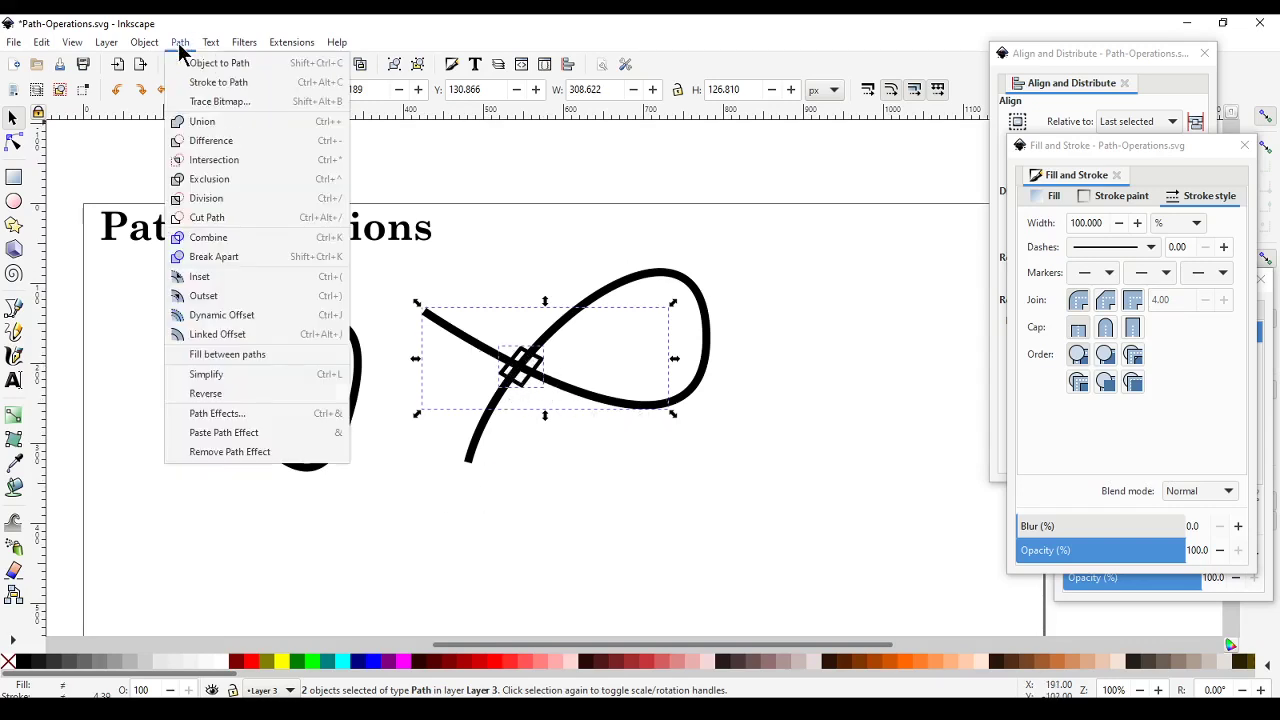
pyautogui.click(214, 140)
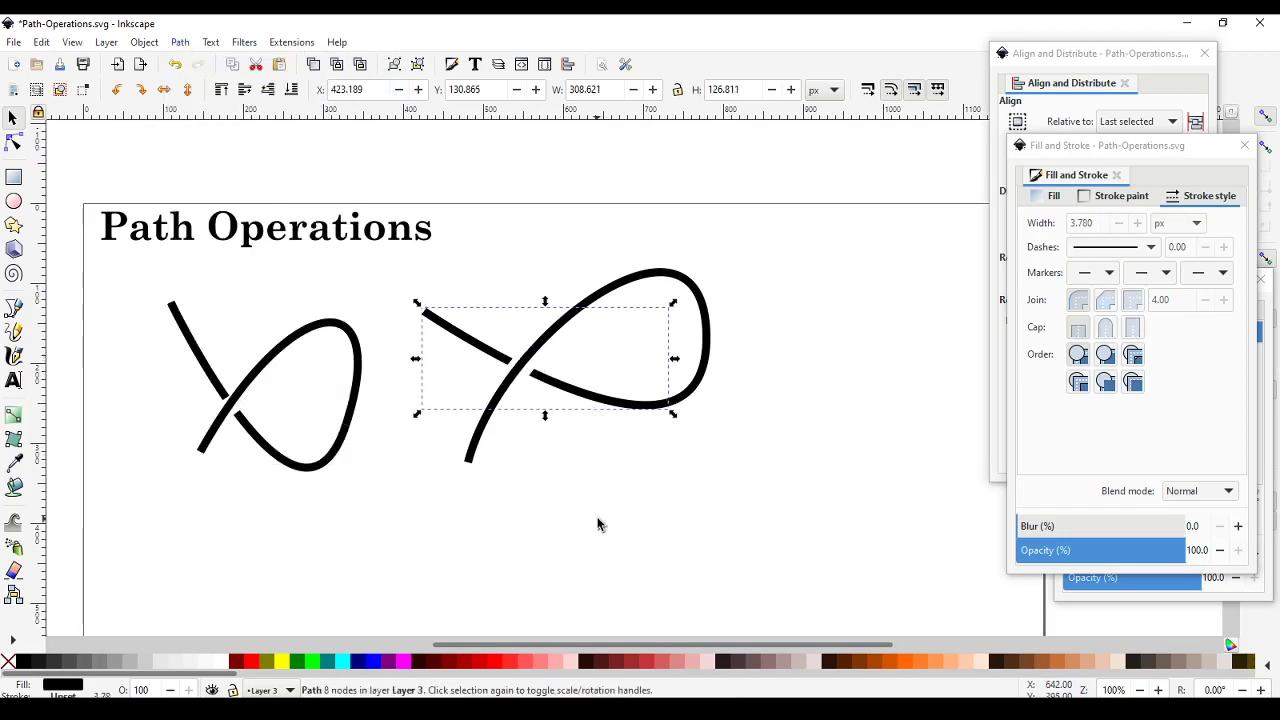
pyautogui.click(910, 410)
# Step: Group both pieces of the new looped curve and move the group about 90 px to the right
pyautogui.moveTo(395, 253); pyautogui.dragTo(783, 521)
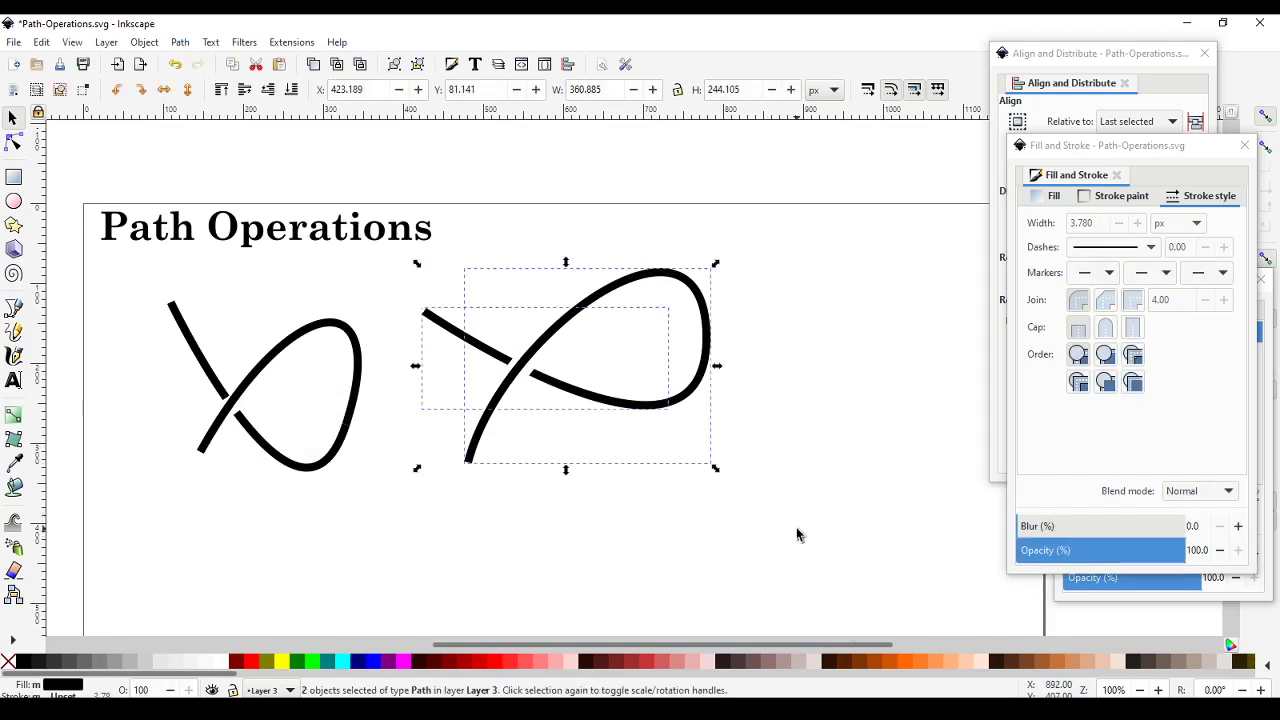
pyautogui.press('ctrl')
pyautogui.hotkey('ctrl', 'g')
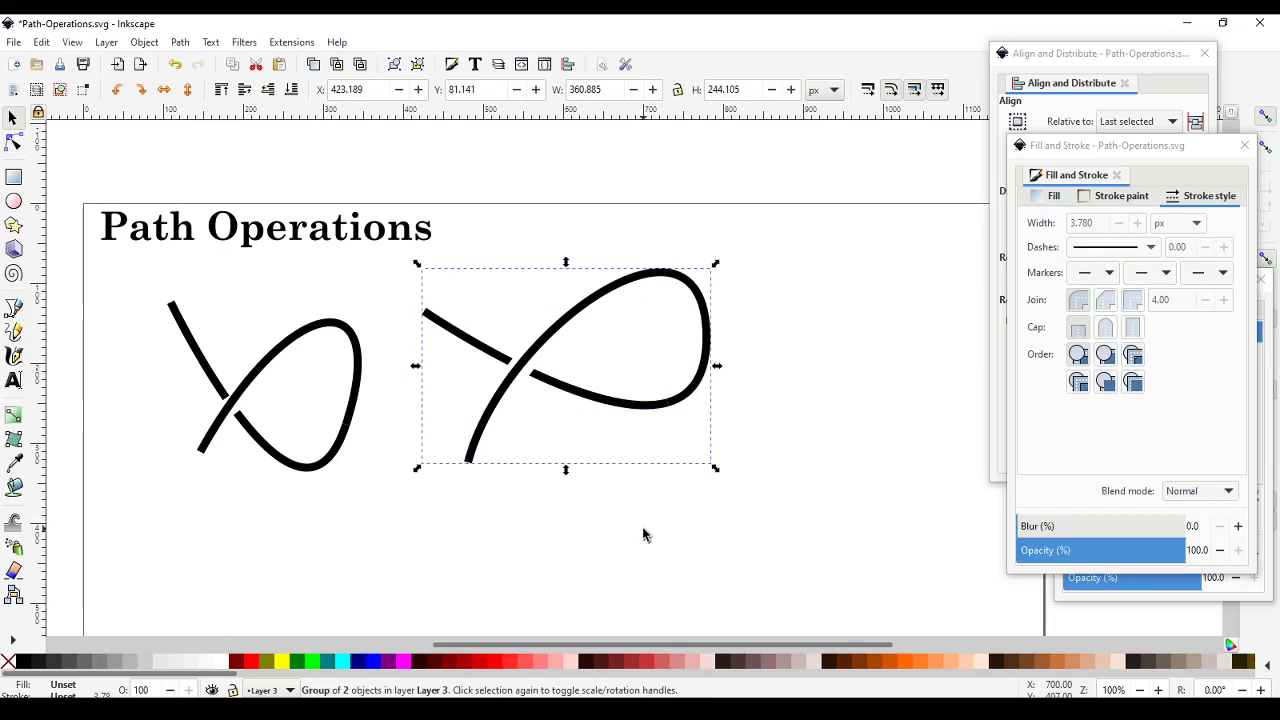
pyautogui.click(643, 534)
pyautogui.moveTo(592, 408); pyautogui.dragTo(661, 410)
pyautogui.click(780, 483)
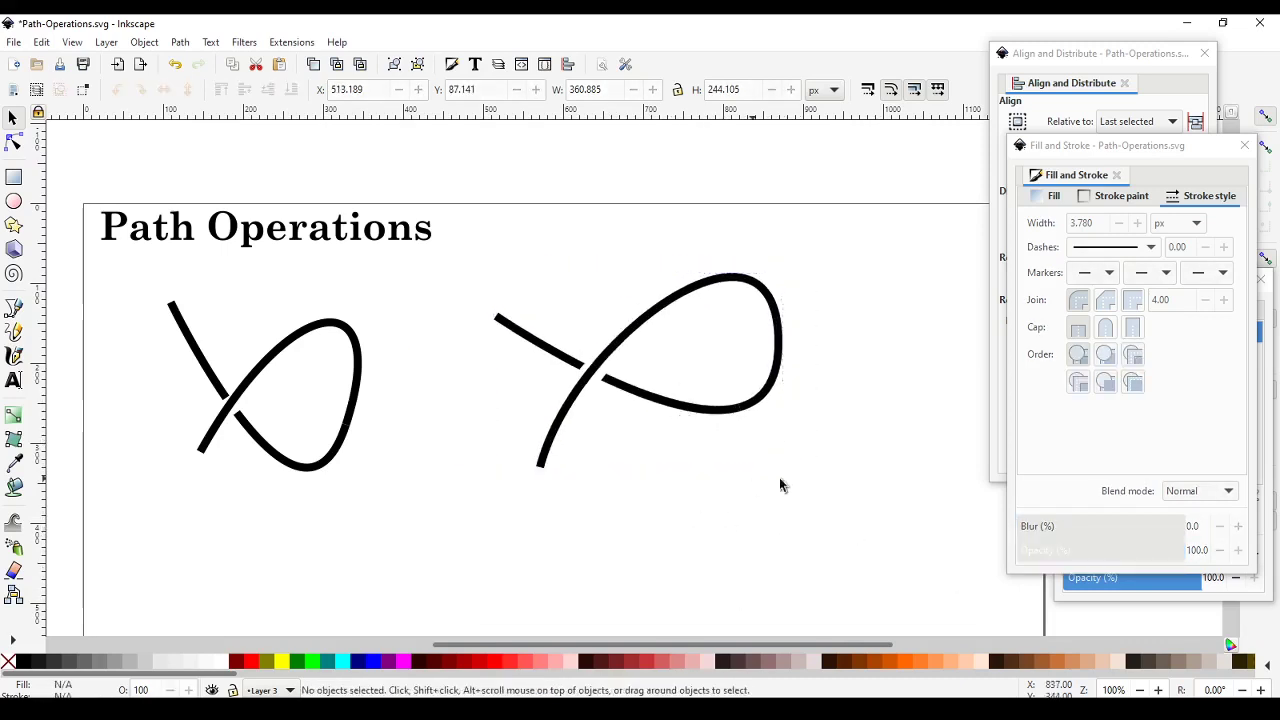
# Step: Examine the gap at the moved curve's crossing up close, and select both looped curves to compare them before deselecting
pyautogui.press('ctrl')
pyautogui.scroll(4, 652, 430)
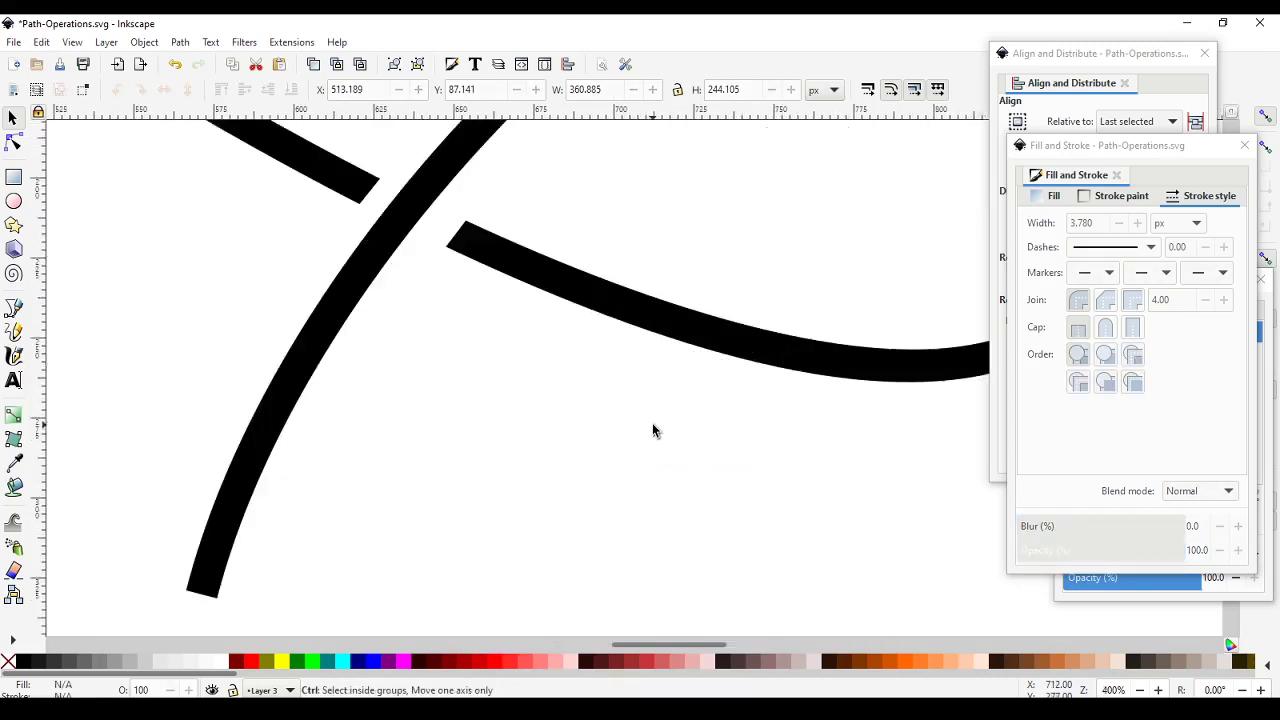
pyautogui.moveTo(502, 364); pyautogui.dragTo(580, 500)
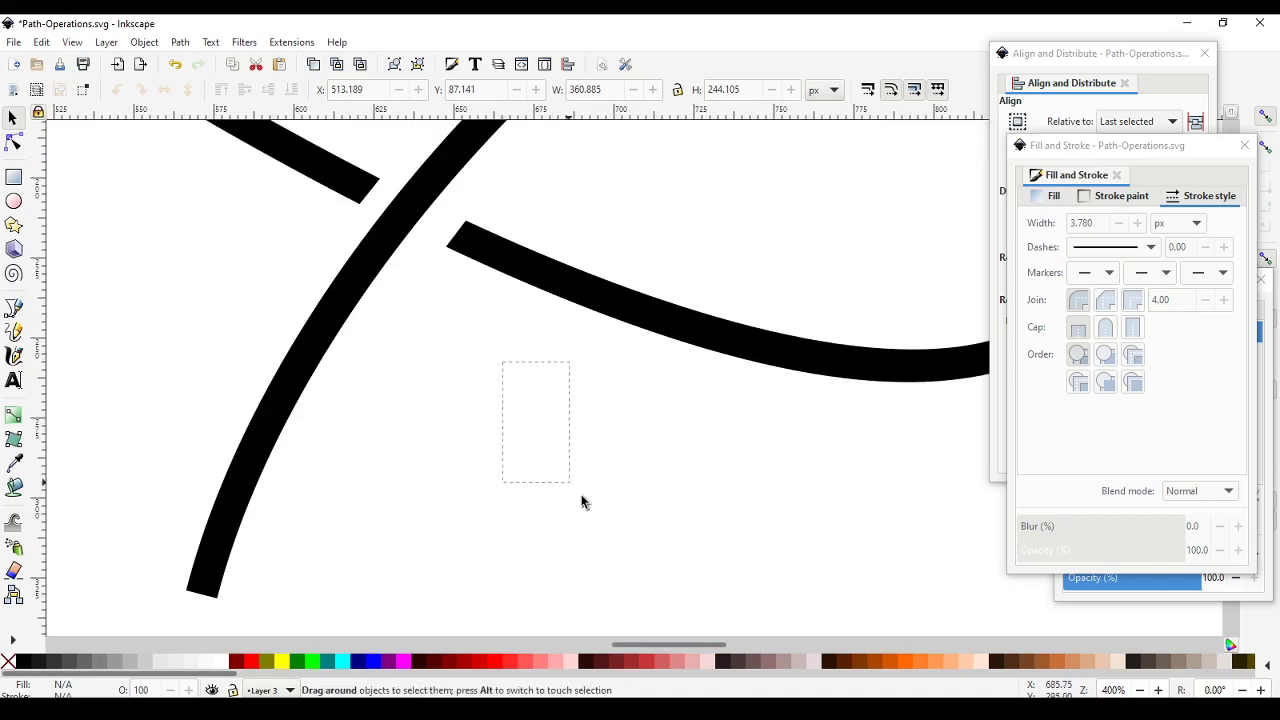
pyautogui.scroll(3, 400, 366)
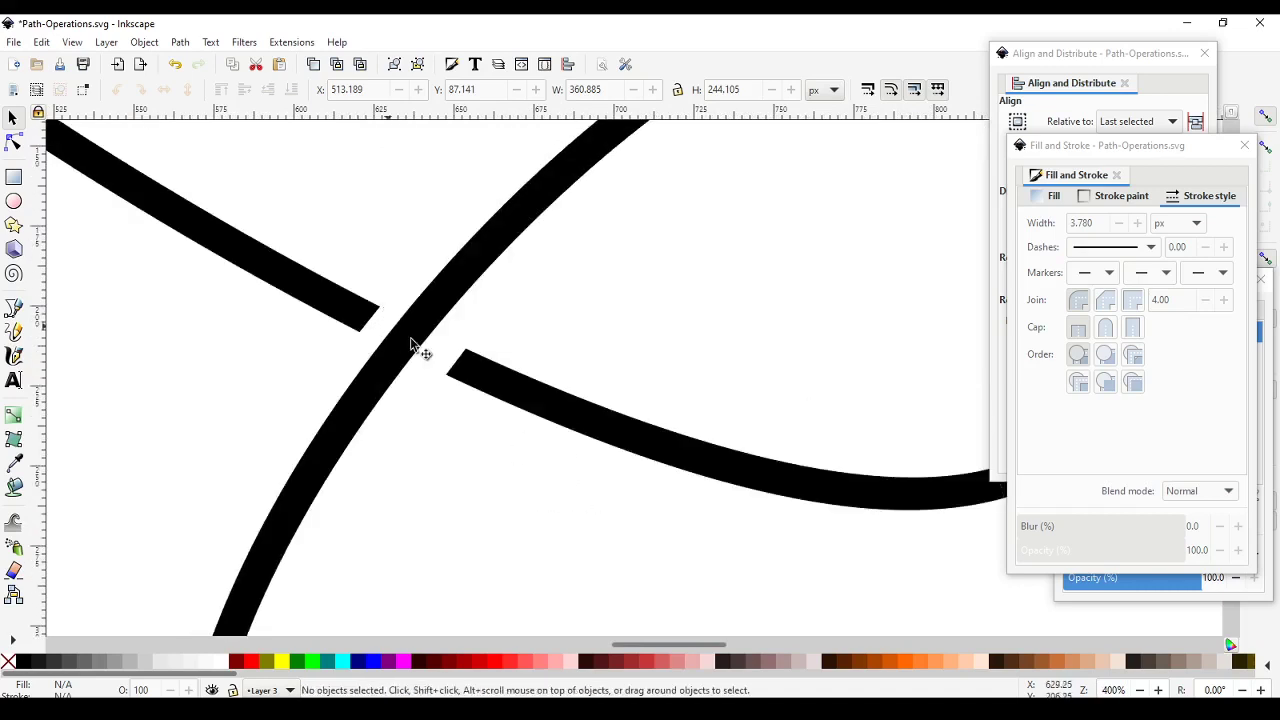
pyautogui.press('1')
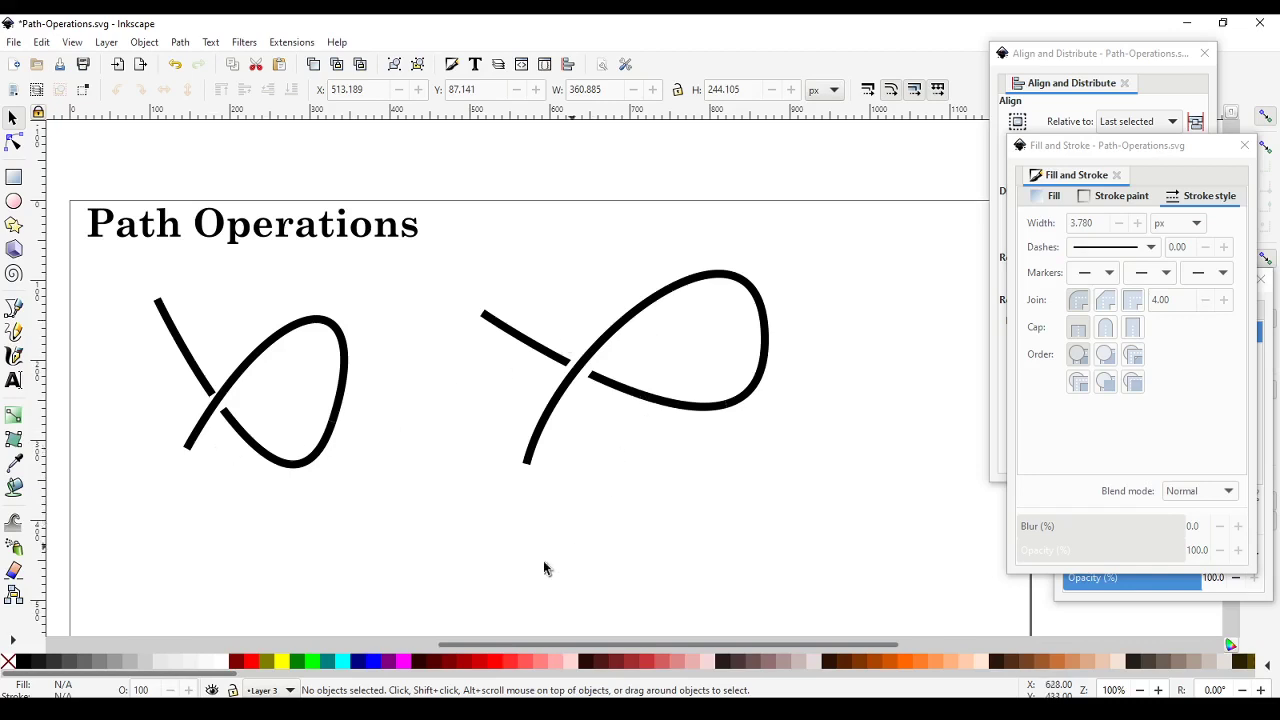
pyautogui.moveTo(87, 262)
pyautogui.mouseDown()
pyautogui.moveTo(421, 341)
pyautogui.moveTo(840, 540)
pyautogui.mouseUp()
pyautogui.click(640, 535)
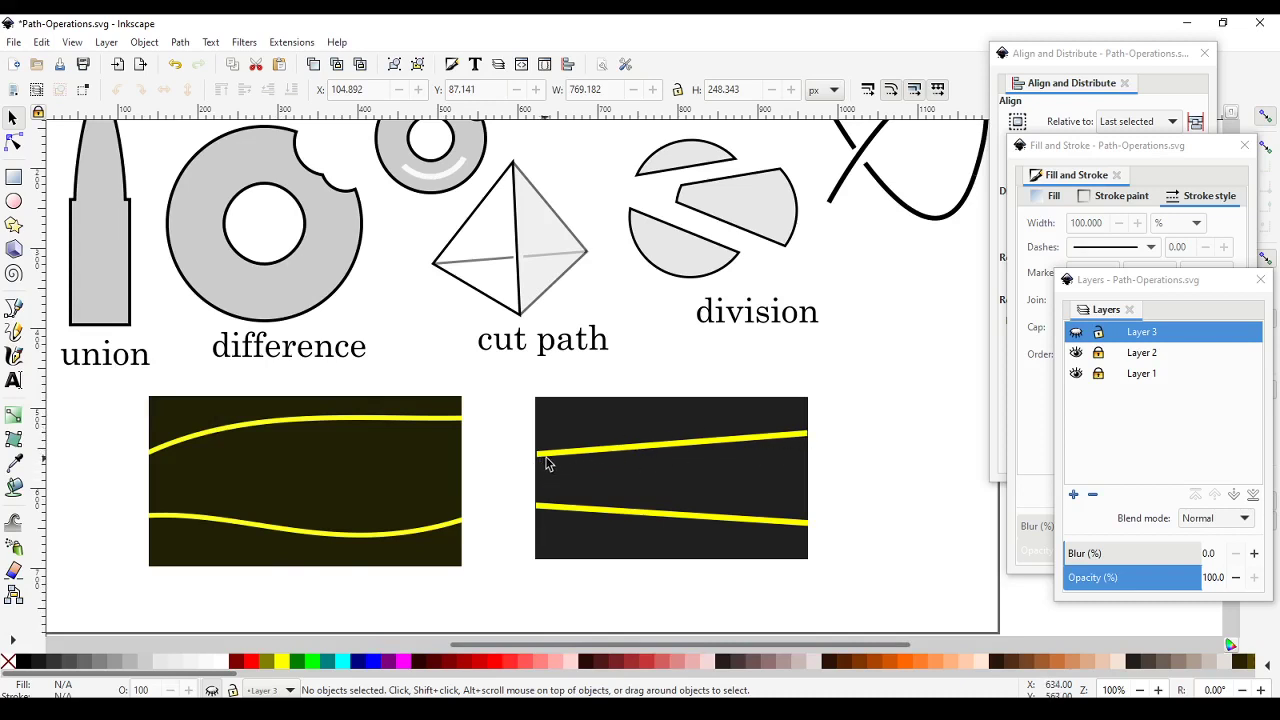
# Step: Examine how the yellow lines meet the edges of the two dark rectangles below the path operation examples
pyautogui.keyDown('ctrl'); pyautogui.scroll(6, 548, 464); pyautogui.keyUp('ctrl')
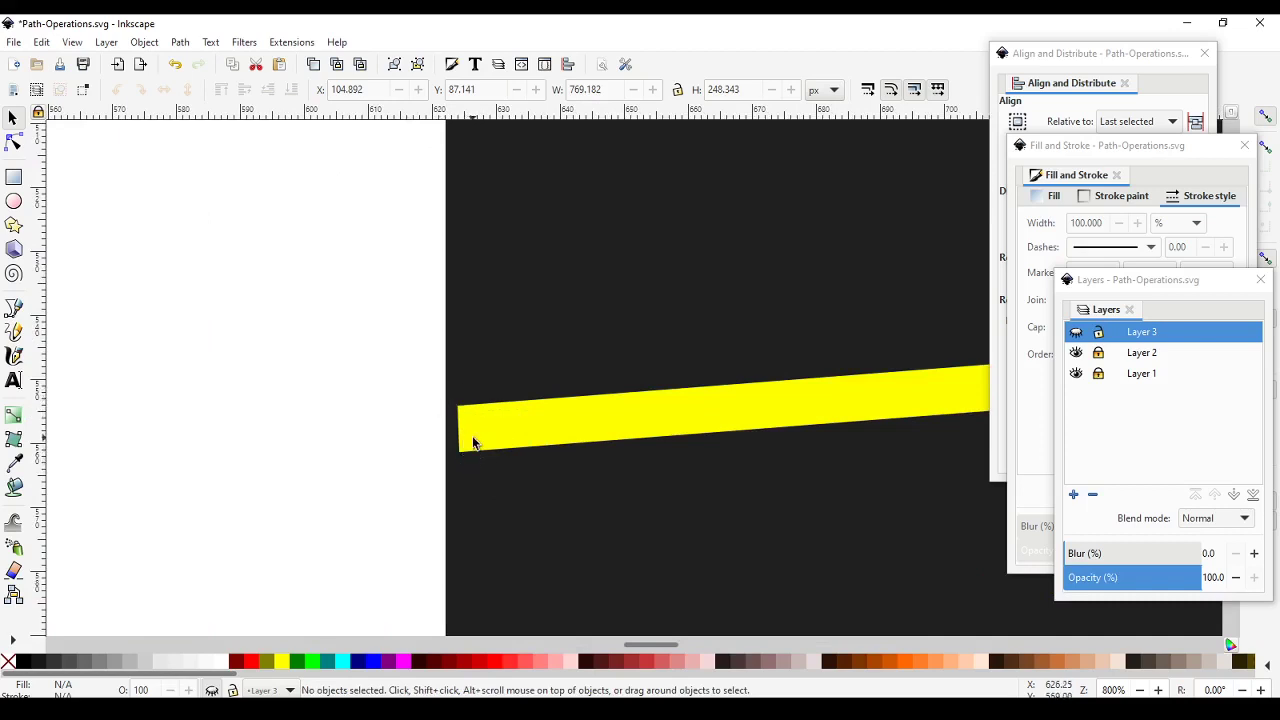
pyautogui.keyDown('ctrl'); pyautogui.scroll(-8, 603, 444); pyautogui.keyUp('ctrl')
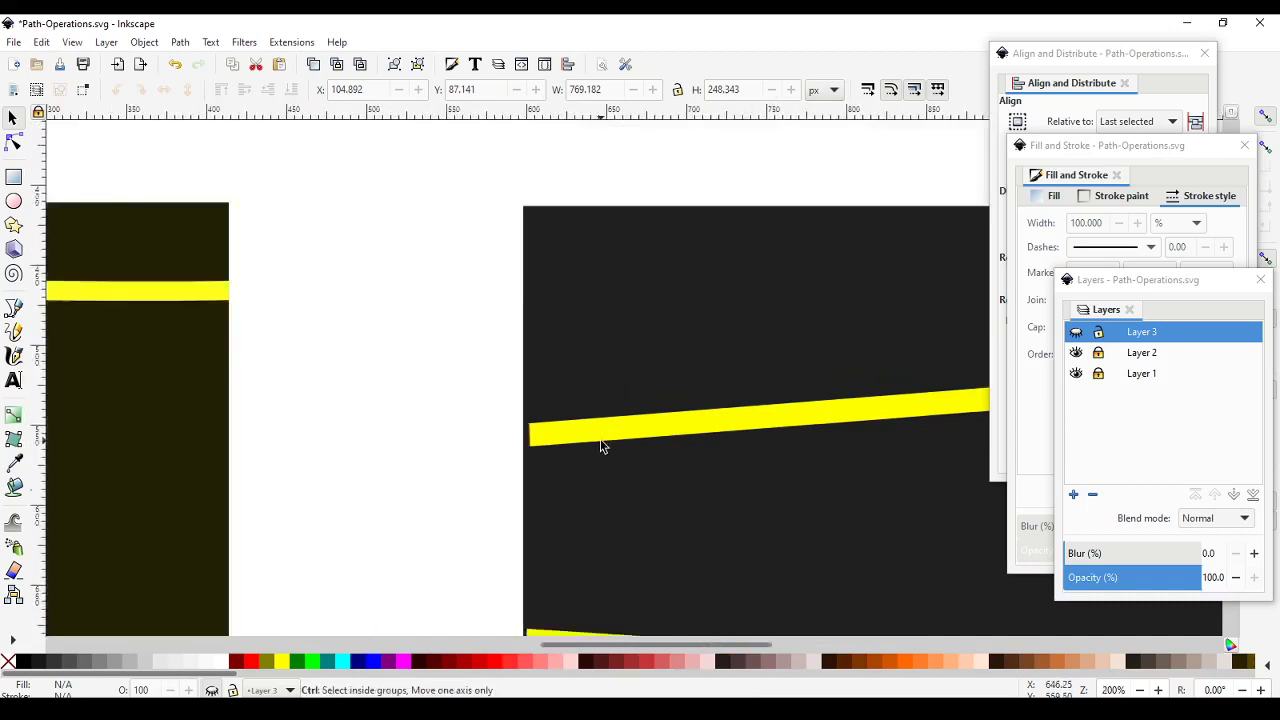
pyautogui.keyDown('ctrl'); pyautogui.scroll(4, 600, 439); pyautogui.keyUp('ctrl')
pyautogui.keyDown('ctrl'); pyautogui.scroll(-2, 600, 439); pyautogui.keyUp('ctrl')
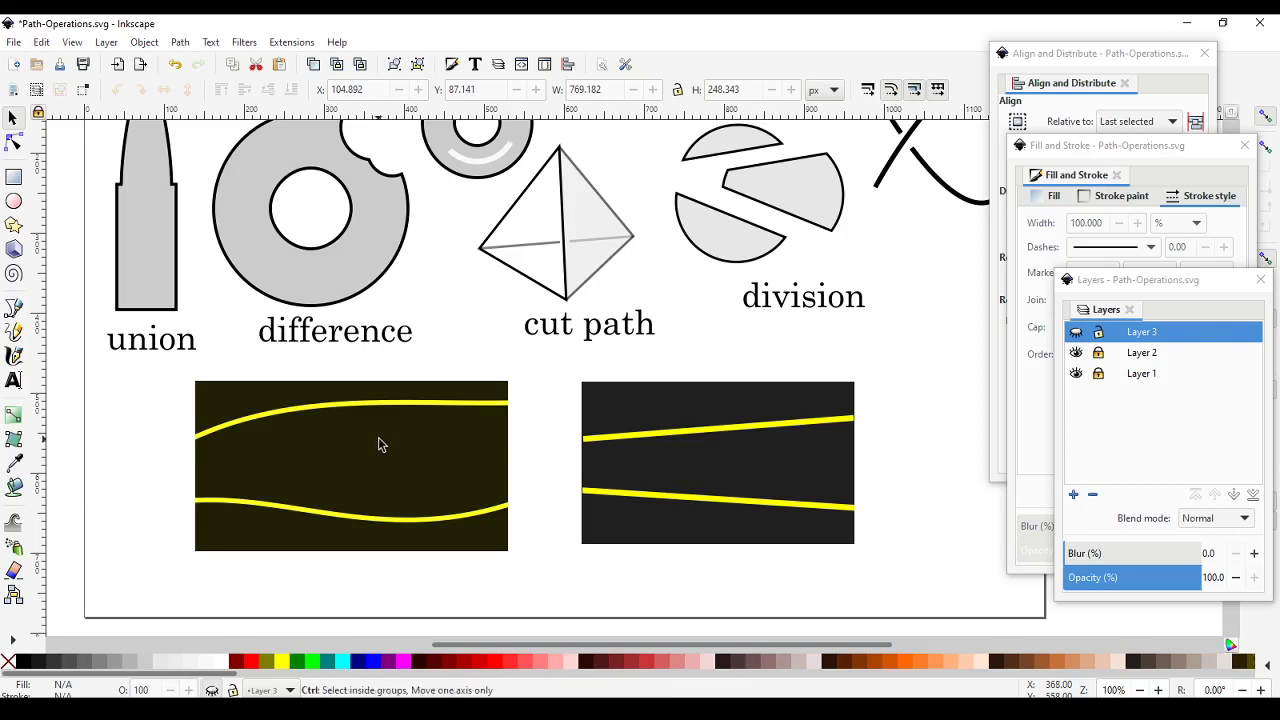
pyautogui.keyDown('ctrl'); pyautogui.scroll(4, 378, 437); pyautogui.keyUp('ctrl')
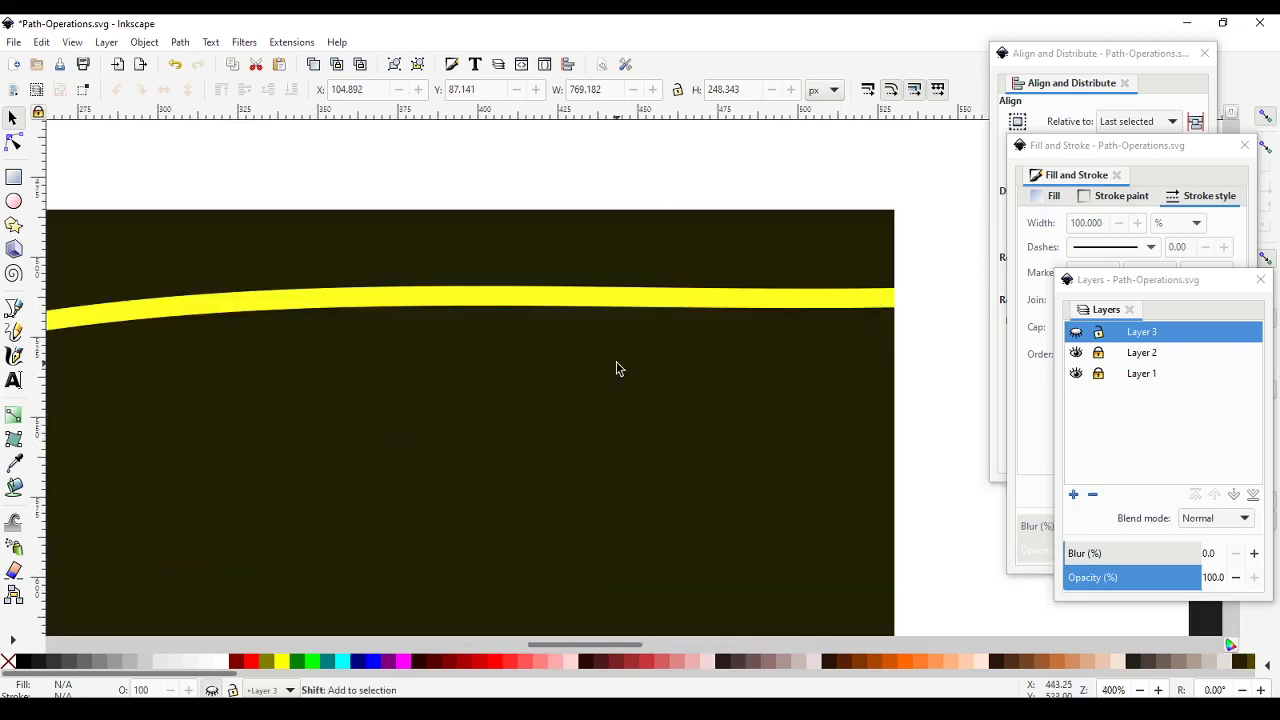
pyautogui.keyDown('shift'); pyautogui.hscroll(1, 616, 368); pyautogui.keyUp('shift')
pyautogui.keyDown('shift'); pyautogui.hscroll(-5, 616, 368); pyautogui.keyUp('shift')
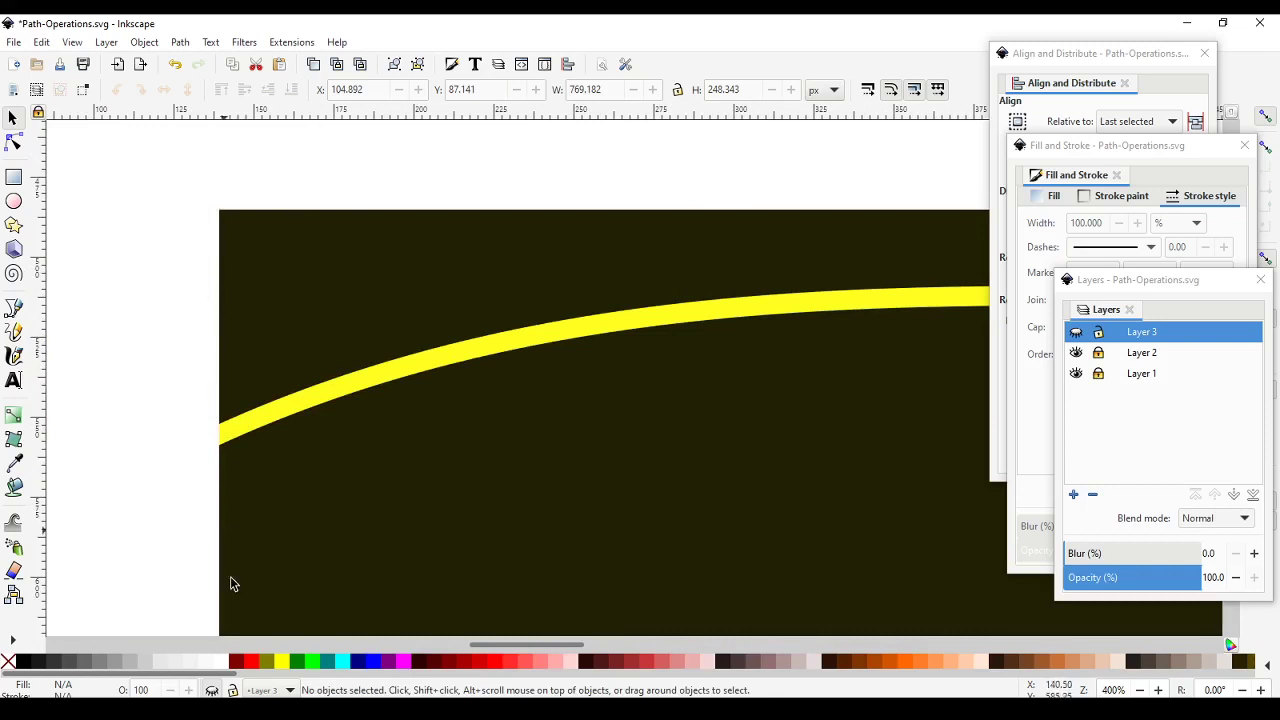
pyautogui.press('1')
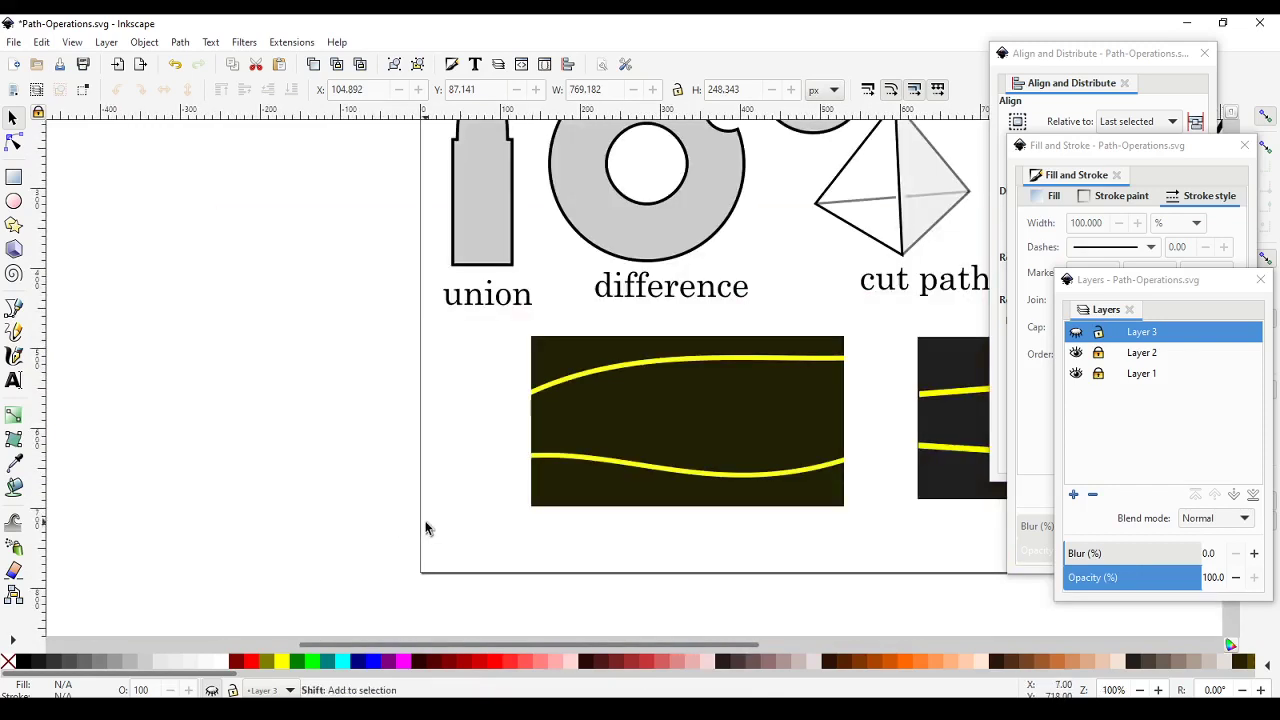
# Step: Hide Layer 2 with the finished path operation examples and show Layer 3 with the looped curves
pyautogui.keyDown('shift'); pyautogui.hscroll(3, 426, 526); pyautogui.keyUp('shift')
pyautogui.scroll(3, 440, 530)
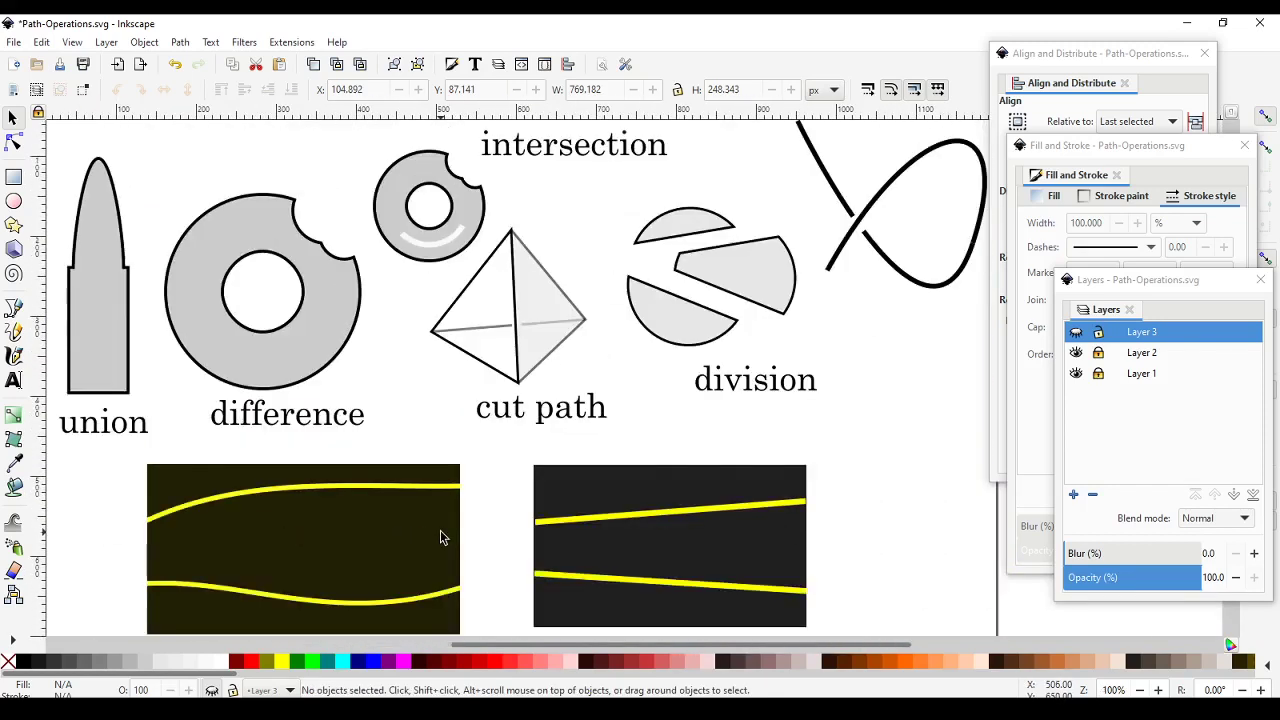
pyautogui.scroll(-3, 440, 530)
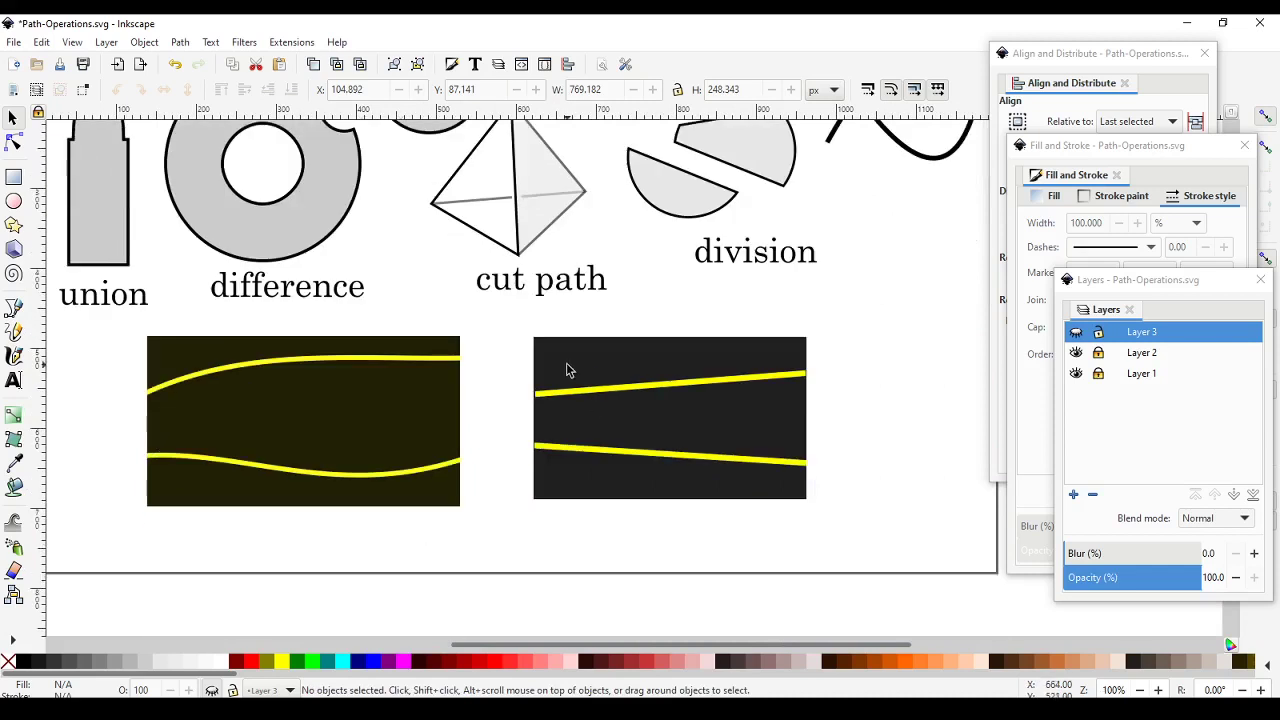
pyautogui.scroll(2, 509, 490)
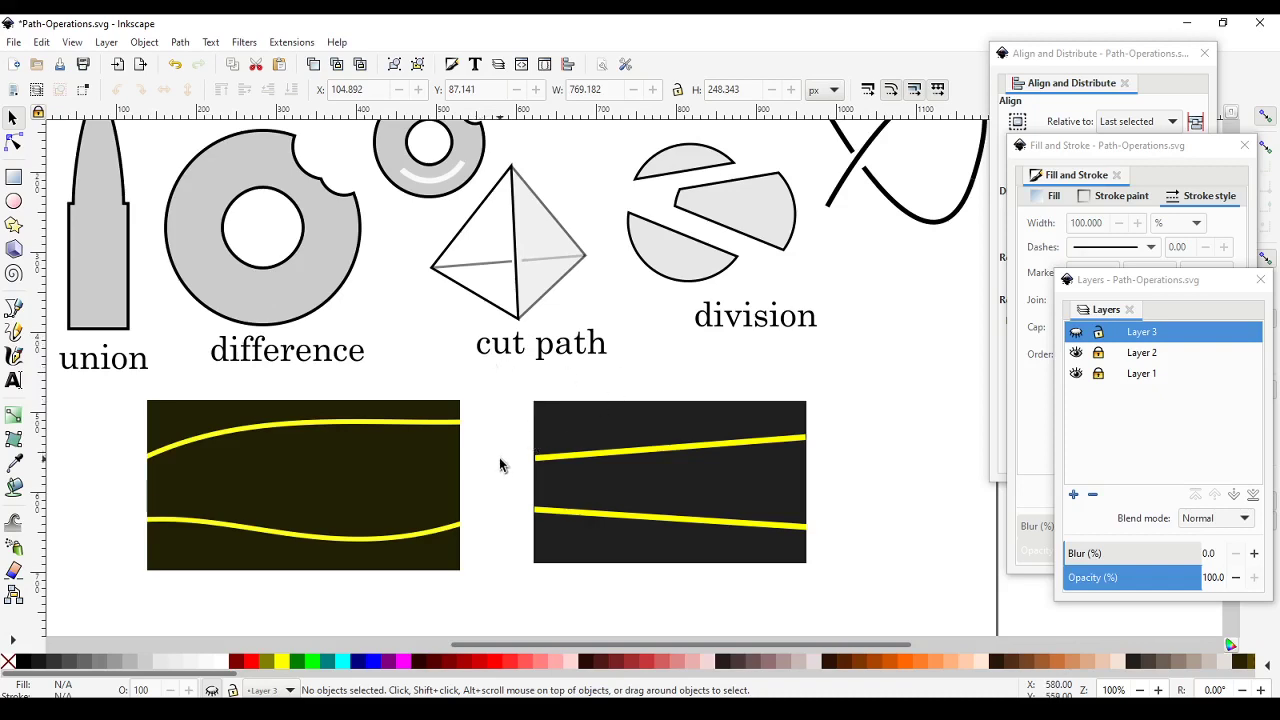
pyautogui.scroll(2, 500, 465)
pyautogui.scroll(-1, 615, 440)
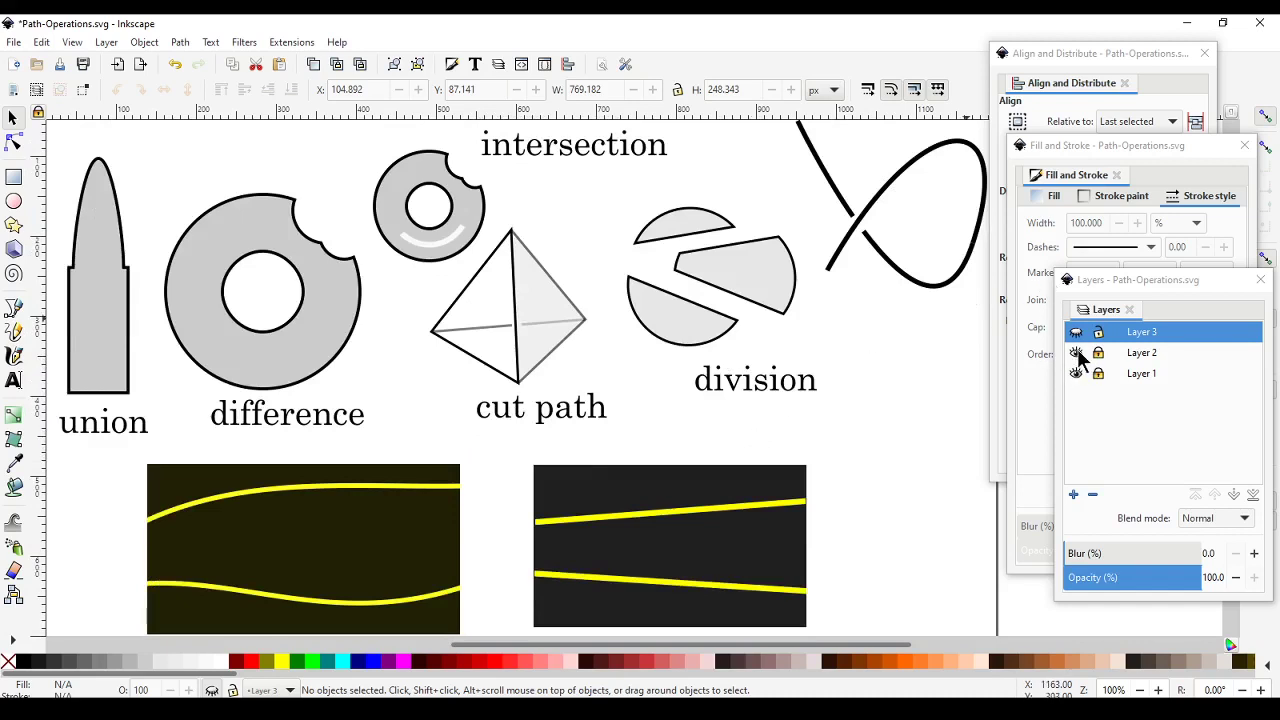
pyautogui.click(1077, 353)
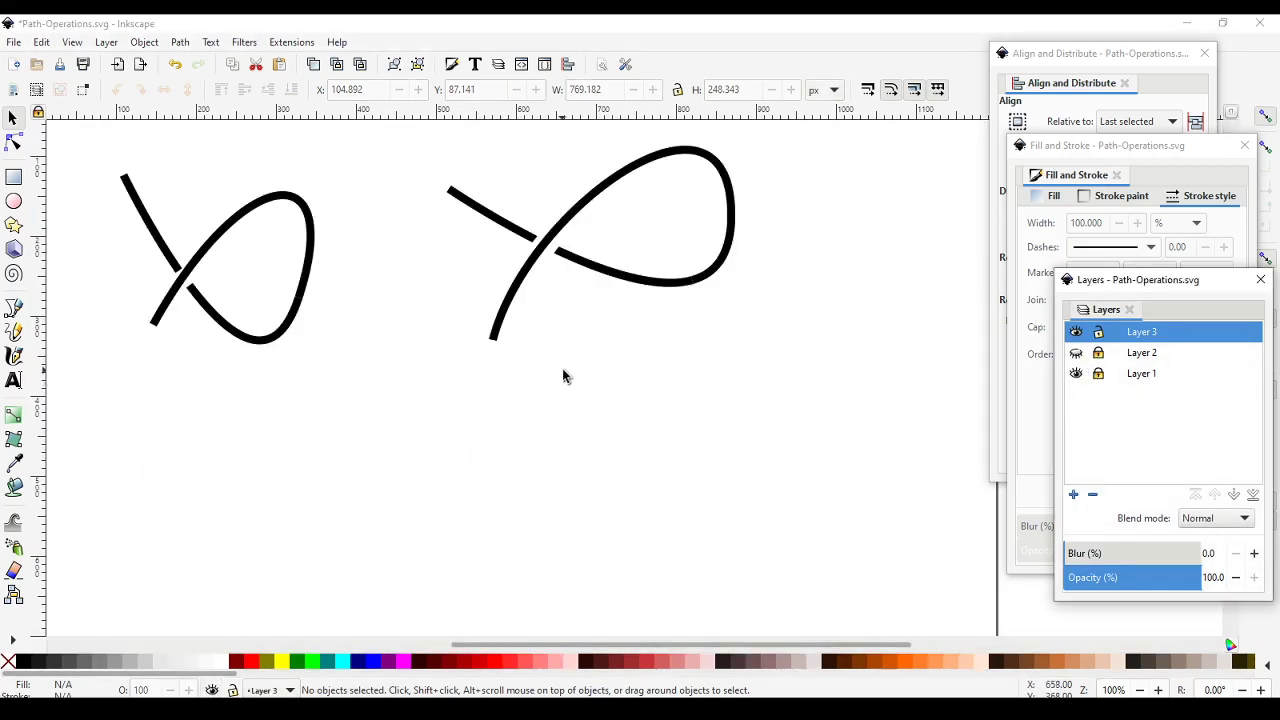
# Step: Select both looped curves on Layer 3 and delete them
pyautogui.scroll(1, 562, 375)
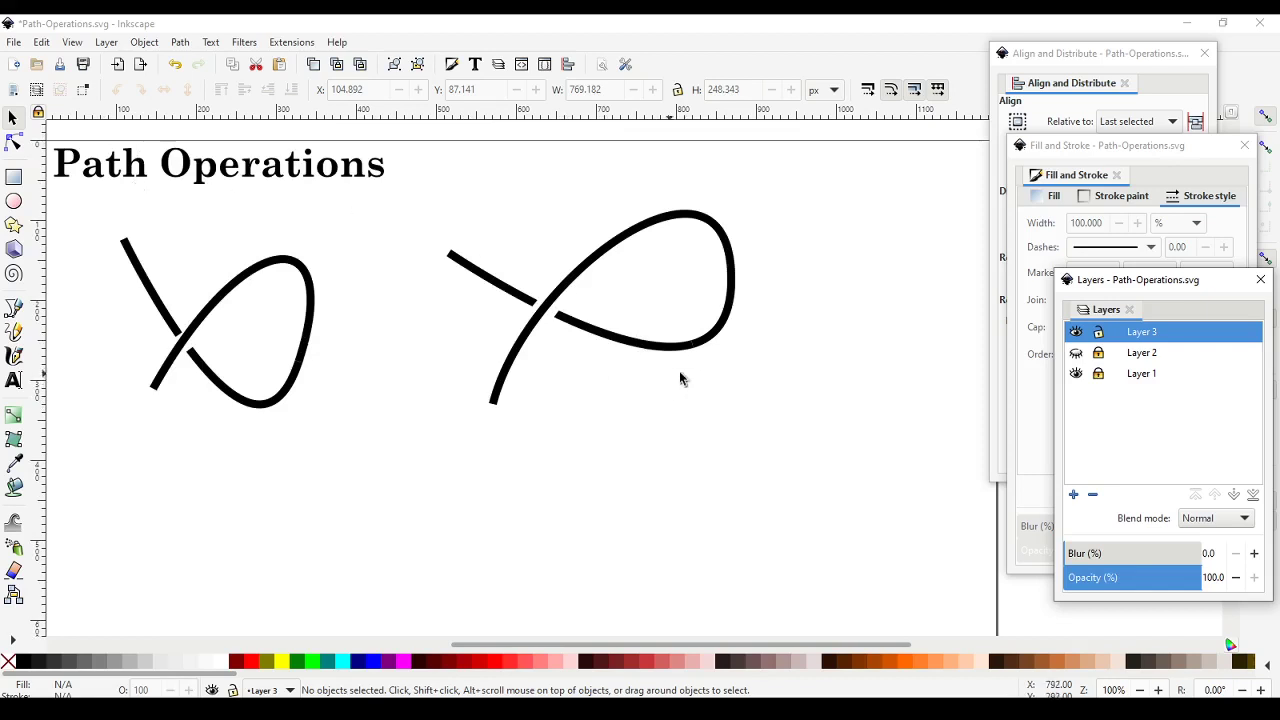
pyautogui.click(243, 170)
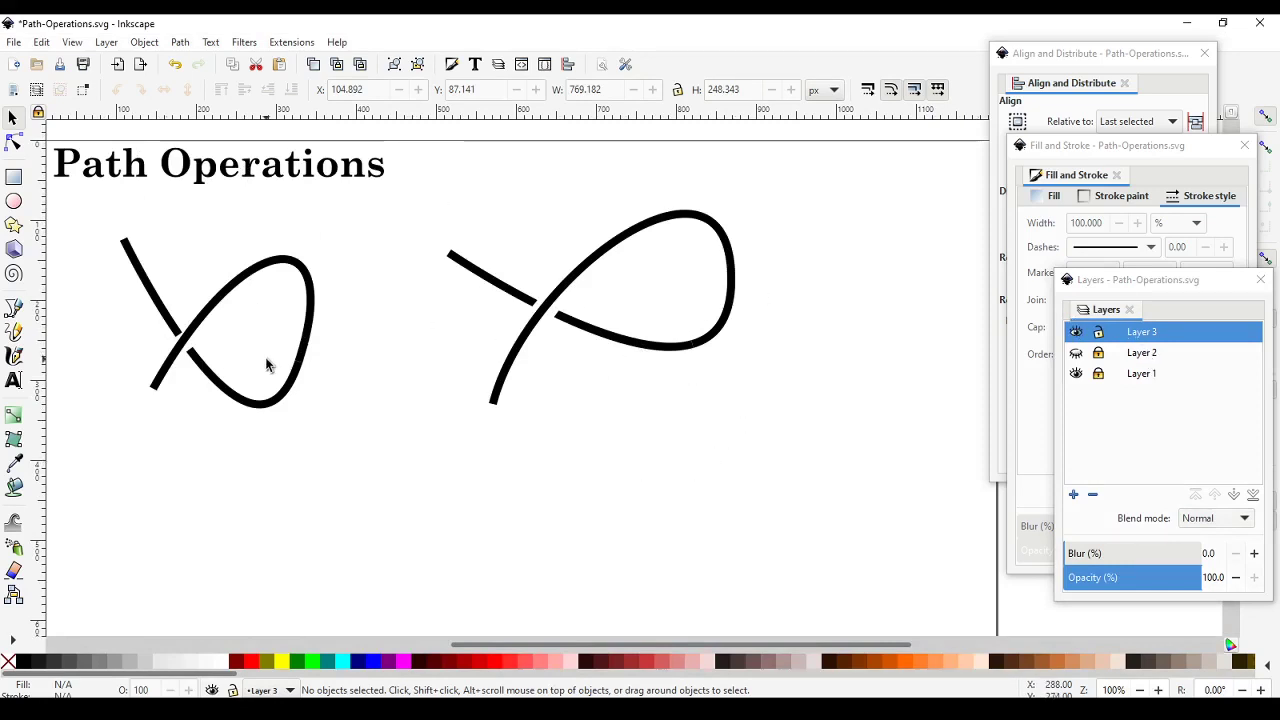
pyautogui.click(40, 96)
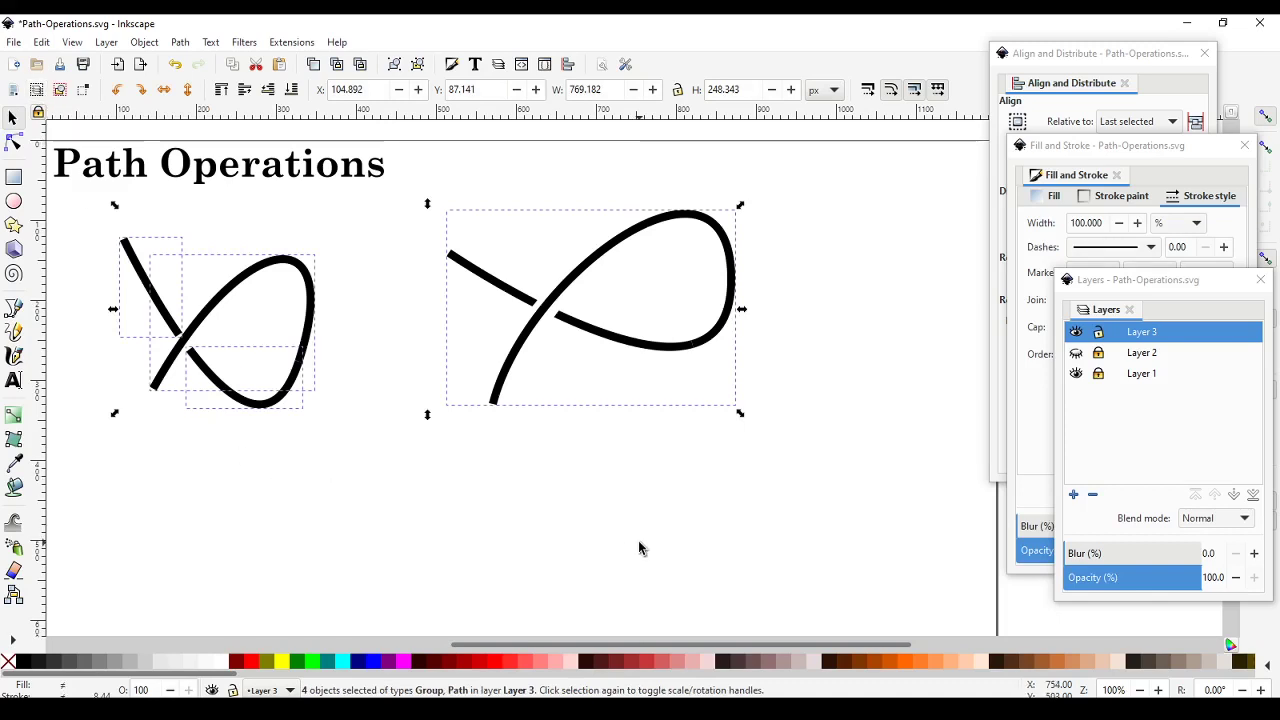
pyautogui.press('Delete')
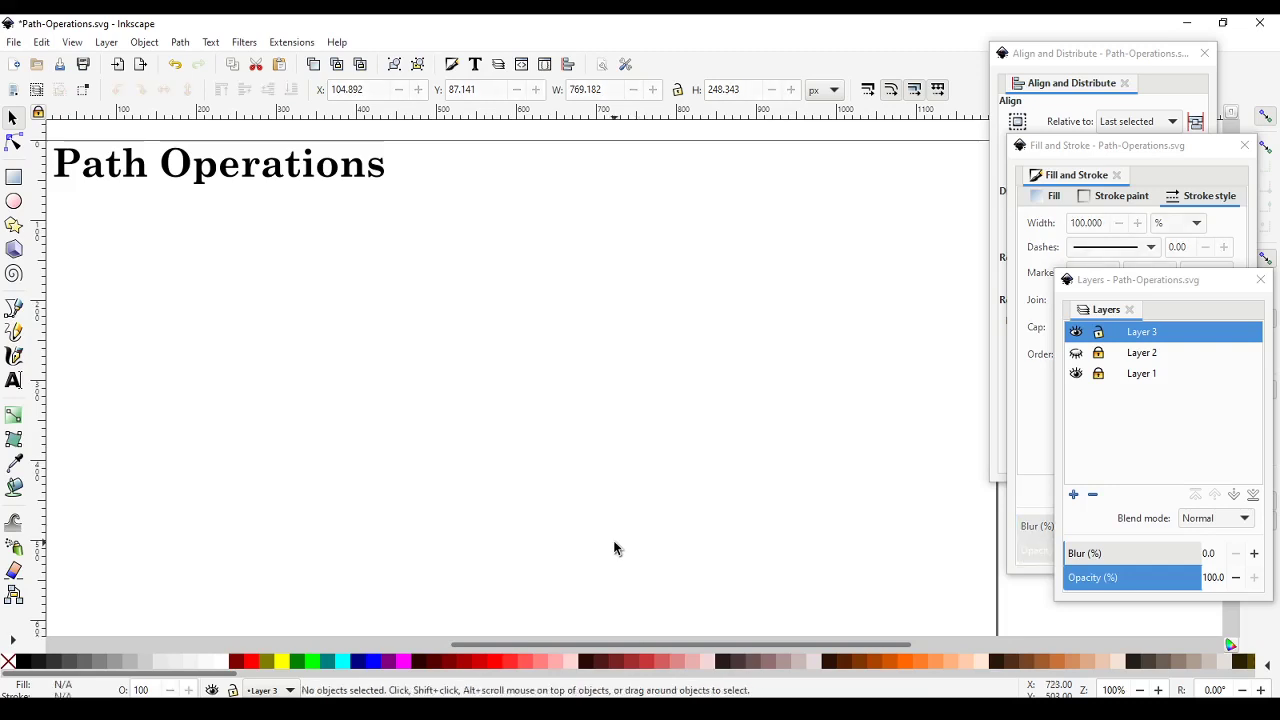
# Step: Draw a circle with a radius of about 143.5 px below the Path Operations title and fill it light grey
pyautogui.moveTo(555, 652); pyautogui.dragTo(549, 651)
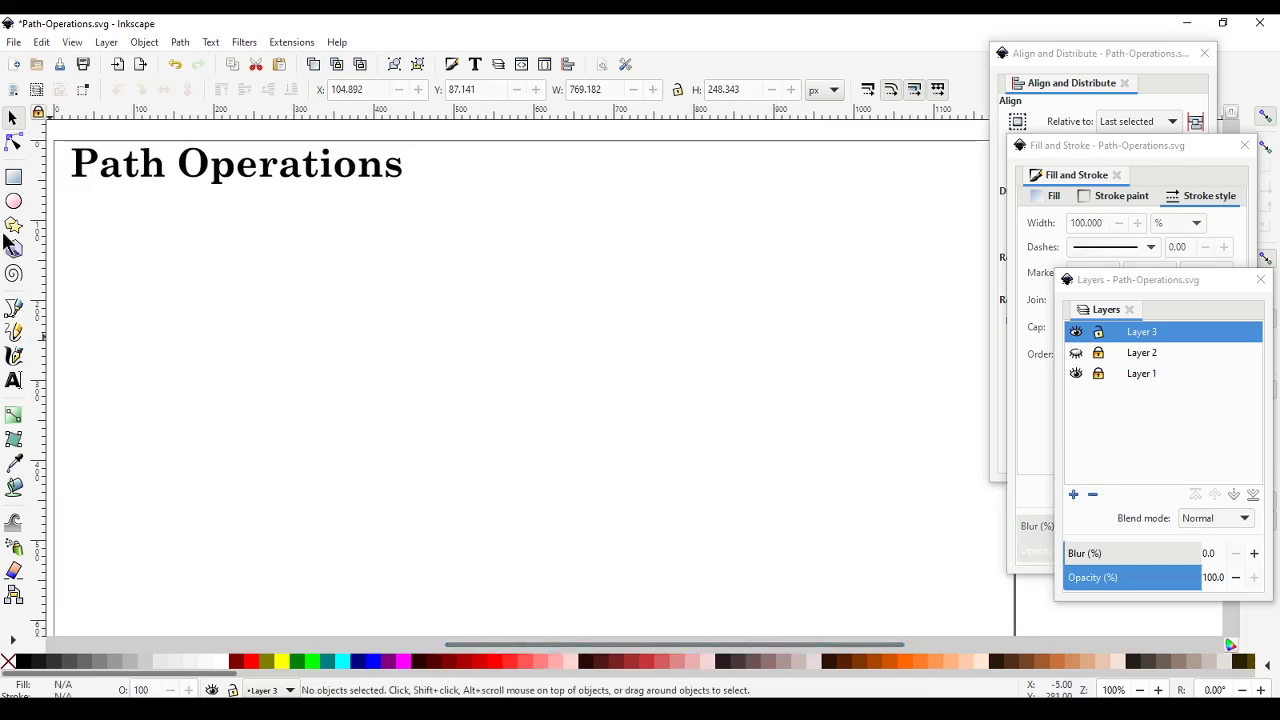
pyautogui.click(13, 203)
pyautogui.moveTo(251, 277); pyautogui.dragTo(493, 511)
pyautogui.click(150, 661)
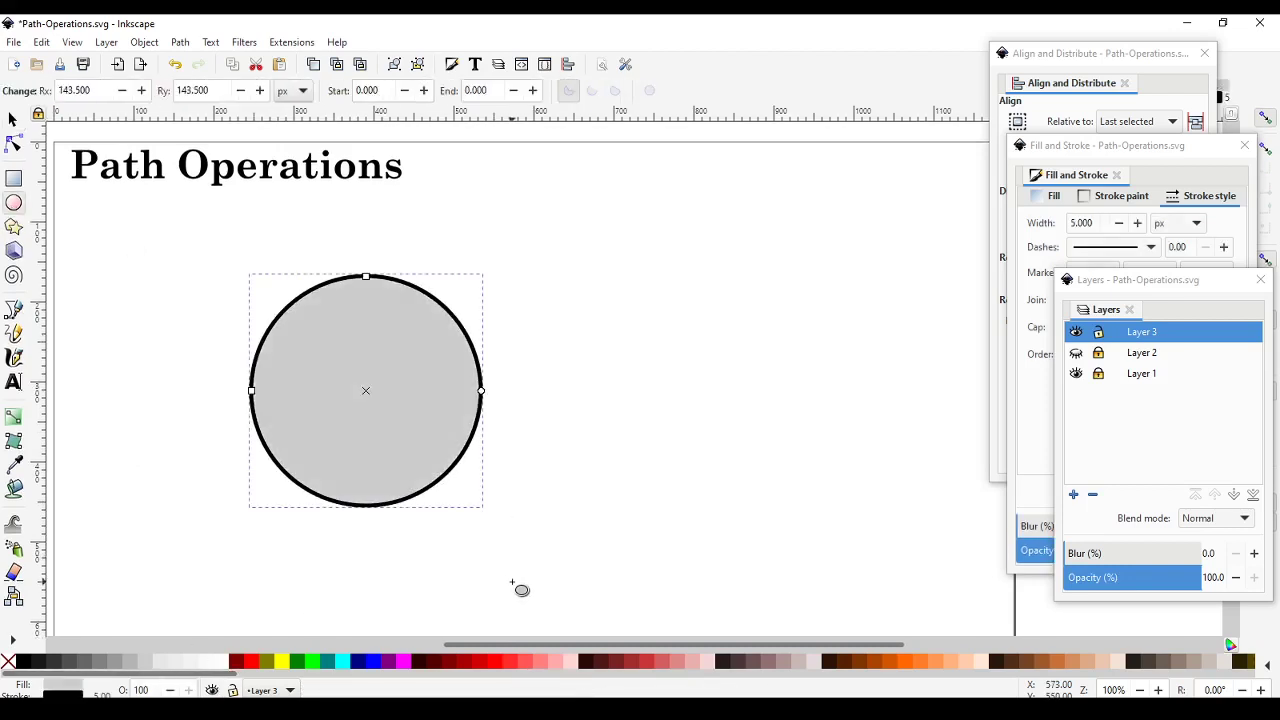
# Step: Move the circle about 50 px to the right and 46 px up, and deselect it
pyautogui.click(11, 118)
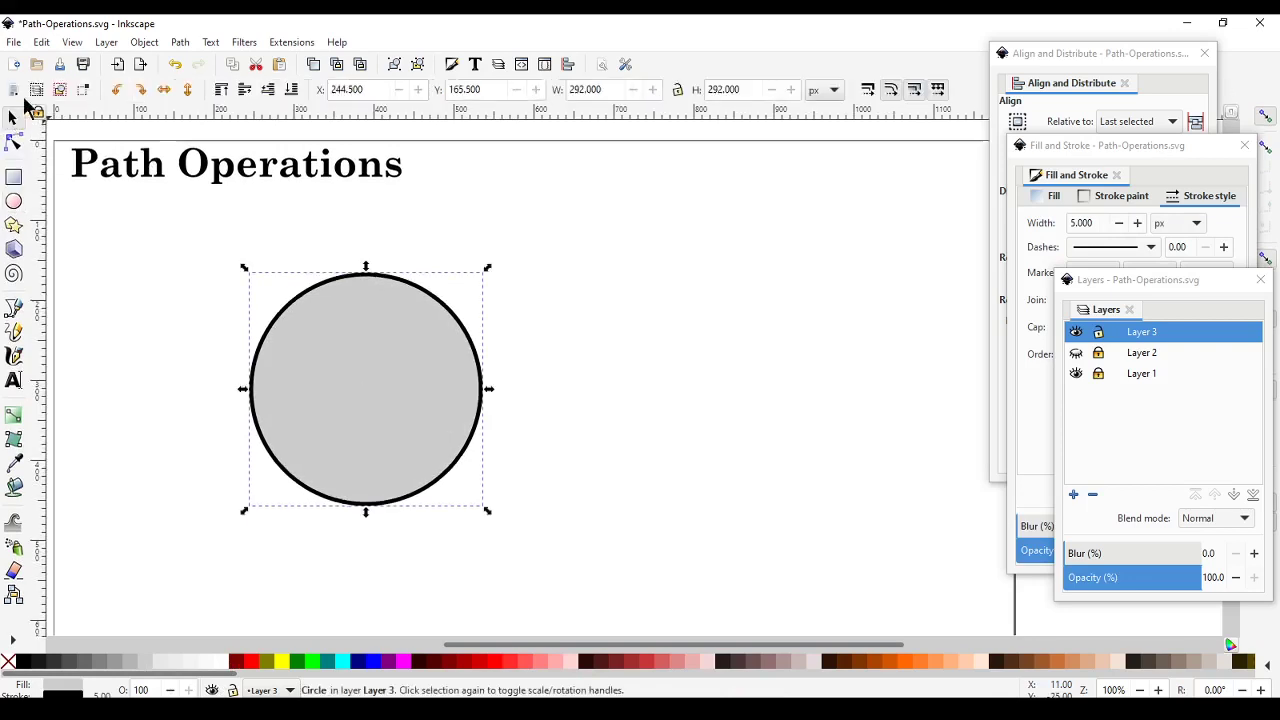
pyautogui.click(516, 452)
pyautogui.moveTo(400, 391); pyautogui.dragTo(442, 354)
pyautogui.click(640, 362)
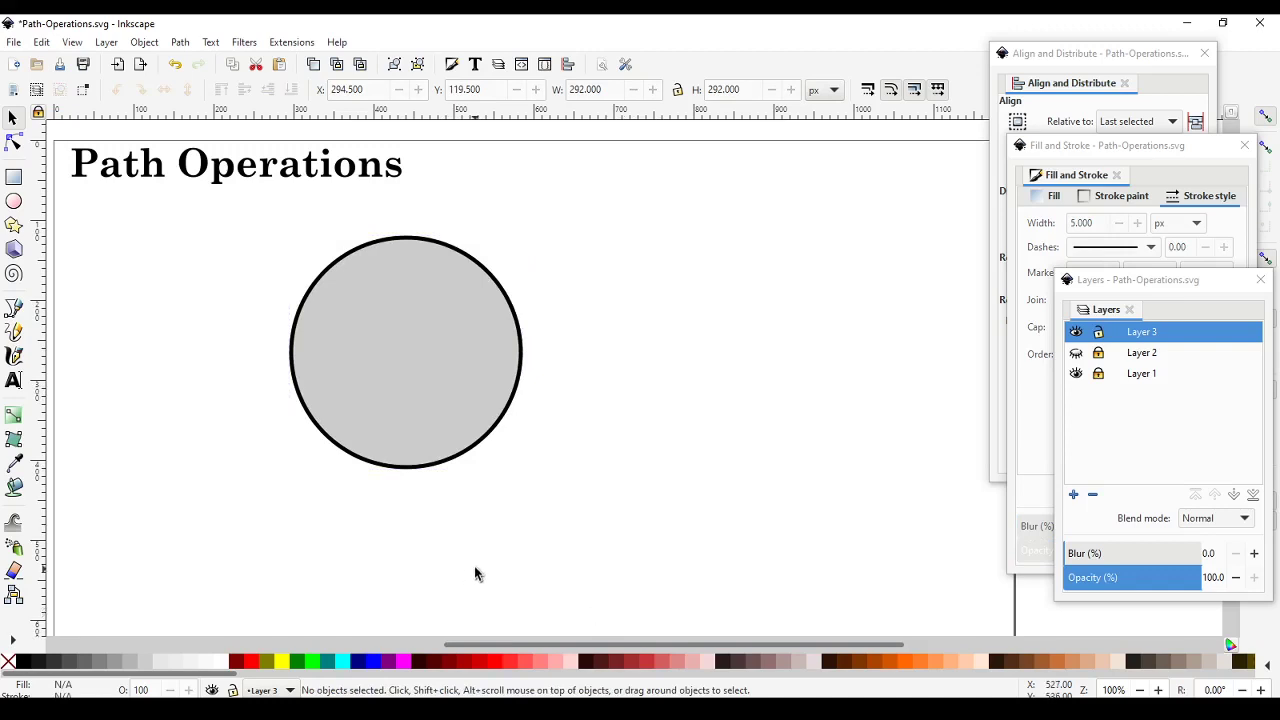
# Step: Draw a closed four-sided path about 456 px wide with the Pen tool across the circle's middle, and remove its fill
pyautogui.click(13, 309)
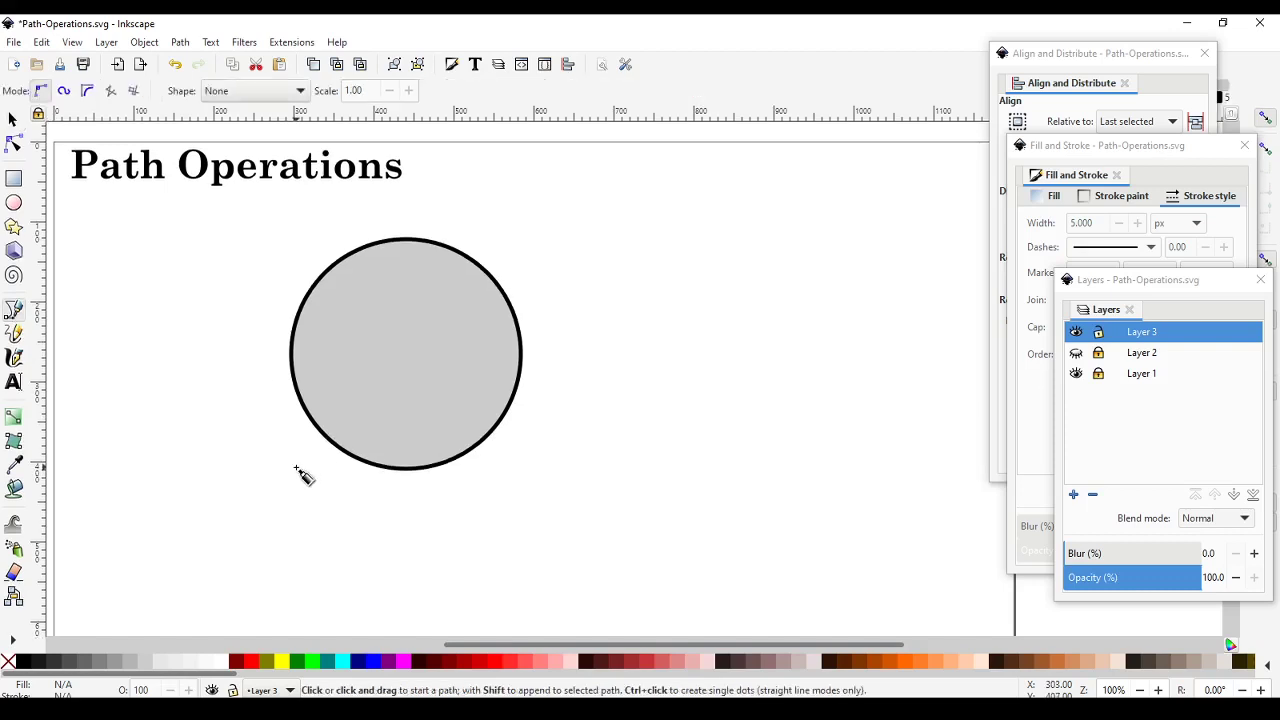
pyautogui.click(218, 383)
pyautogui.click(238, 283)
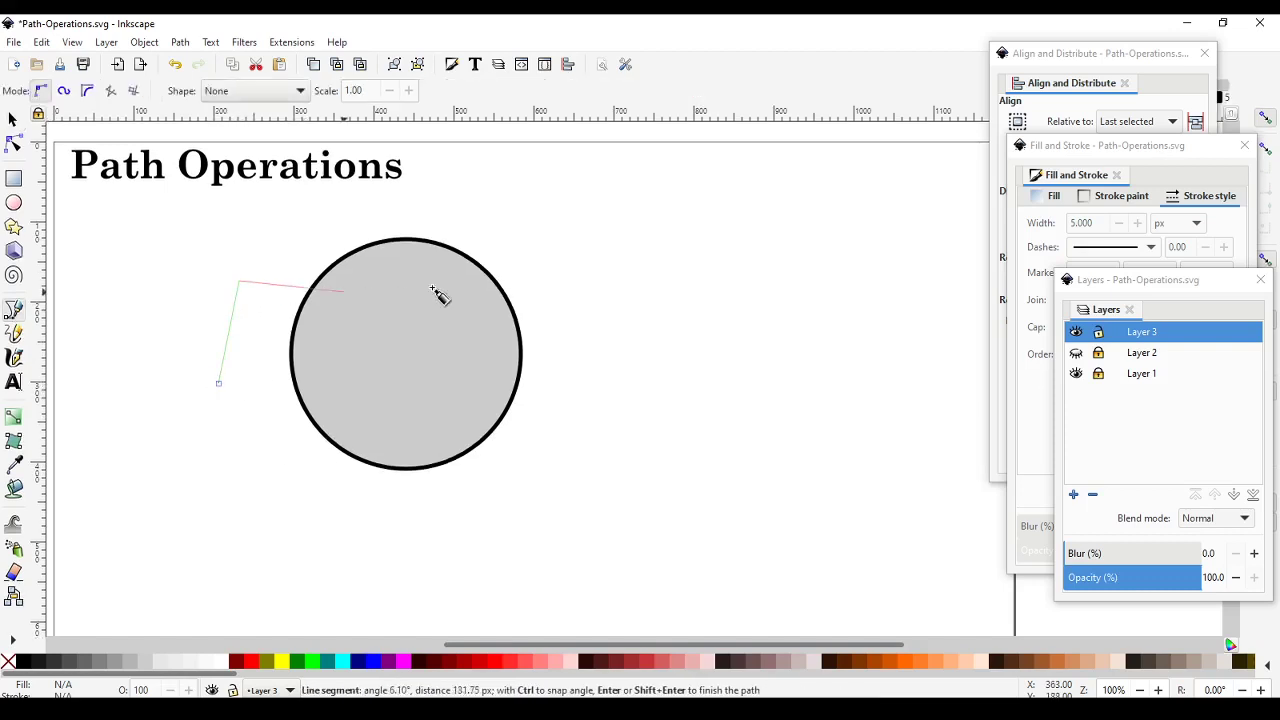
pyautogui.click(558, 256)
pyautogui.click(578, 452)
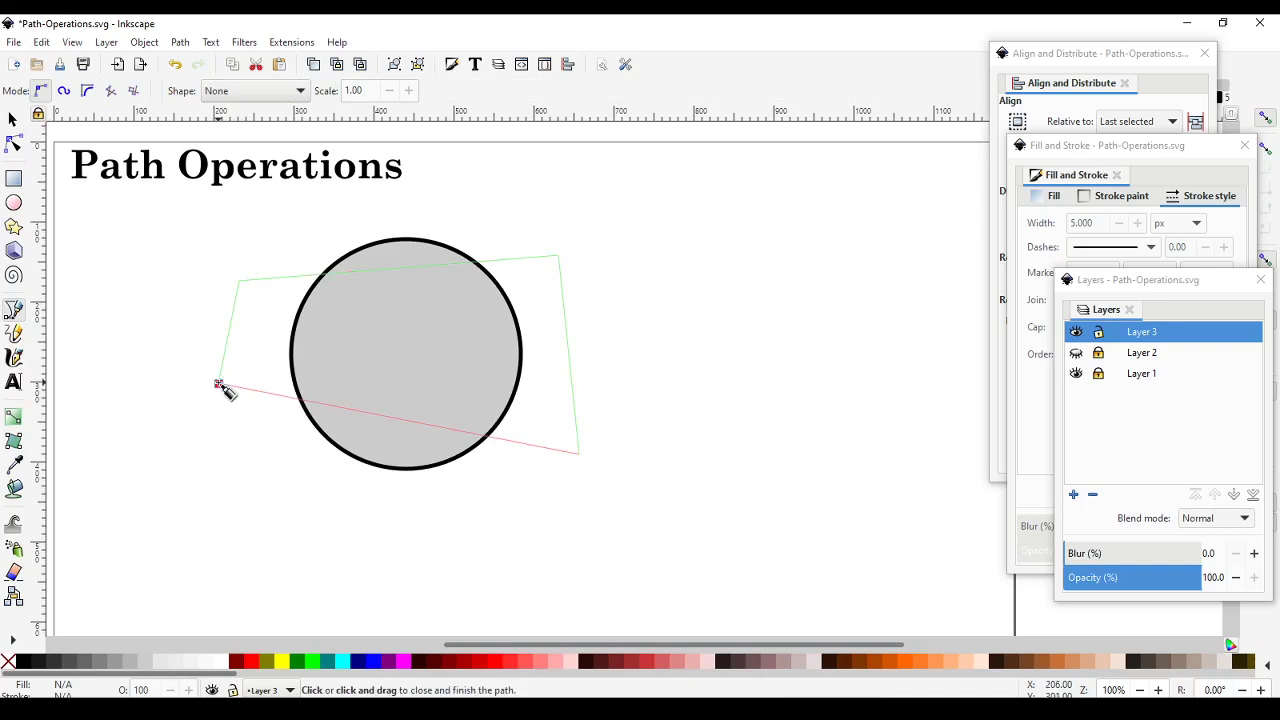
pyautogui.click(219, 385)
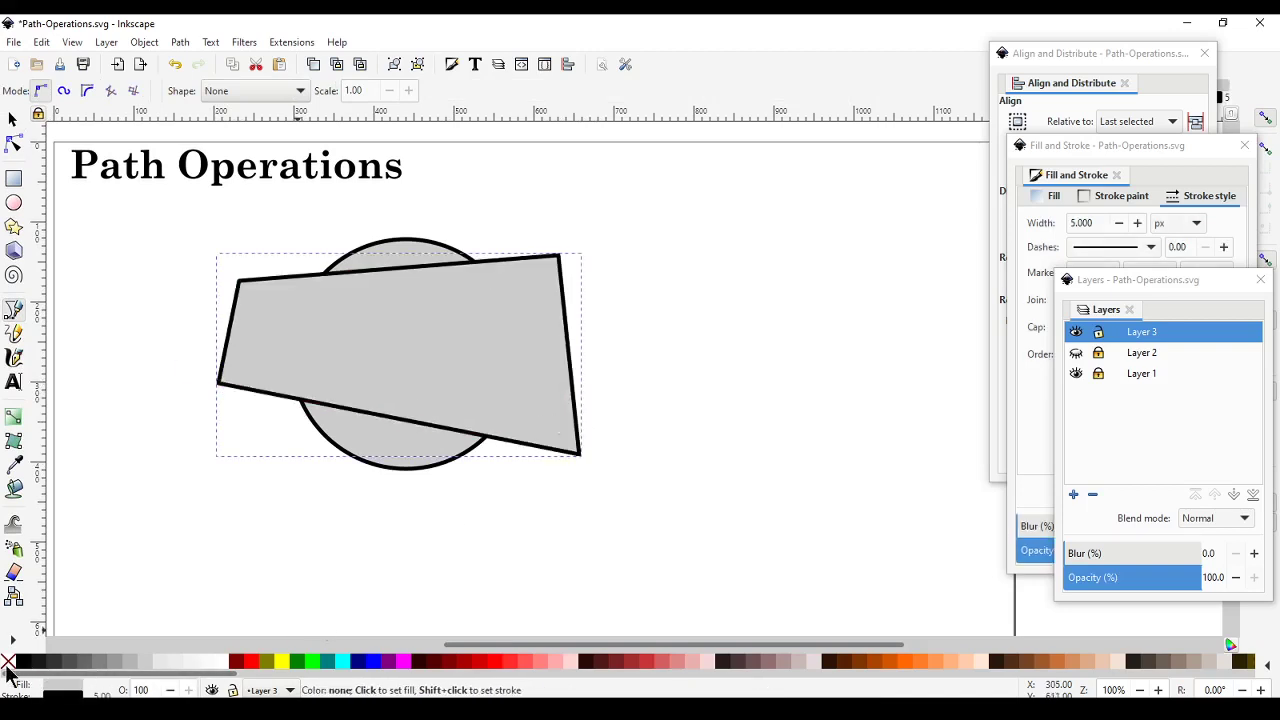
pyautogui.click(9, 663)
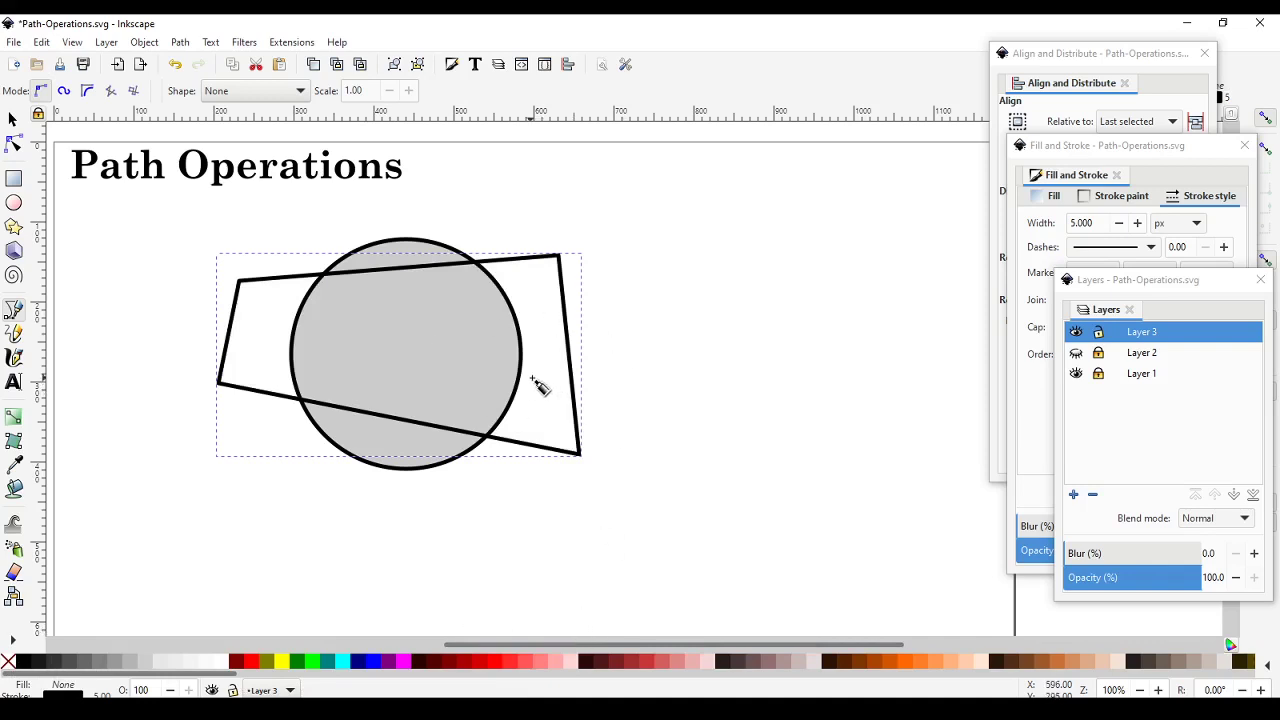
# Step: Select the circle and the four-sided path and split the circle along the path's edges with Division
pyautogui.click(12, 119)
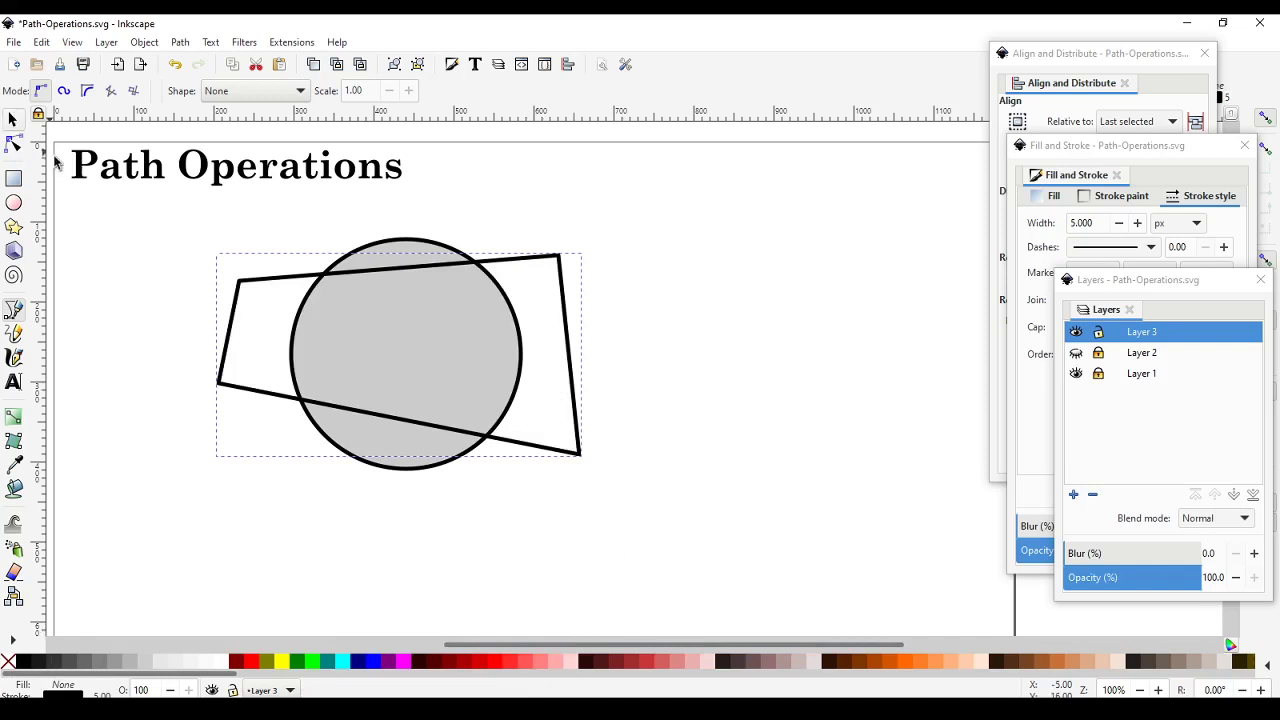
pyautogui.click(422, 466)
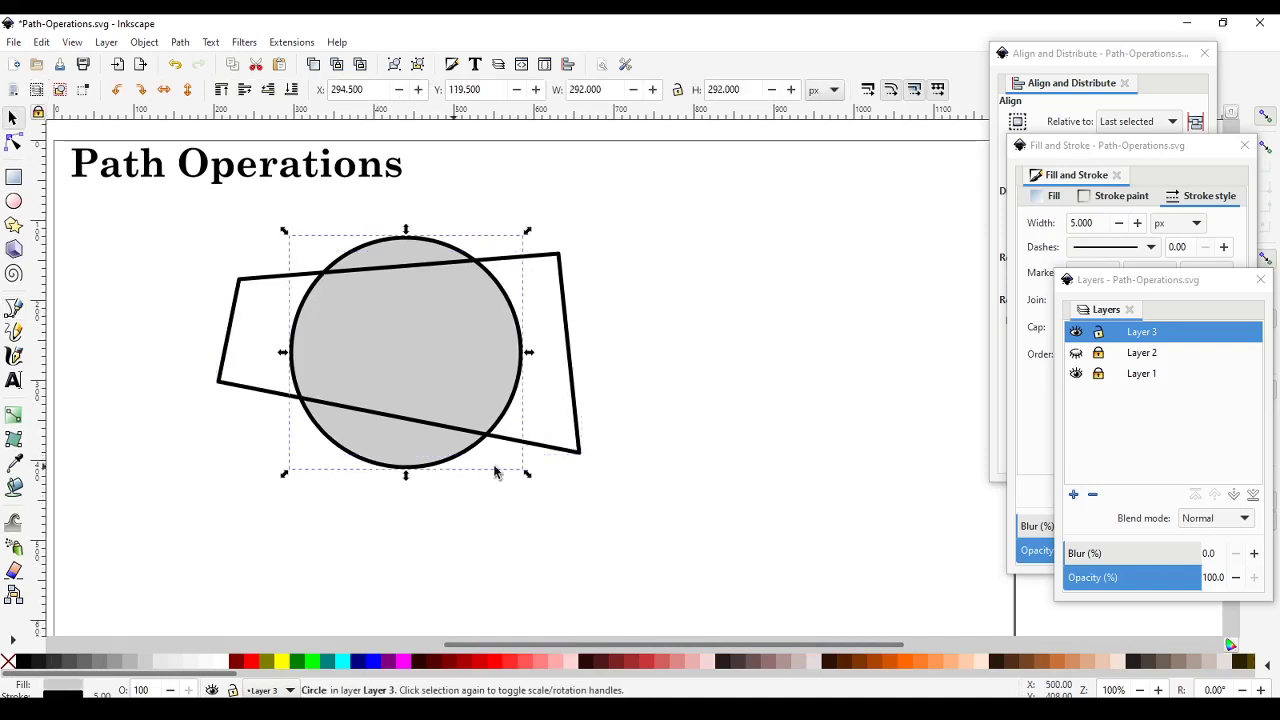
pyautogui.keyDown('shift'); pyautogui.click(581, 454); pyautogui.keyUp('shift')
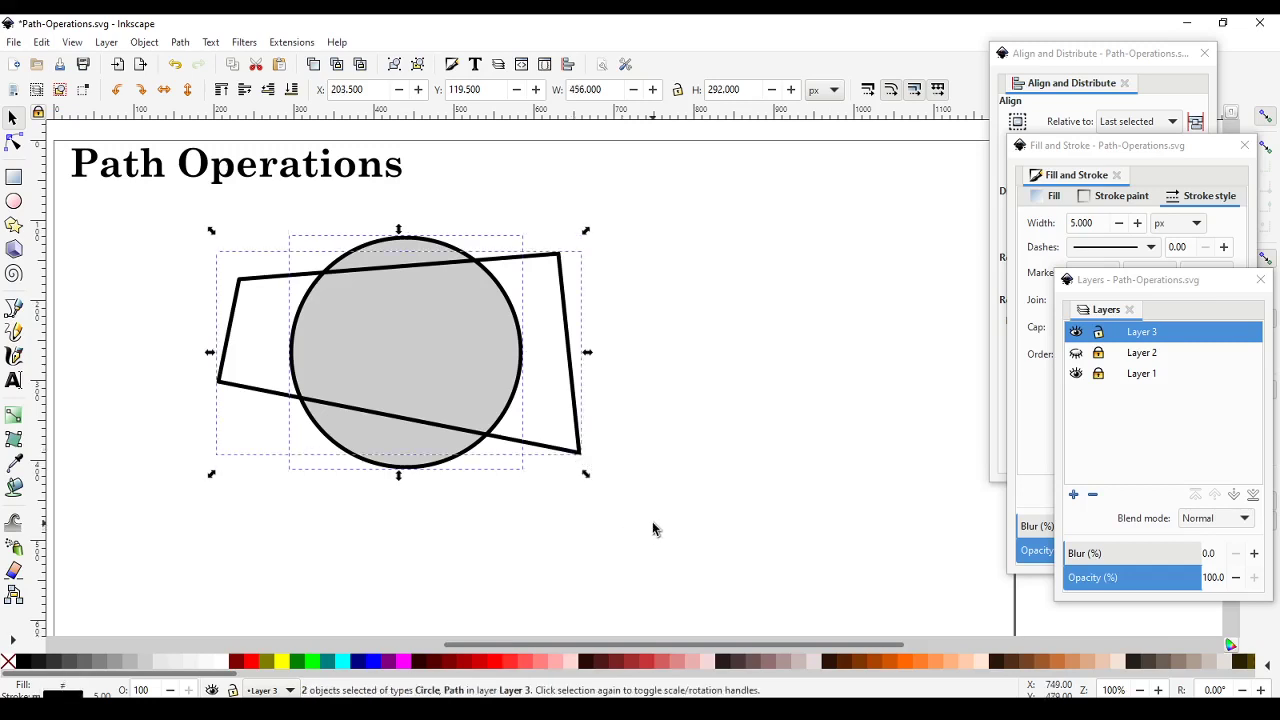
pyautogui.click(467, 574)
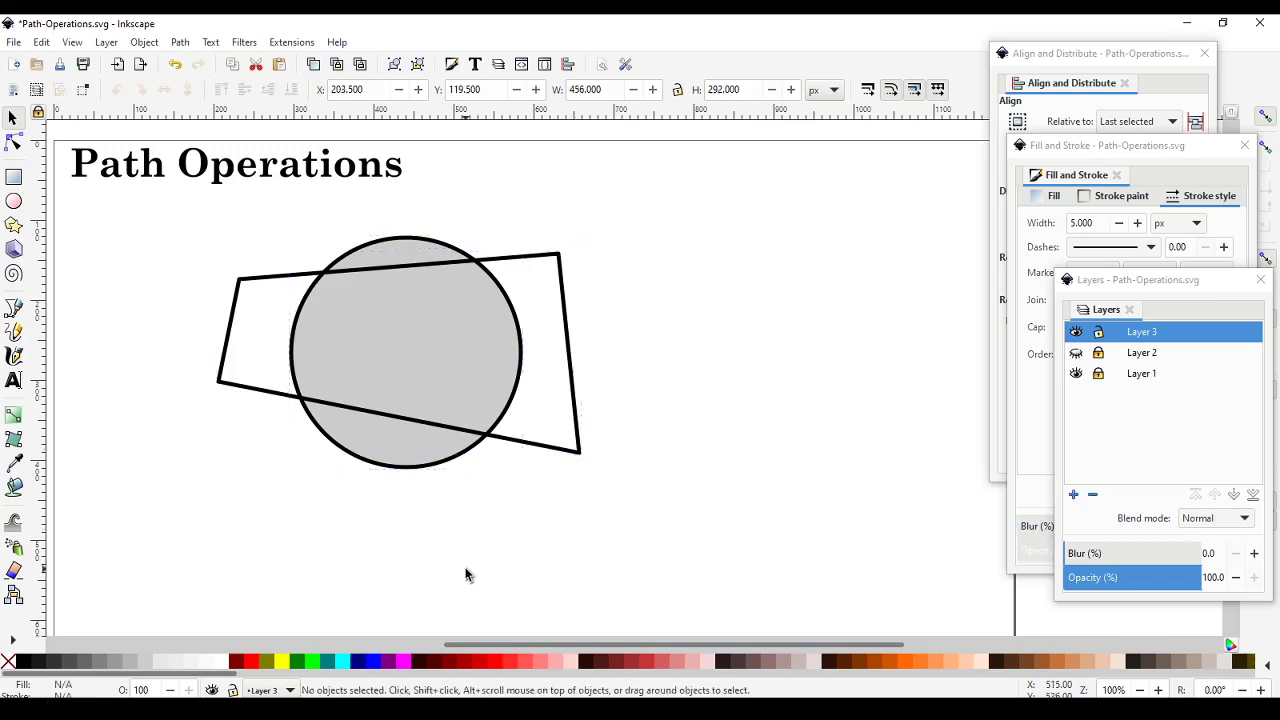
pyautogui.click(422, 470)
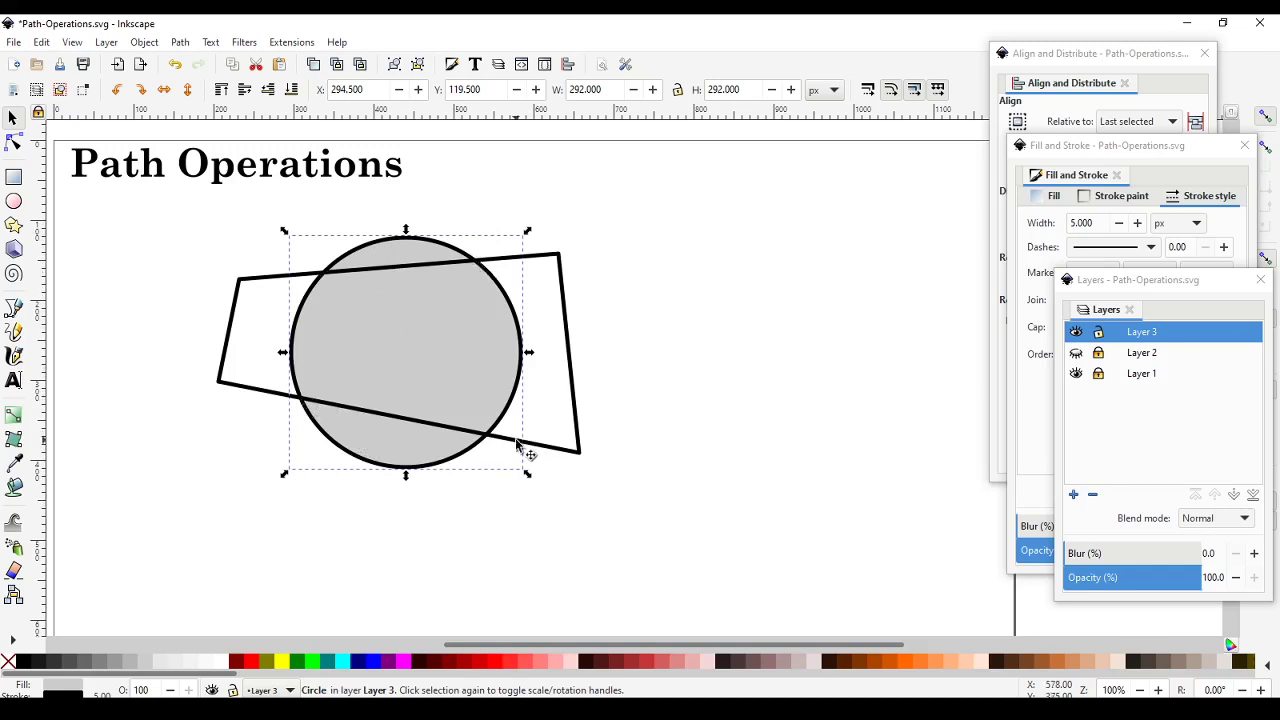
pyautogui.keyDown('shift'); pyautogui.click(577, 386); pyautogui.keyUp('shift')
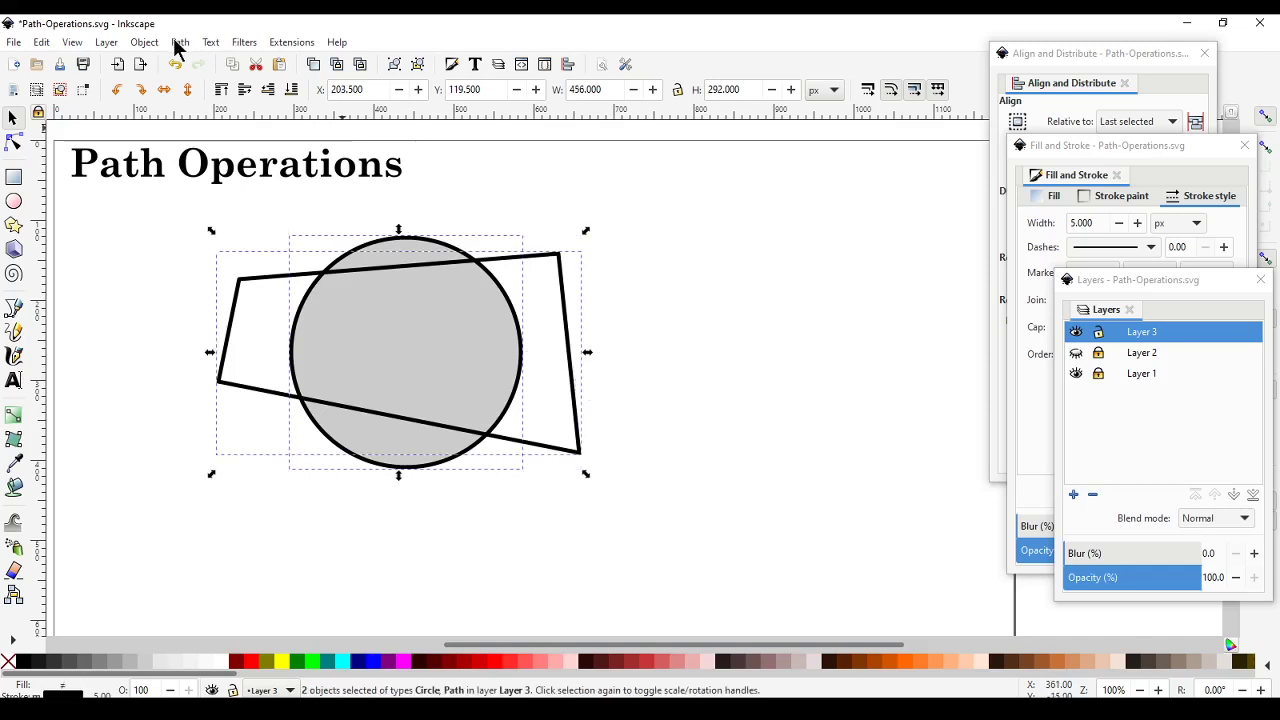
pyautogui.click(178, 42)
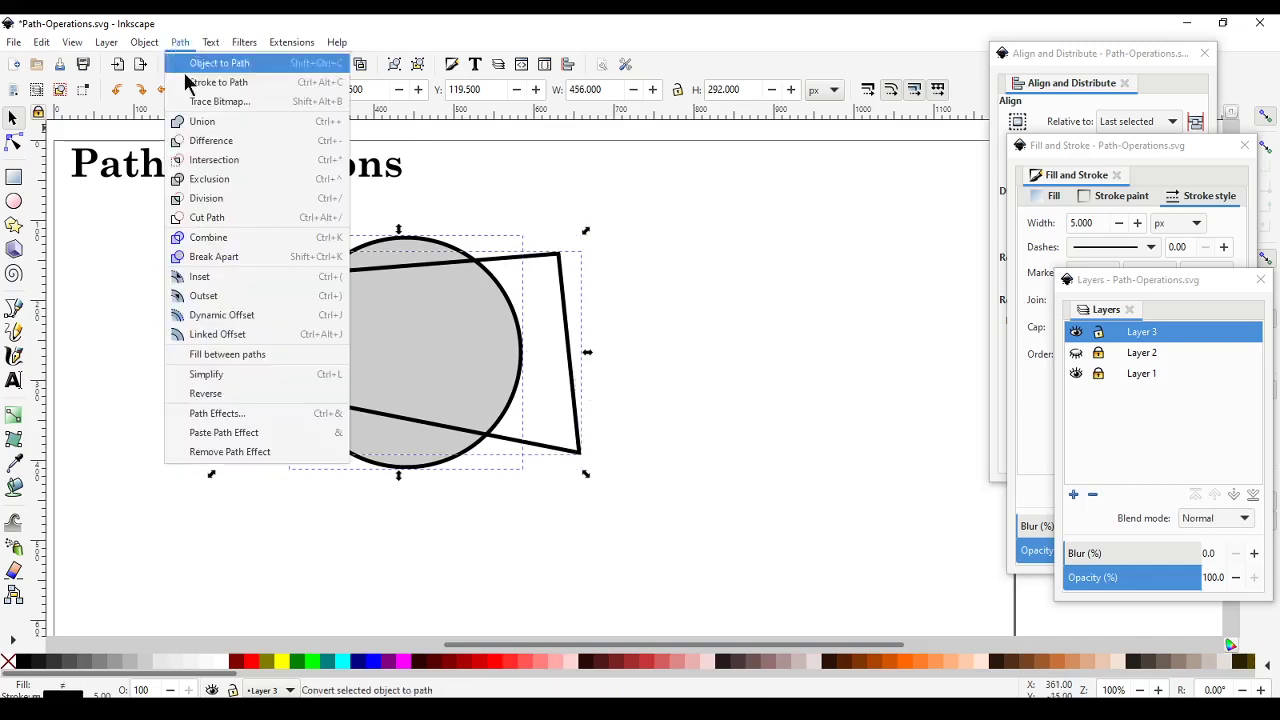
pyautogui.click(207, 199)
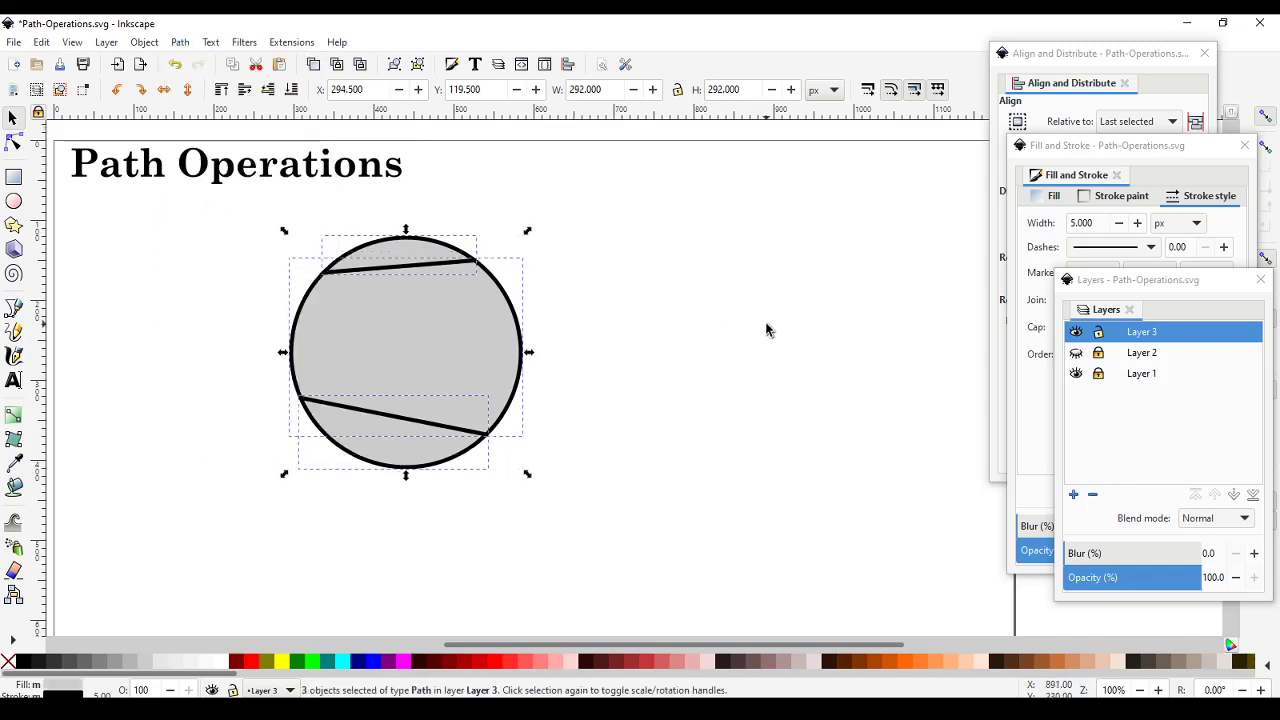
# Step: Pull the circle's middle piece about 177 px to the right and 16 px down, away from the two outer segments
pyautogui.click(704, 397)
pyautogui.click(475, 362)
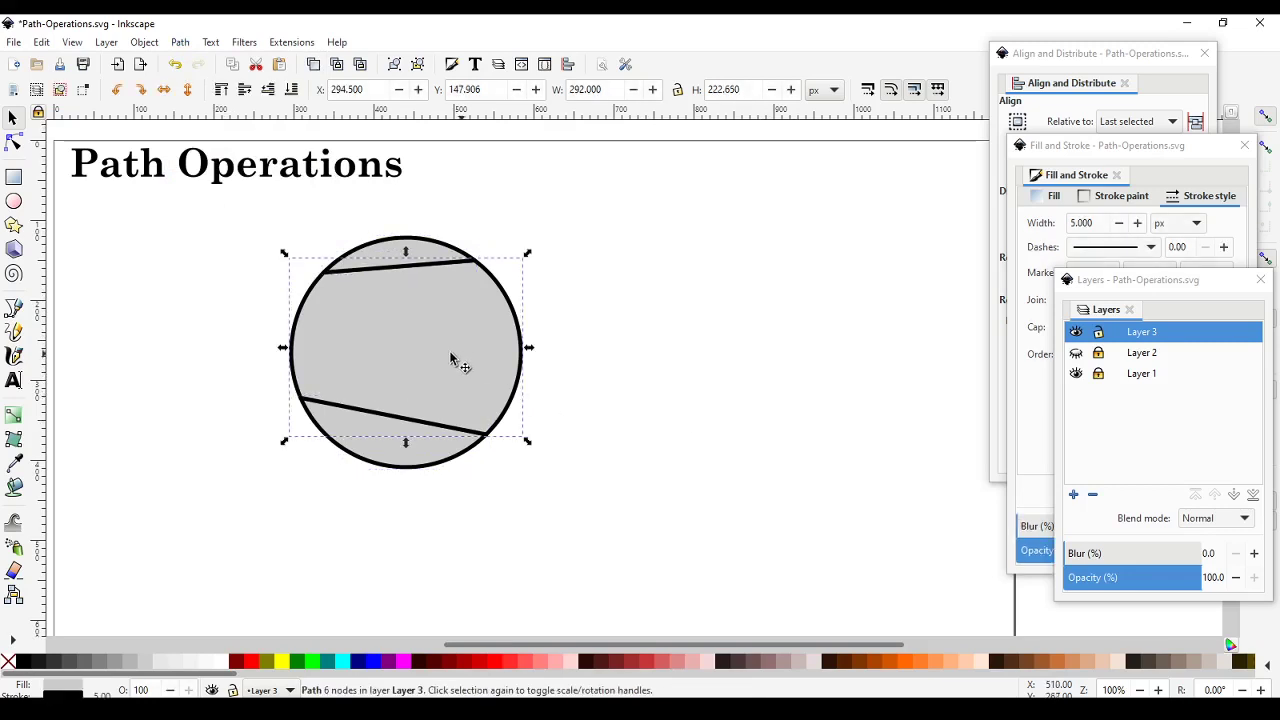
pyautogui.moveTo(450, 358); pyautogui.dragTo(560, 375)
pyautogui.click(757, 428)
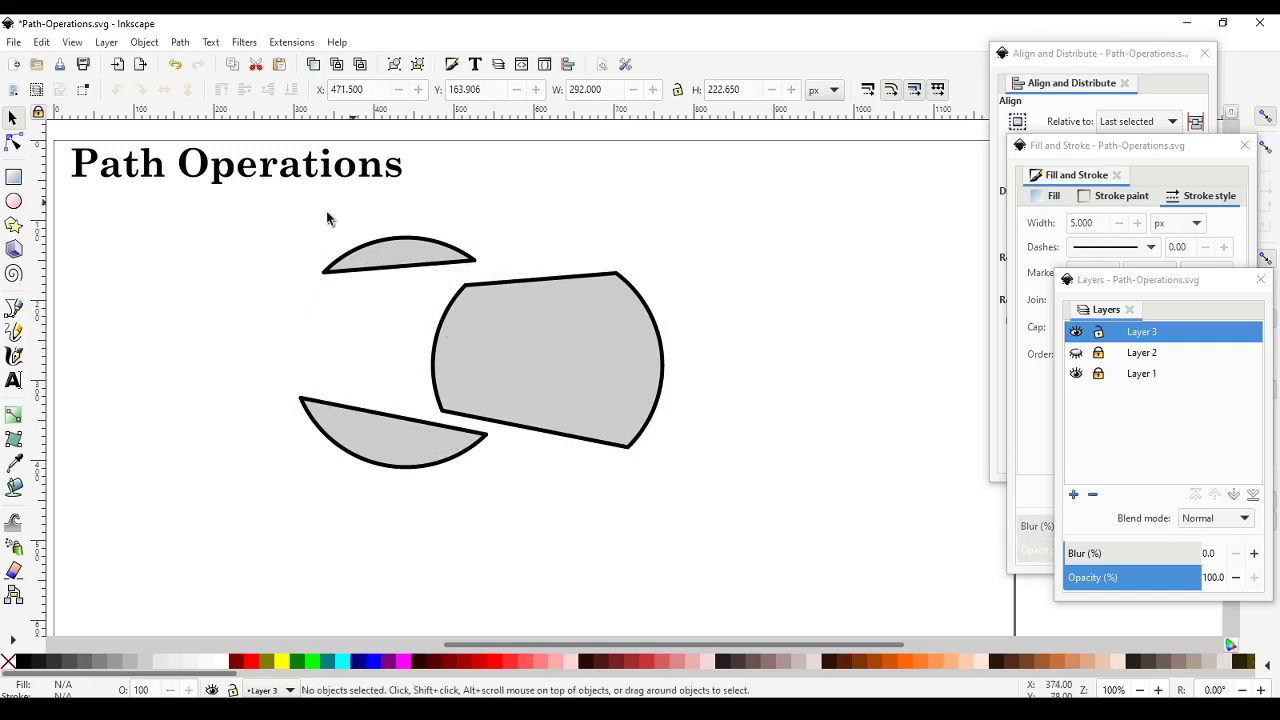
# Step: Scale all three circle pieces down together to about 296 by 189 px and move them to the left
pyautogui.moveTo(256, 228); pyautogui.dragTo(703, 520)
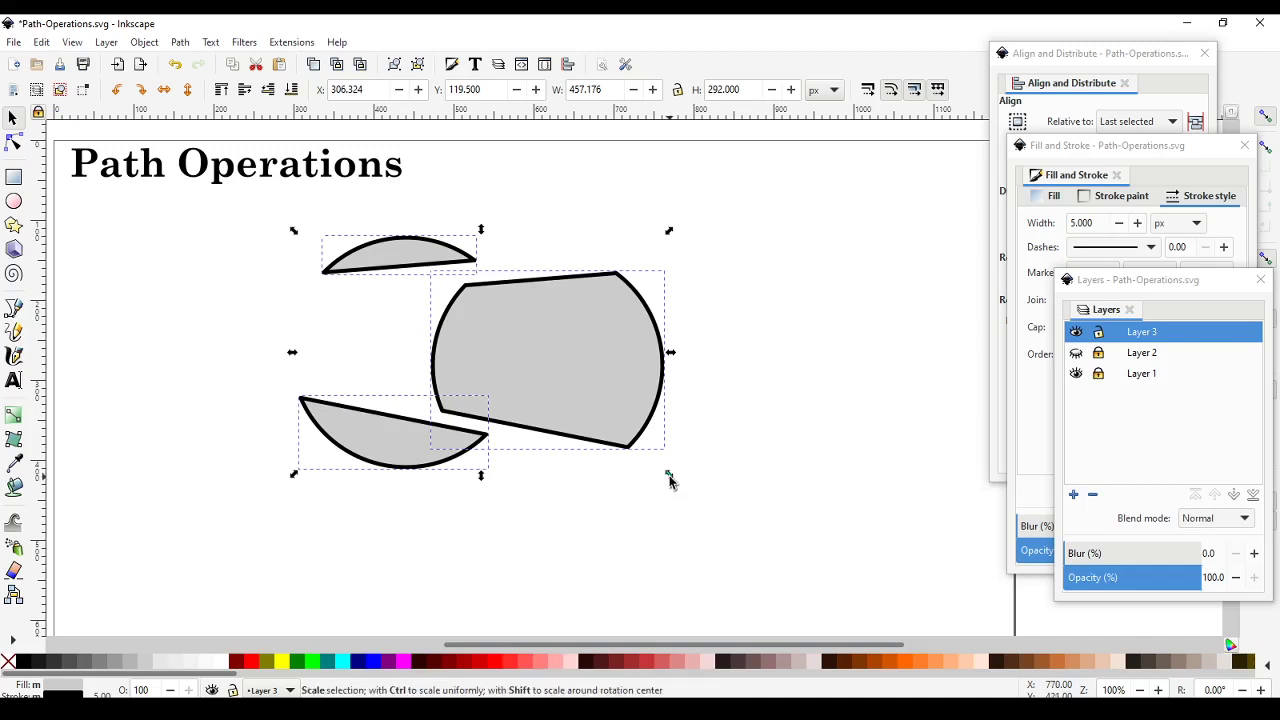
pyautogui.moveTo(669, 478); pyautogui.dragTo(549, 398)
pyautogui.moveTo(471, 343); pyautogui.dragTo(414, 337)
# Step: Set the stroke width of the three circle pieces to 2 px, and nudge the middle piece slightly up and left
pyautogui.click(1142, 157)
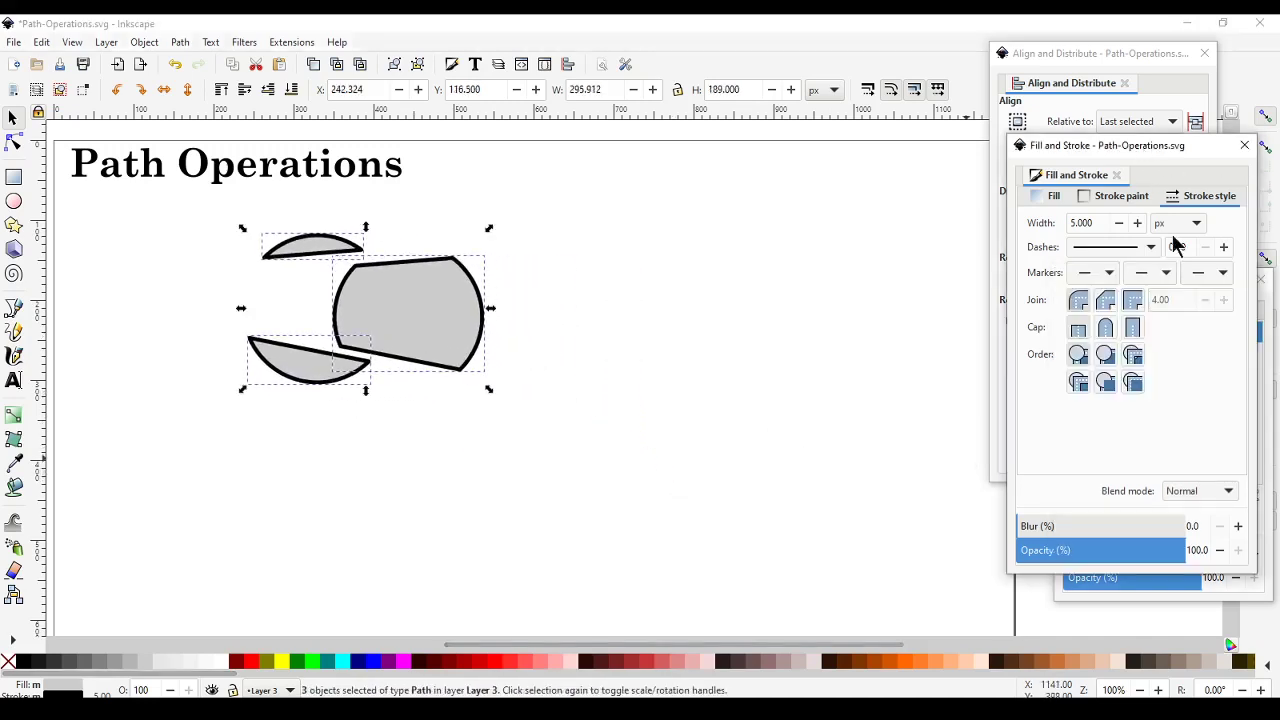
pyautogui.tripleClick(1102, 223)
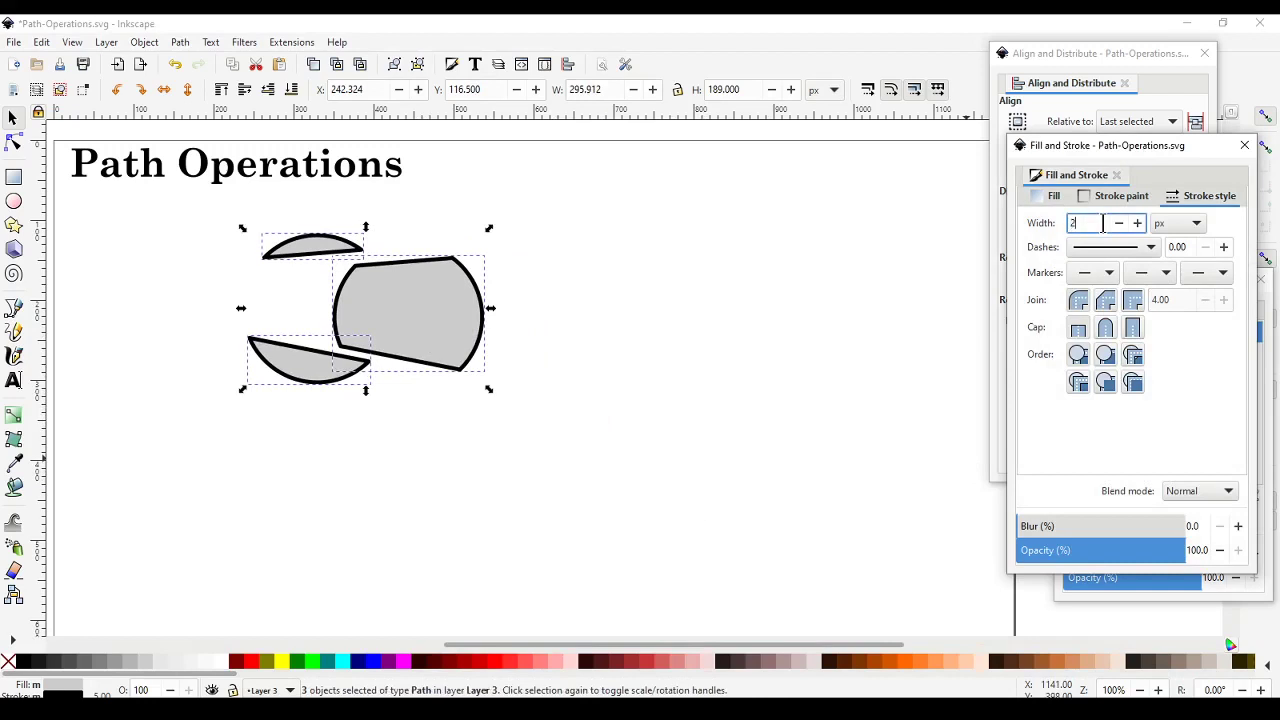
pyautogui.write('2')
pyautogui.press('Return')
pyautogui.click(840, 472)
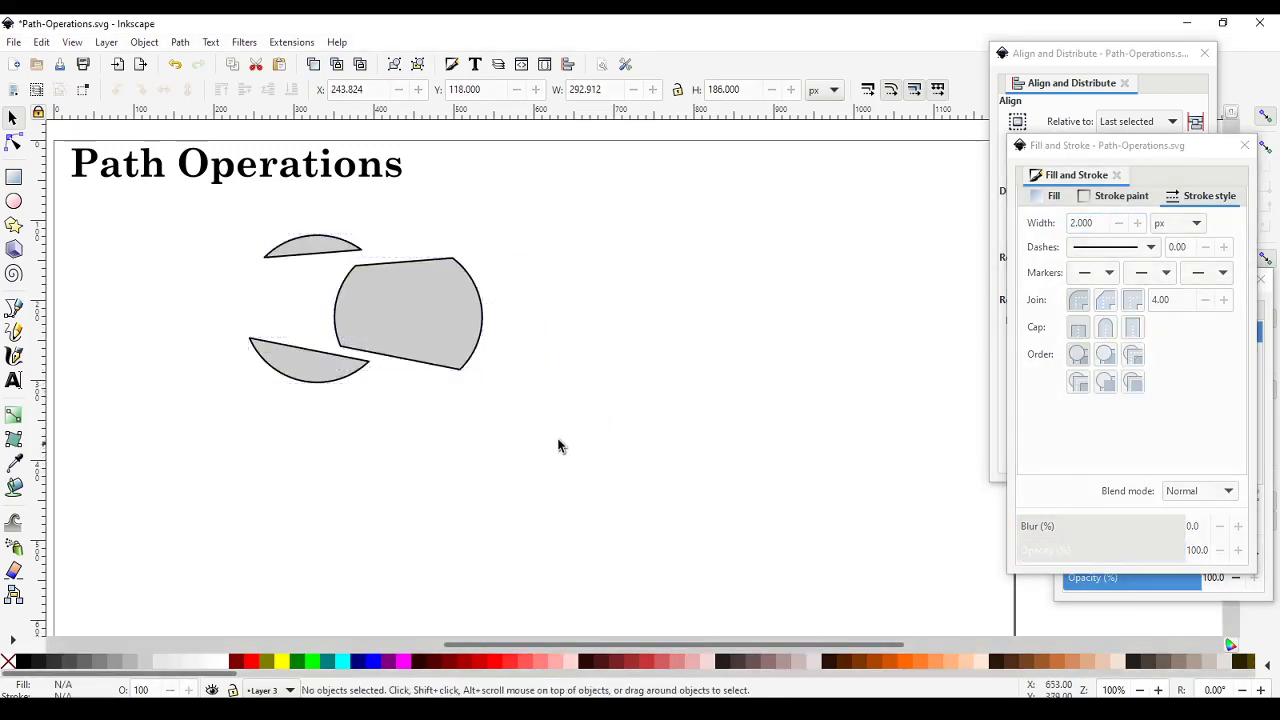
pyautogui.moveTo(445, 316)
pyautogui.mouseDown()
pyautogui.moveTo(457, 294)
pyautogui.moveTo(437, 323)
pyautogui.moveTo(454, 334)
pyautogui.moveTo(441, 311)
pyautogui.mouseUp()
pyautogui.click(651, 412)
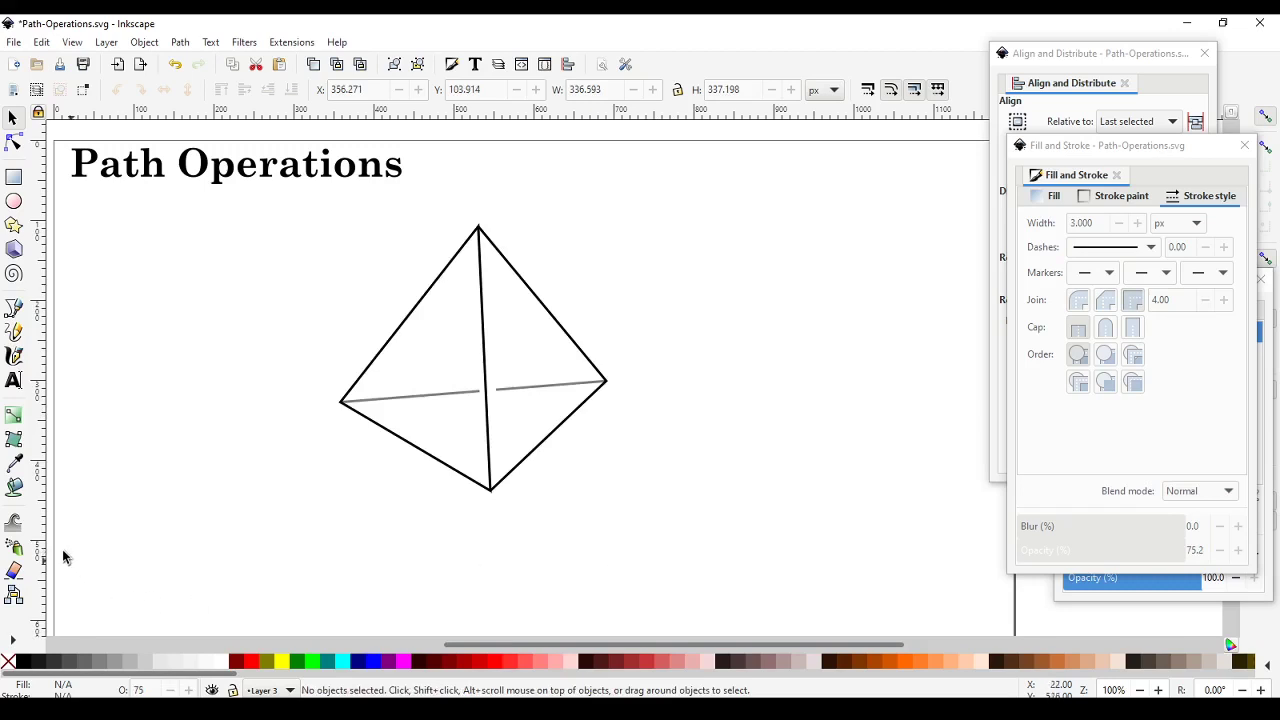
# Step: Fill the right face of the pyramid with light grey using the Paint Bucket tool
pyautogui.click(13, 492)
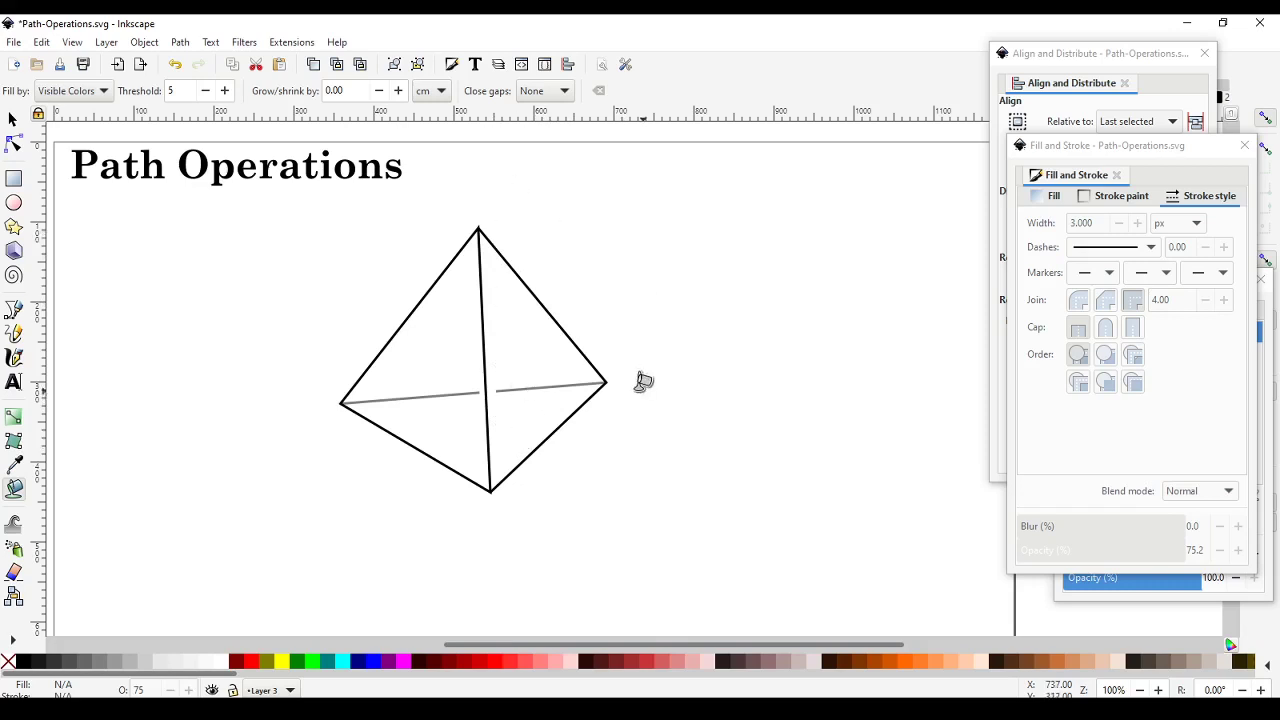
pyautogui.click(538, 353)
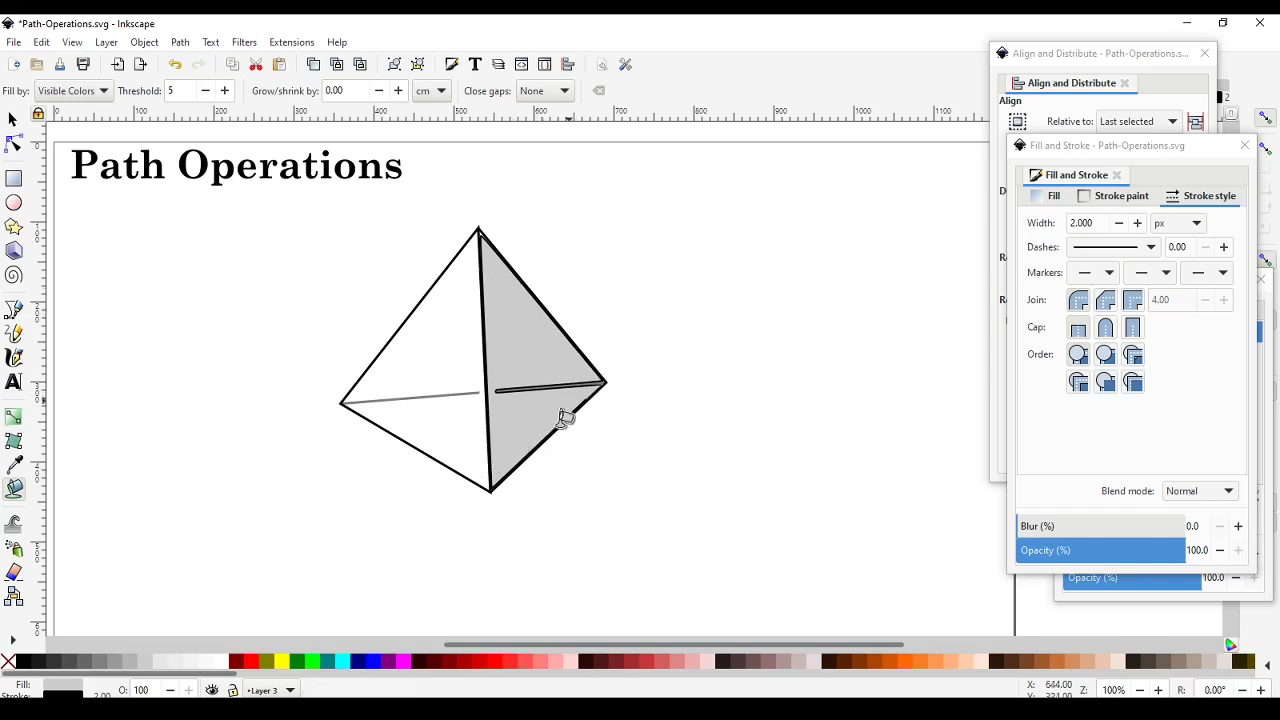
# Step: Remove the outline from the pyramid's right-face shading and recolour its fill to 10% Gray
pyautogui.keyDown('shift'); pyautogui.click(8, 662); pyautogui.keyUp('shift')
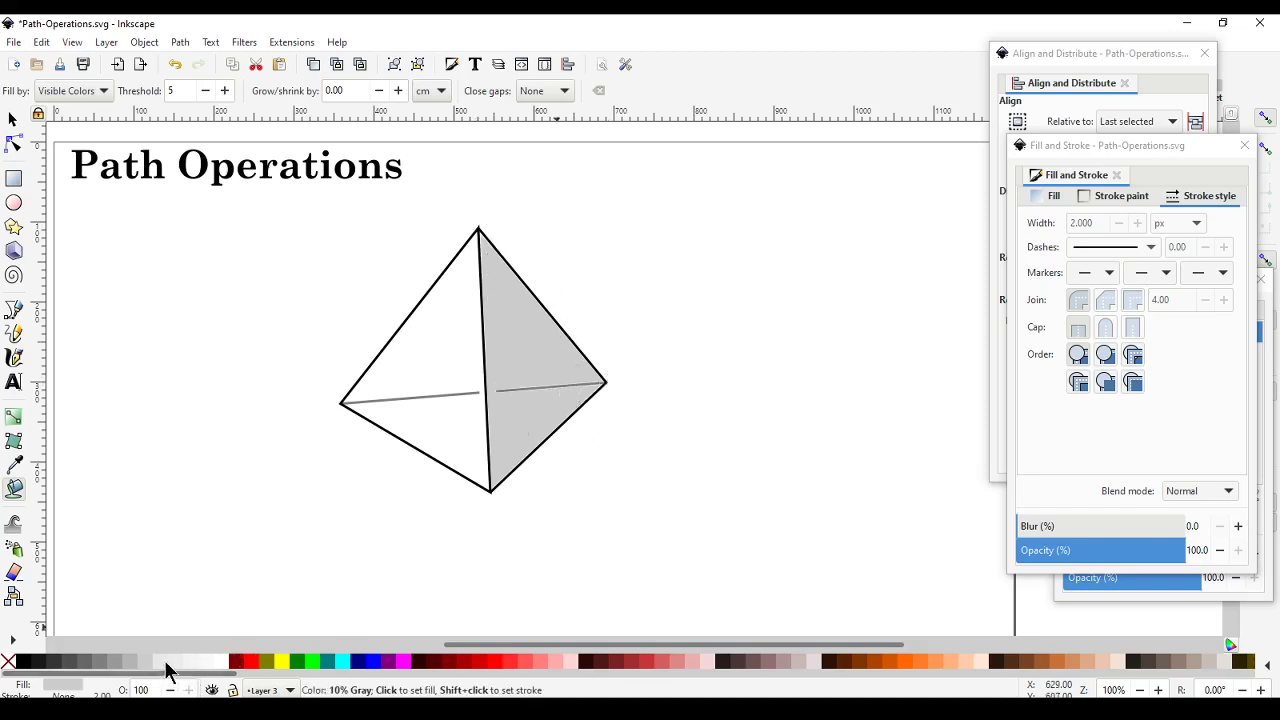
pyautogui.click(12, 120)
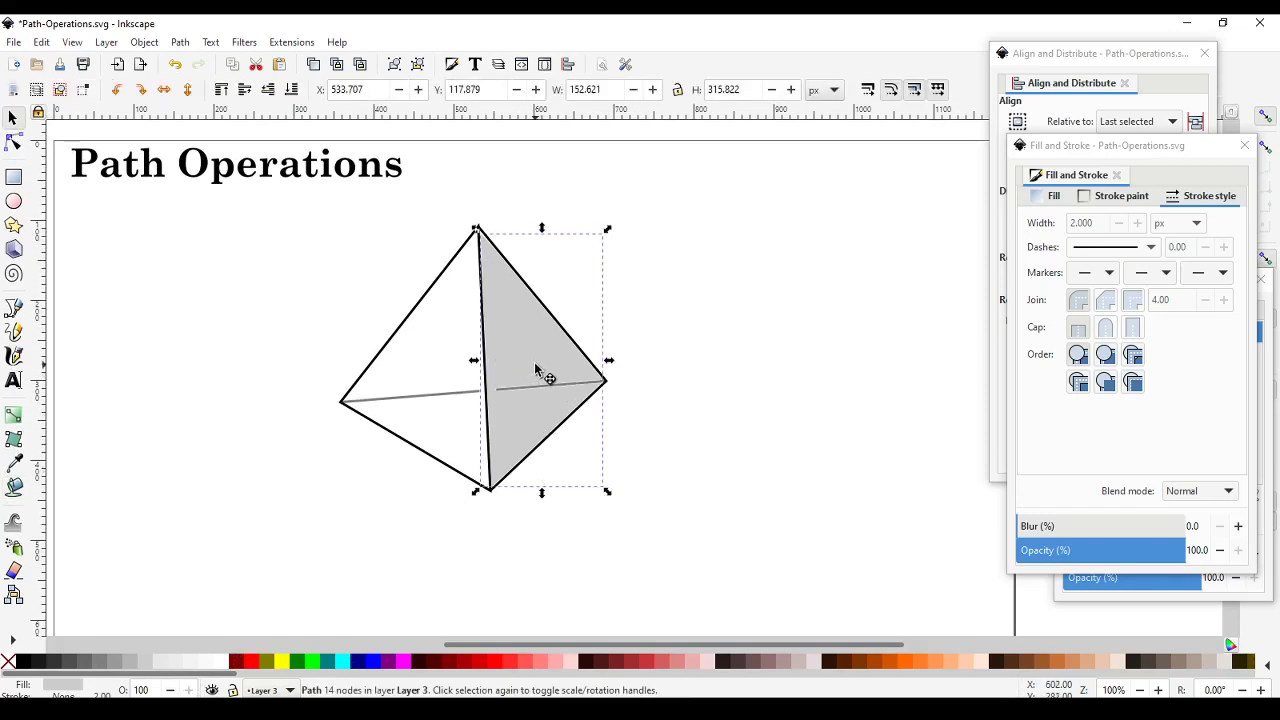
pyautogui.moveTo(535, 370); pyautogui.dragTo(712, 343)
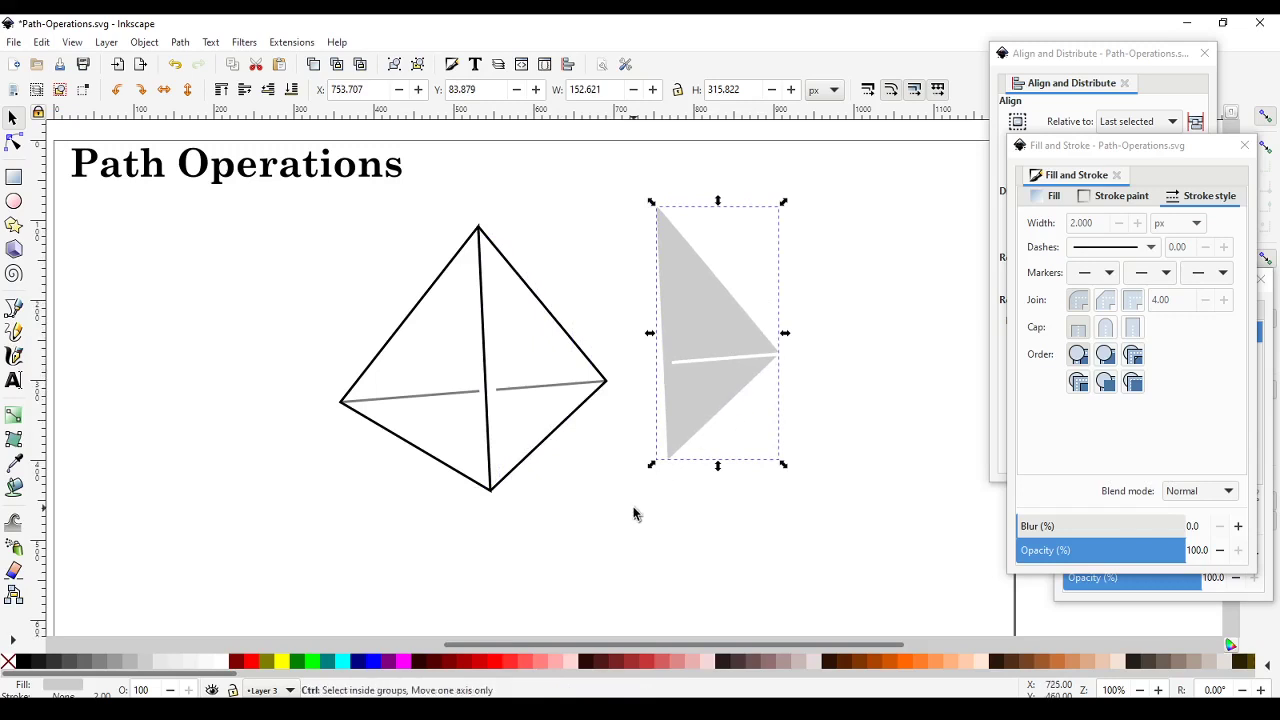
pyautogui.hotkey('ctrl', 'z')
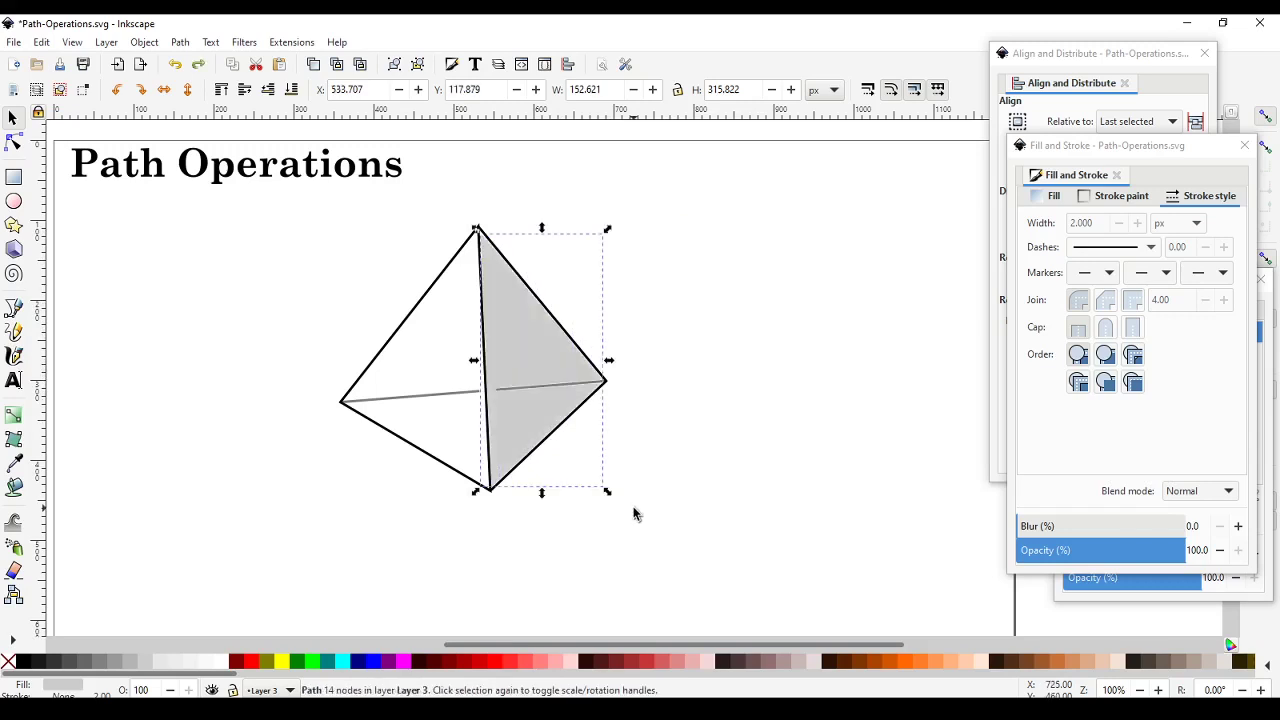
pyautogui.click(161, 666)
pyautogui.click(808, 562)
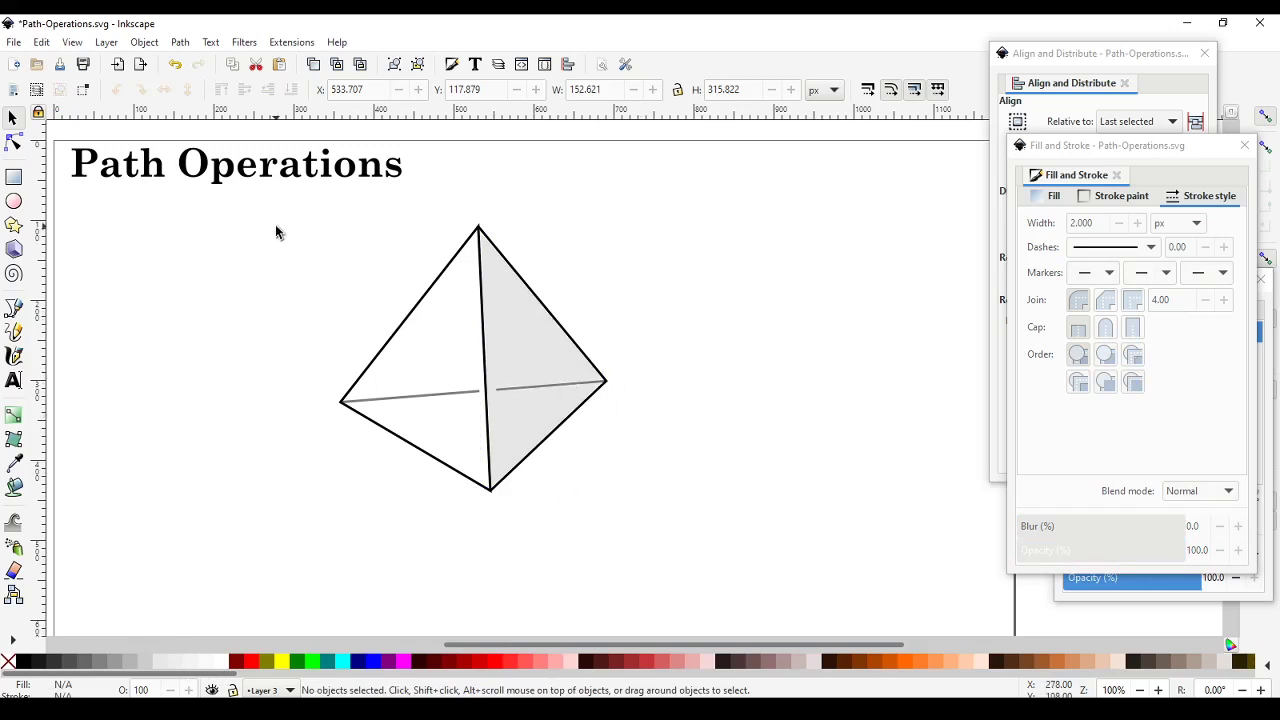
# Step: Scale the whole pyramid down to about 179 by 181 px, and enlarge it again beyond its original size
pyautogui.moveTo(275, 215)
pyautogui.mouseDown()
pyautogui.moveTo(648, 515)
pyautogui.moveTo(665, 505)
pyautogui.moveTo(611, 500)
pyautogui.moveTo(488, 374)
pyautogui.mouseUp()
pyautogui.click(697, 435)
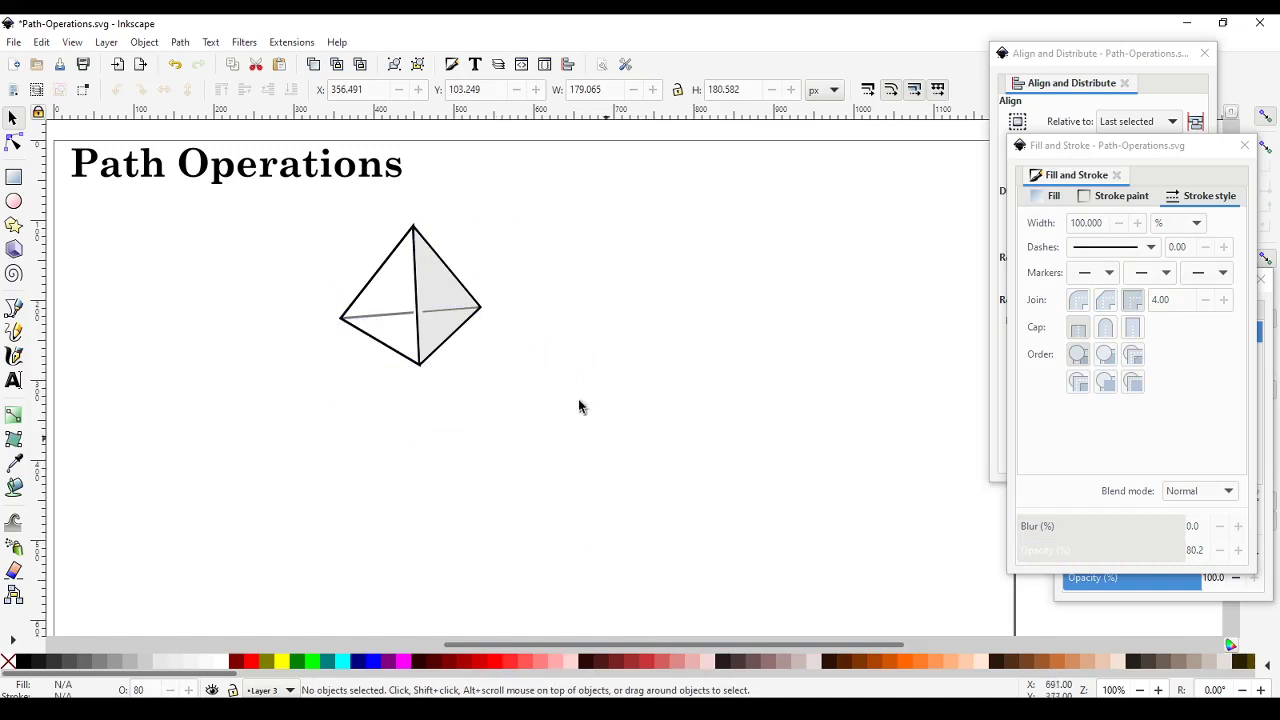
pyautogui.click(447, 300)
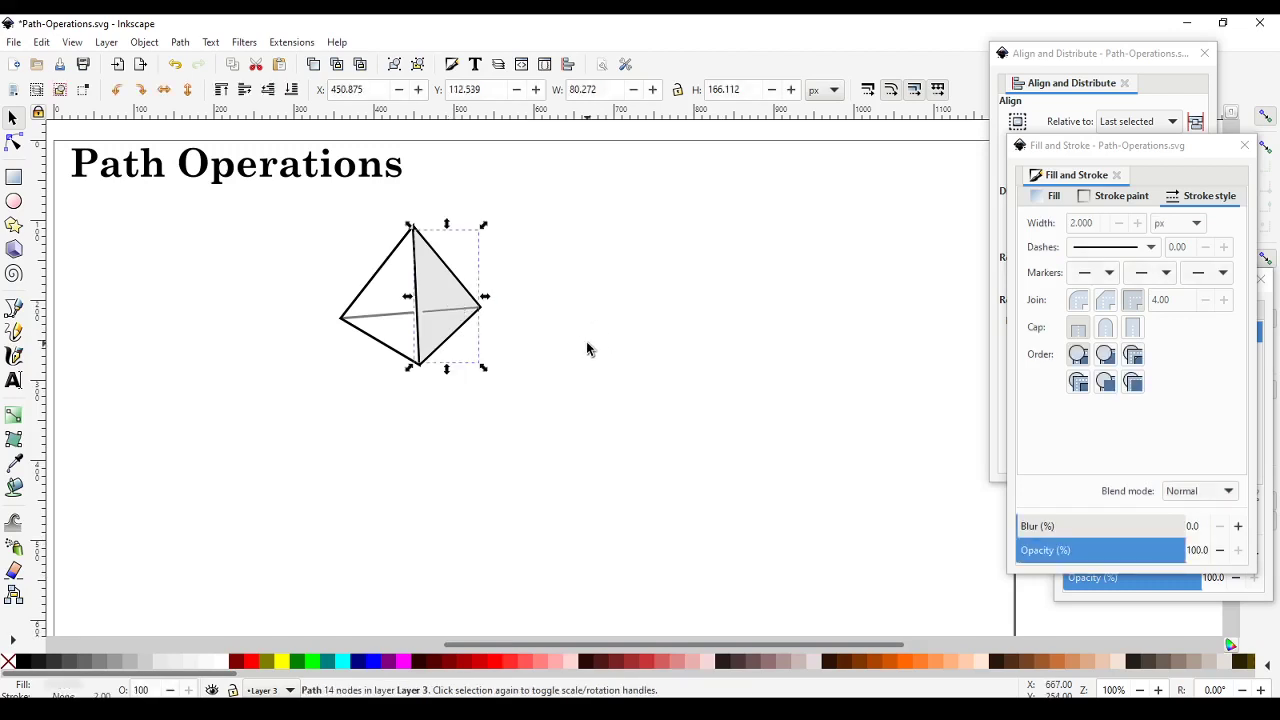
pyautogui.click(334, 277)
pyautogui.moveTo(309, 218); pyautogui.dragTo(685, 560)
pyautogui.click(797, 446)
# Step: Apply a Dynamic Offset to the right-face shading and shrink it slightly inward from the pyramid's outlines
pyautogui.click(562, 398)
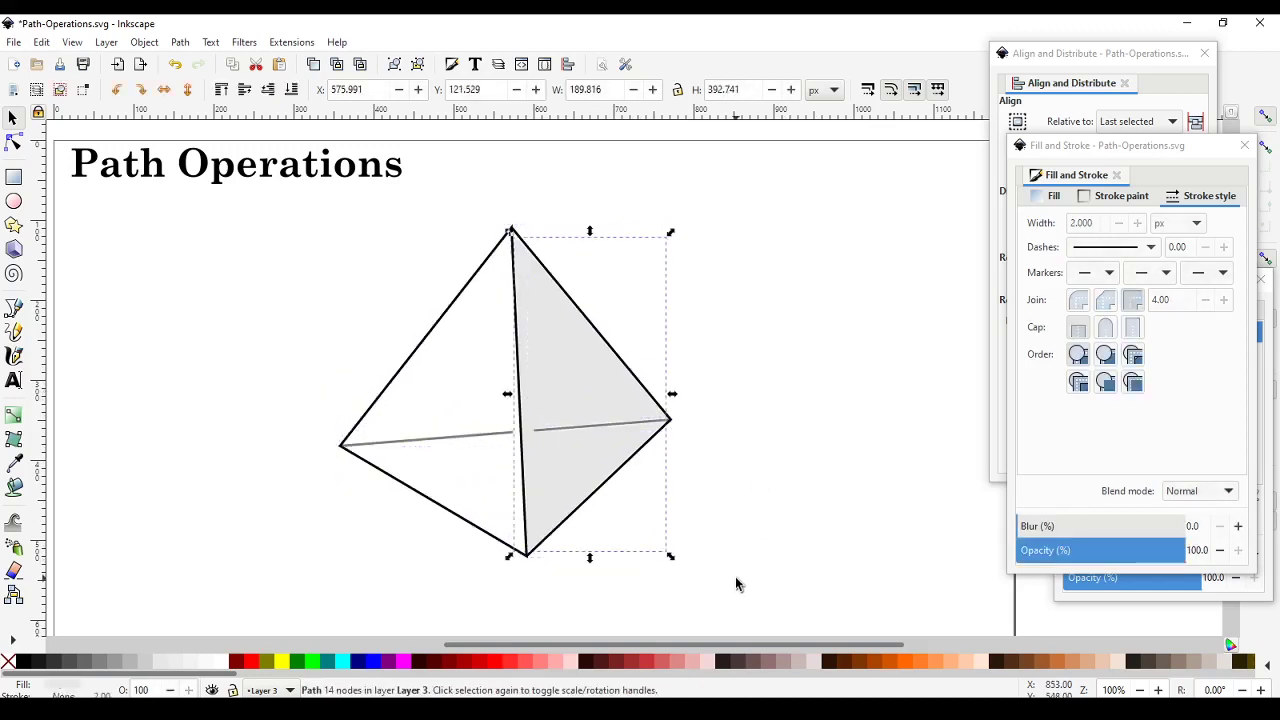
pyautogui.click(180, 42)
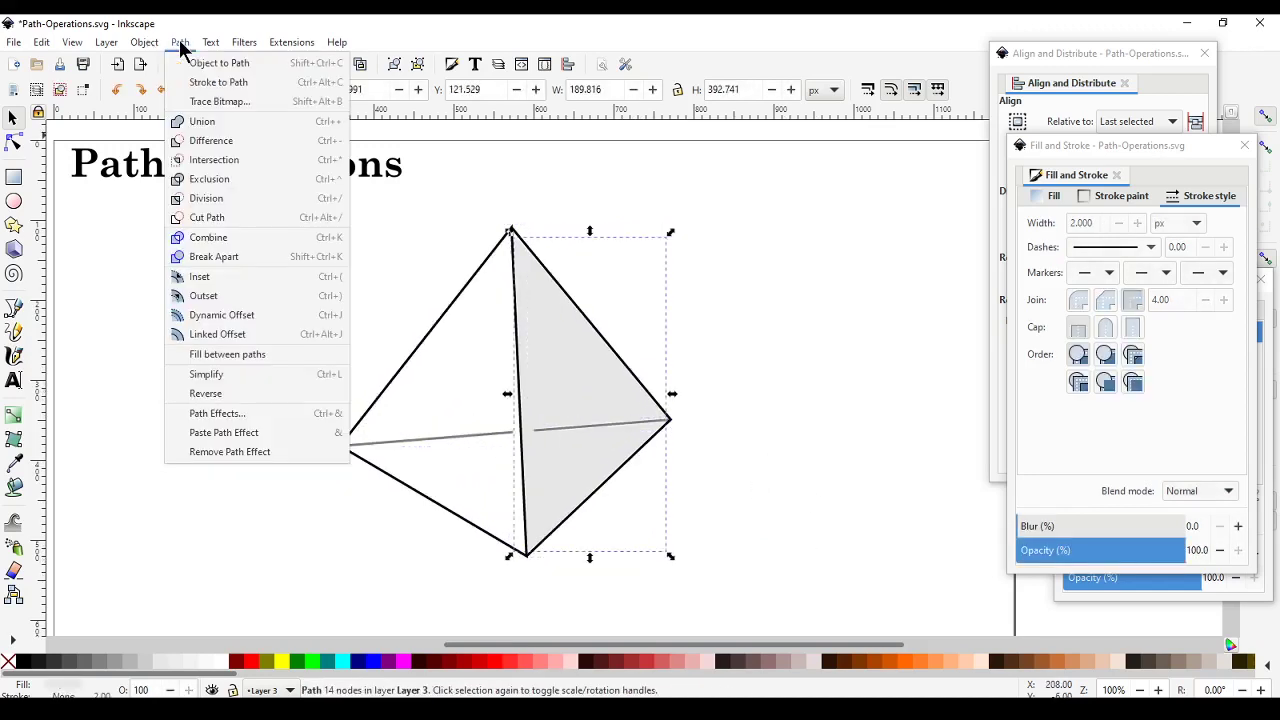
pyautogui.click(231, 318)
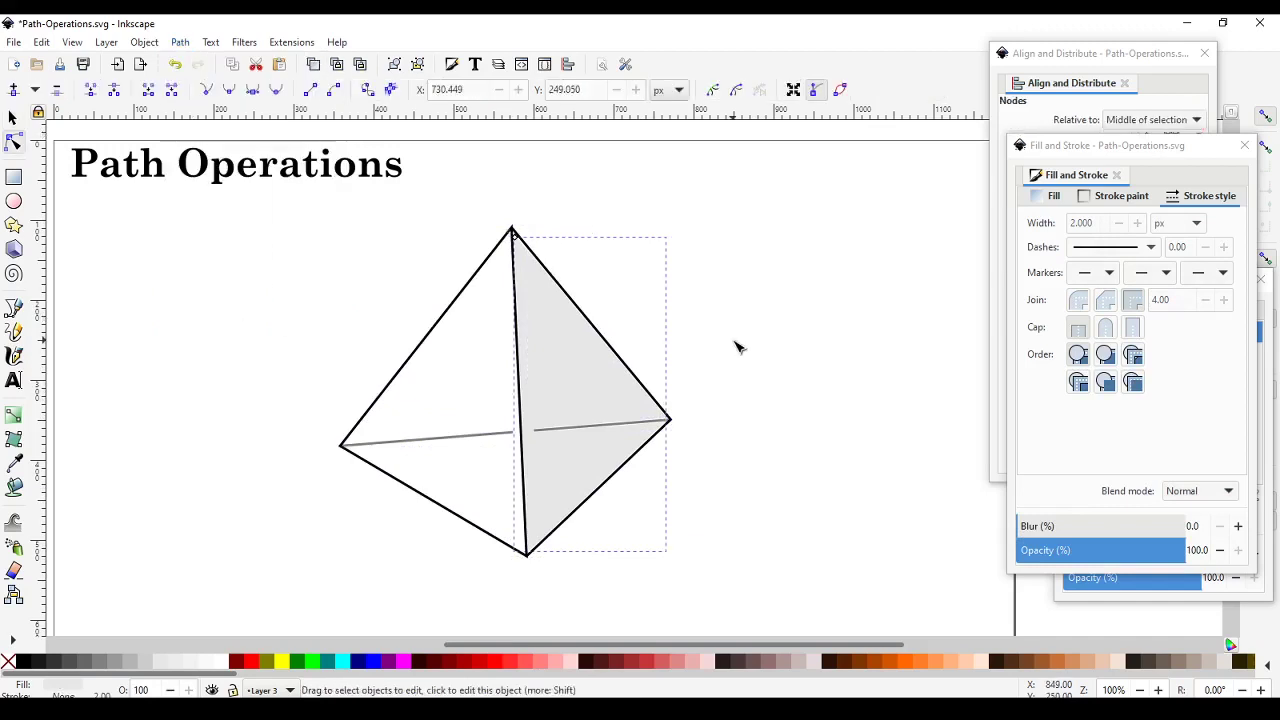
pyautogui.moveTo(518, 240)
pyautogui.mouseDown()
pyautogui.moveTo(514, 207)
pyautogui.moveTo(522, 272)
pyautogui.moveTo(516, 232)
pyautogui.moveTo(518, 247)
pyautogui.mouseUp()
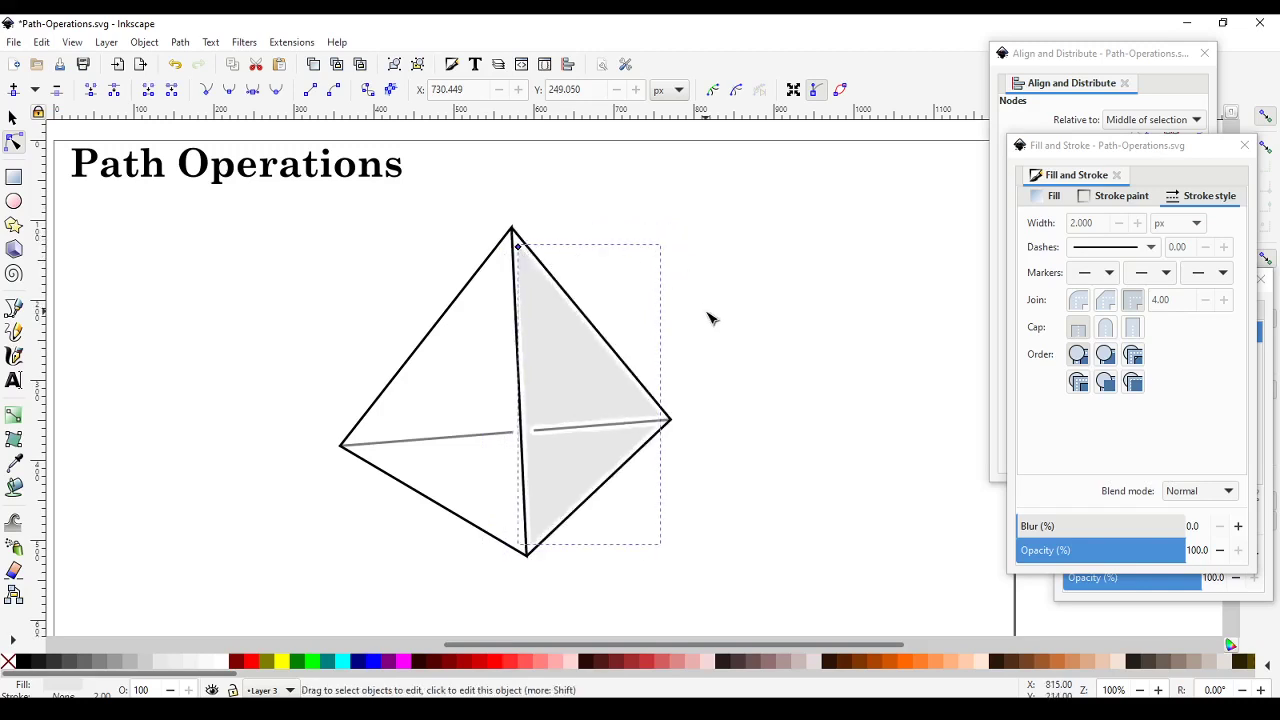
pyautogui.click(777, 349)
# Step: Scale the whole pyramid with its offset shading down to about 169 by 170 px
pyautogui.moveTo(296, 211); pyautogui.dragTo(741, 581)
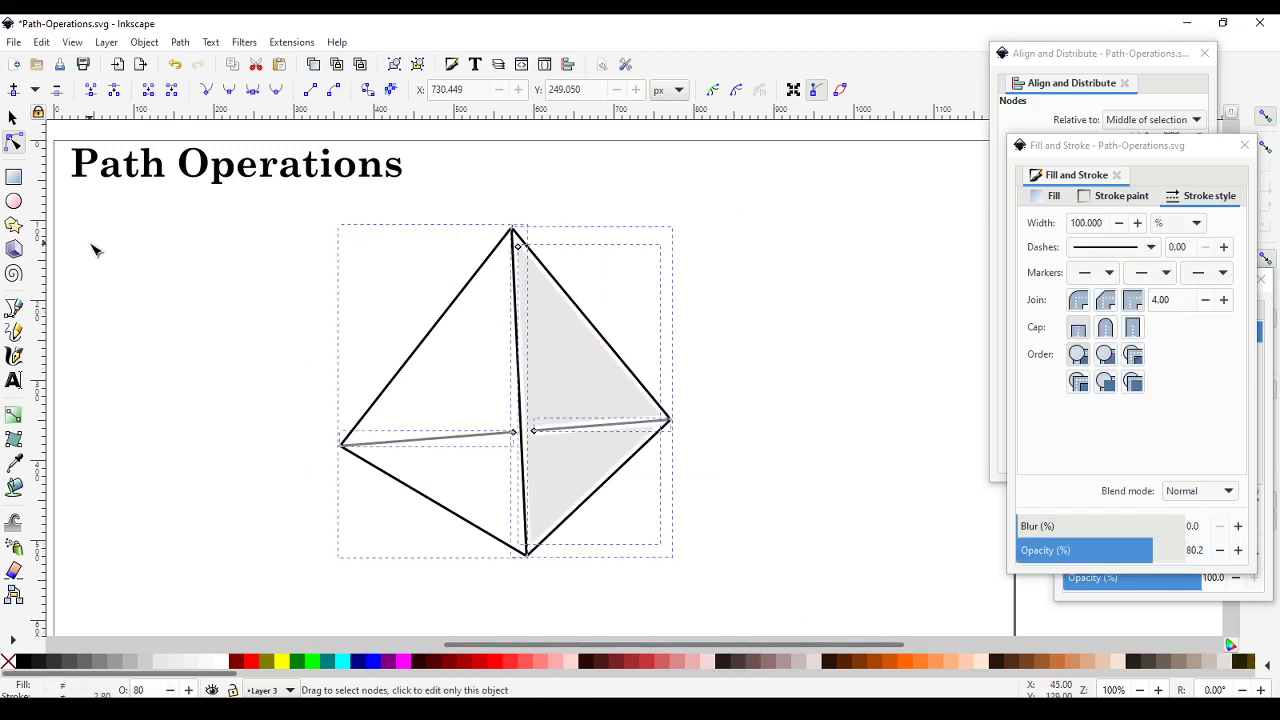
pyautogui.click(13, 117)
pyautogui.moveTo(683, 567); pyautogui.dragTo(472, 358)
pyautogui.click(671, 414)
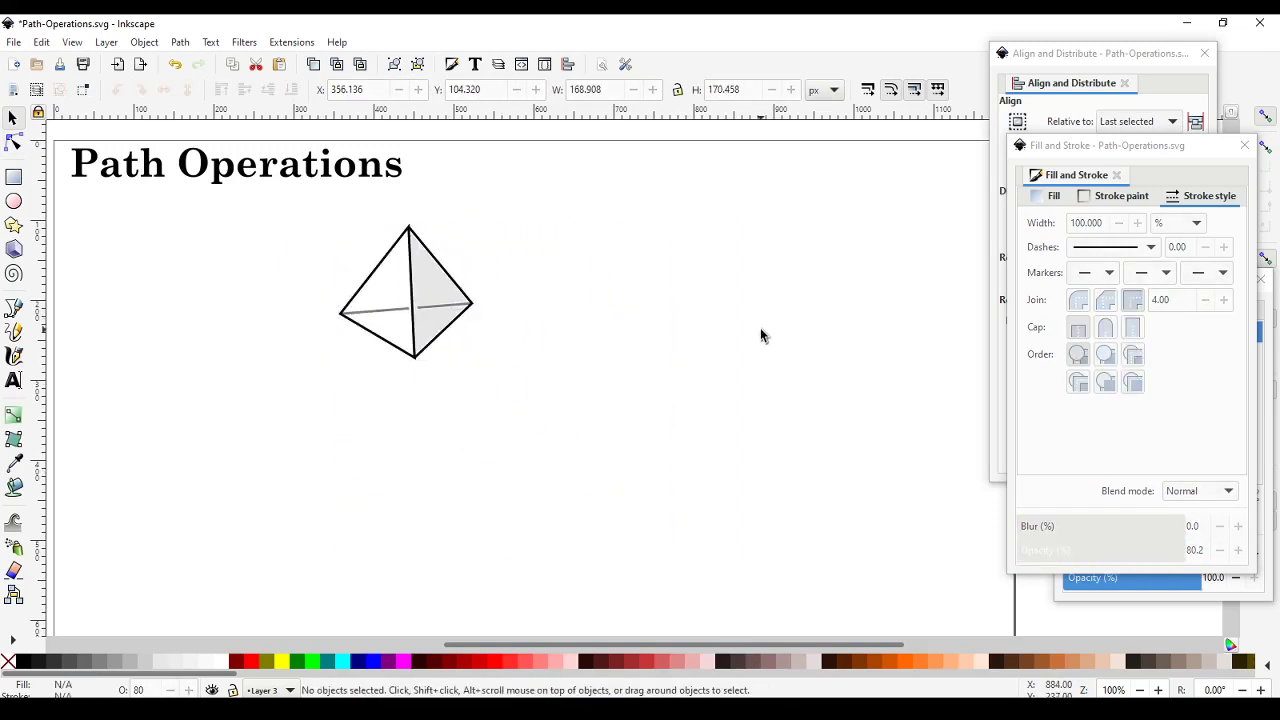
pyautogui.click(455, 320)
pyautogui.click(571, 297)
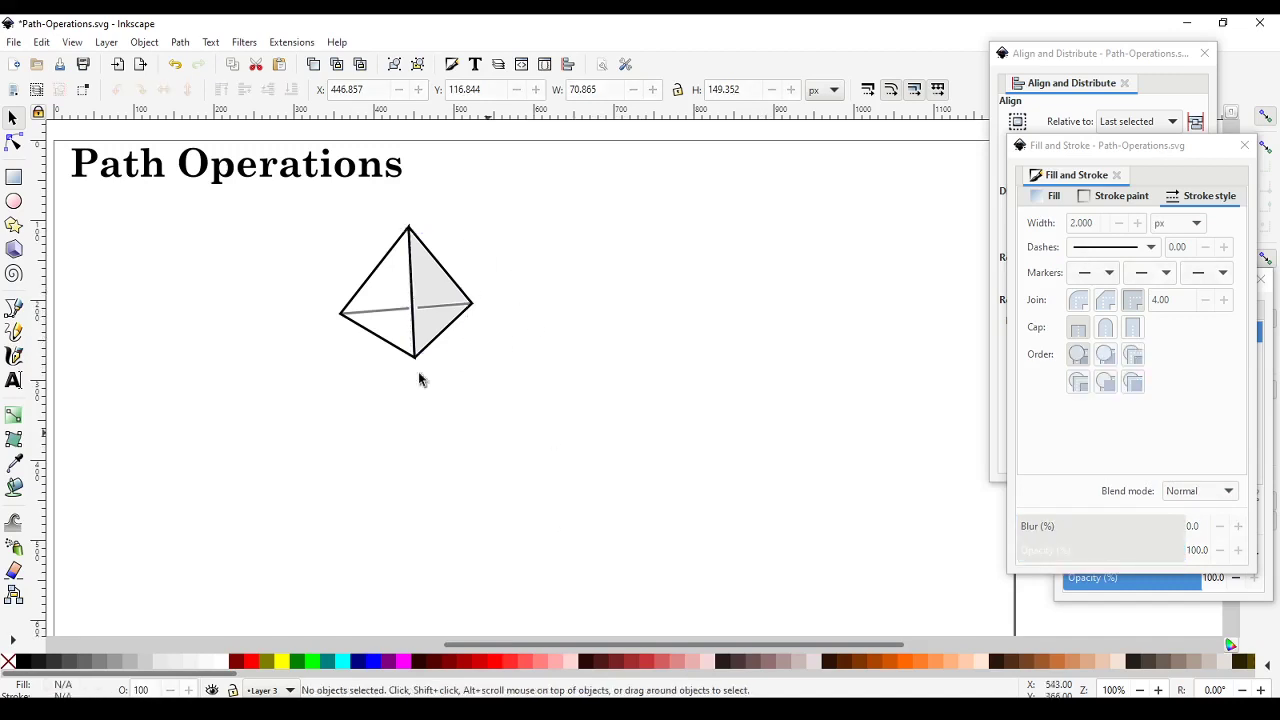
pyautogui.moveTo(305, 213); pyautogui.dragTo(501, 376)
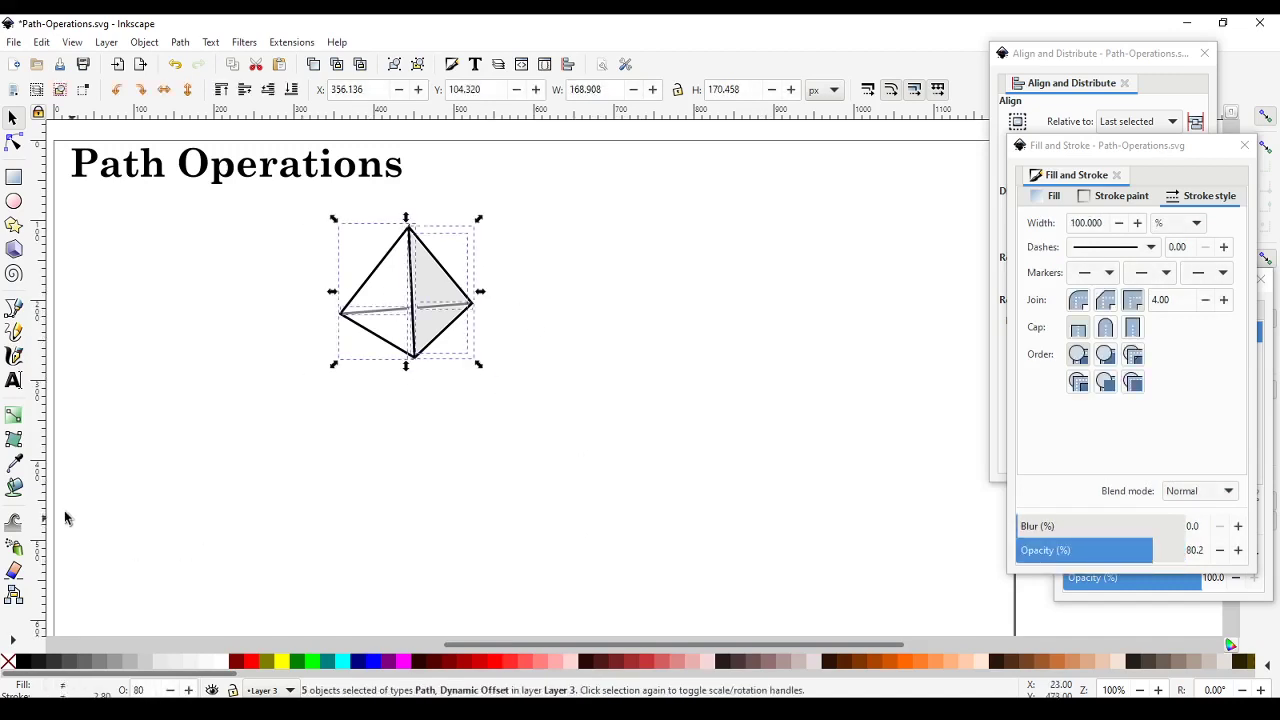
pyautogui.click(546, 566)
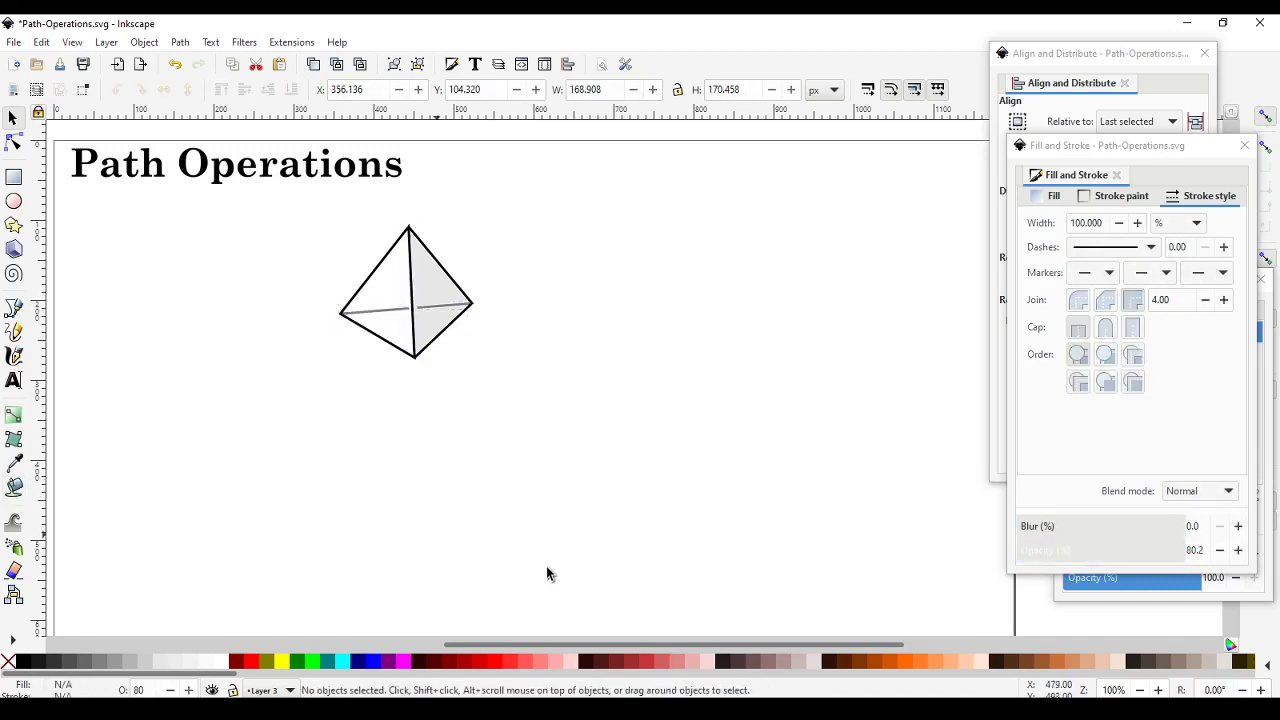
pyautogui.moveTo(388, 249); pyautogui.dragTo(580, 437)
pyautogui.click(627, 513)
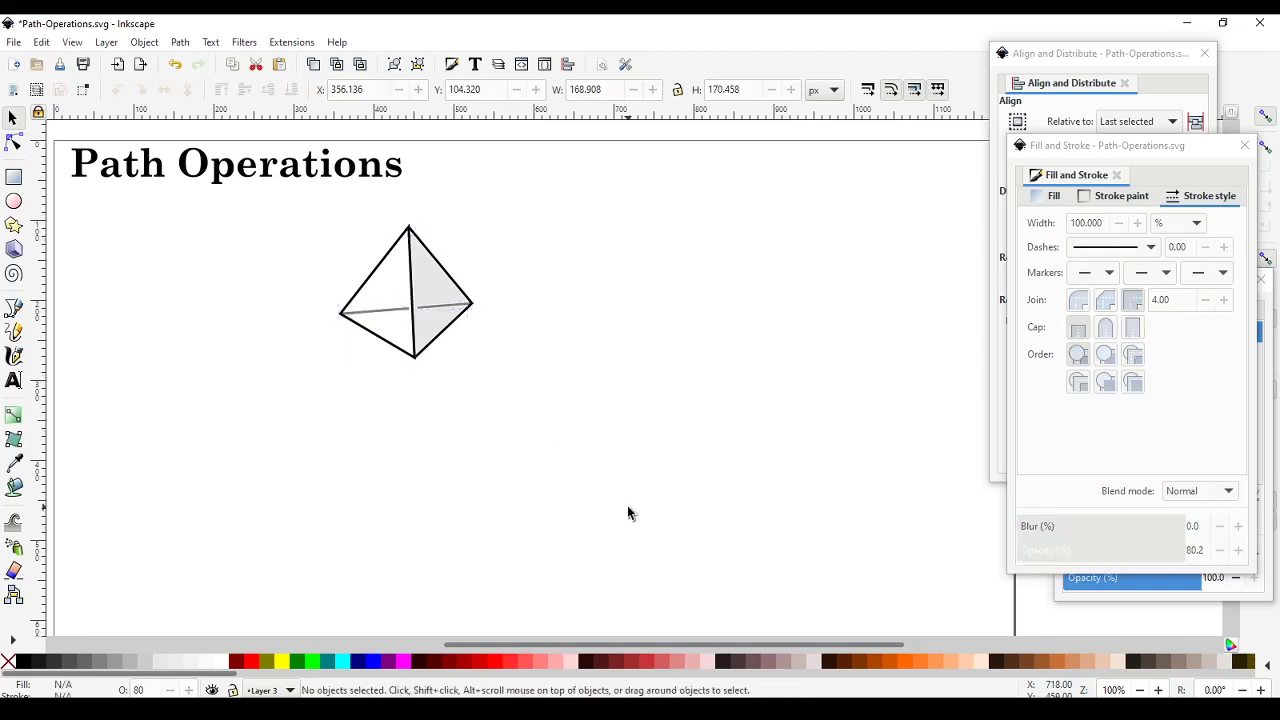